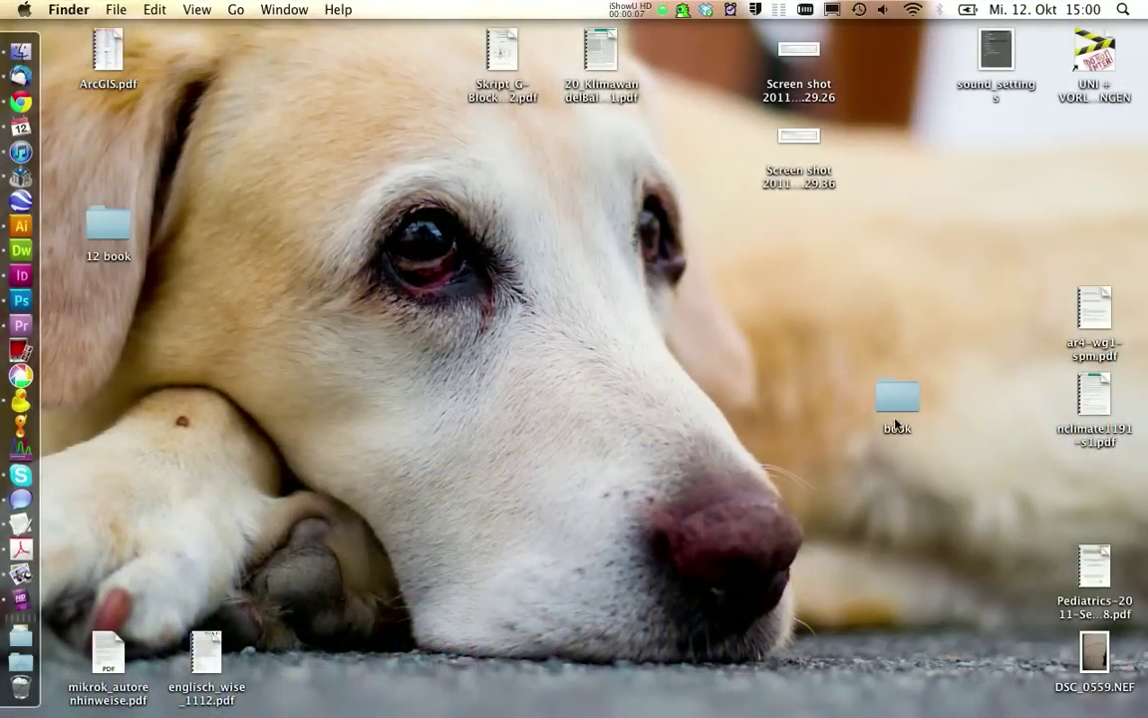
Open the desktop book folder and launch book_temp.indd in InDesign.
double_click(896, 403)
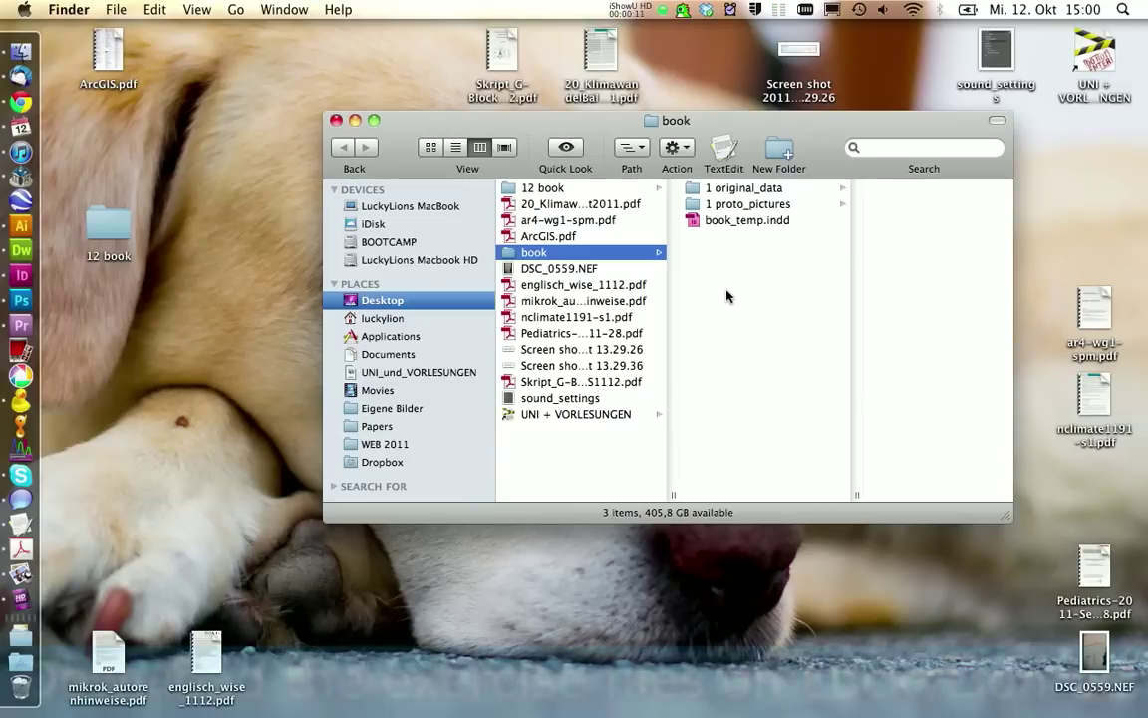
left_click(709, 220)
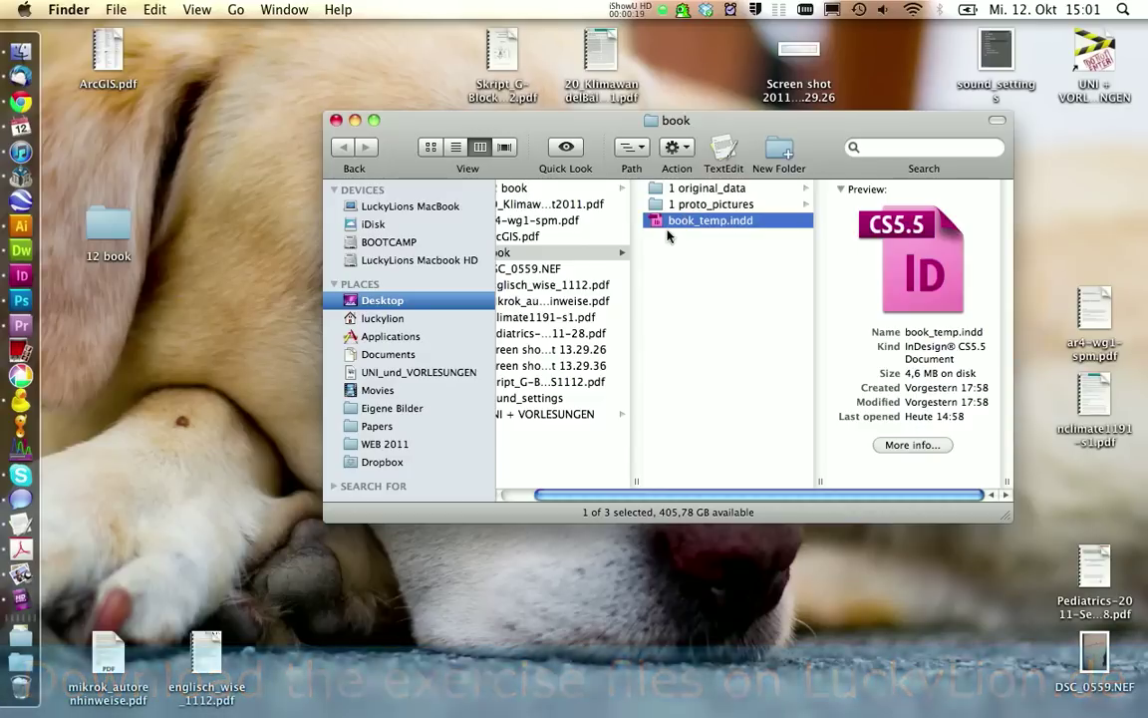
double_click(656, 221)
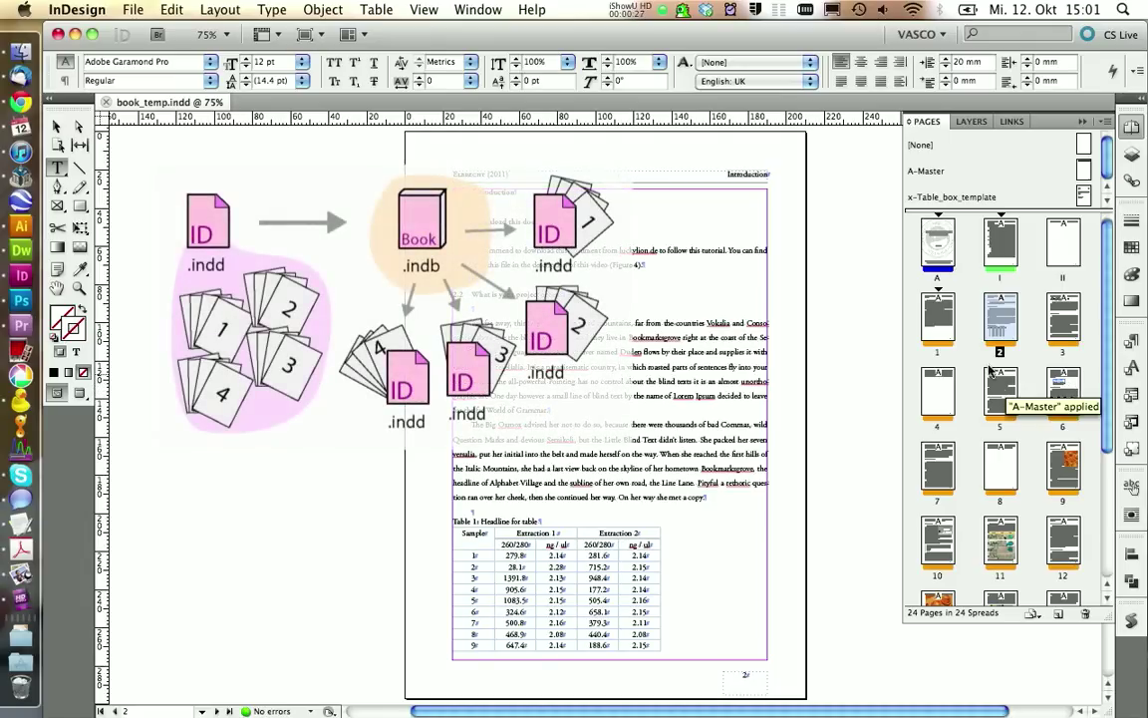
left_click(944, 309)
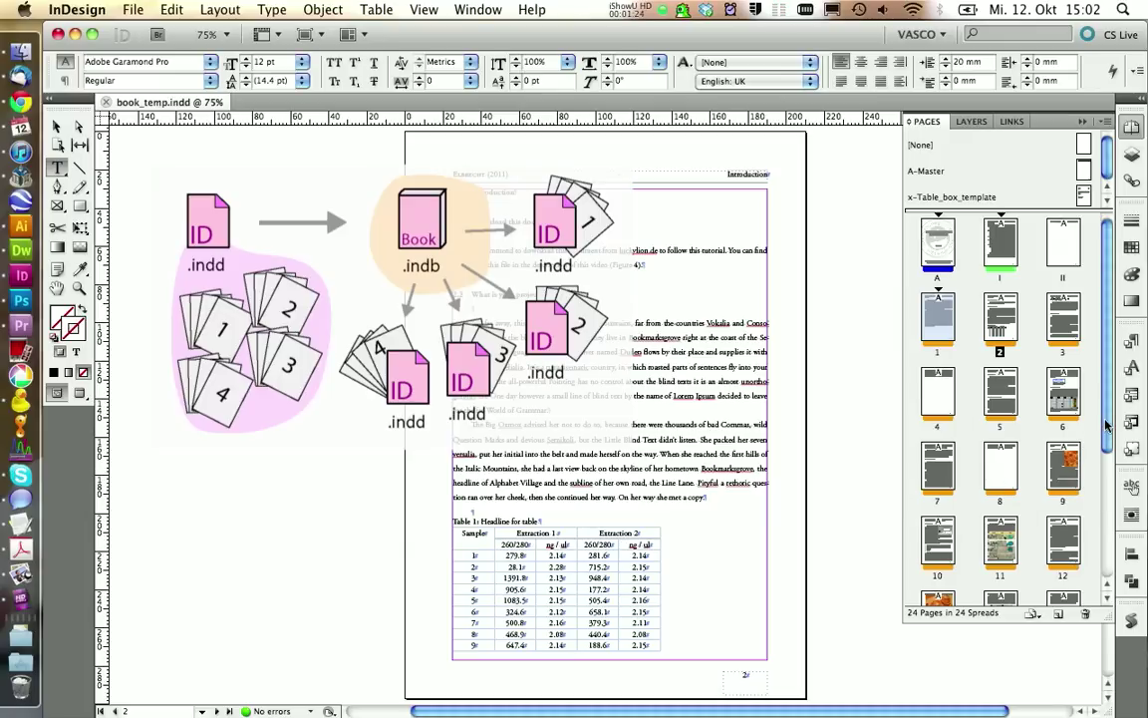
left_click_drag(1105, 424, 1101, 547)
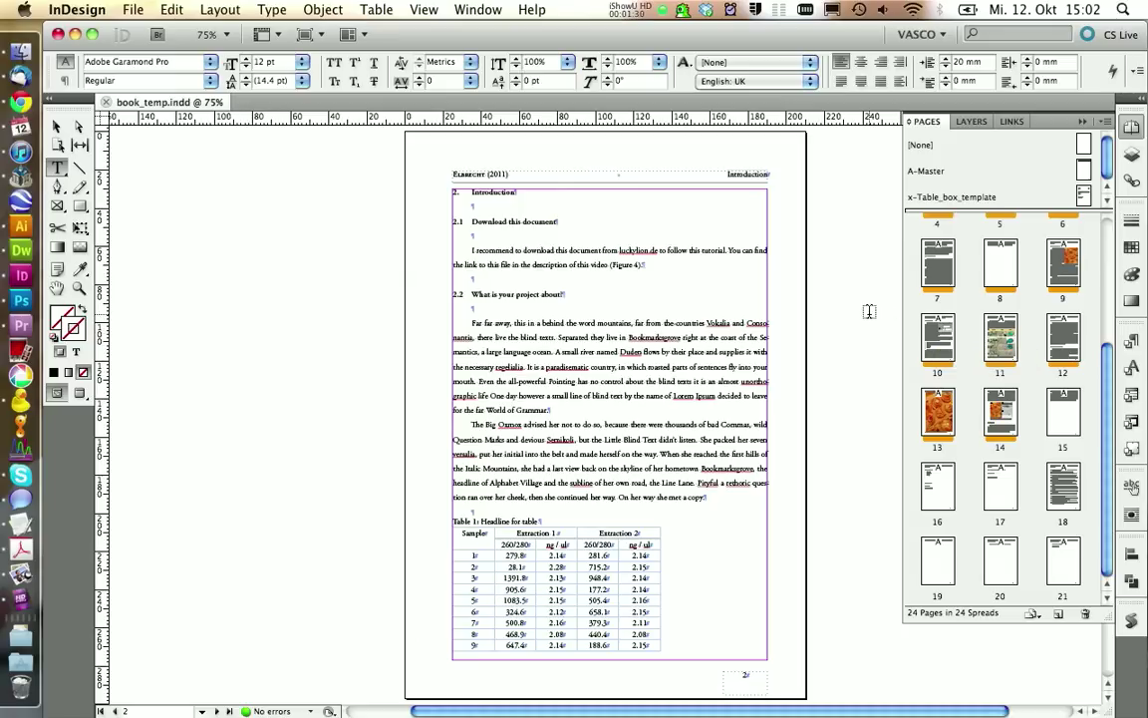
Create a new InDesign book named Thesis.indb, saved in the book folder.
left_click(122, 9)
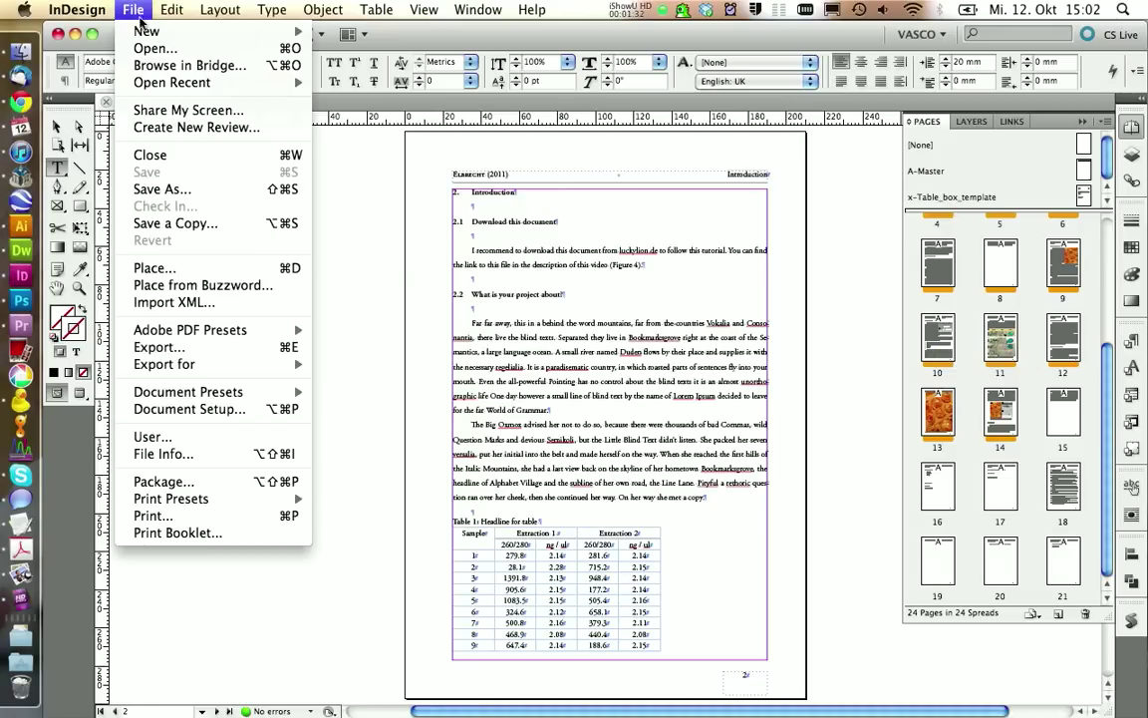
mouse_move(150, 31)
left_click(370, 56)
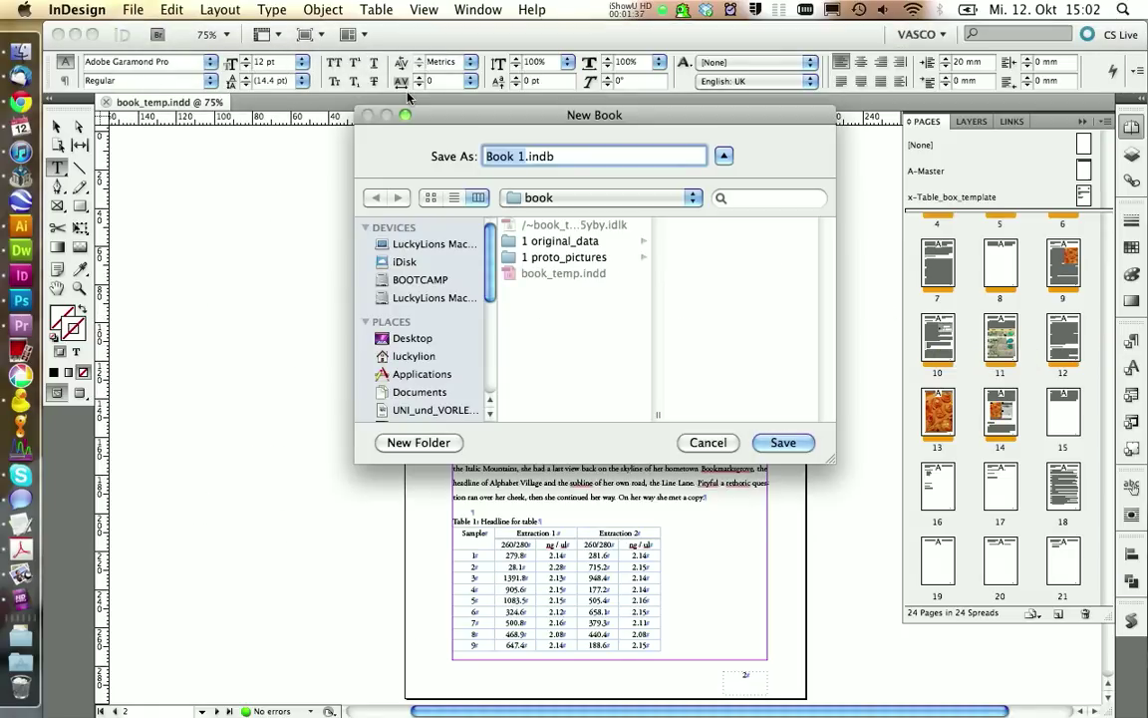
type("Thesis")
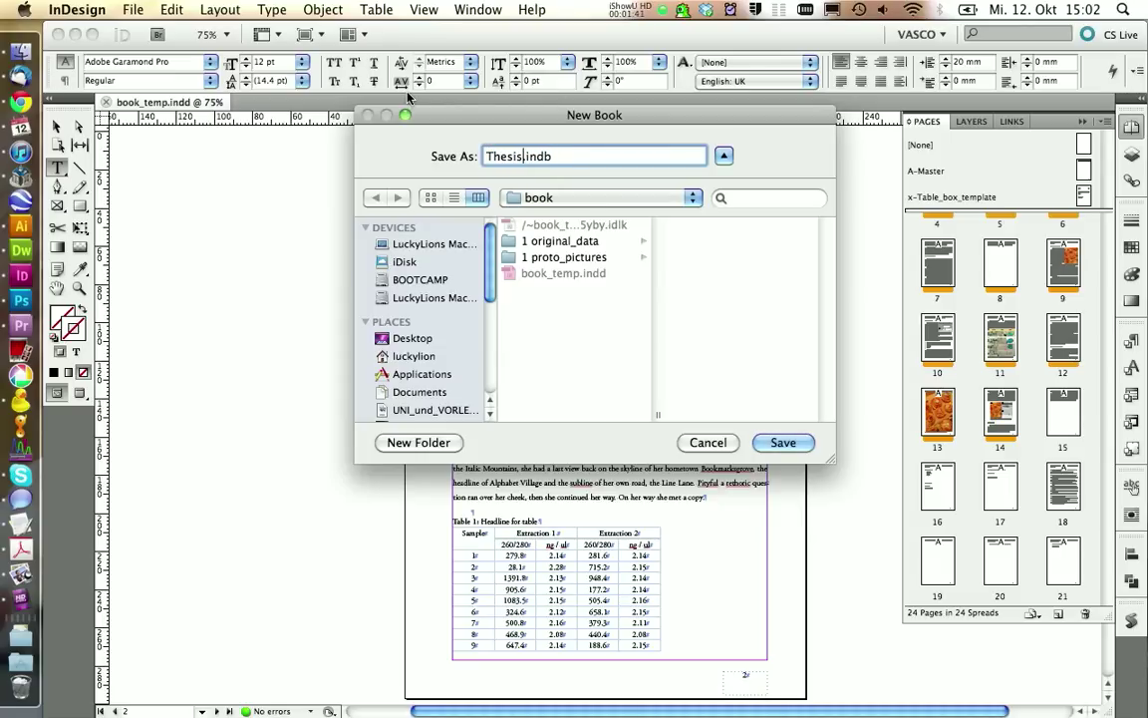
key("Return")
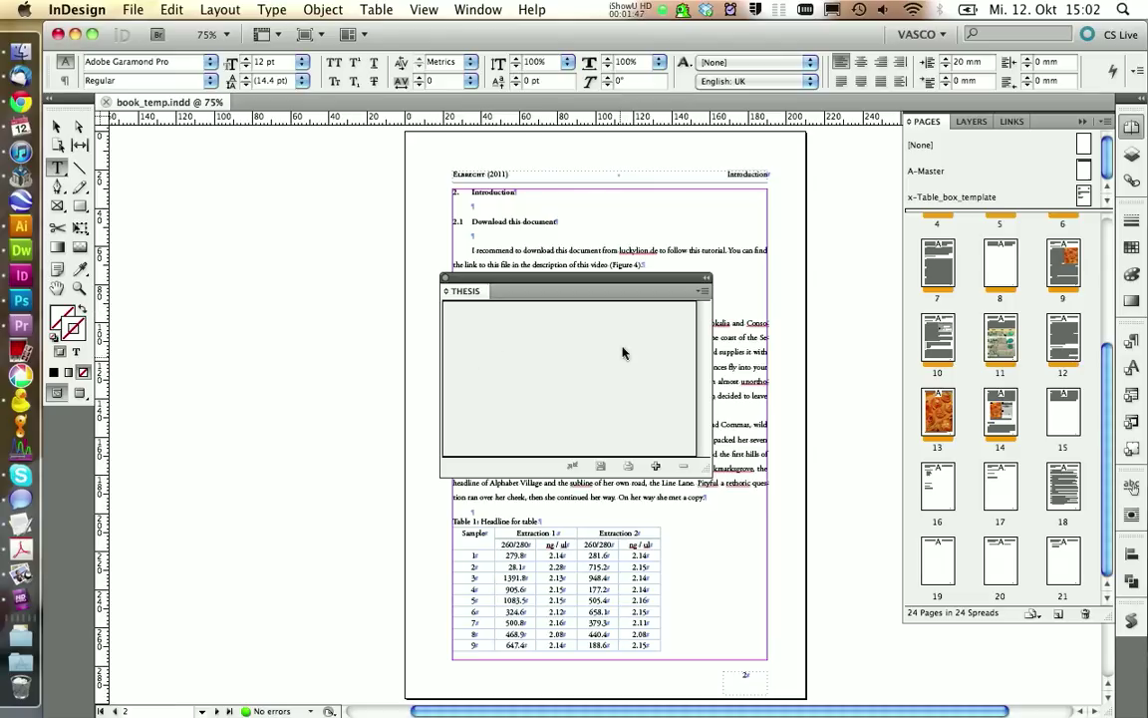
left_click(20, 49)
Give Thesis.indb a yellow Finder label and drag book_temp.indd toward the THESIS book.
left_click(687, 255)
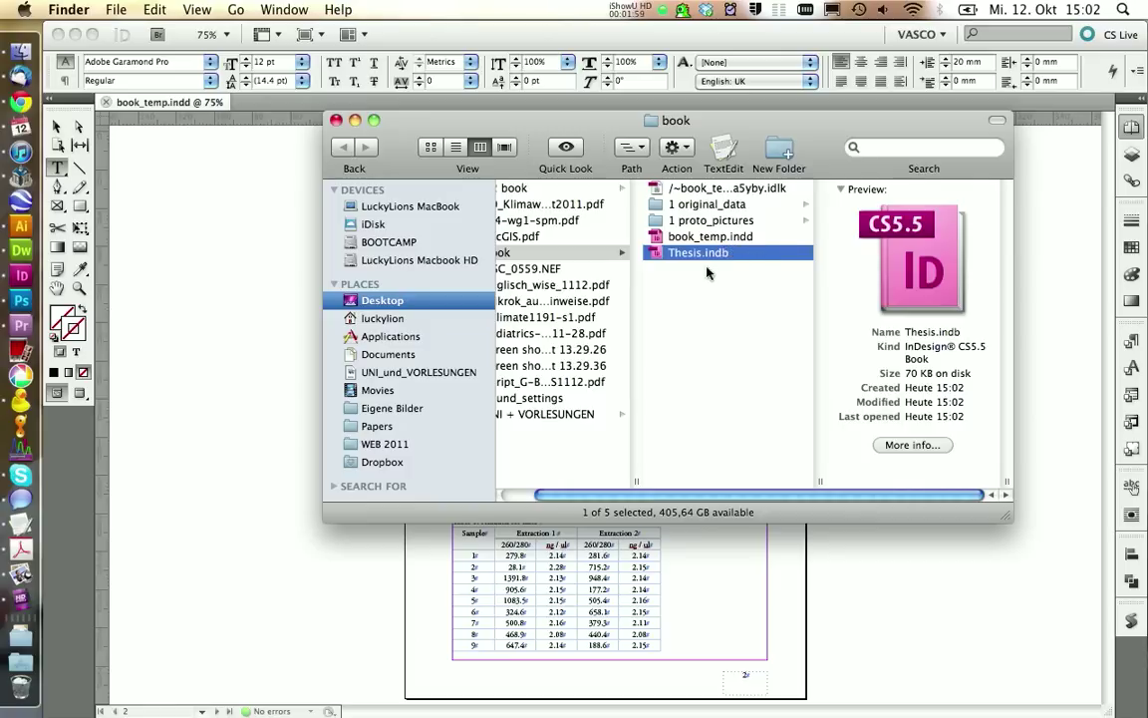
right_click(701, 252)
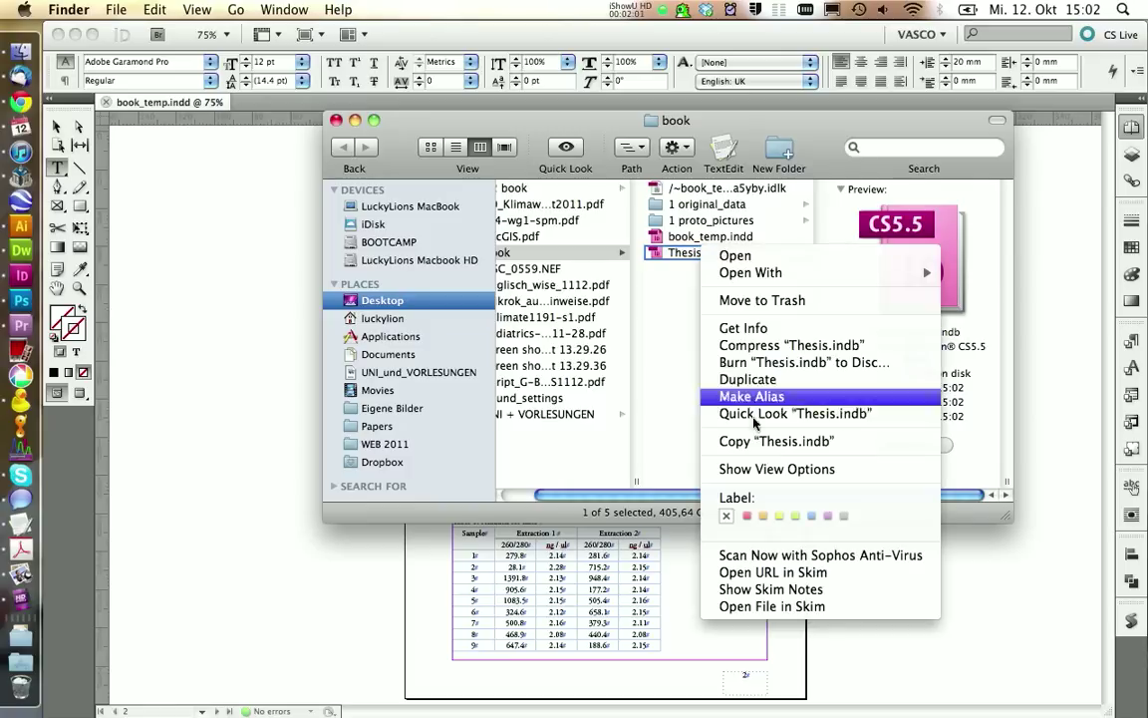
left_click(785, 516)
left_click(717, 294)
left_click(688, 252)
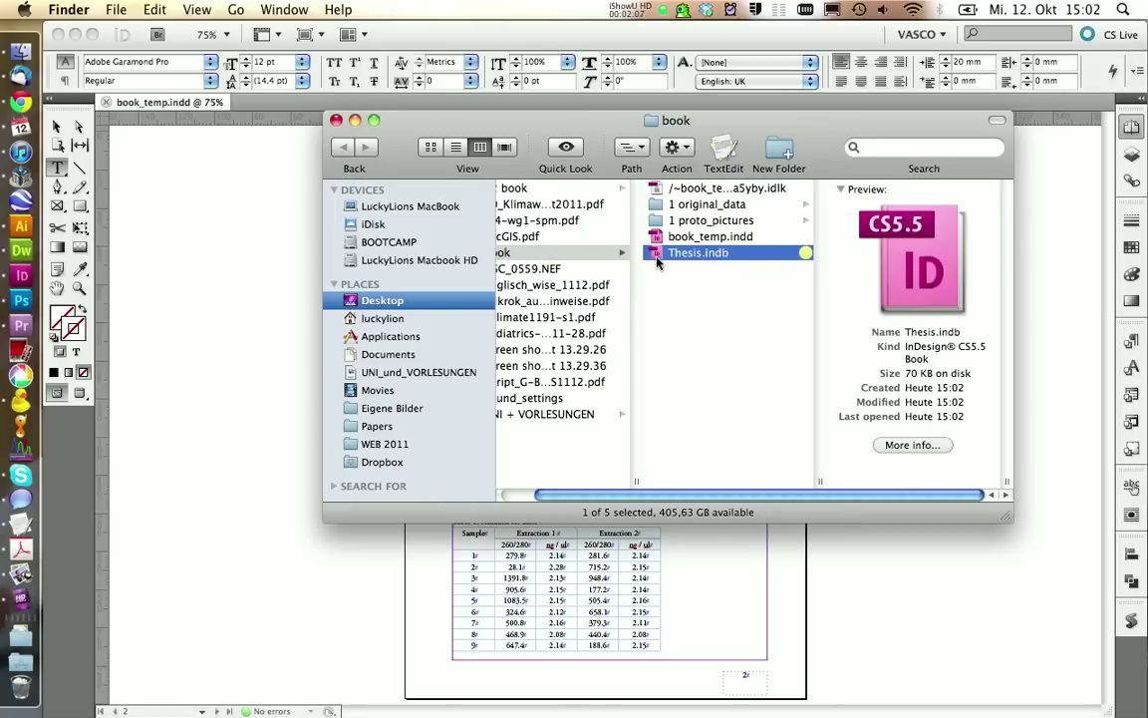
left_click(698, 236)
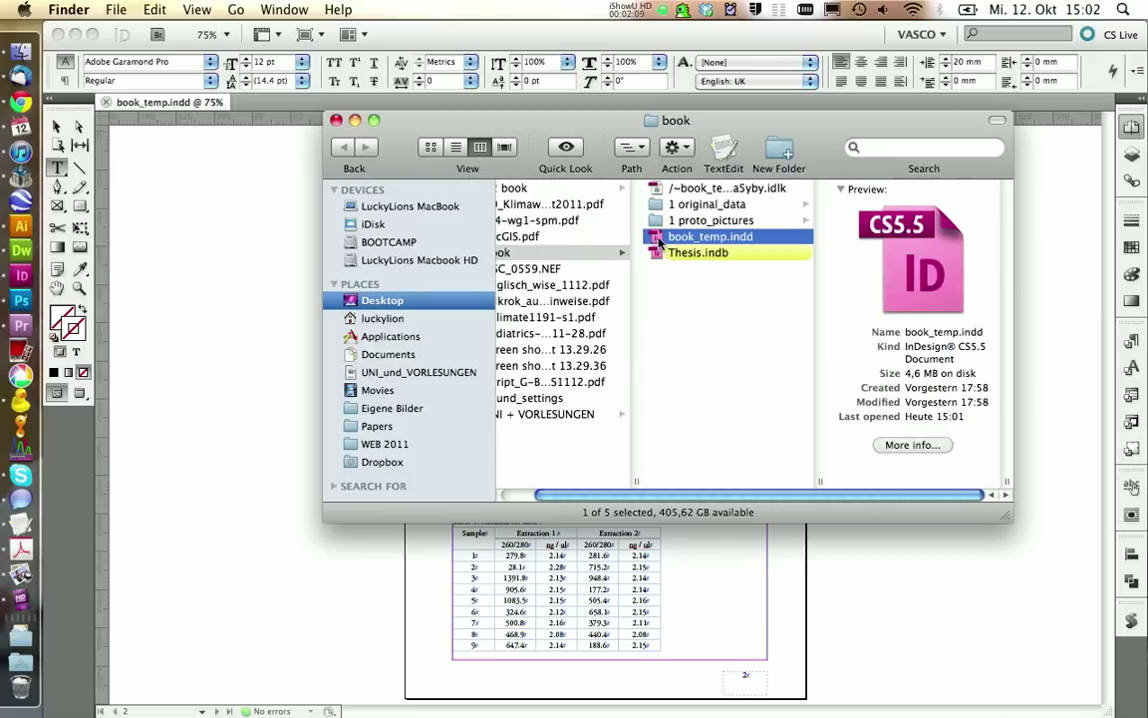
left_click_drag(659, 242, 638, 464)
Add book_temp.indd as the THESIS book's first document, spanning pages A–21.
left_click(656, 465)
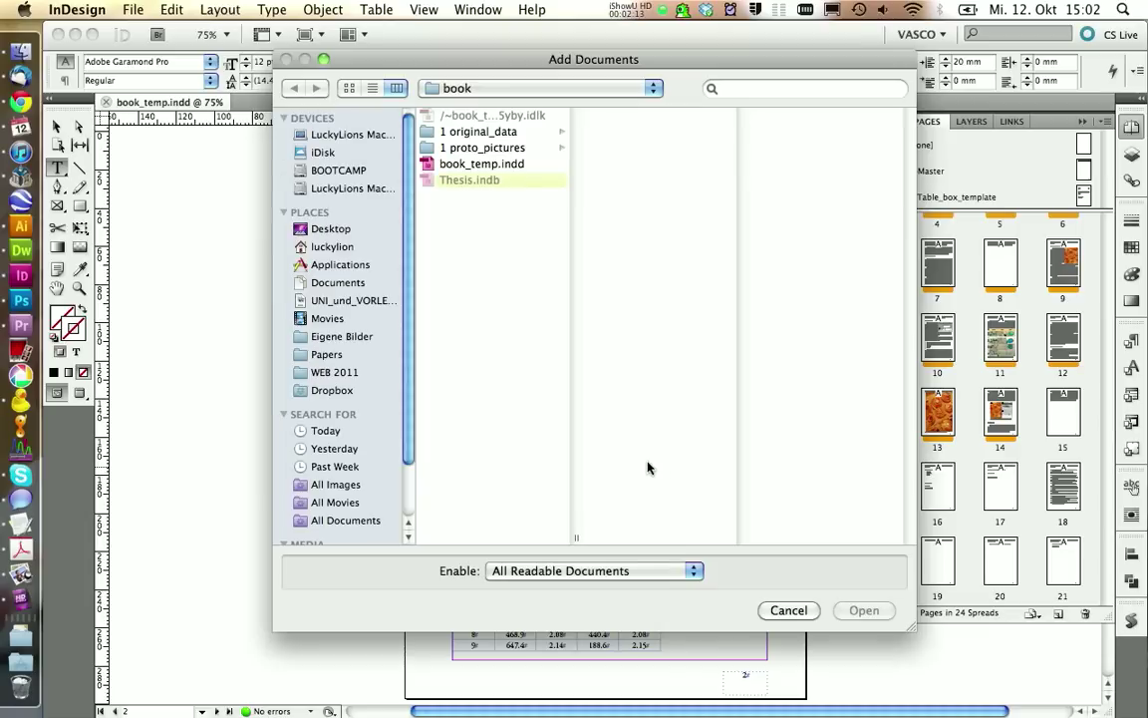
left_click(470, 166)
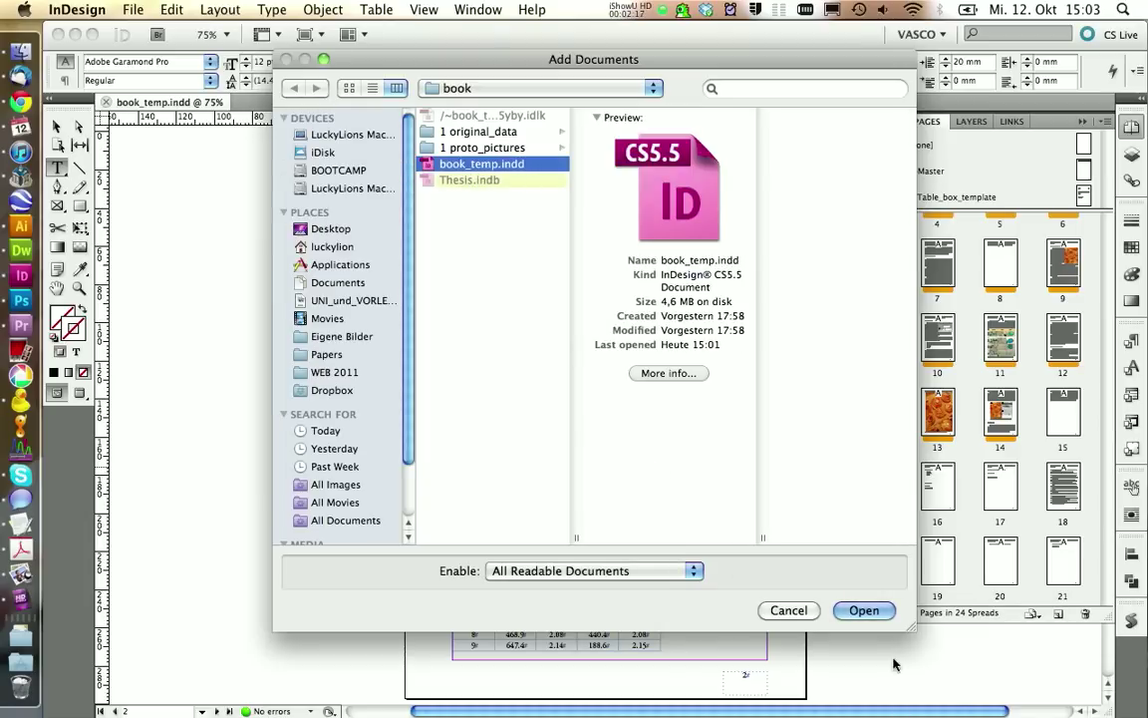
left_click(863, 609)
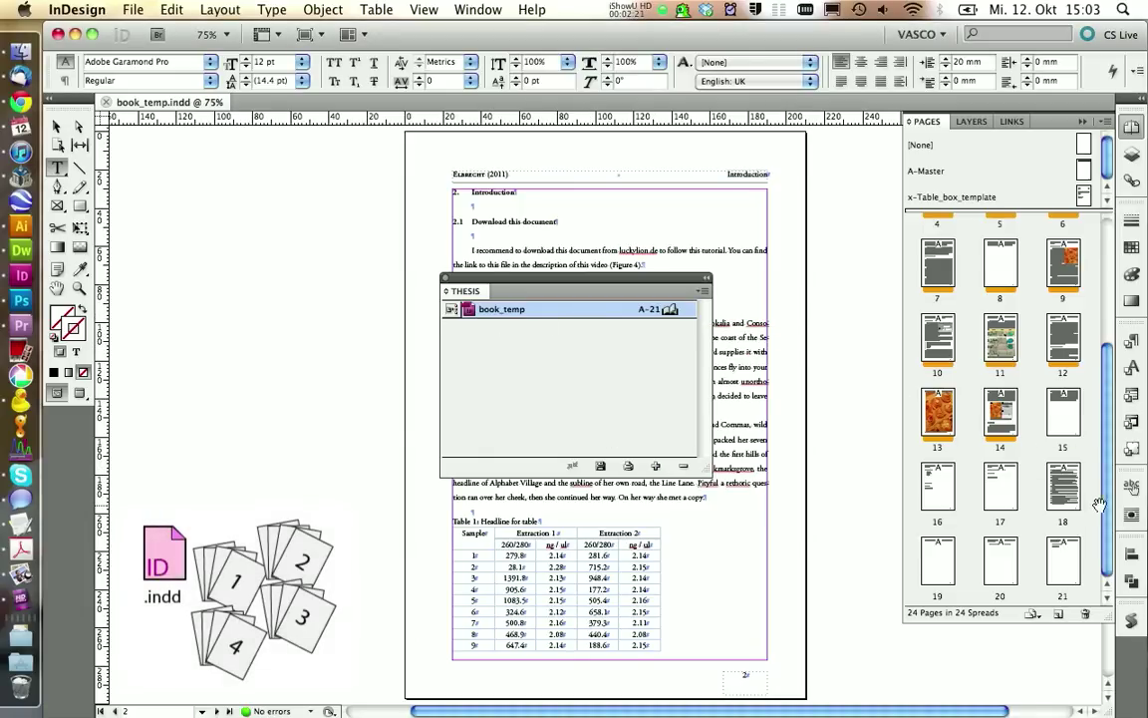
scroll(1102, 482, "up", 1)
scroll(1103, 482, "up", 5)
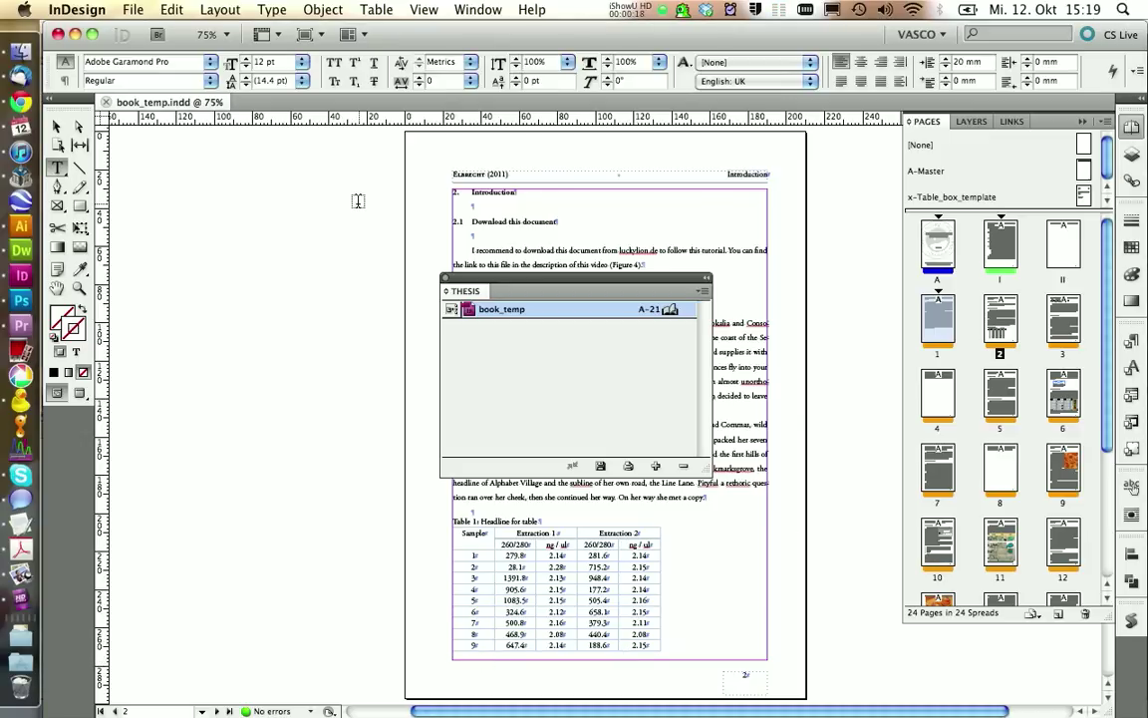
Check the existing margin settings, then begin a new document with Facing Pages turned off.
left_click(221, 10)
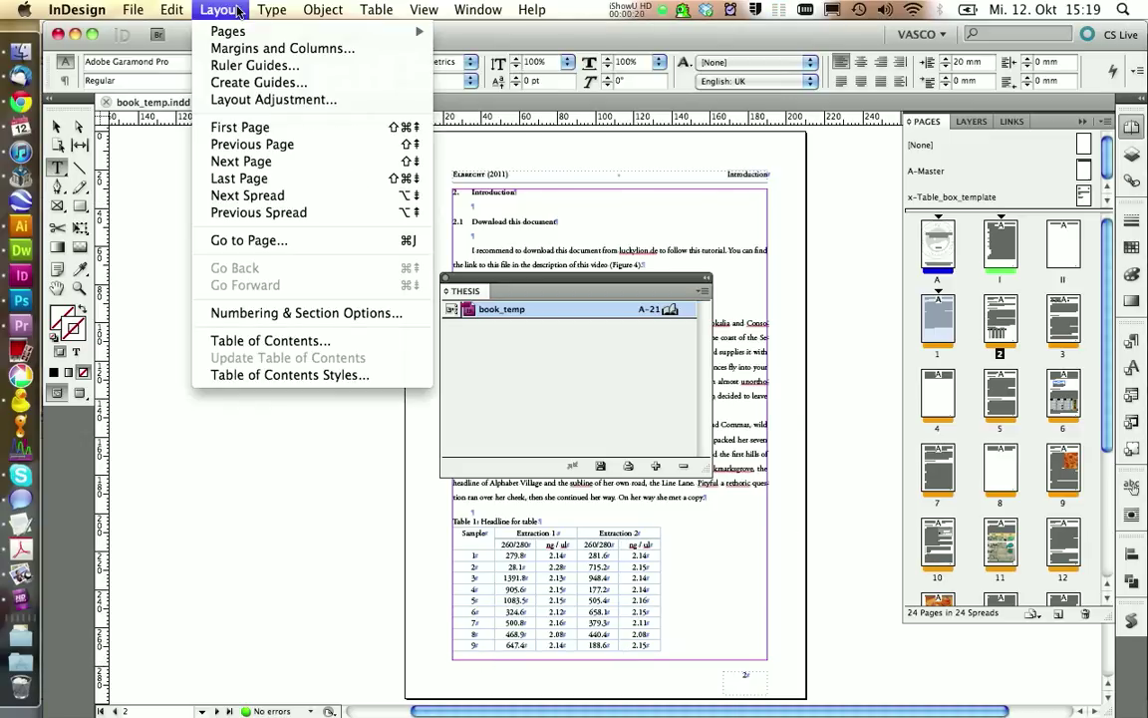
left_click(295, 49)
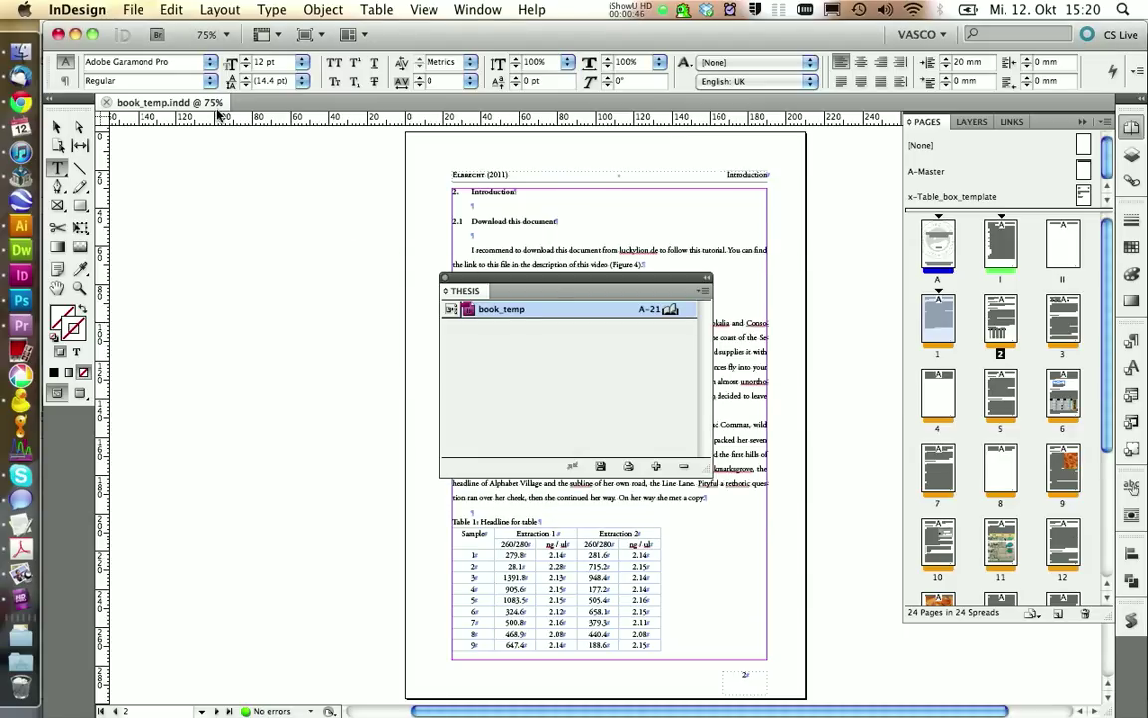
left_click(130, 12)
mouse_move(137, 30)
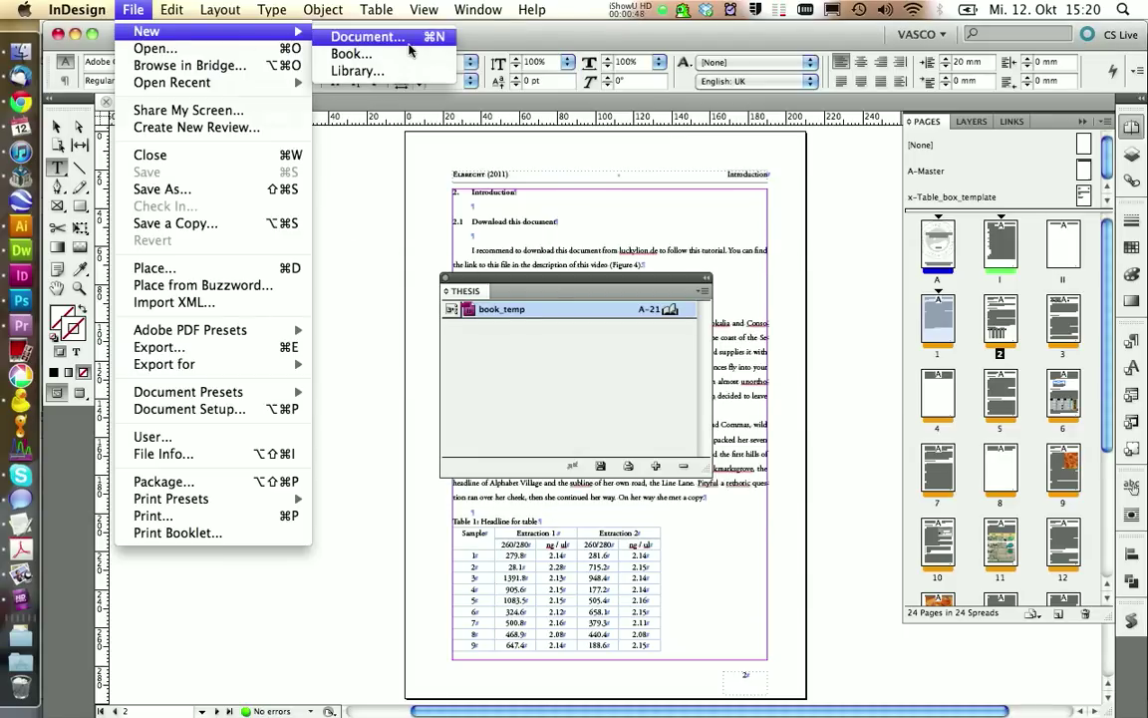
left_click(409, 40)
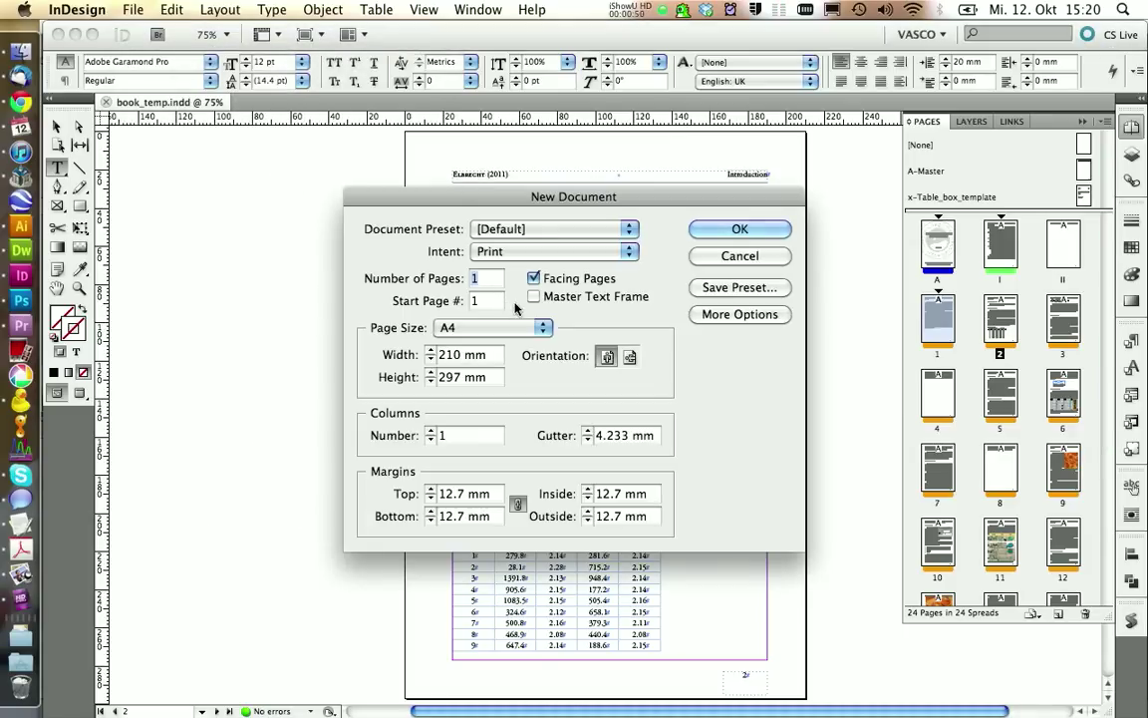
left_click(535, 280)
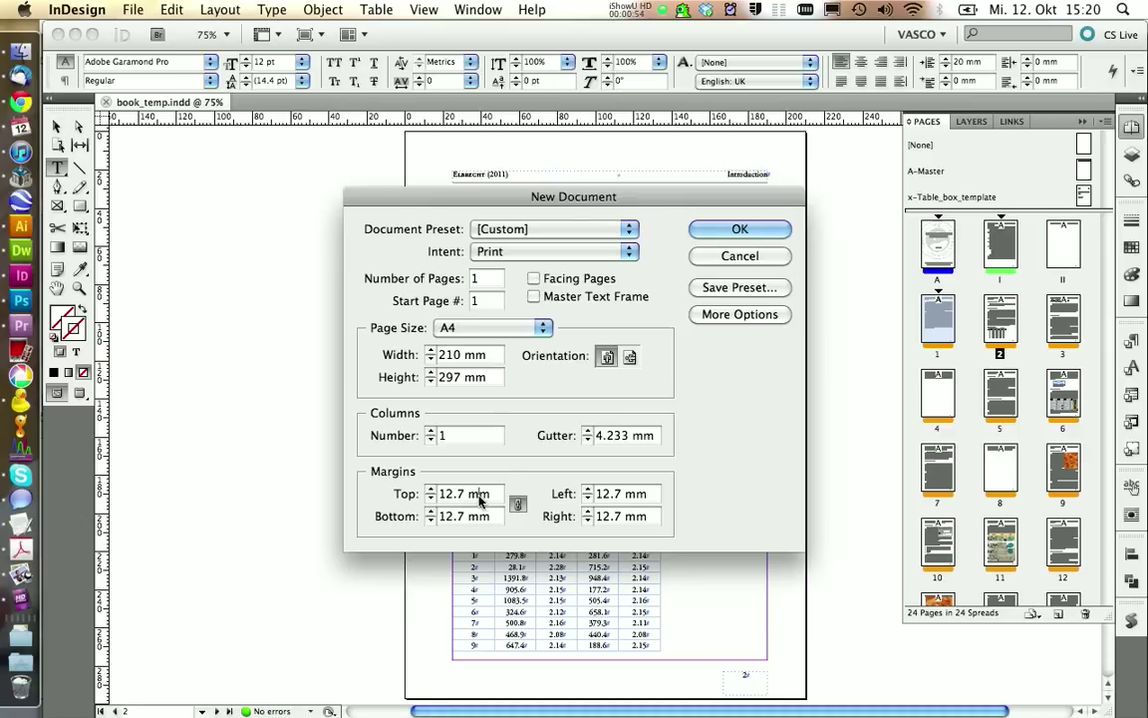
Give the new A4 document margins of 30 mm top, 25 mm left, 20 mm bottom and right, and 2 pages.
left_click(407, 495)
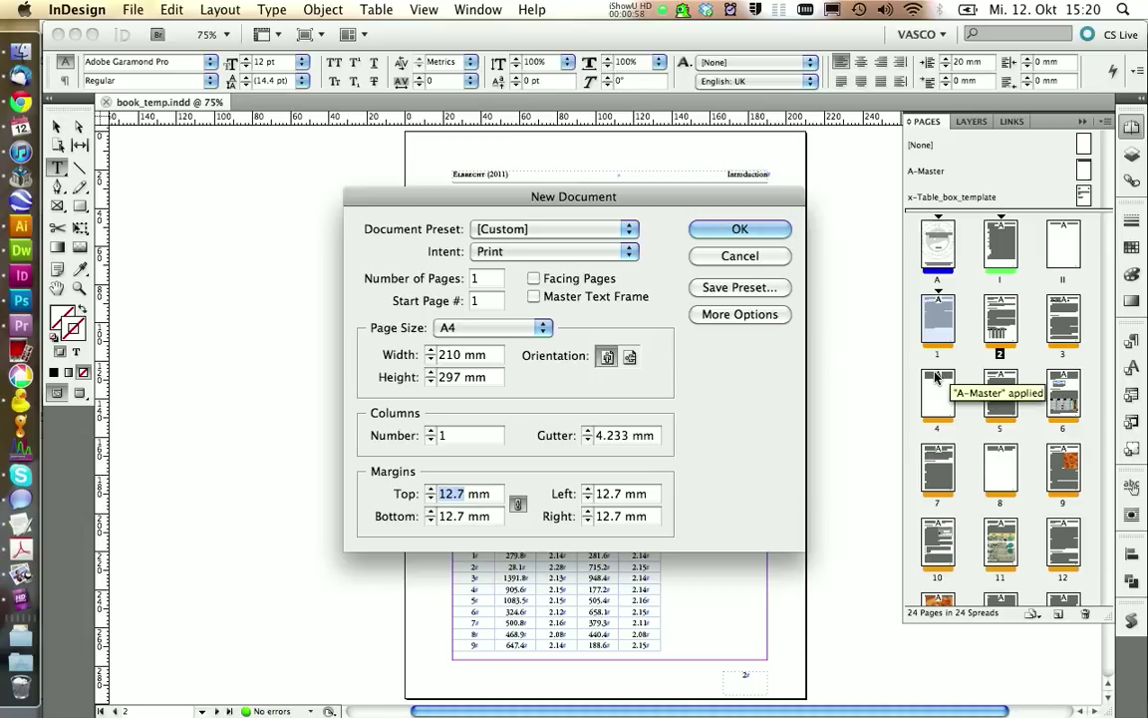
type("30")
left_click(516, 503)
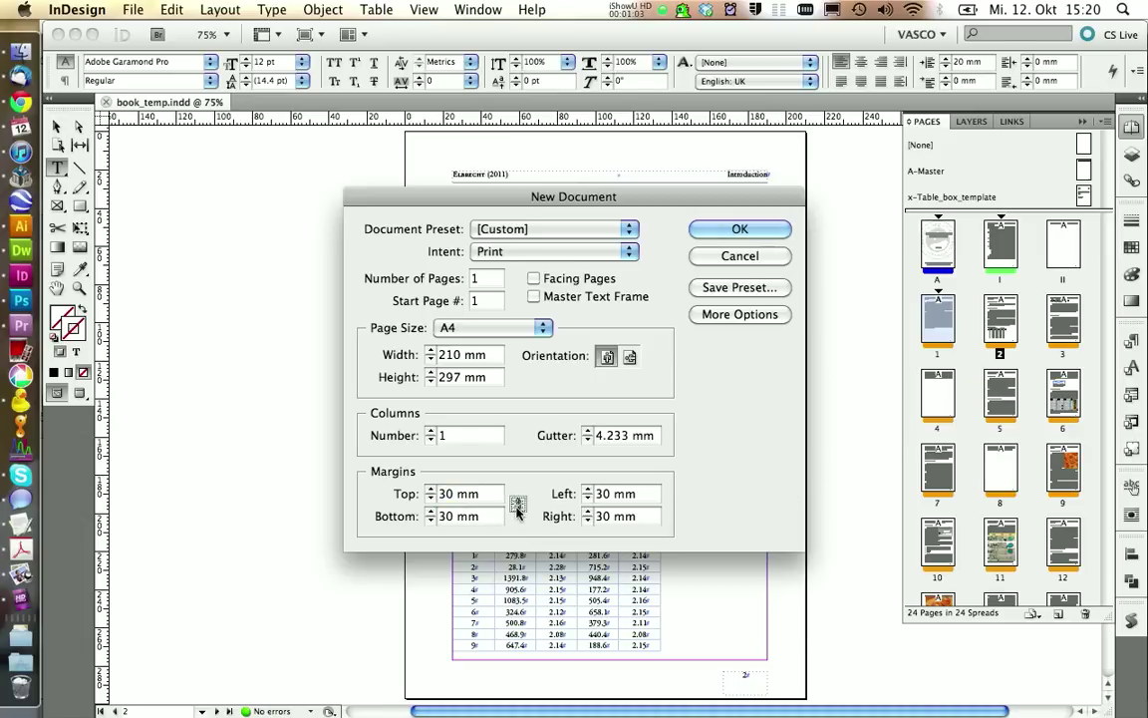
left_click(588, 498)
left_click(429, 520)
left_click(588, 519)
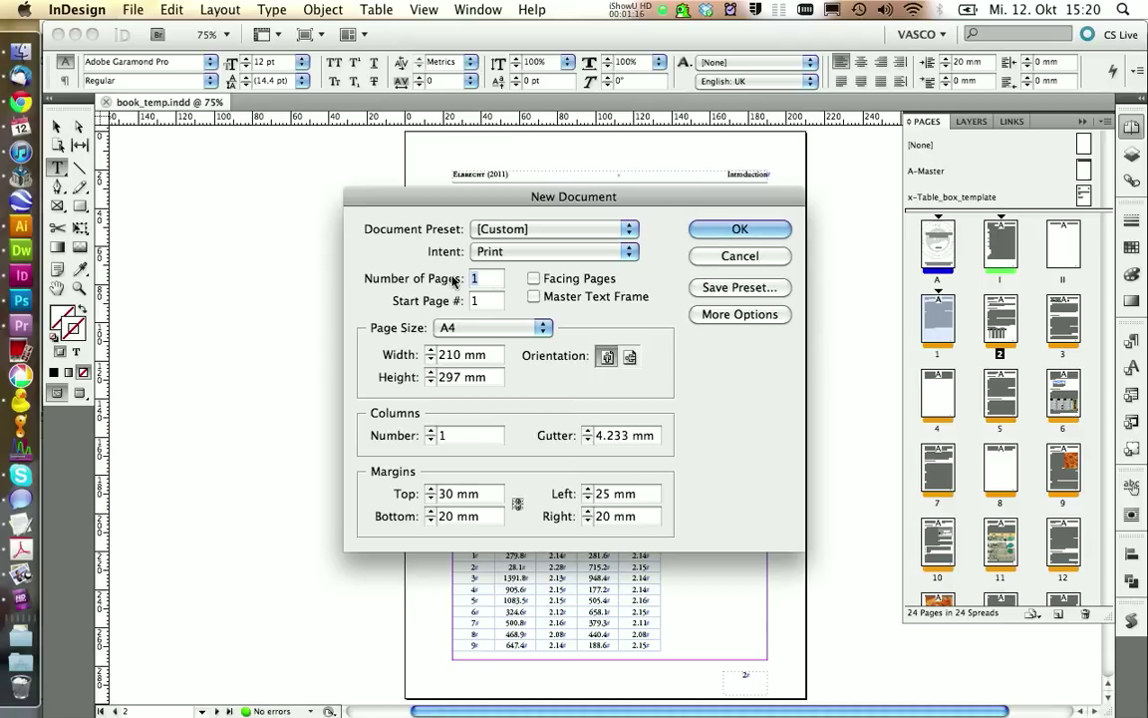
type("2")
left_click(733, 230)
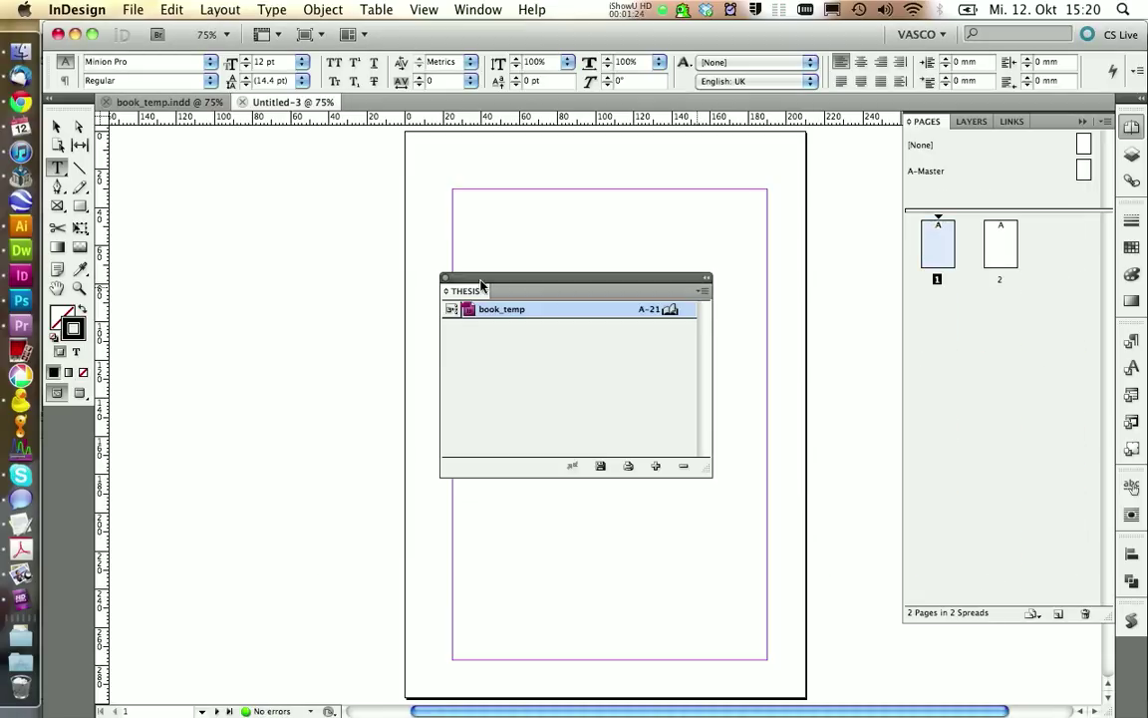
left_click_drag(484, 285, 1068, 660)
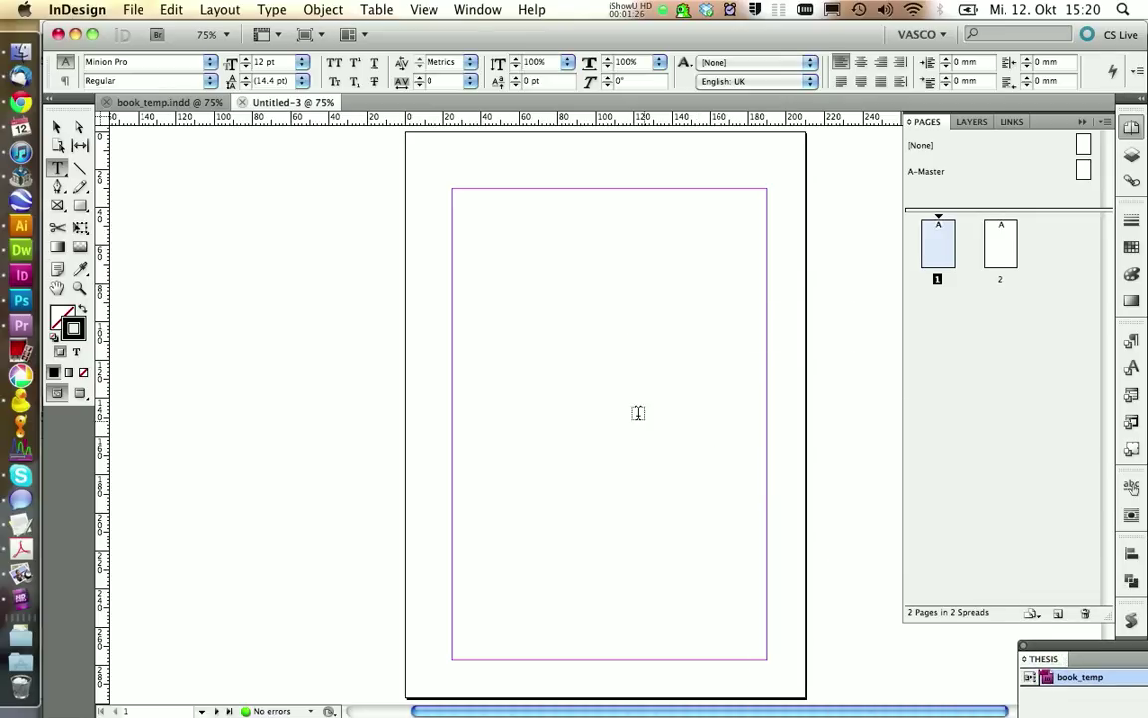
Draw an empty text frame filling the margin area of page 1 in Untitled-3.
left_click(179, 104)
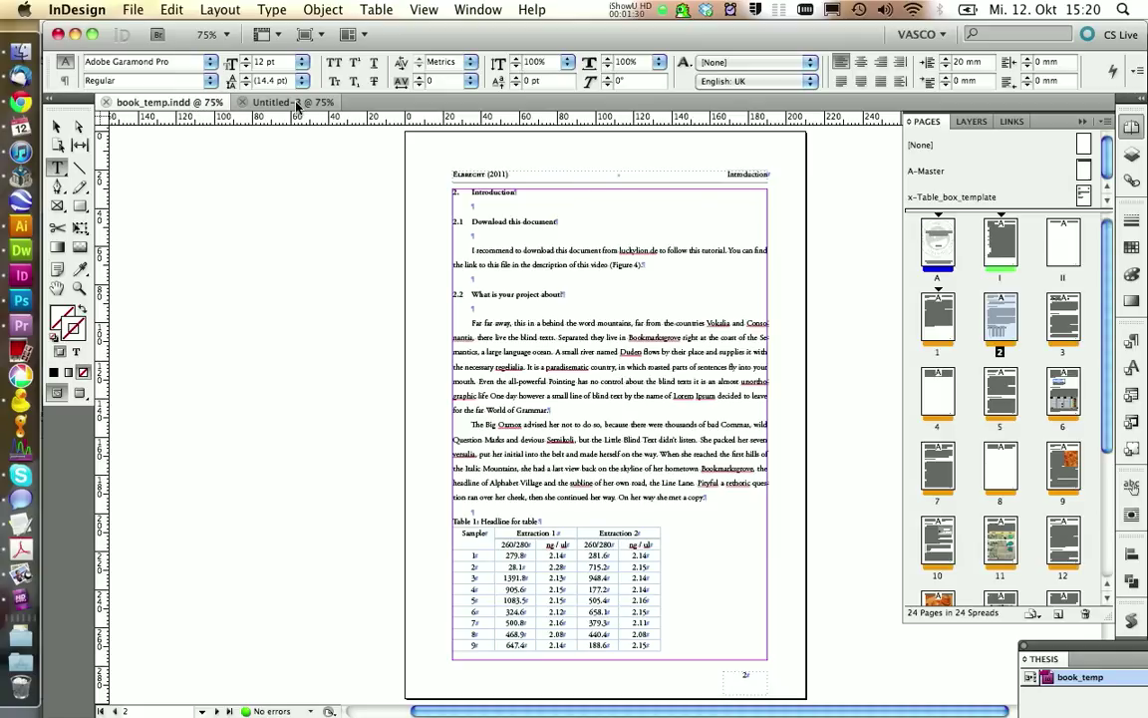
left_click(297, 103)
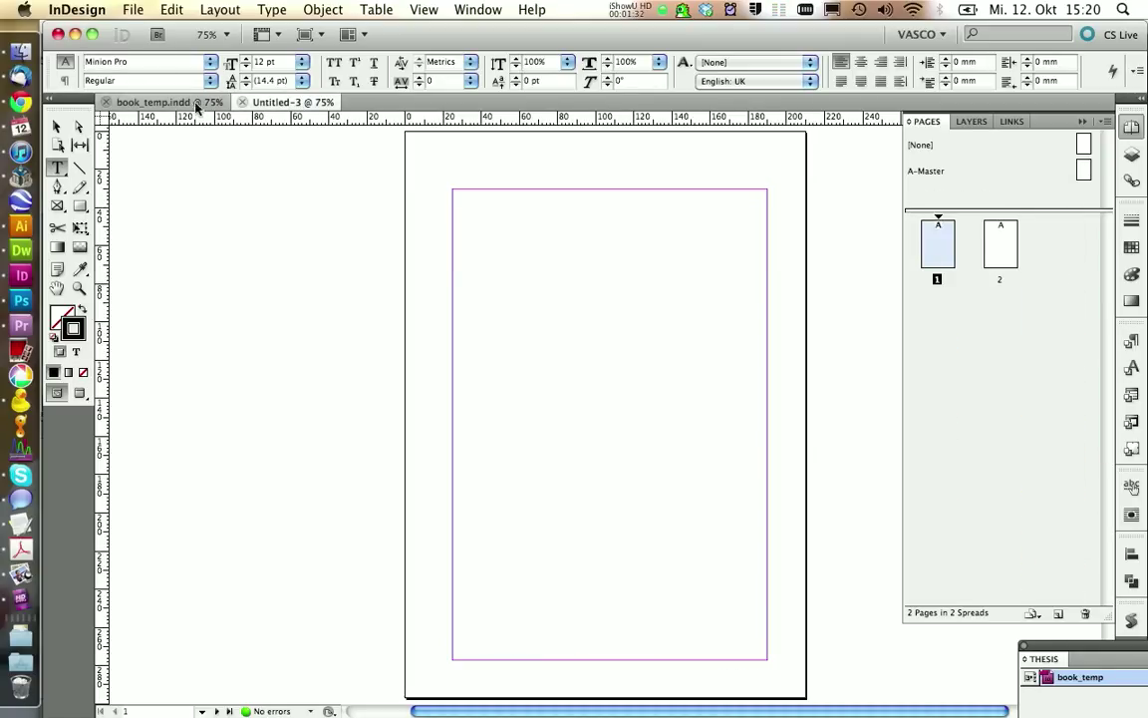
left_click(192, 103)
left_click(289, 102)
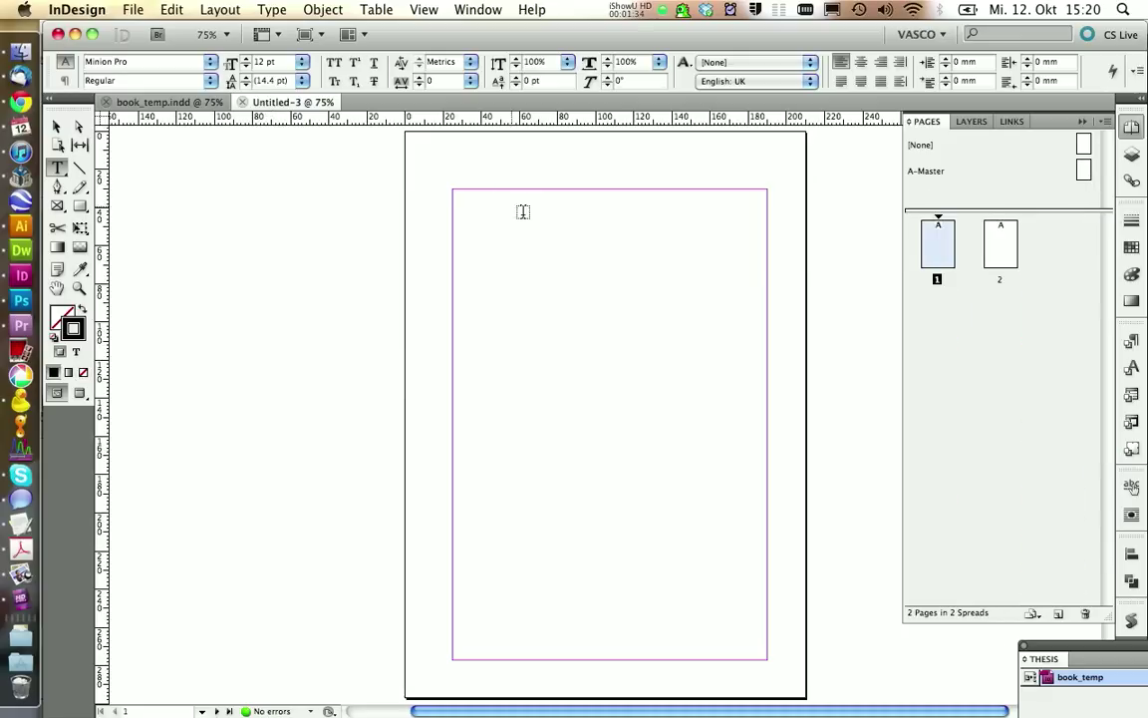
left_click(1004, 245)
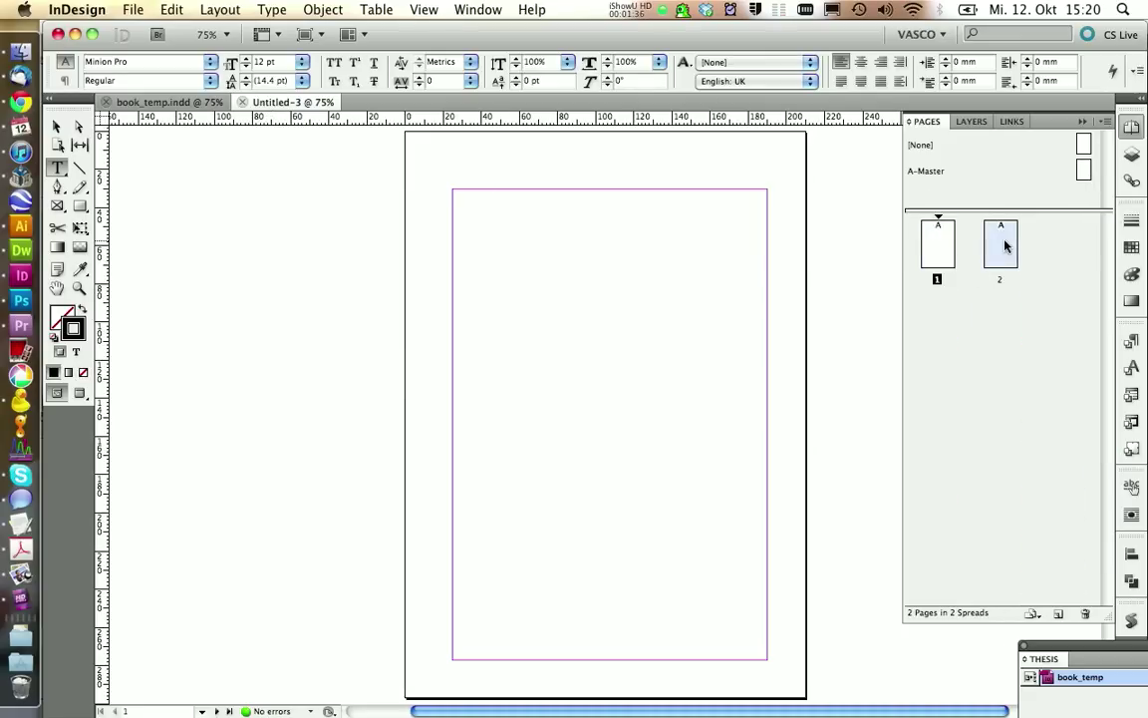
left_click(937, 235)
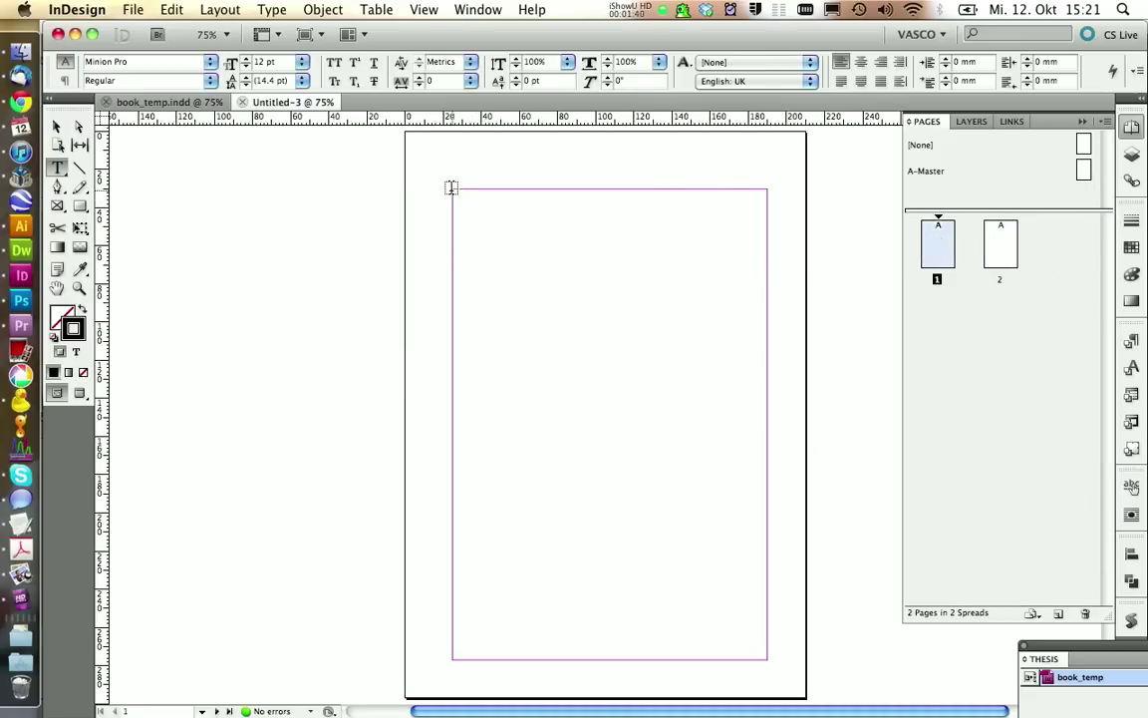
left_click_drag(452, 187, 763, 659)
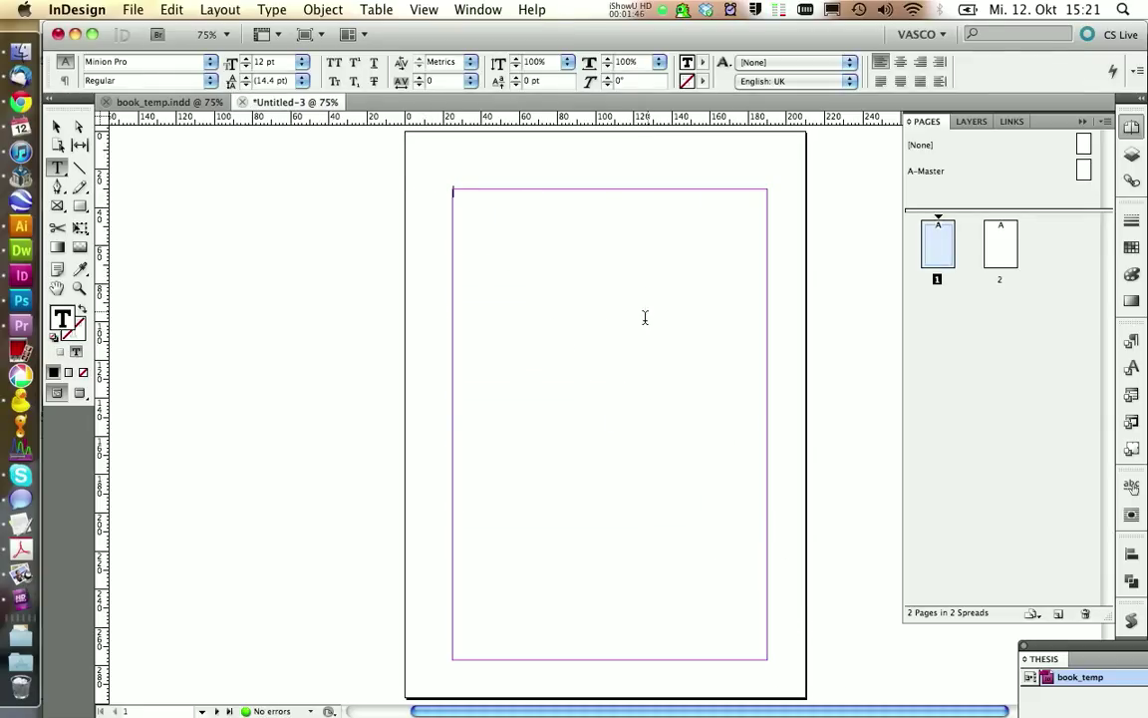
Copy page 1's text frame onto page 2, aligned with the margins.
scroll(638, 329, "down", 6)
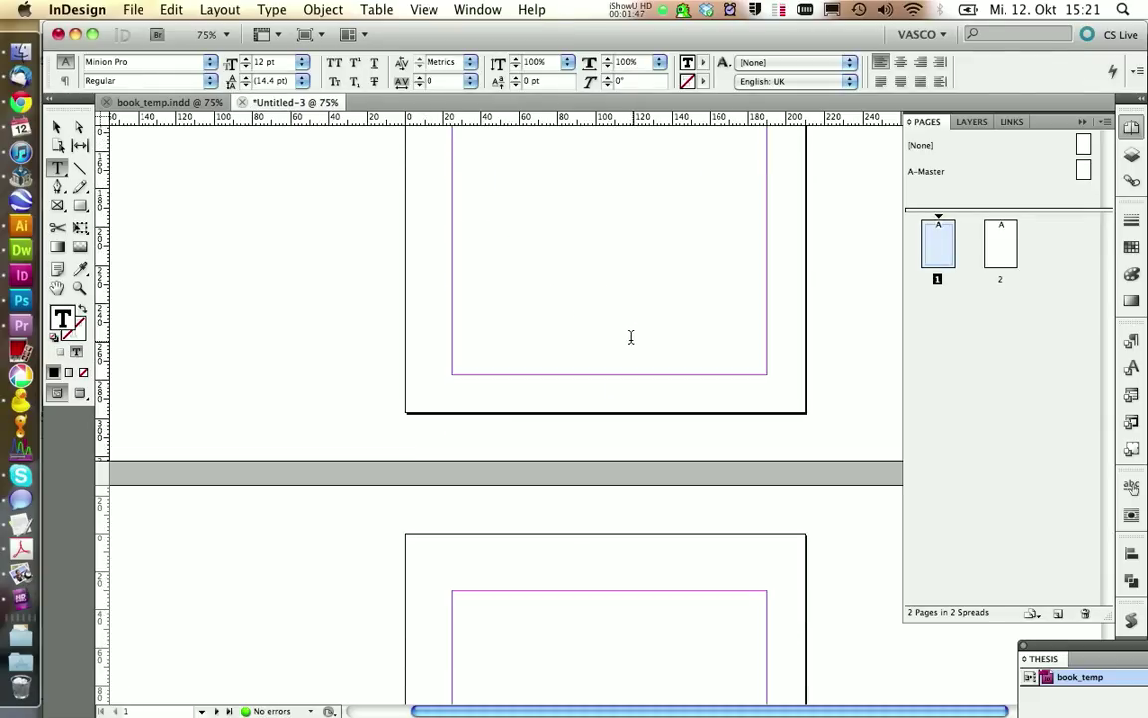
left_click(57, 127)
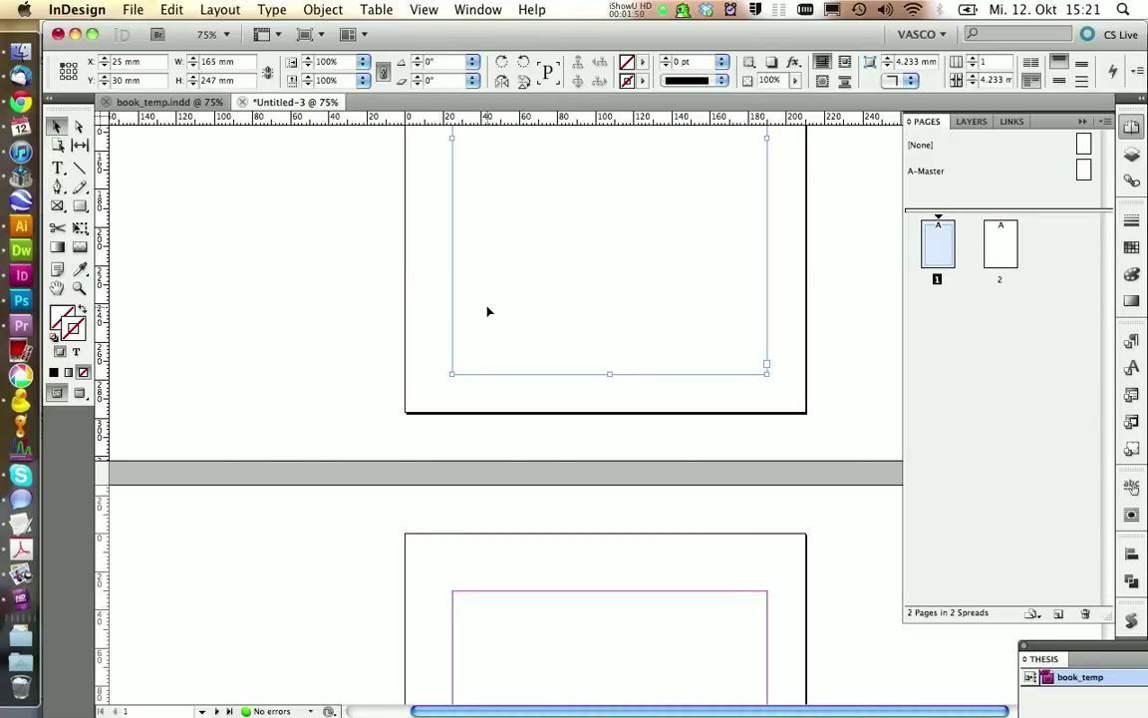
key("super+c")
scroll(461, 390, "down", 5)
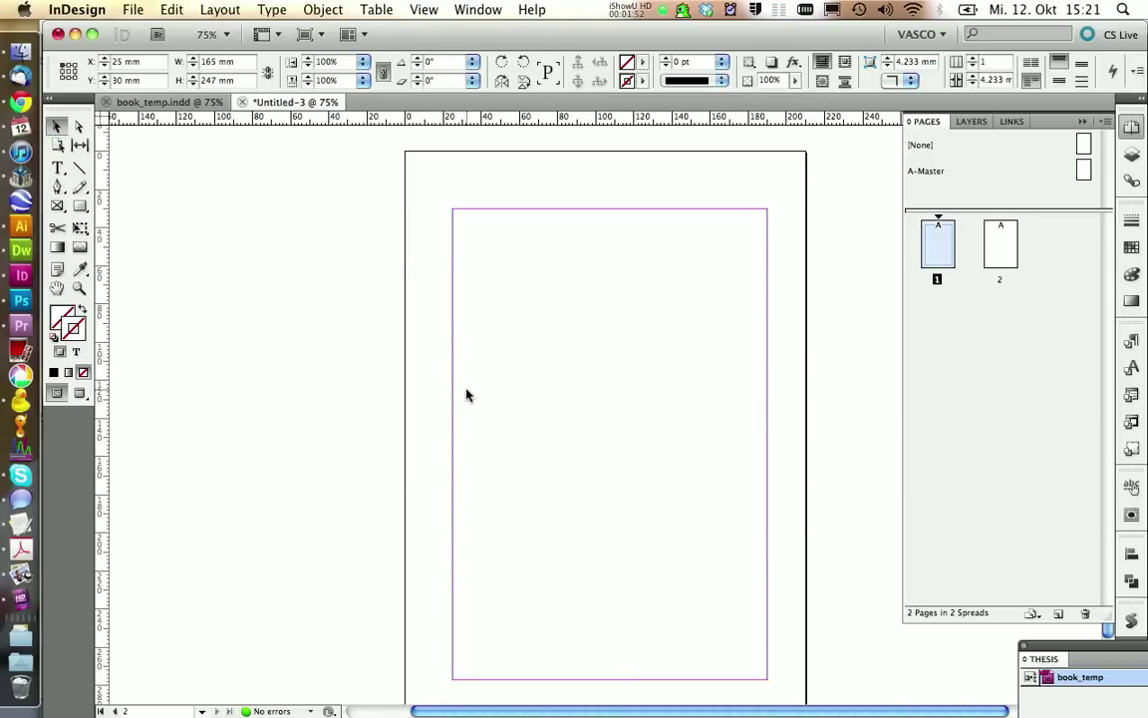
key("super+v")
left_click_drag(536, 223, 539, 255)
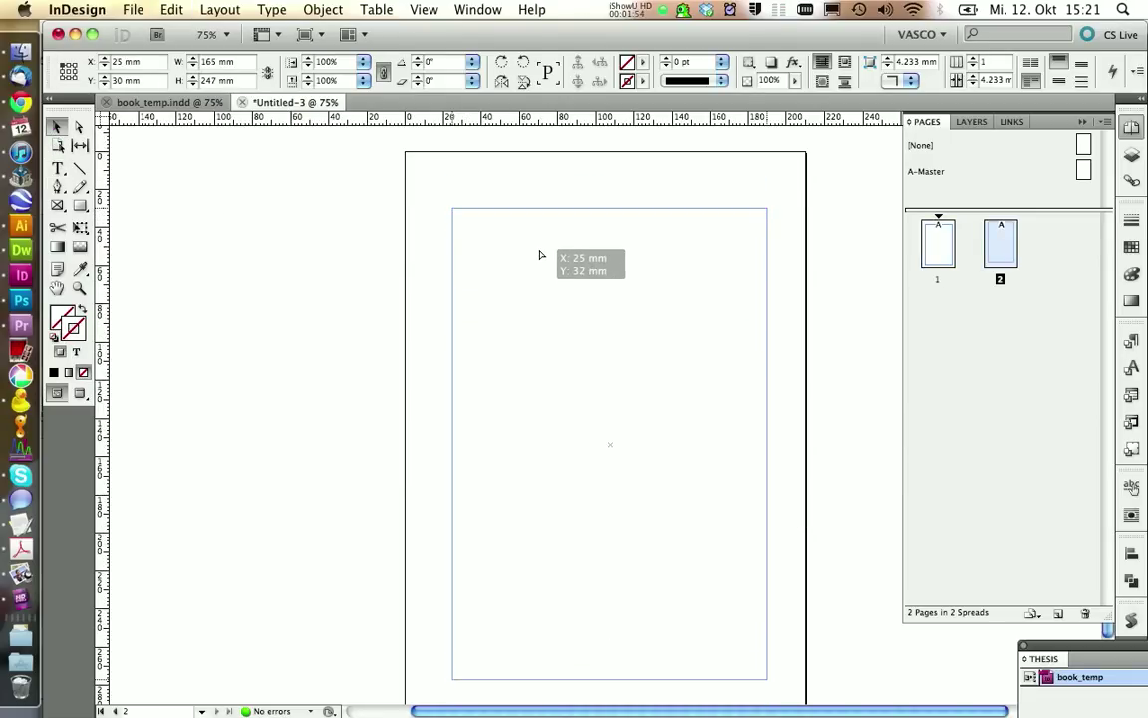
Type the test text 'sbbdjkhsf' into page 1's text frame.
key("shift+Page_Up")
key("t")
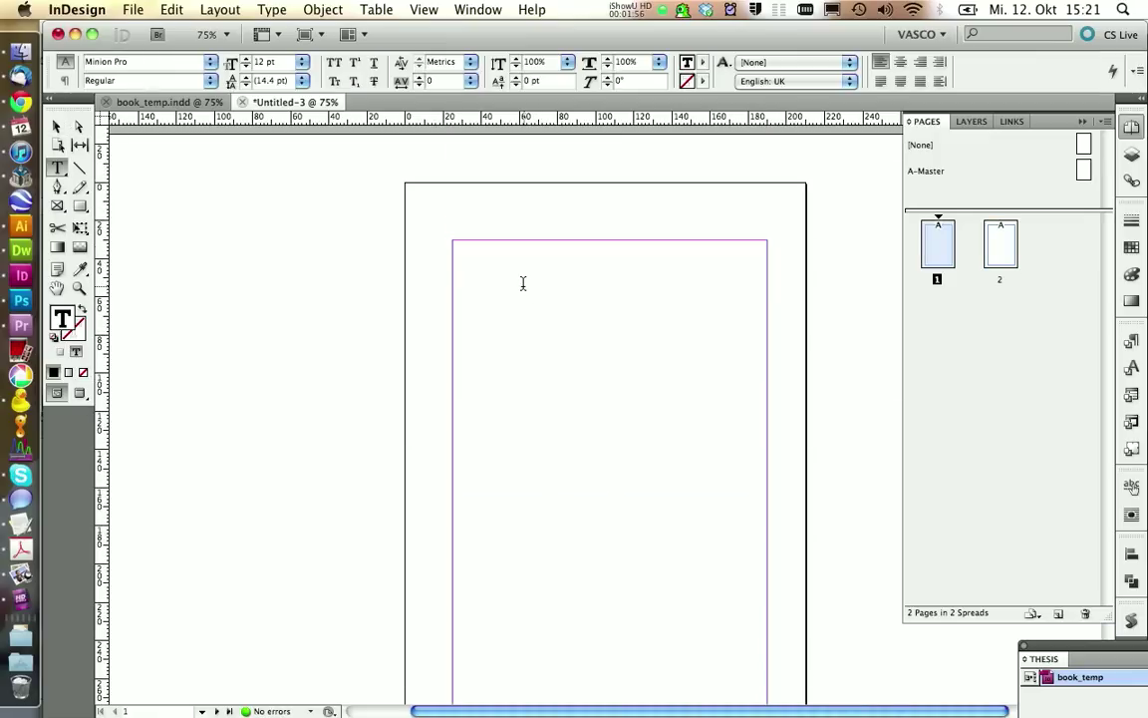
left_click(522, 283)
type("sbbdjkhsfbghjdsfgd")
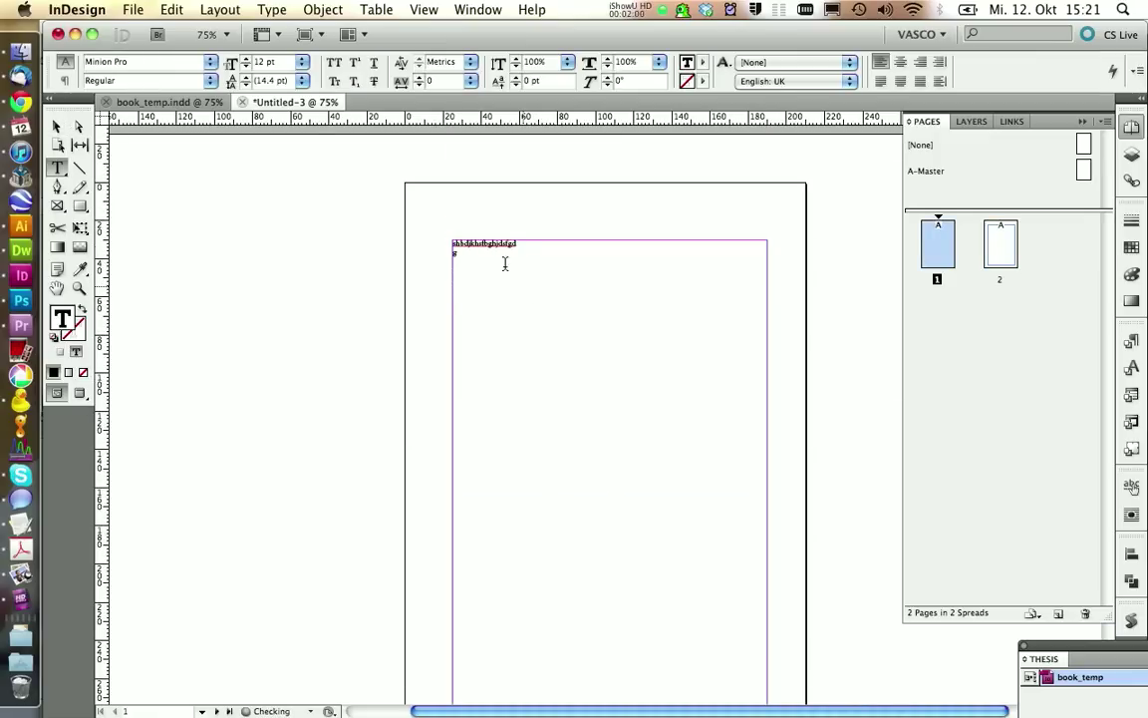
left_click(272, 9)
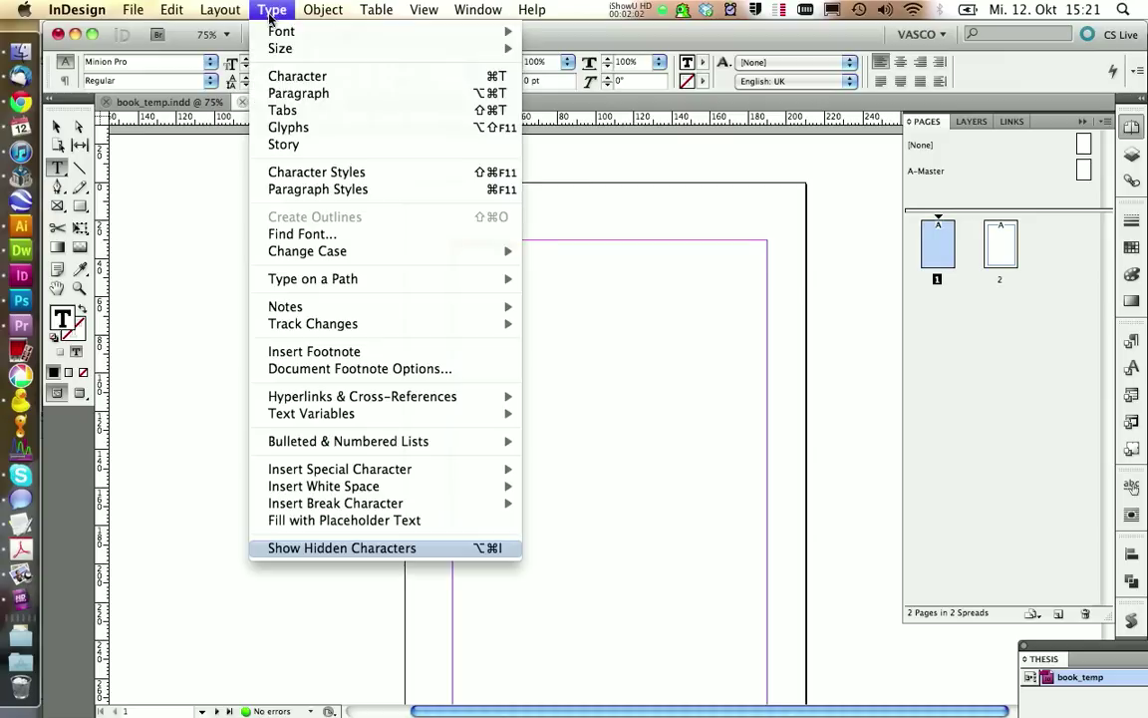
Show hidden characters and add test lines 'dgsdg dsgf' and 'sdr'.
left_click(366, 547)
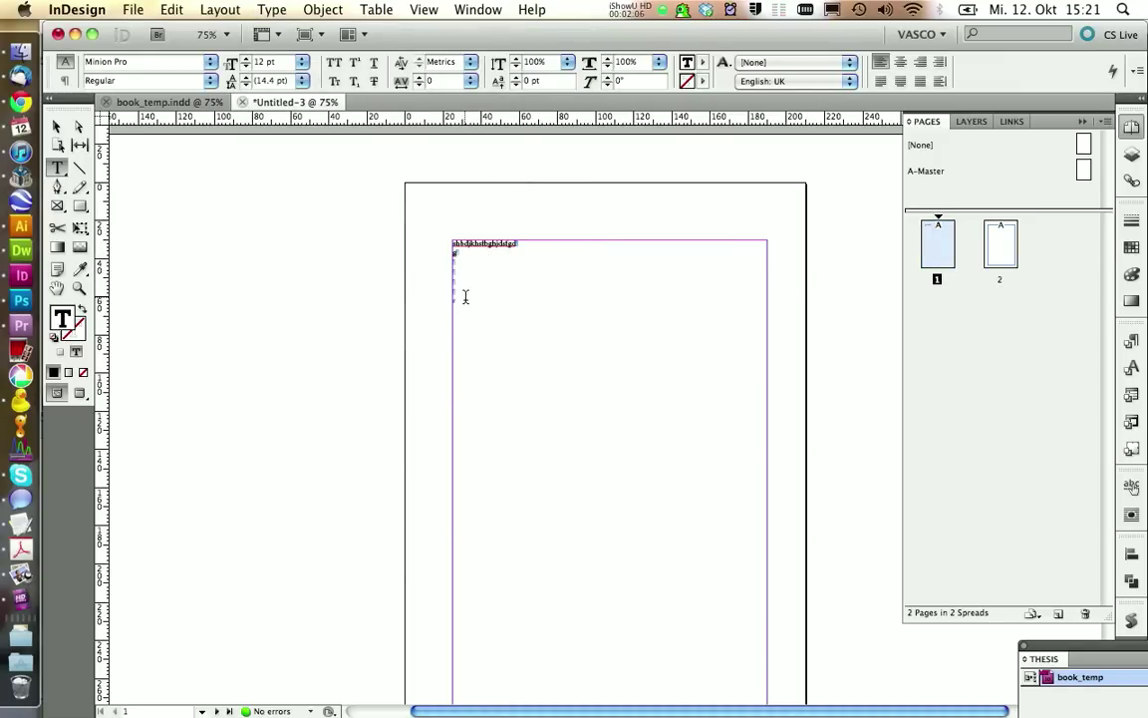
type("dgsdg   ")
type("dsgf")
key("Return")
key("Return")
key("Return")
type("sdr")
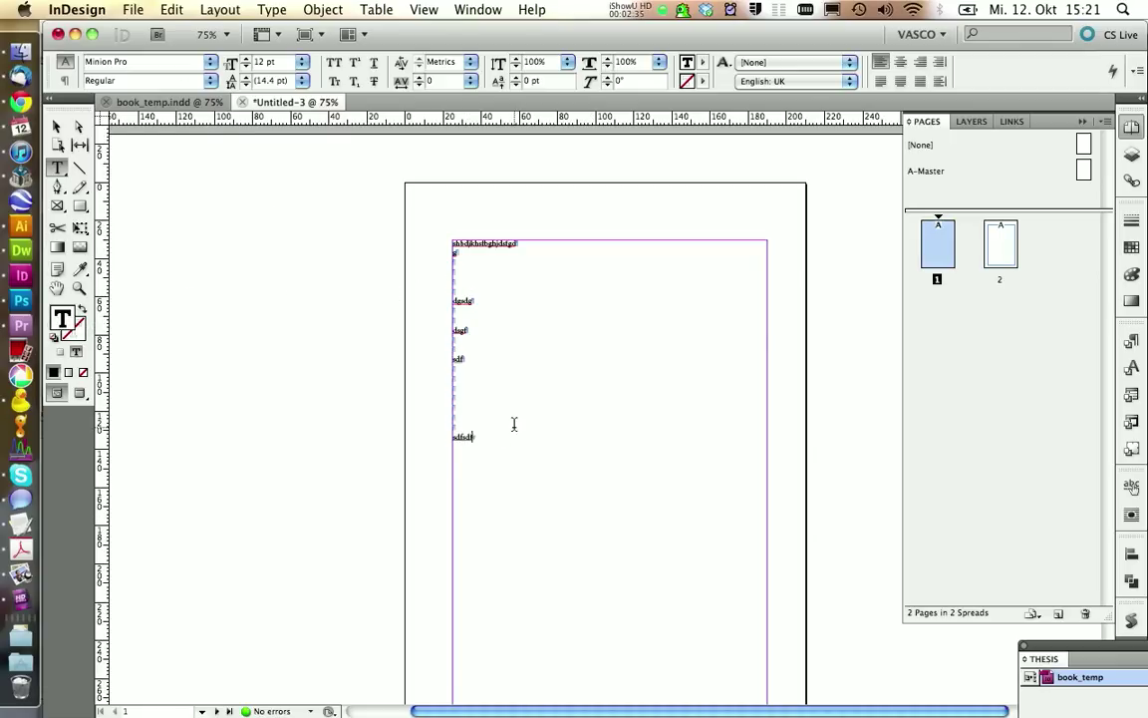
Copy all the frame's text and paste it repeatedly until the frame overflows.
key("super+a")
key("super+c")
key("Right")
key("super+v")
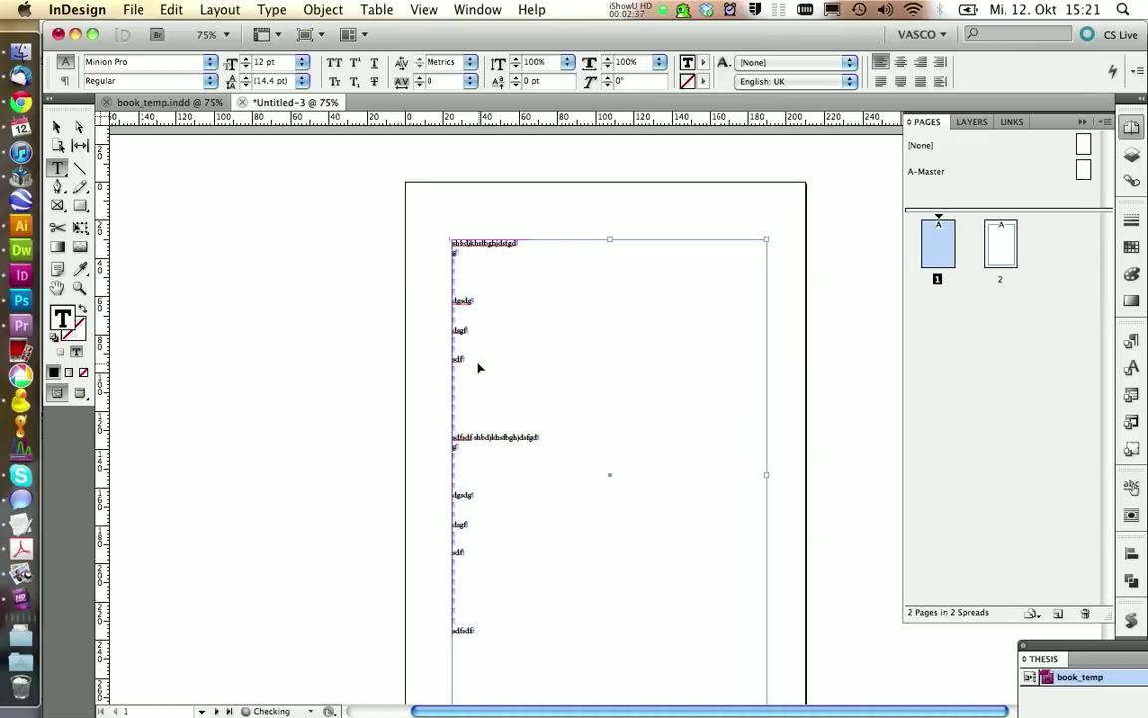
key("super+v")
scroll(488, 369, "down", 5)
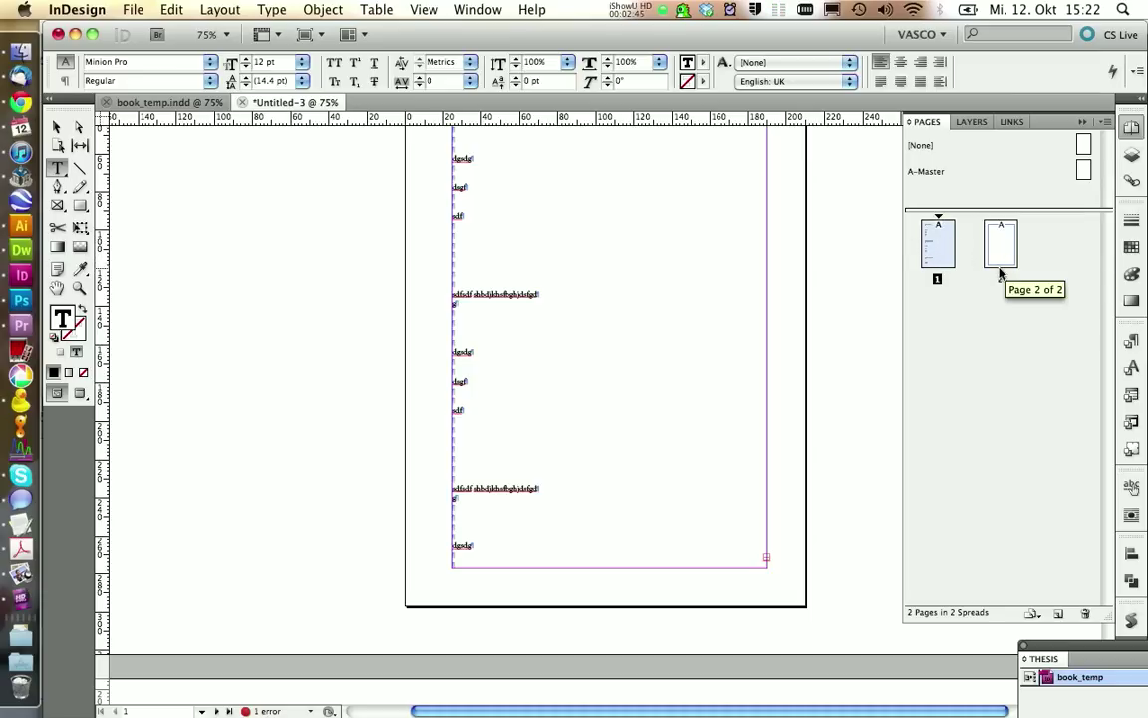
scroll(688, 294, "up", 5)
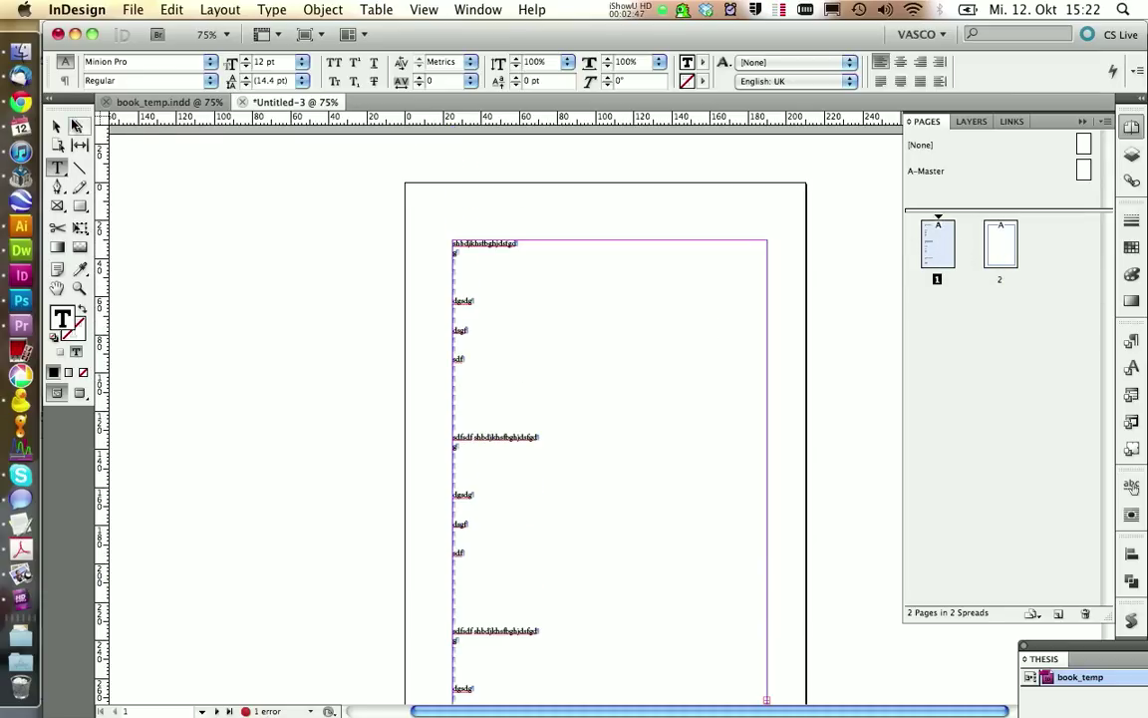
left_click(57, 125)
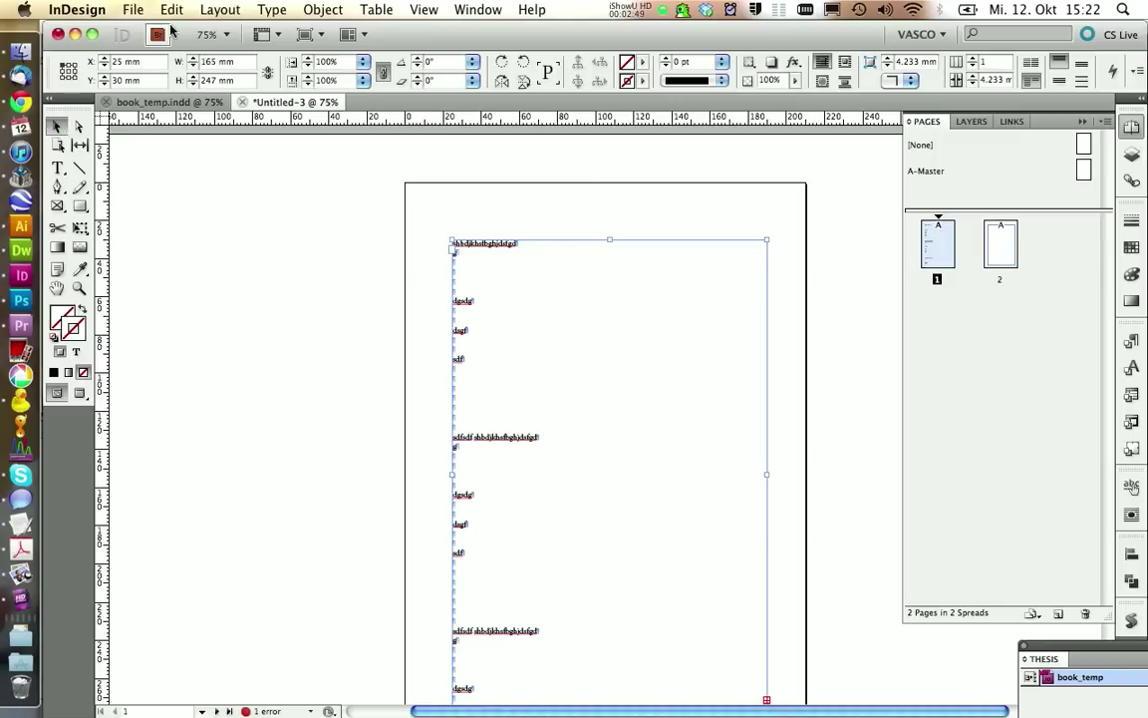
left_click(56, 8)
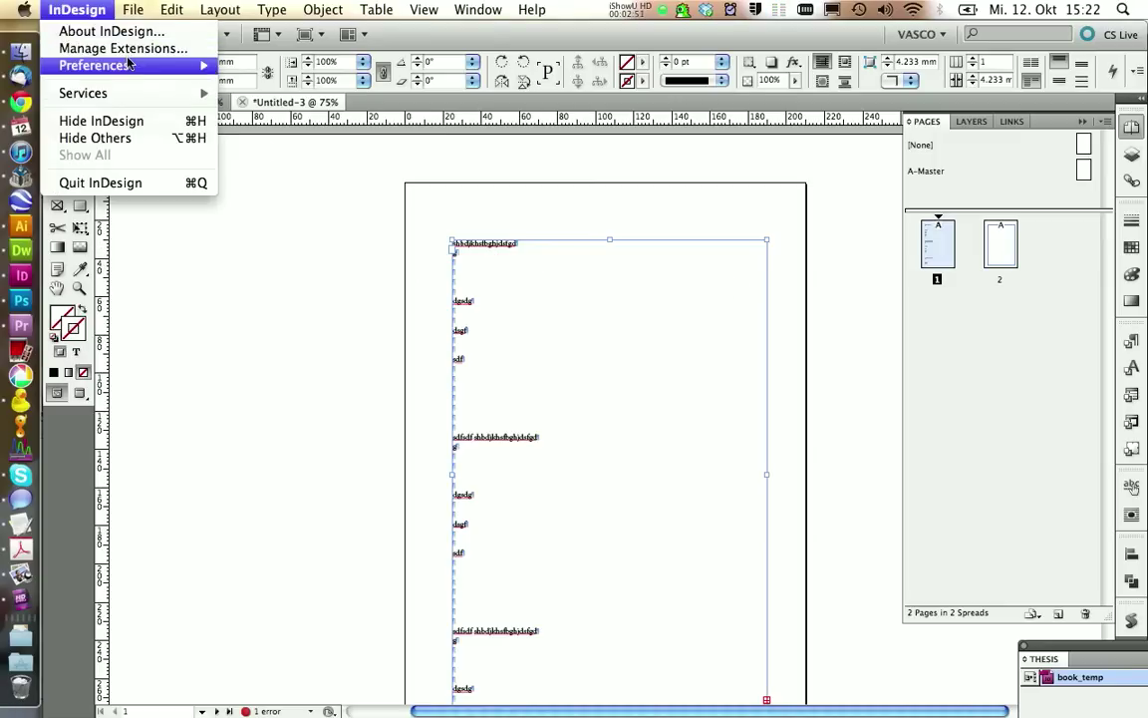
Enable Smart Text Reflow in the Type preferences.
mouse_move(125, 64)
left_click(256, 110)
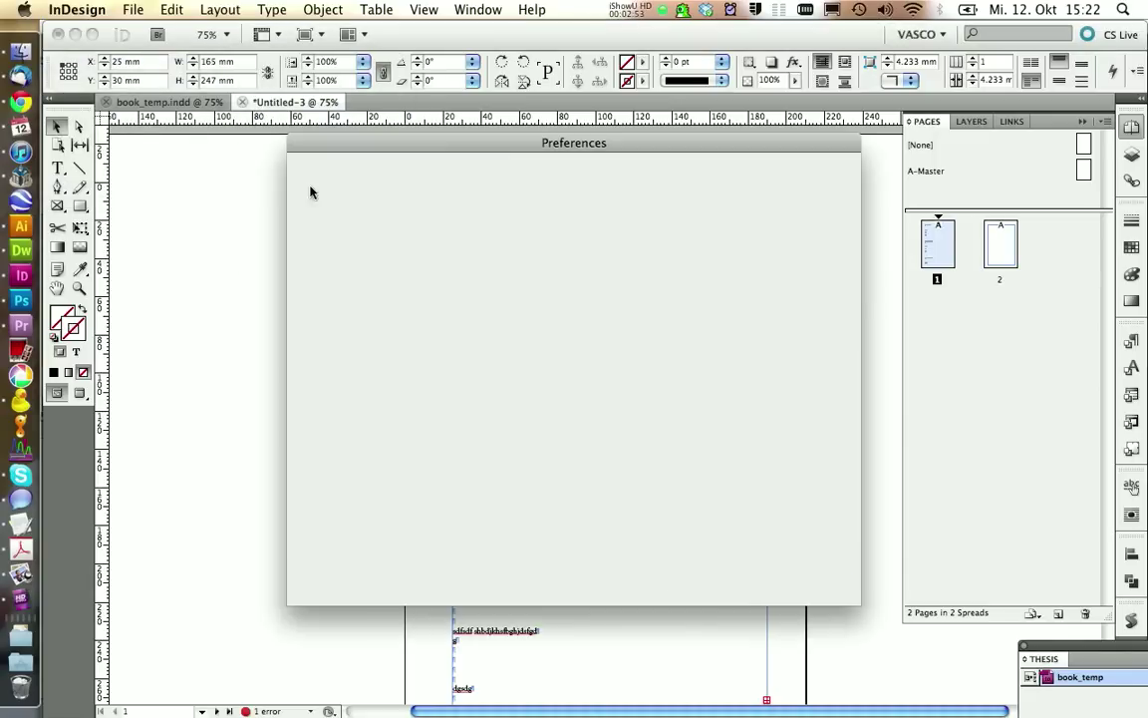
left_click(474, 437)
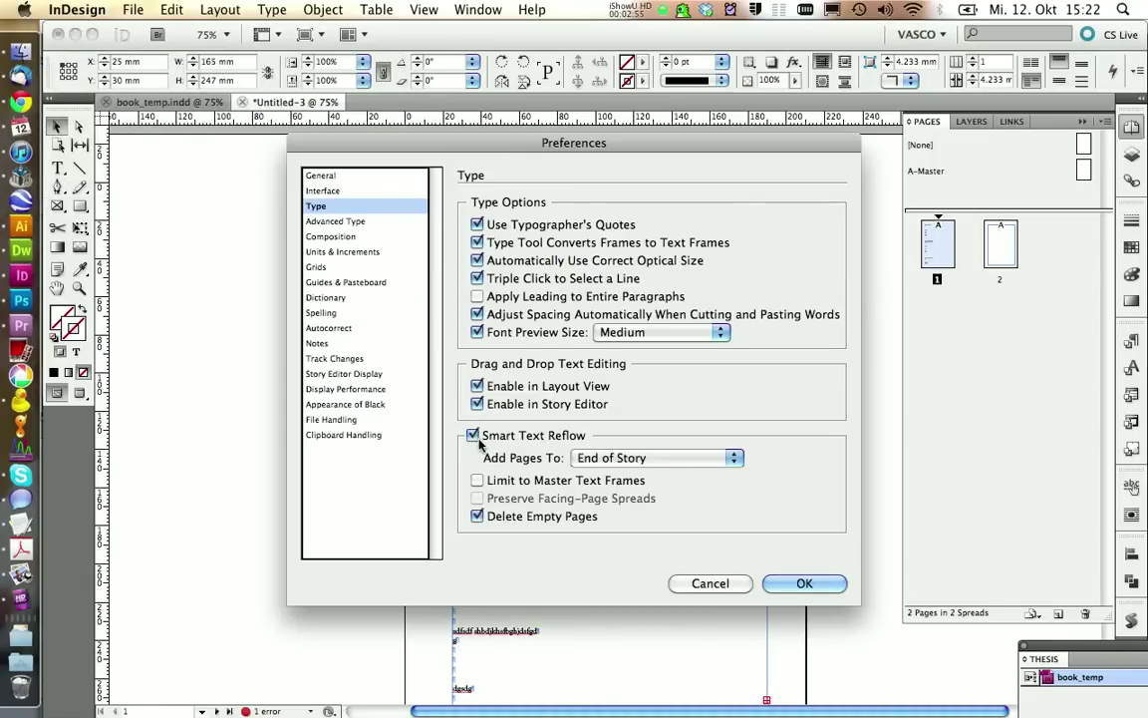
left_click(805, 584)
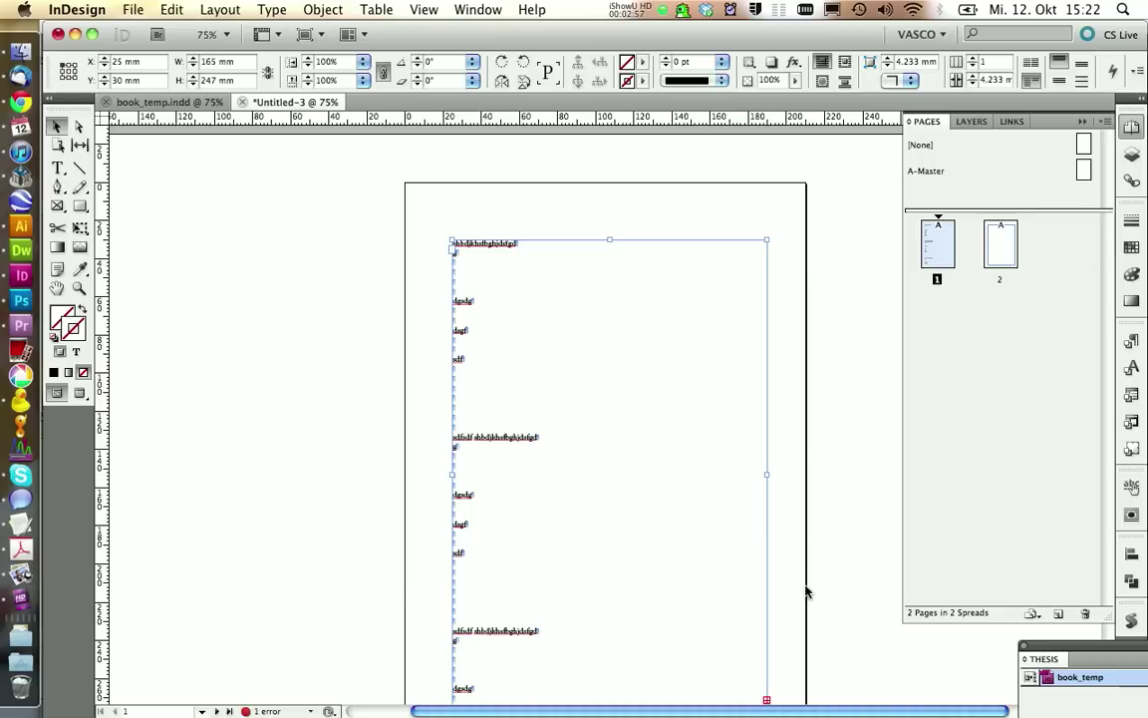
Thread page 1's overflowing text into page 2's text frame.
scroll(778, 533, "down", 4)
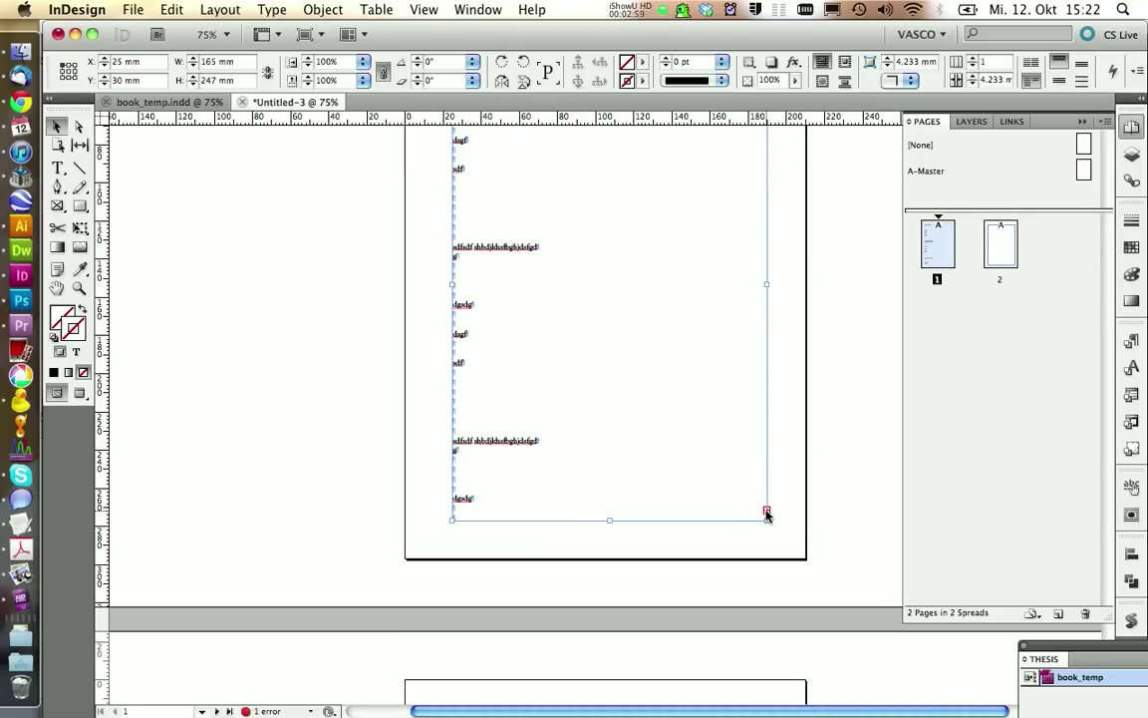
left_click(766, 512)
scroll(743, 538, "down", 3)
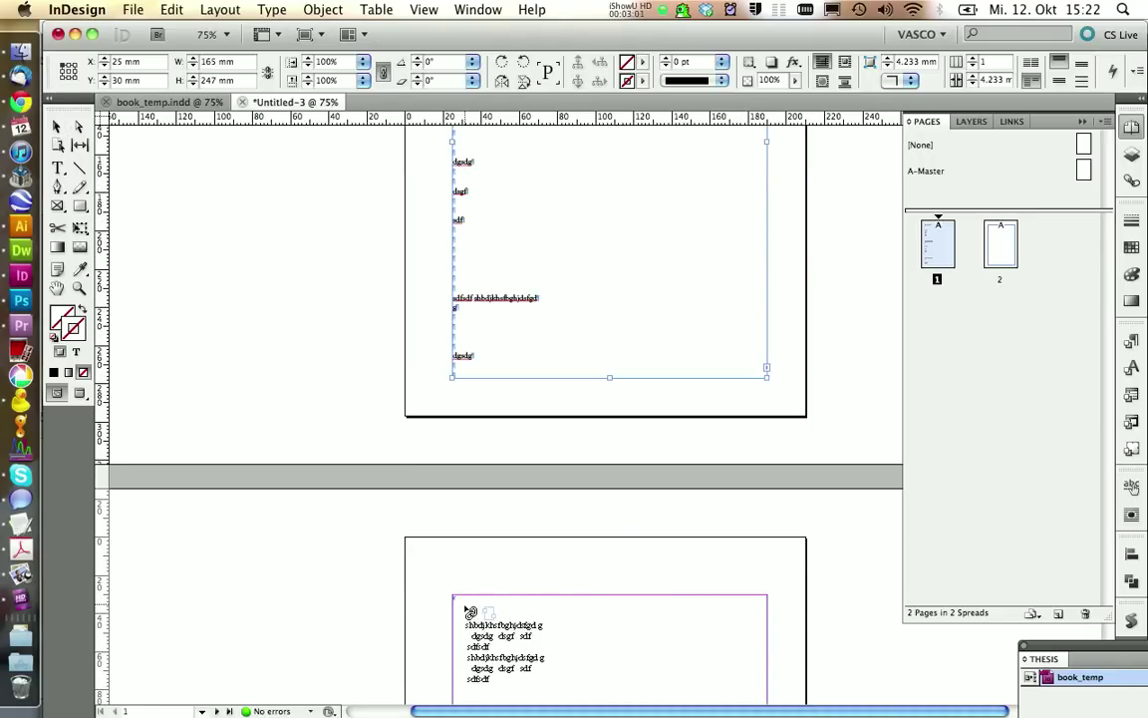
left_click(471, 610)
scroll(466, 598, "down", 3)
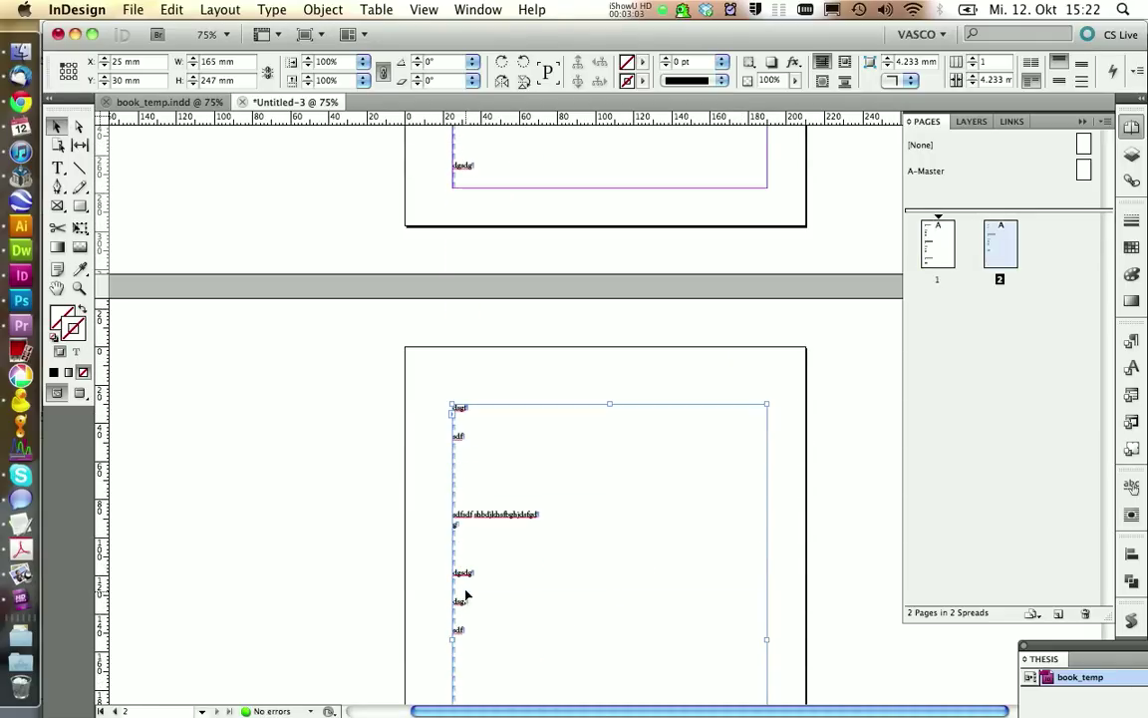
left_click(328, 528)
Paste more test text into page 2 so a third page is added automatically.
scroll(338, 528, "down", 4)
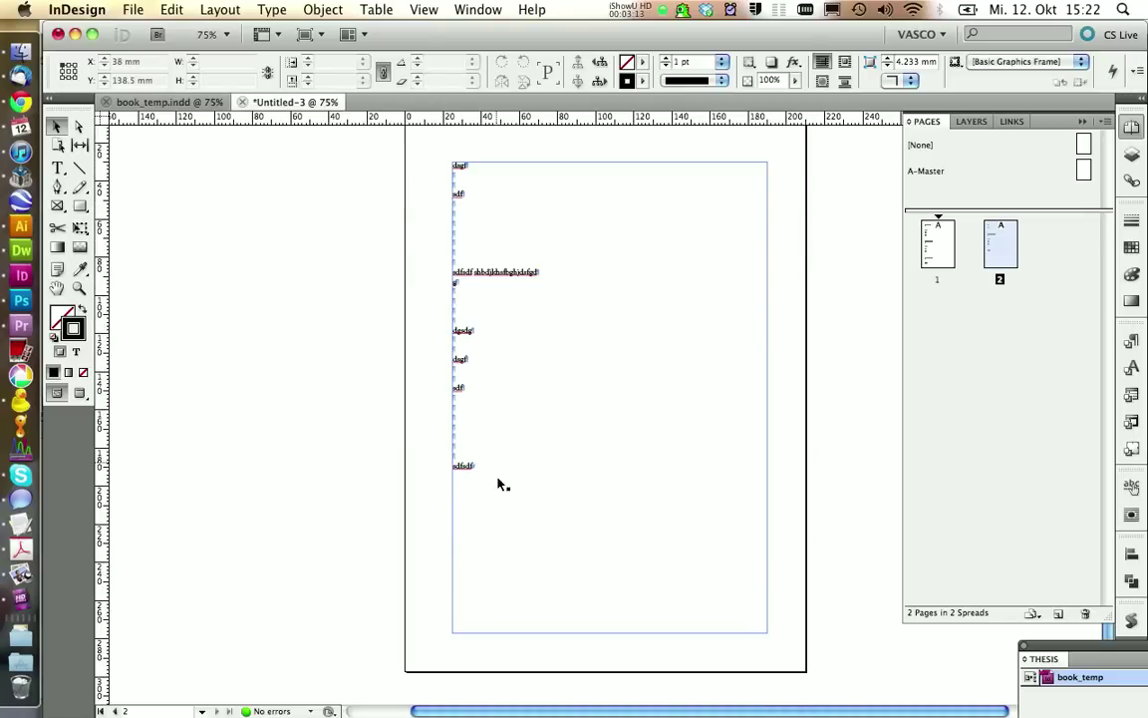
double_click(505, 434)
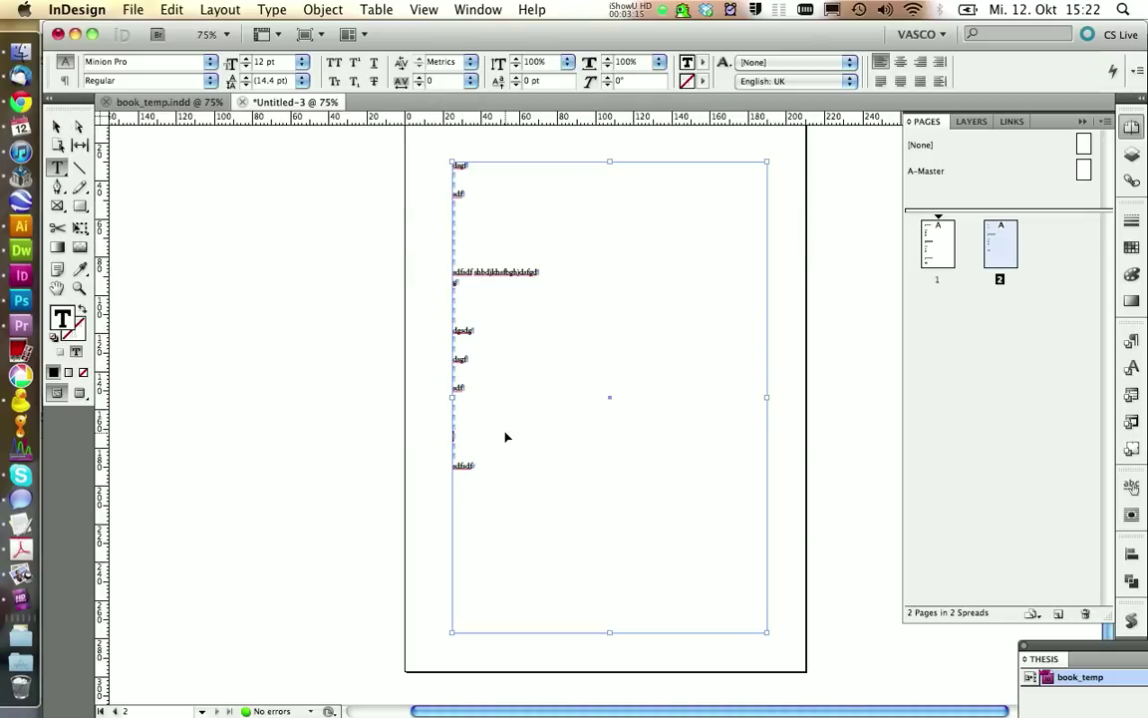
key("super+v")
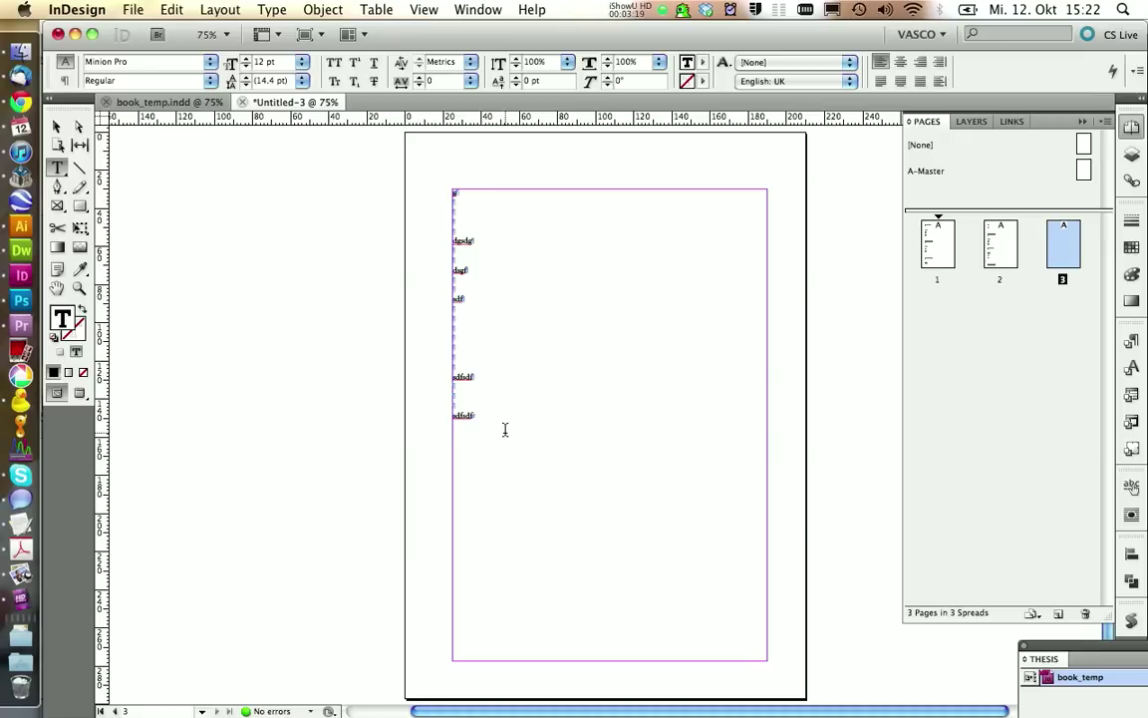
scroll(620, 374, "up", 10)
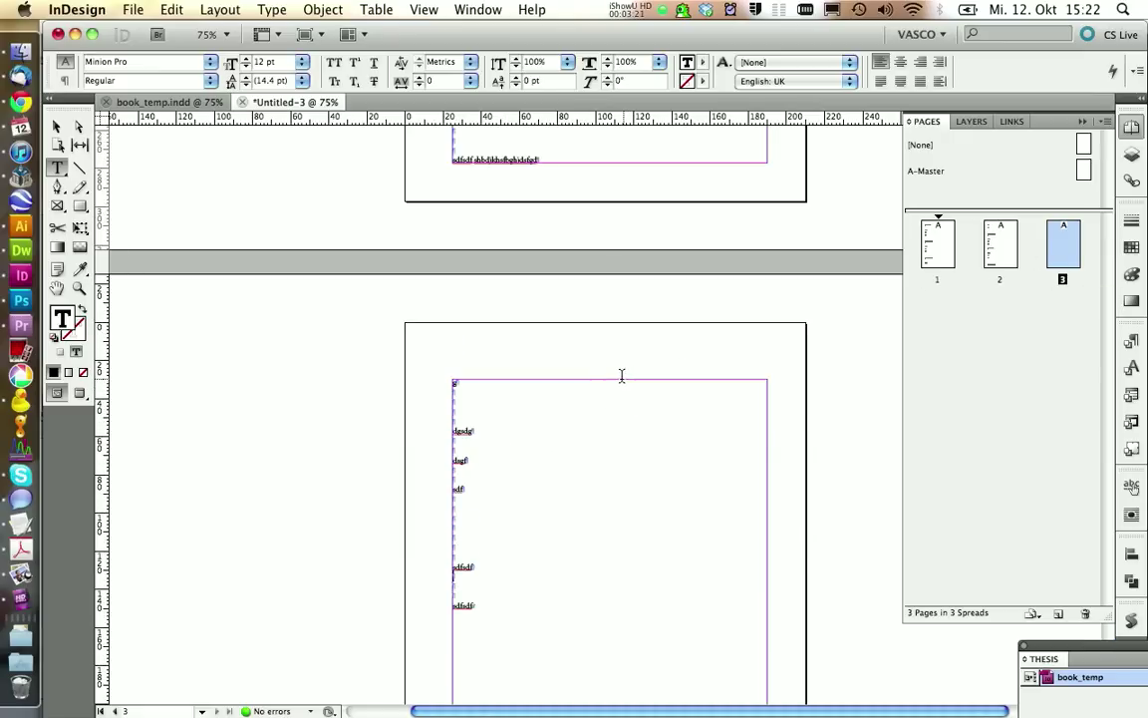
scroll(620, 374, "down", 5)
scroll(500, 361, "up", 10)
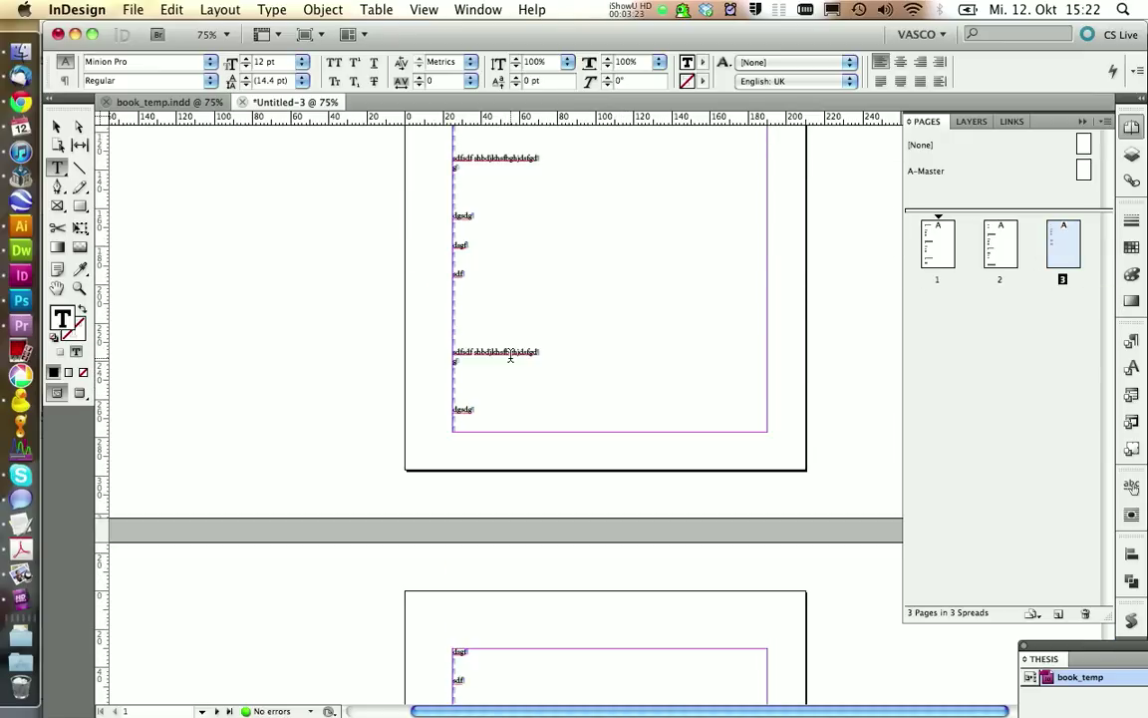
left_click(131, 9)
Save the new document as book_page_temp.indd in the book folder.
left_click(162, 186)
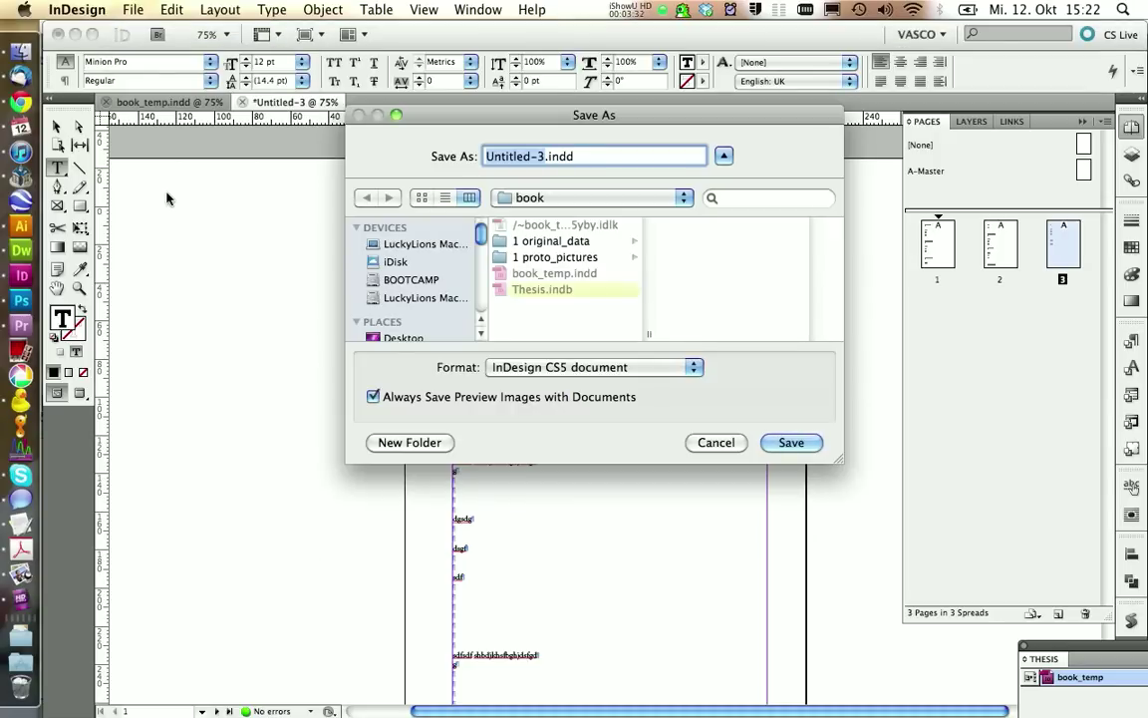
type("book_page_temp")
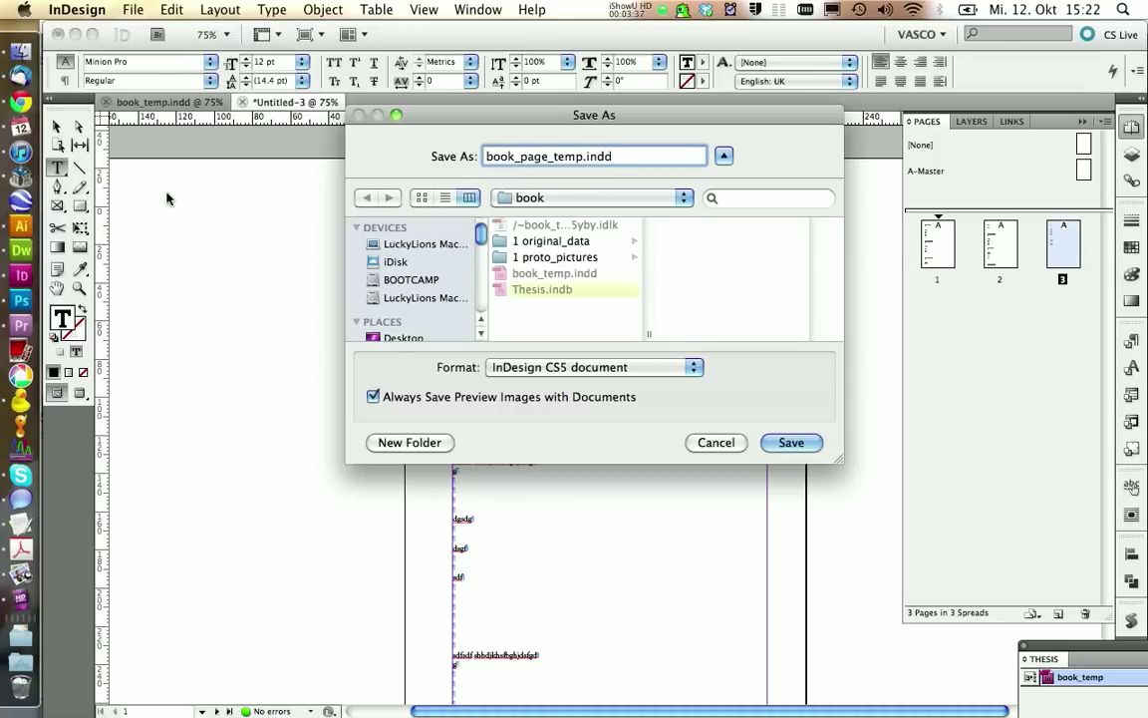
left_click(791, 442)
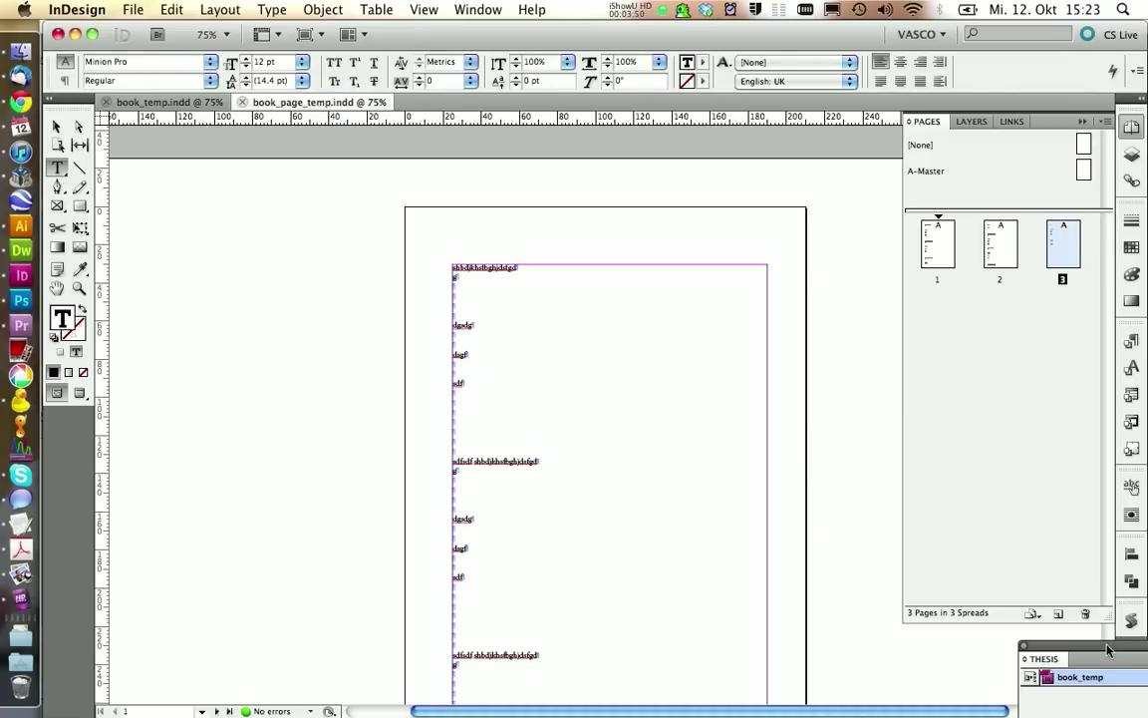
Add book_page_temp.indd to the THESIS book after book_temp, as pages 22–24.
left_click_drag(1108, 650, 697, 295)
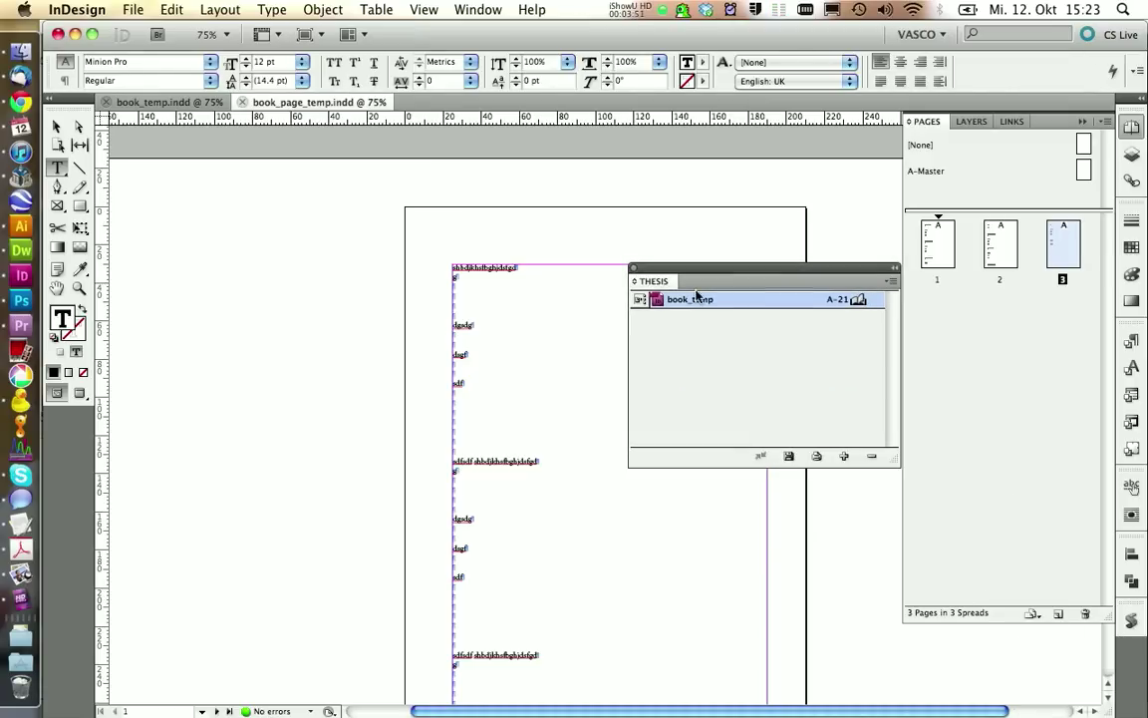
left_click(845, 455)
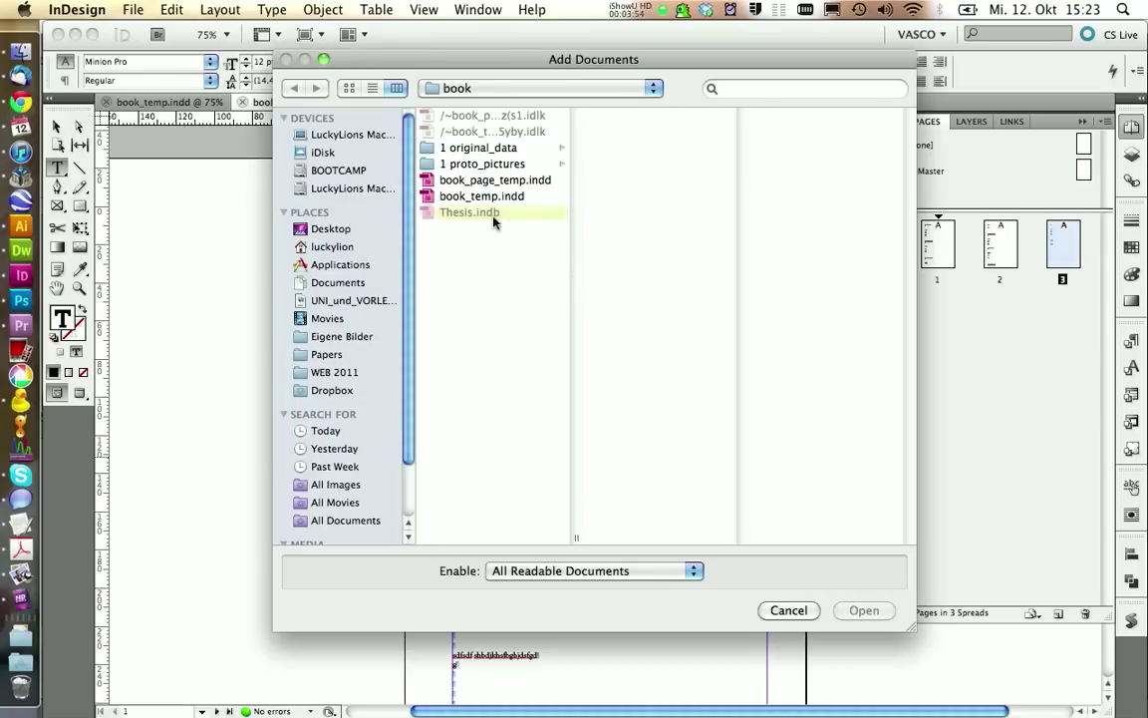
left_click(485, 180)
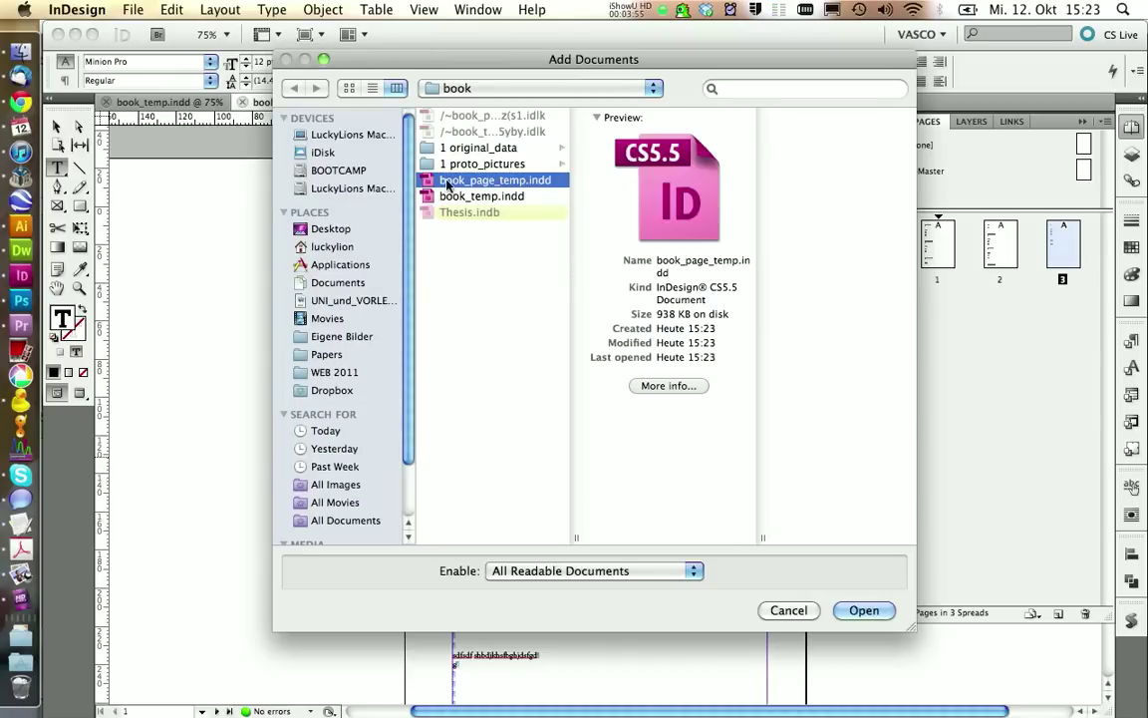
left_click(873, 610)
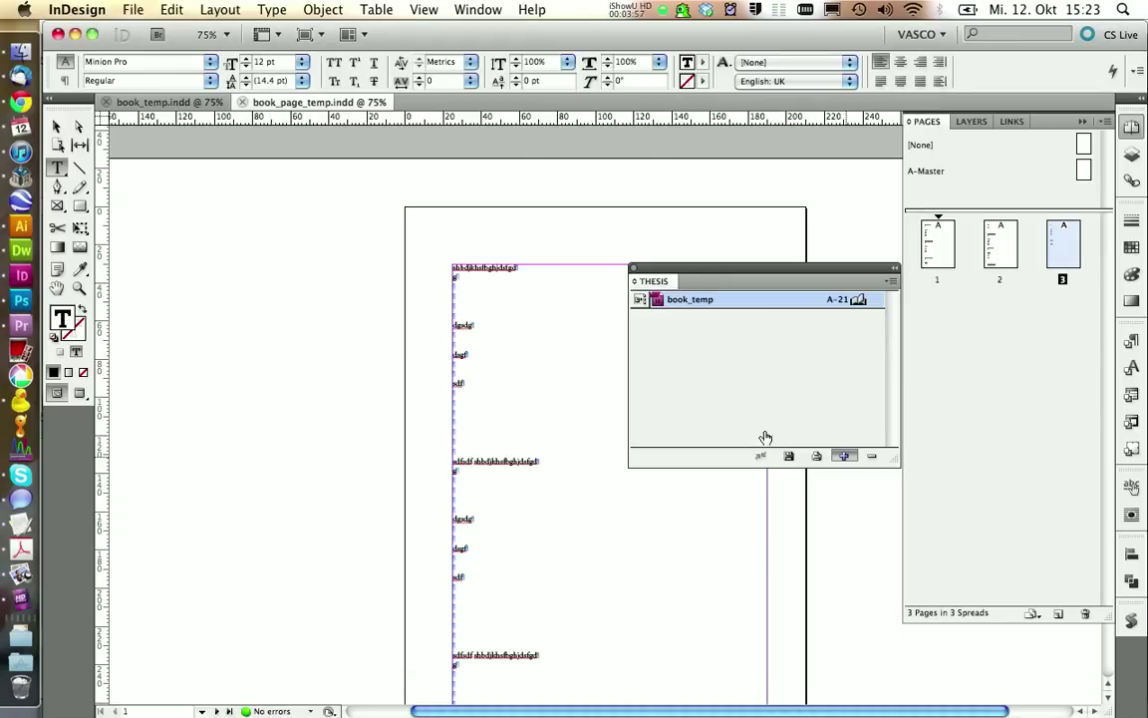
Check book_temp and book_page_temp in the book panel, then show the book folder in Finder.
left_click(675, 301)
left_click(159, 103)
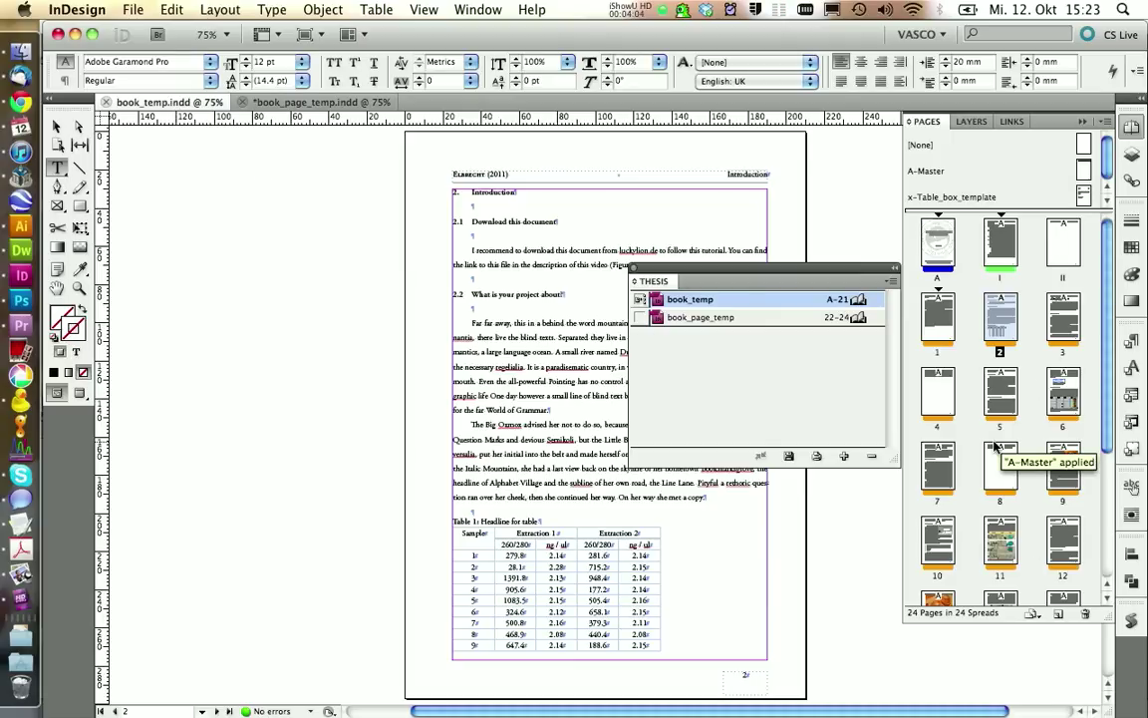
left_click_drag(1013, 484, 937, 430)
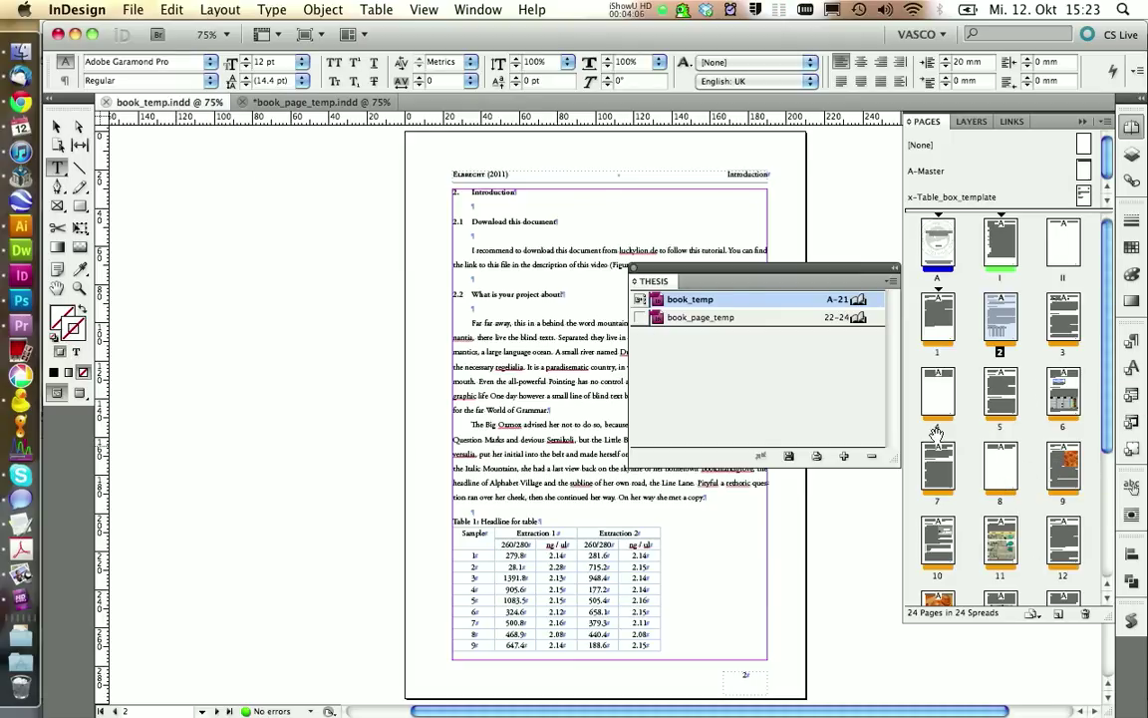
left_click(709, 318)
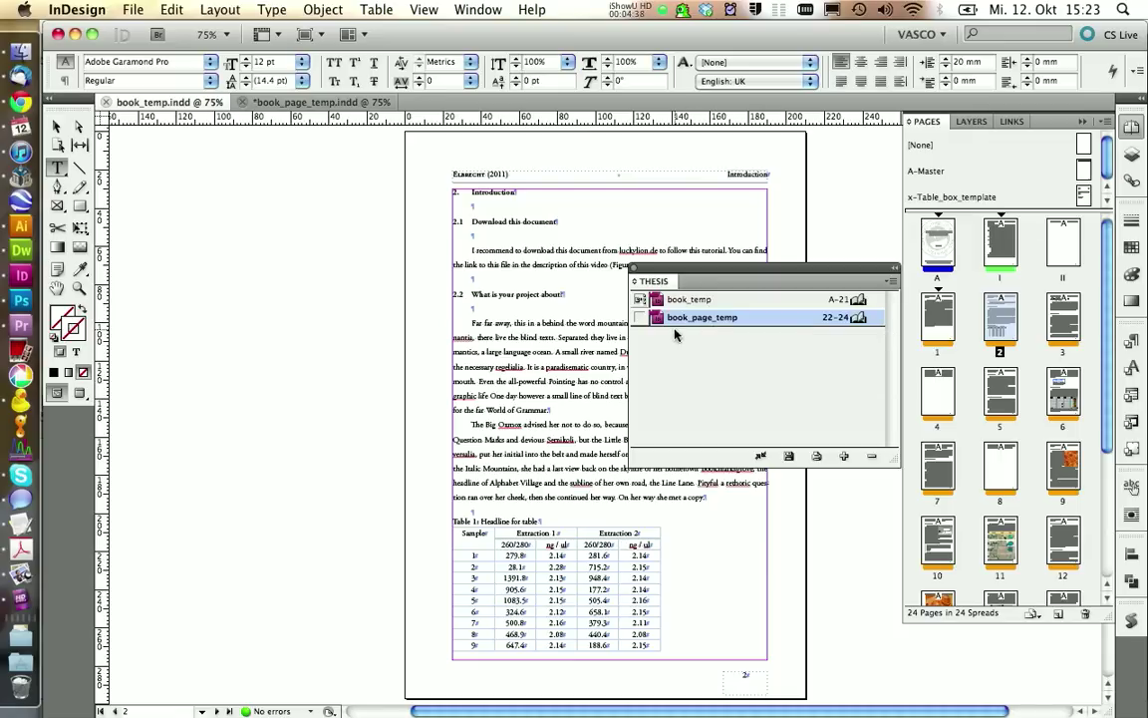
left_click(28, 57)
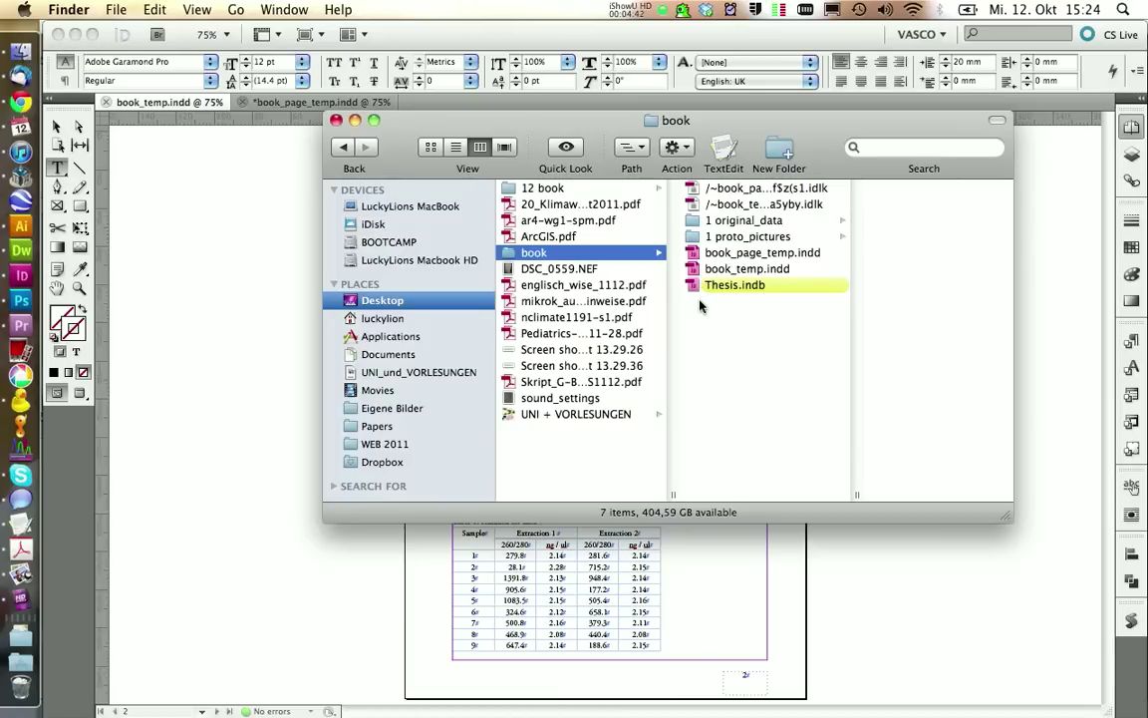
Label book_page_temp.indd purple in the book folder, then bring InDesign back to front.
left_click(767, 254)
right_click(734, 252)
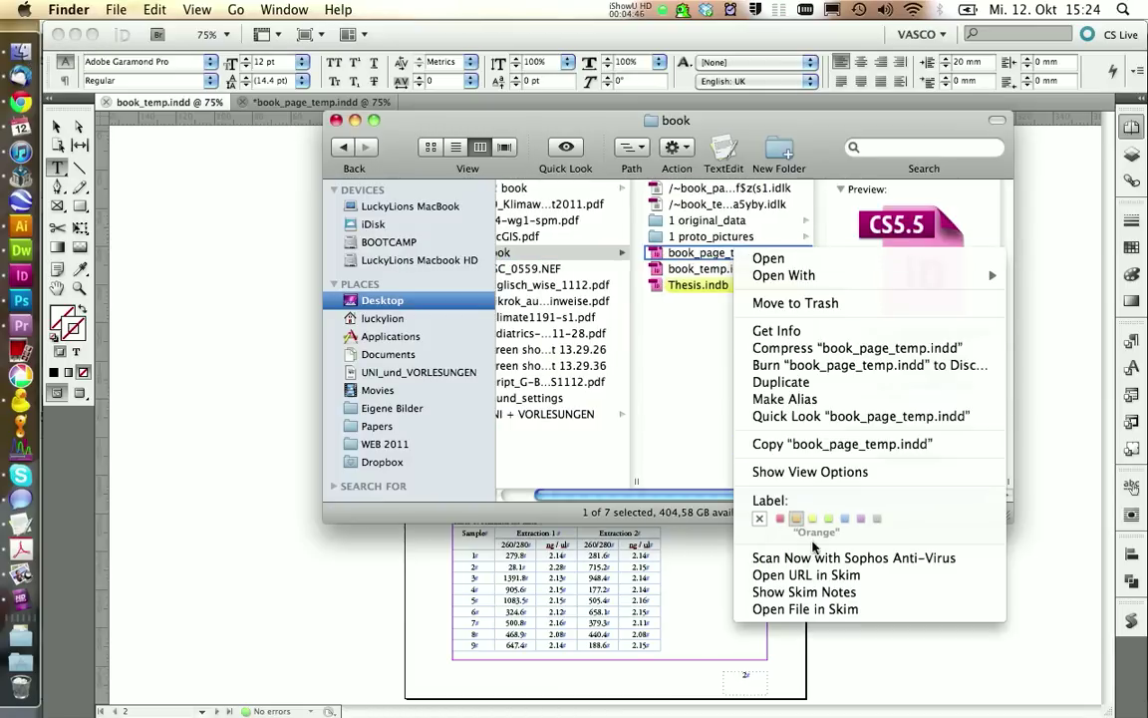
left_click(860, 518)
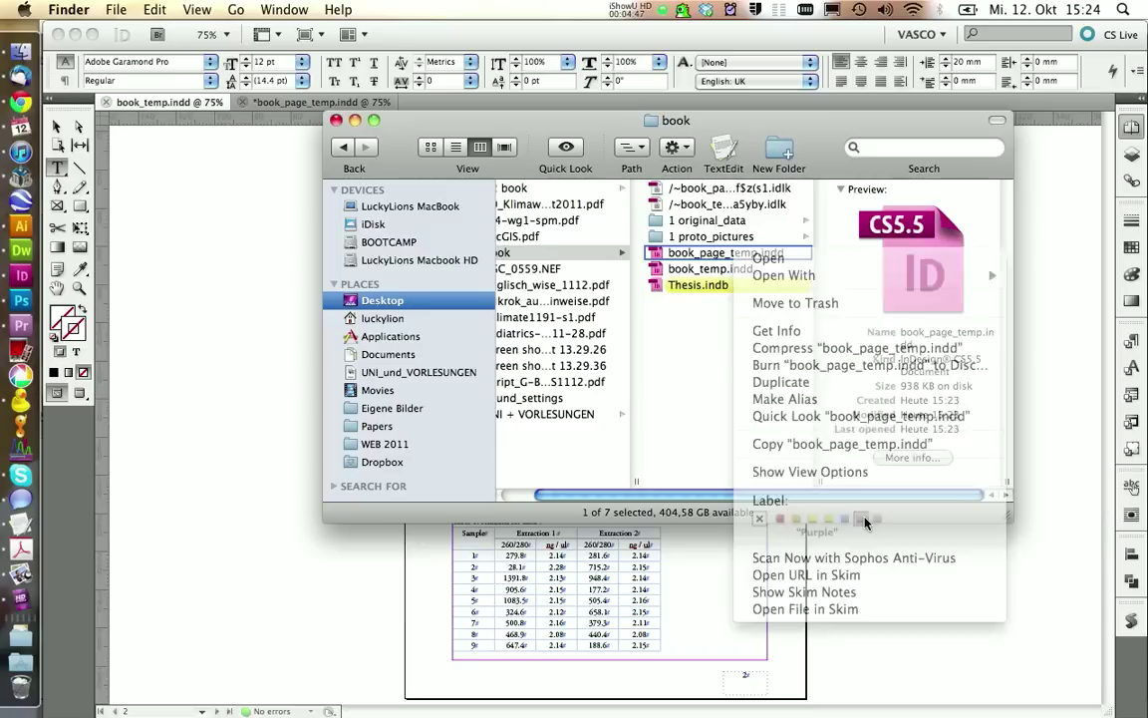
left_click(305, 367)
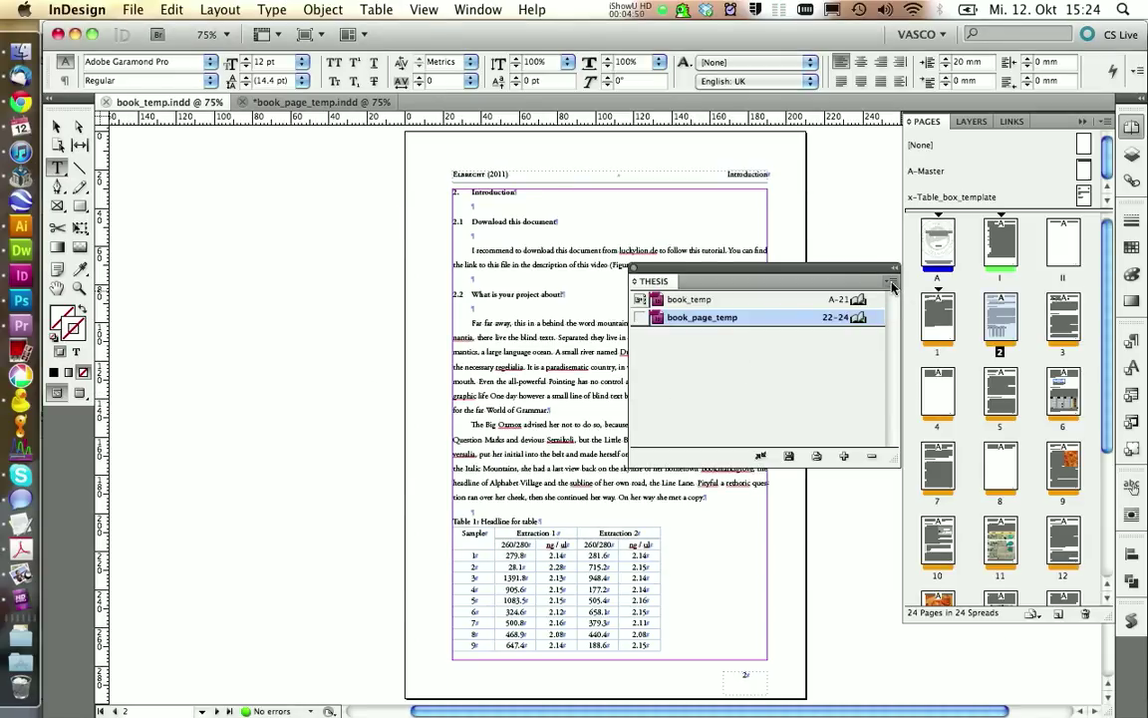
Turn on Master Pages in the THESIS book's Synchronise Options.
left_click(893, 285)
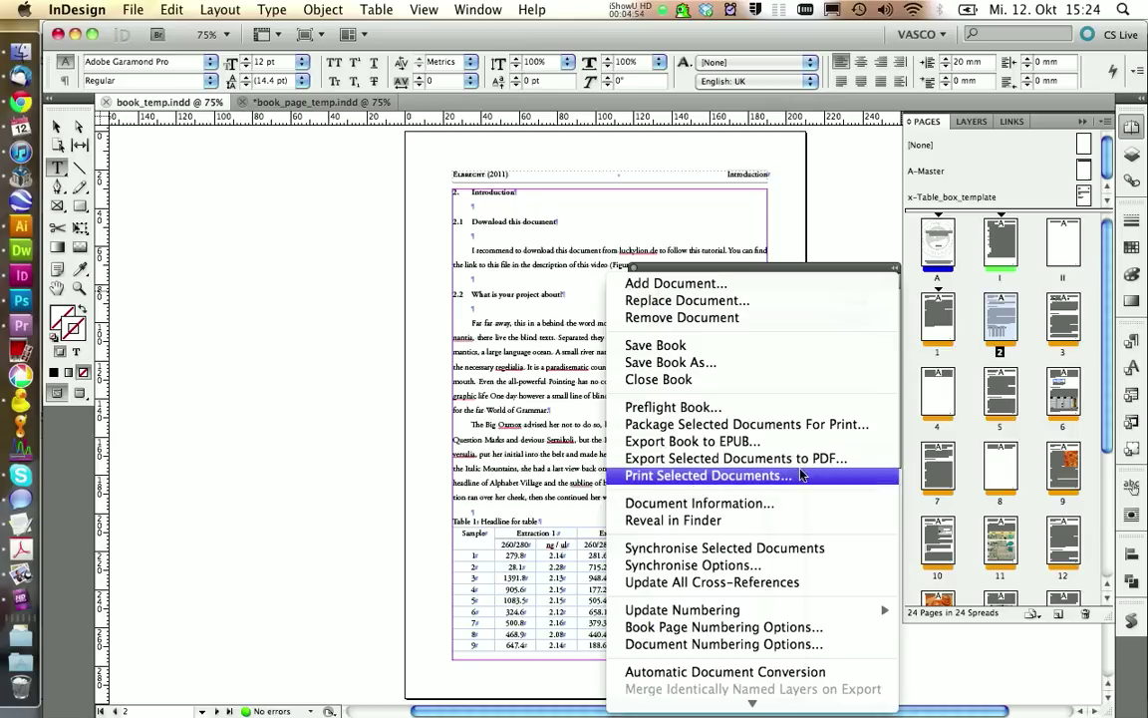
left_click(803, 567)
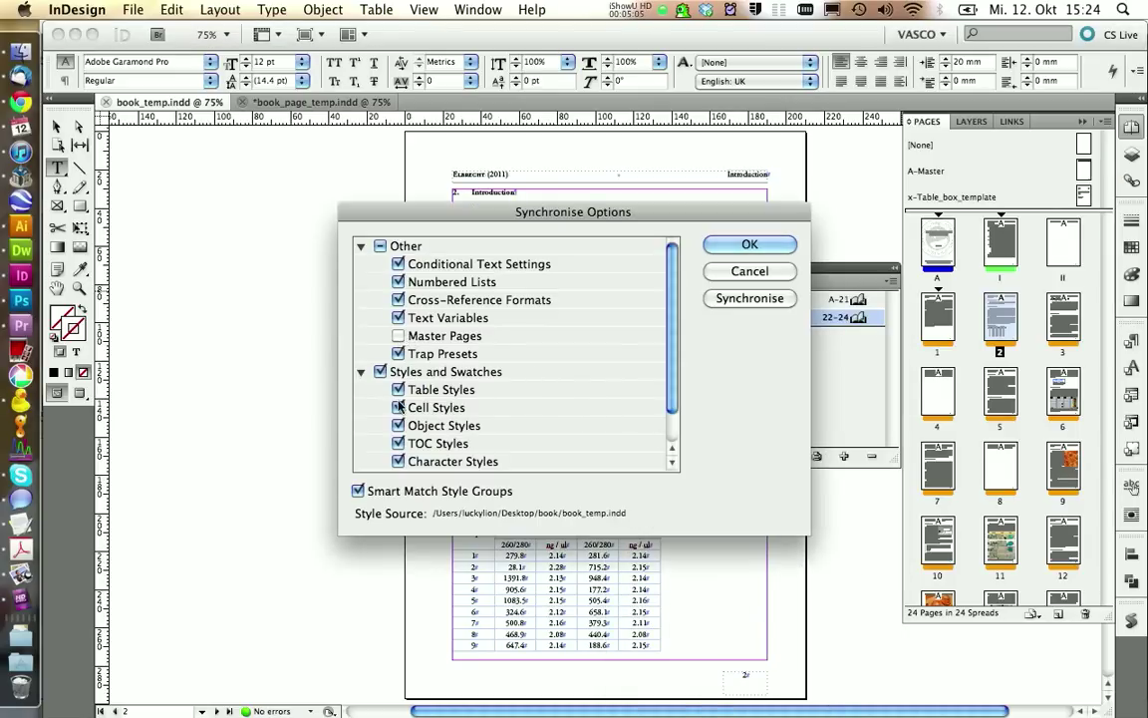
left_click(401, 339)
left_click(749, 247)
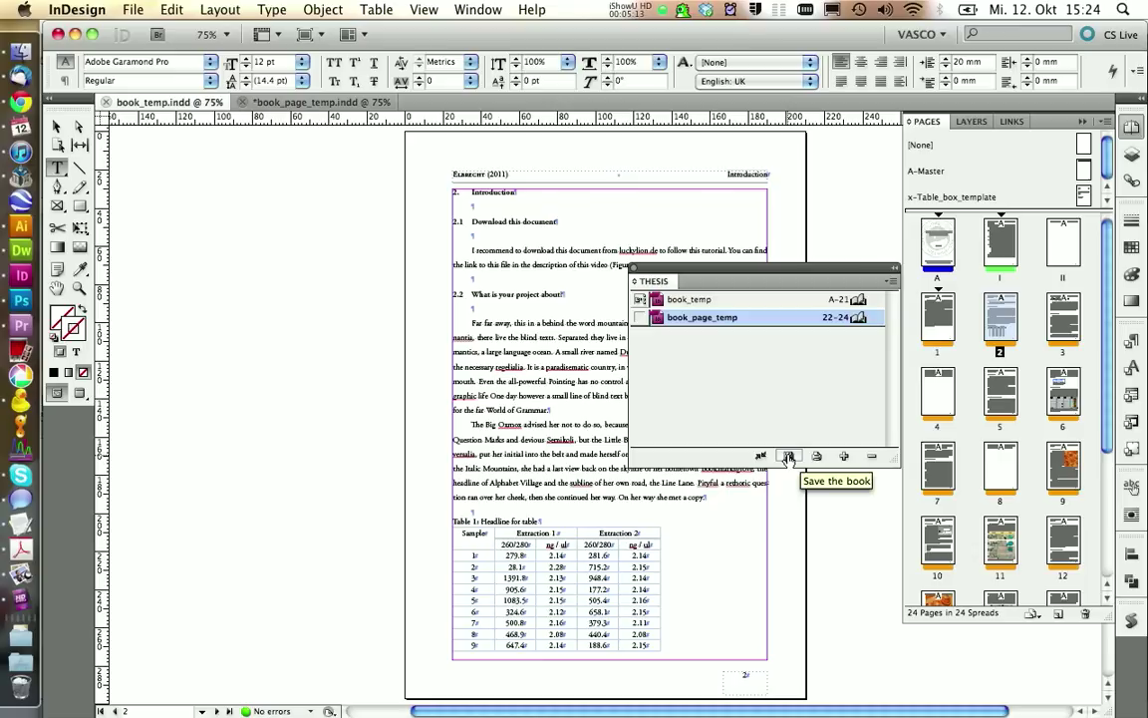
Save the THESIS book and synchronise its documents with the book_temp style source.
left_click(788, 457)
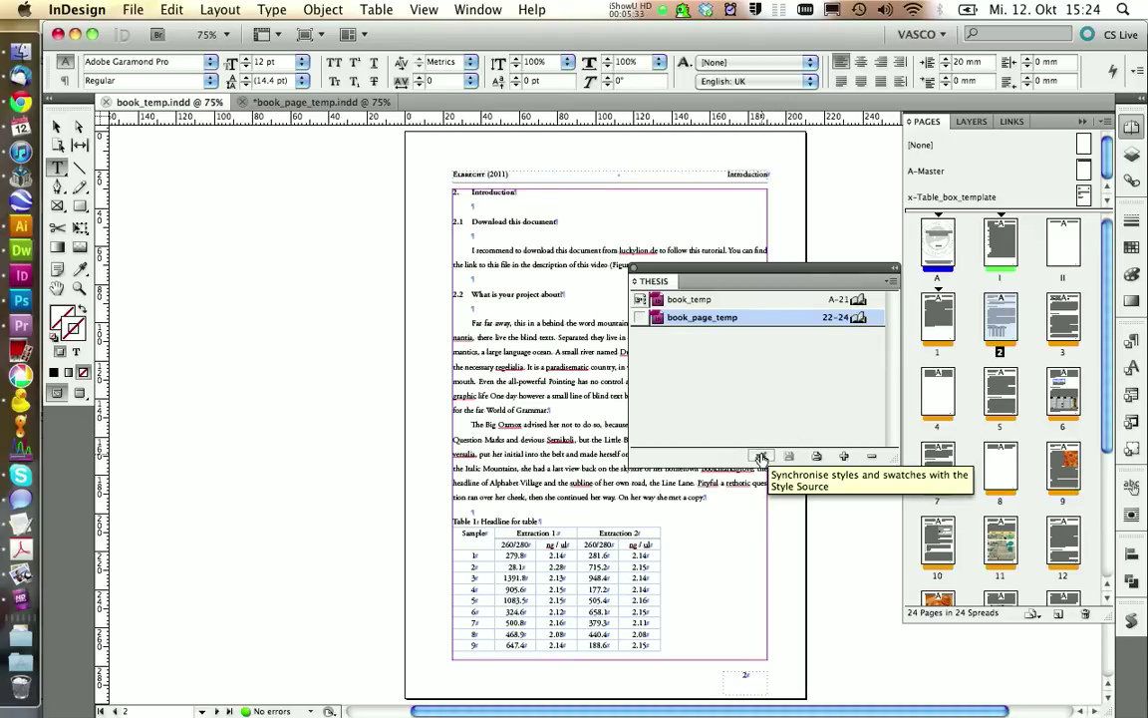
left_click(760, 457)
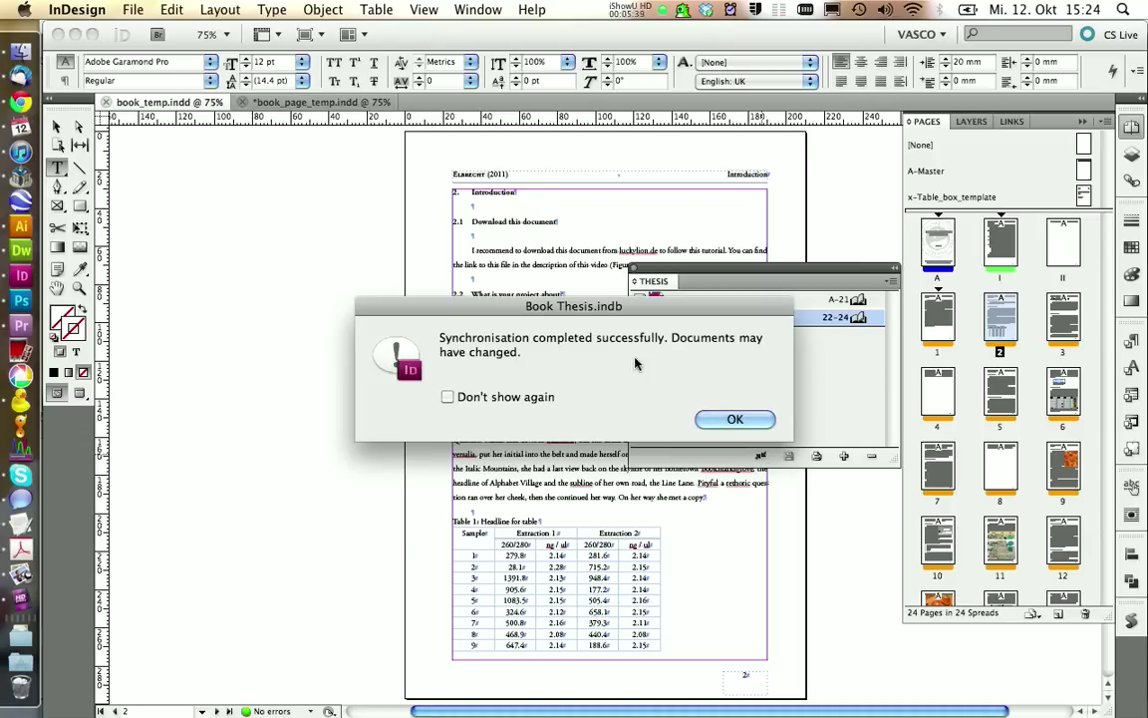
left_click(733, 417)
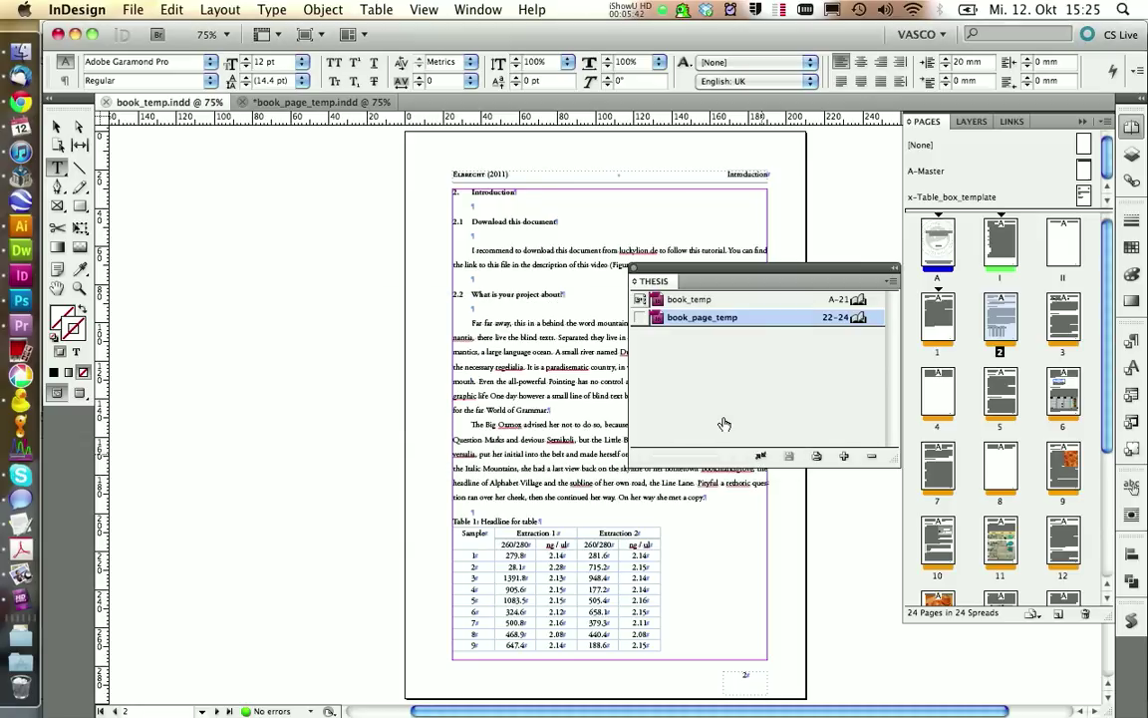
Apply the basic_text paragraph style to all placeholder text in book_page_temp.
left_click(1133, 340)
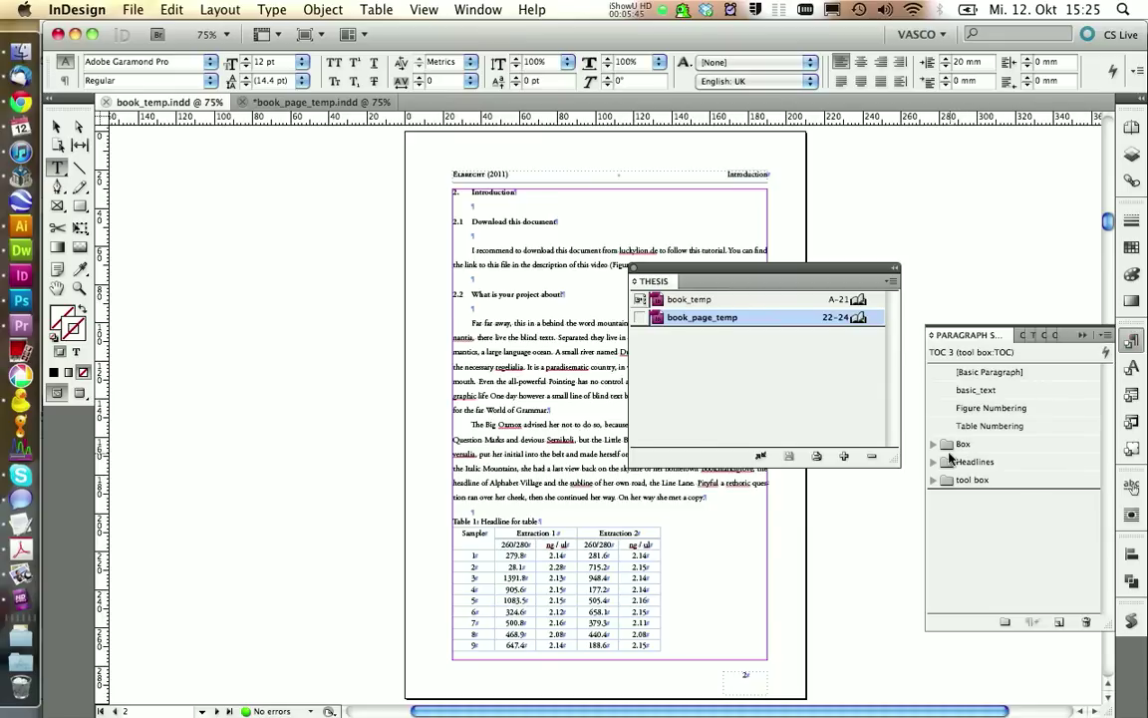
left_click(933, 462)
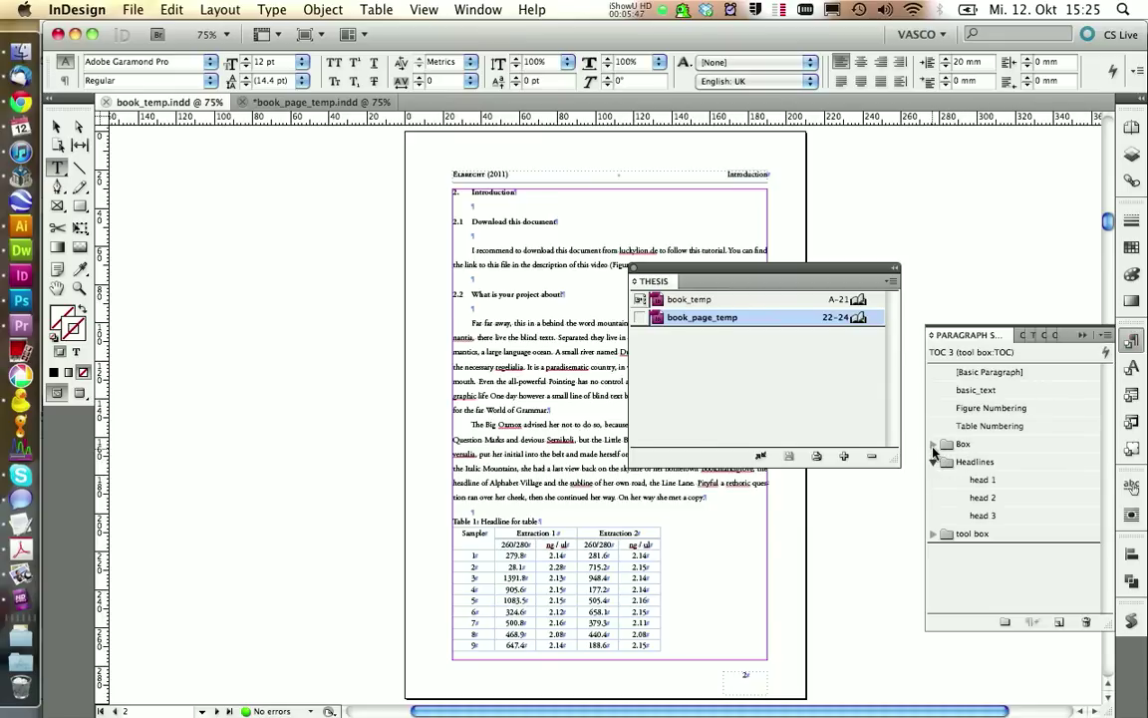
left_click(934, 445)
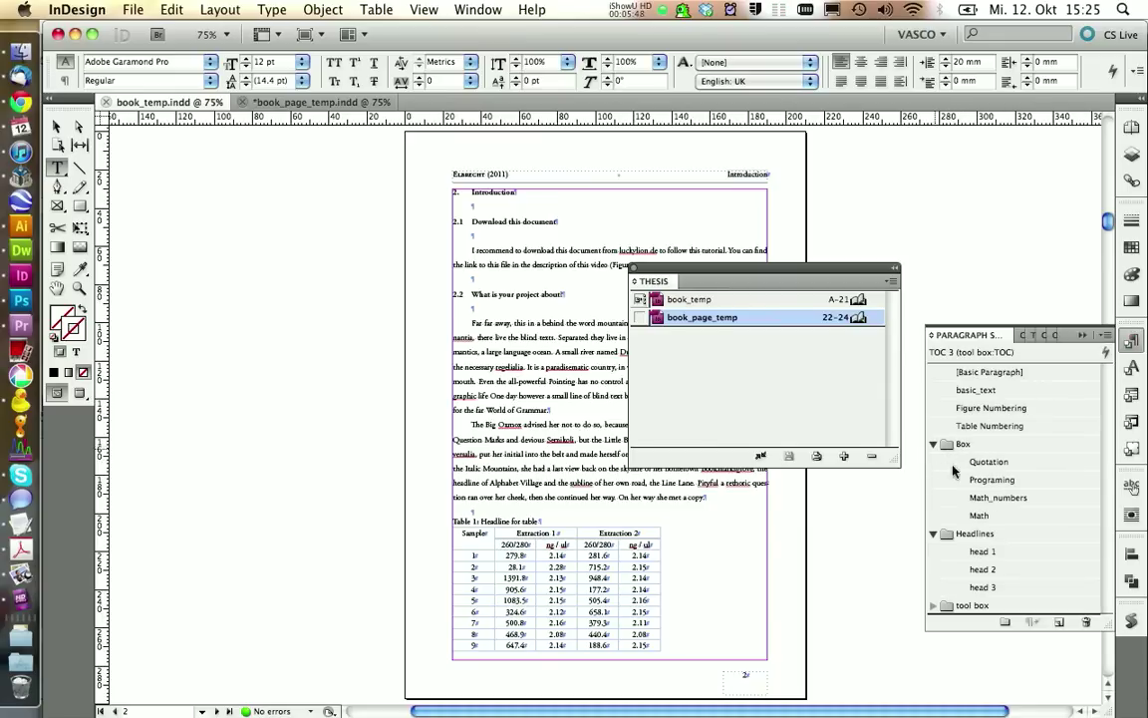
left_click(299, 102)
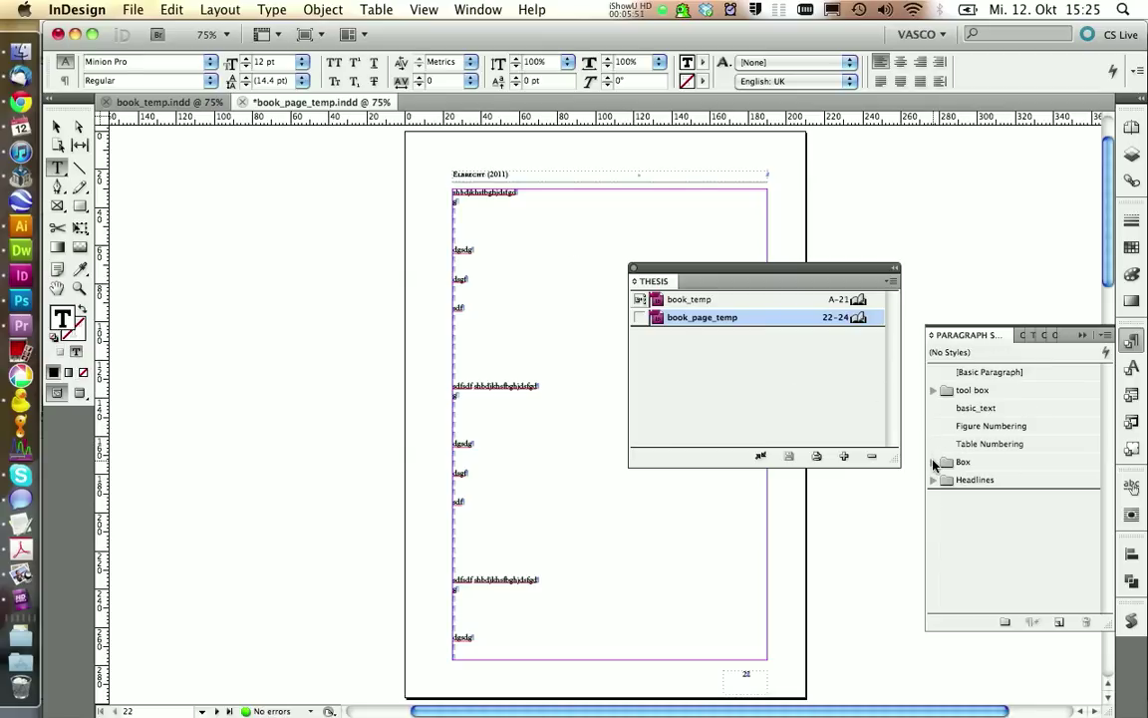
left_click(933, 462)
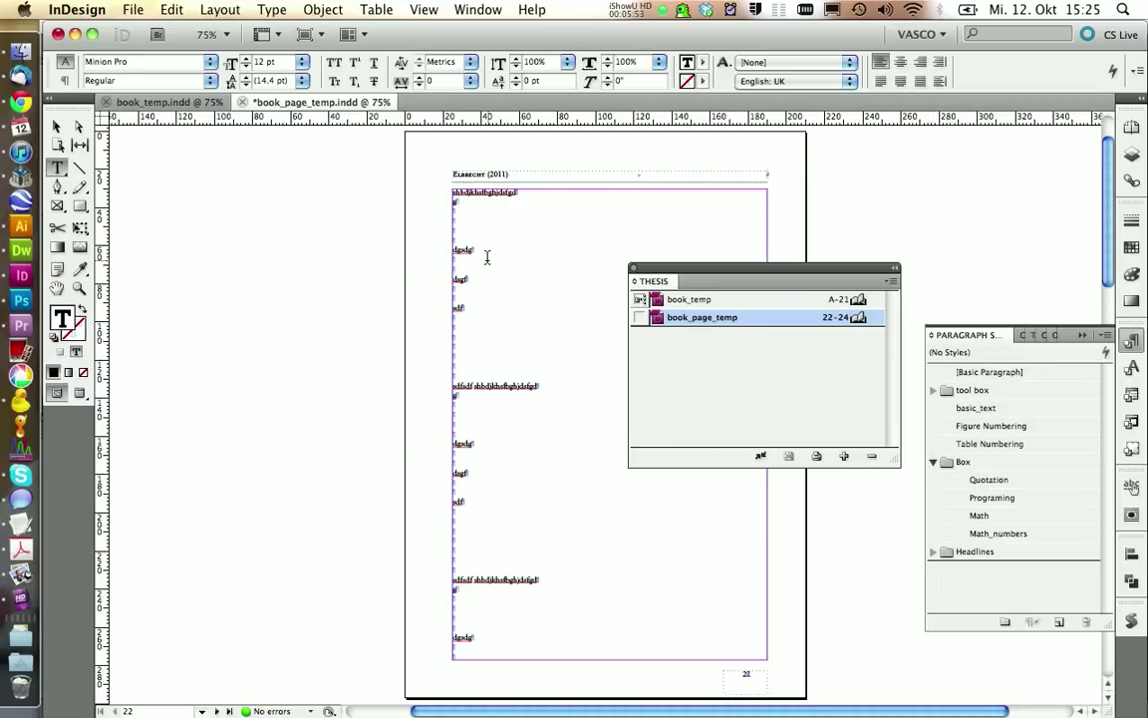
key("super+a")
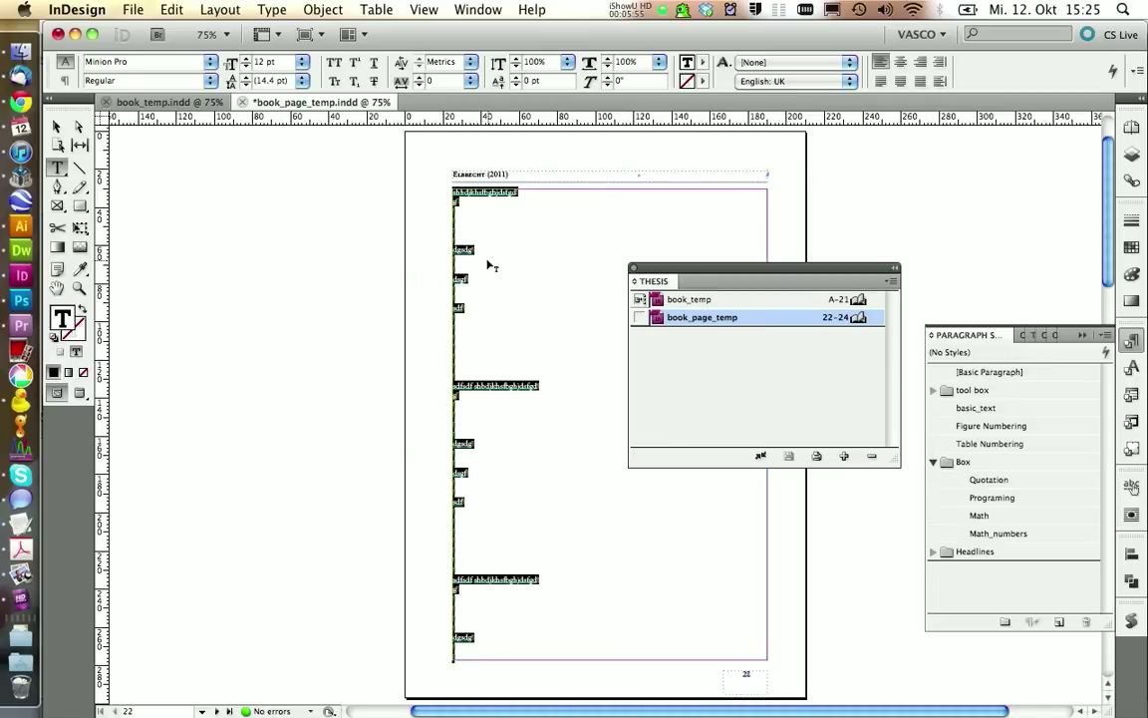
left_click(968, 409)
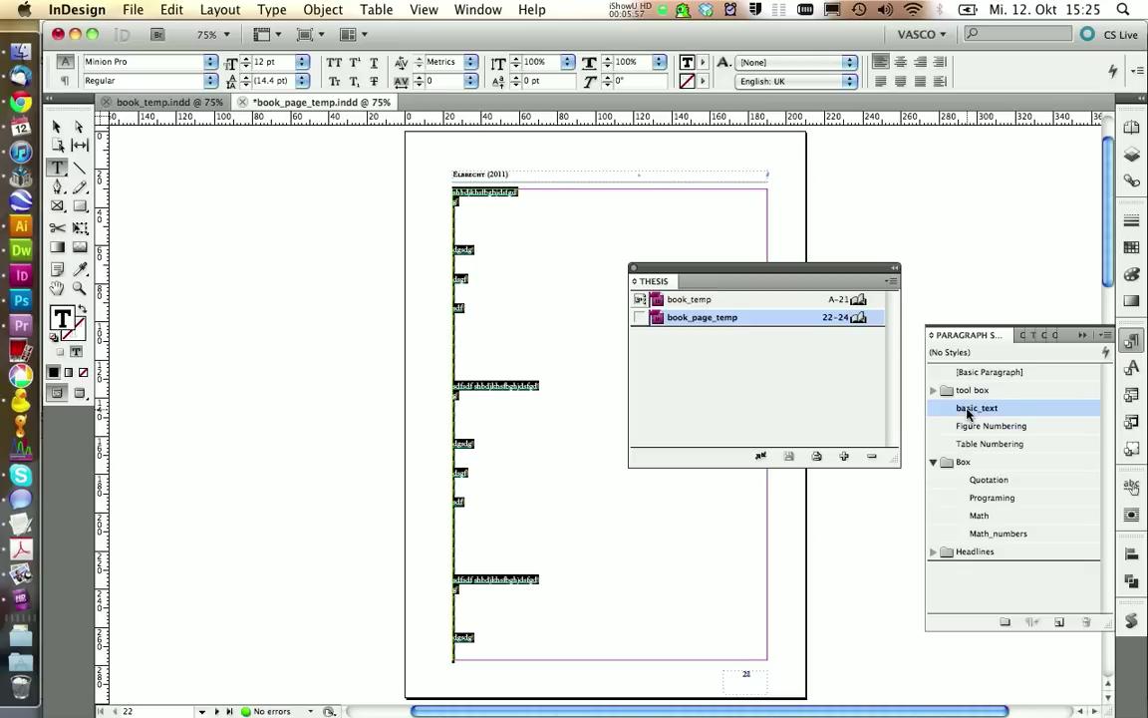
left_click(537, 210)
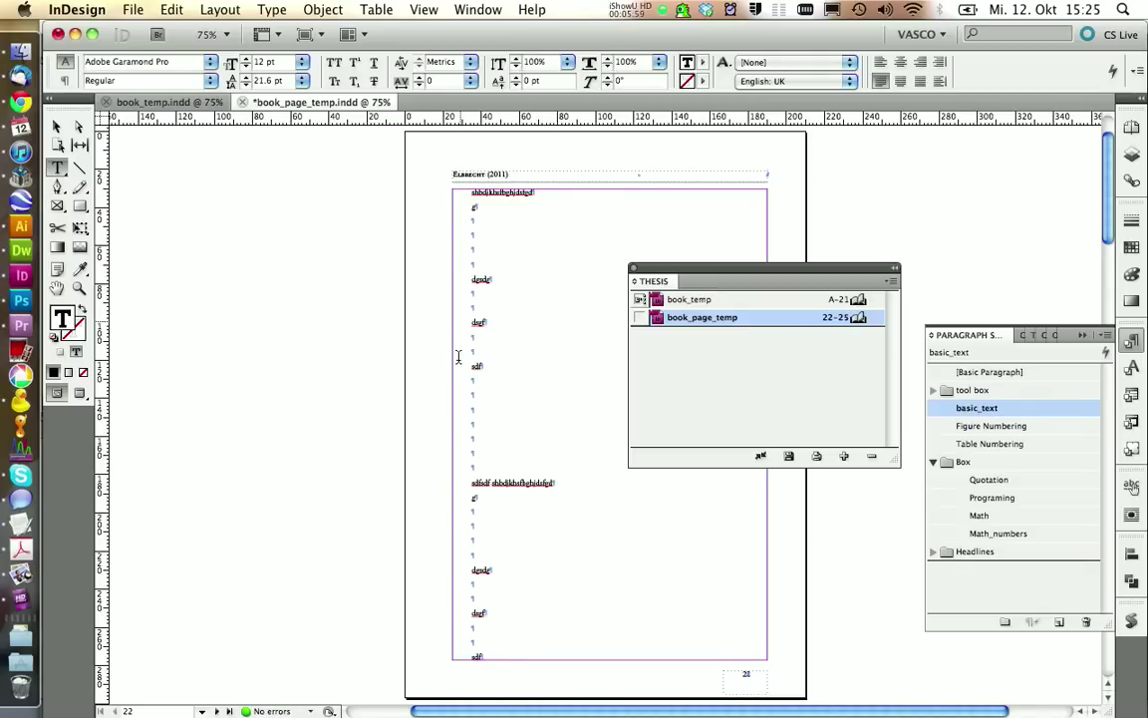
Check the A-Master page and save book_page_temp.indd.
scroll(541, 452, "down", 5)
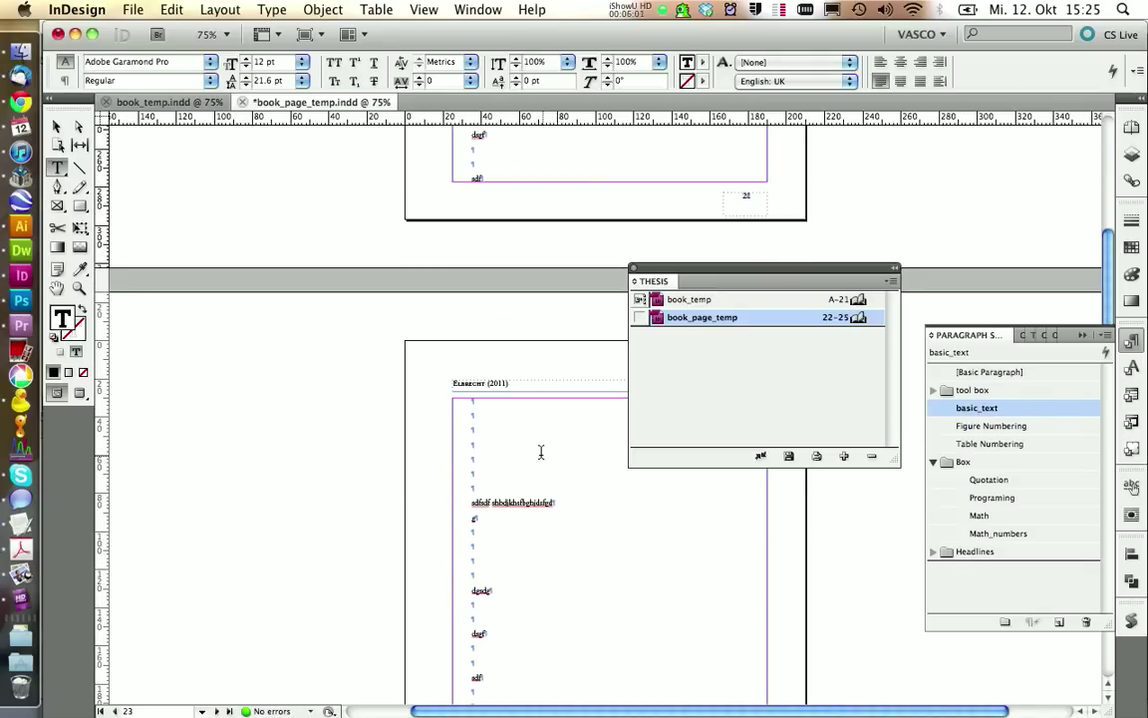
scroll(539, 451, "up", 6)
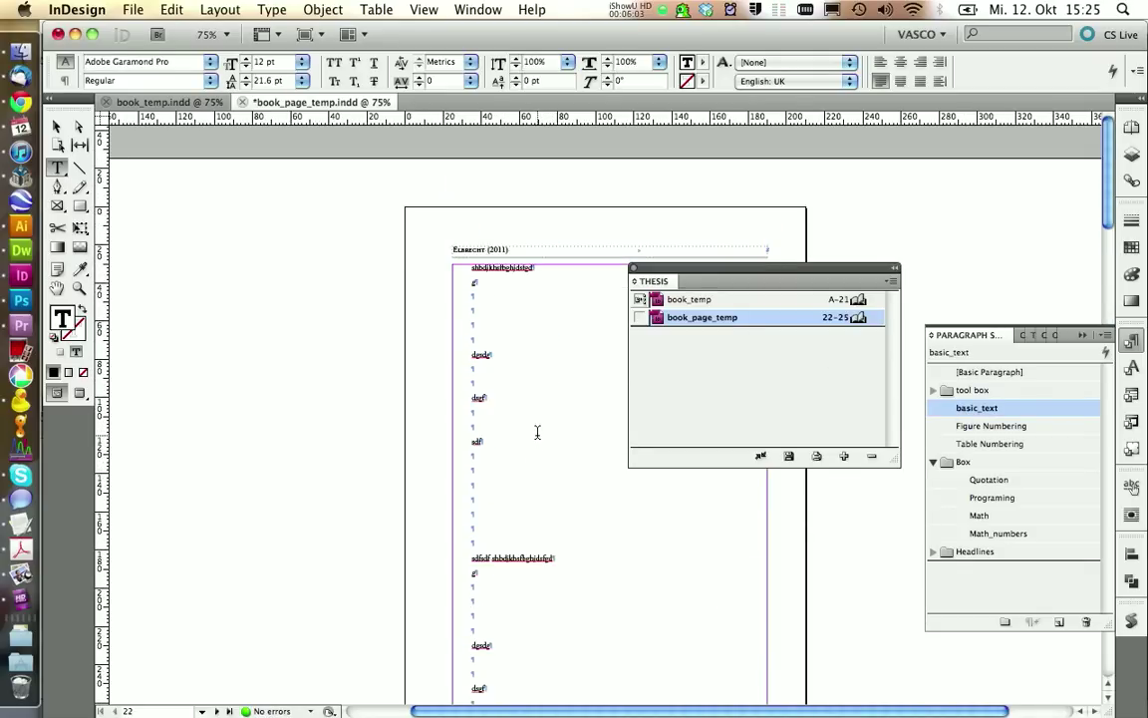
left_click_drag(725, 280, 690, 420)
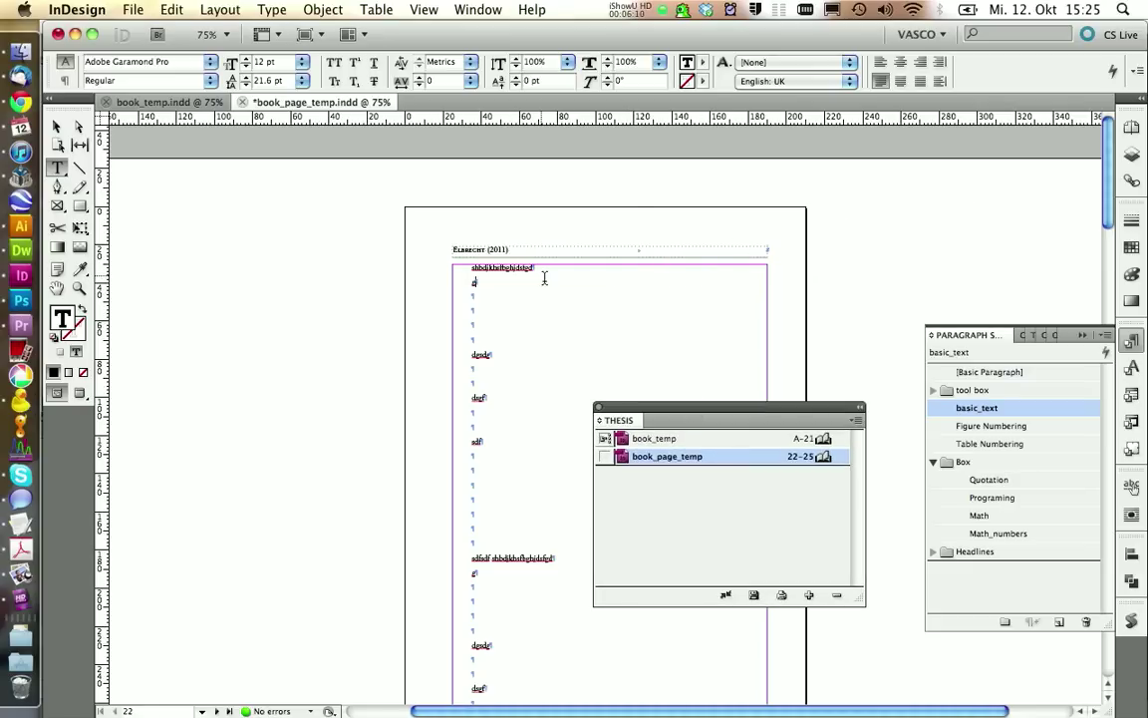
left_click(1131, 128)
left_click(941, 174)
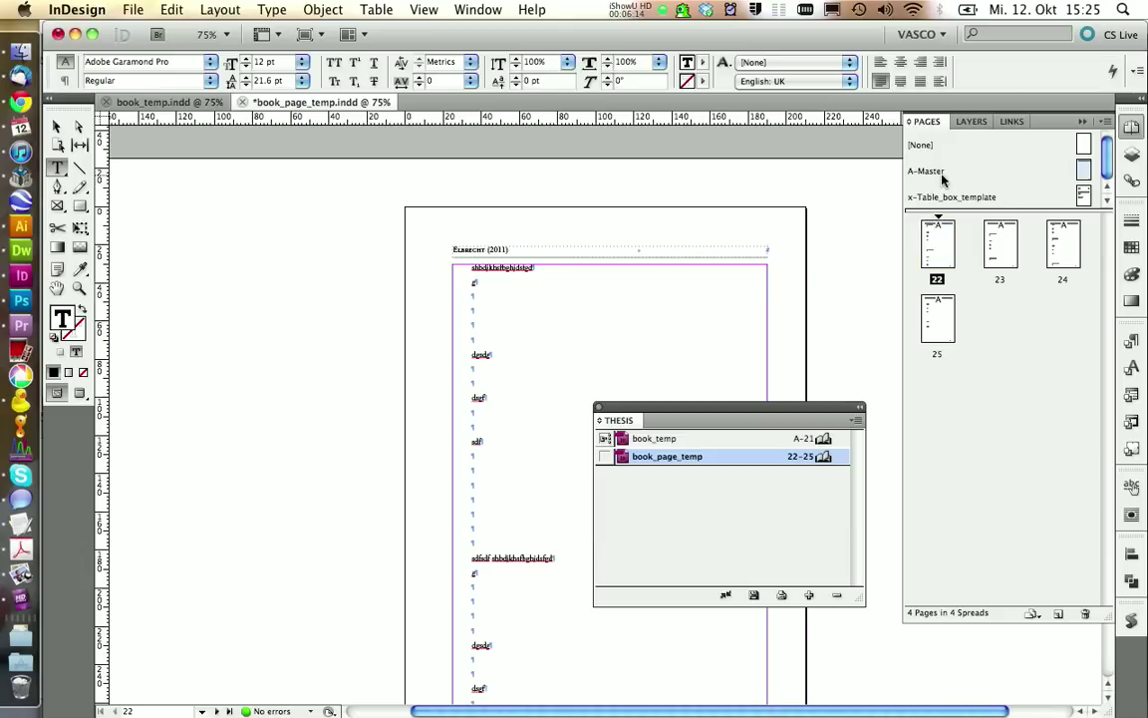
left_click(1132, 128)
left_click_drag(705, 407, 834, 351)
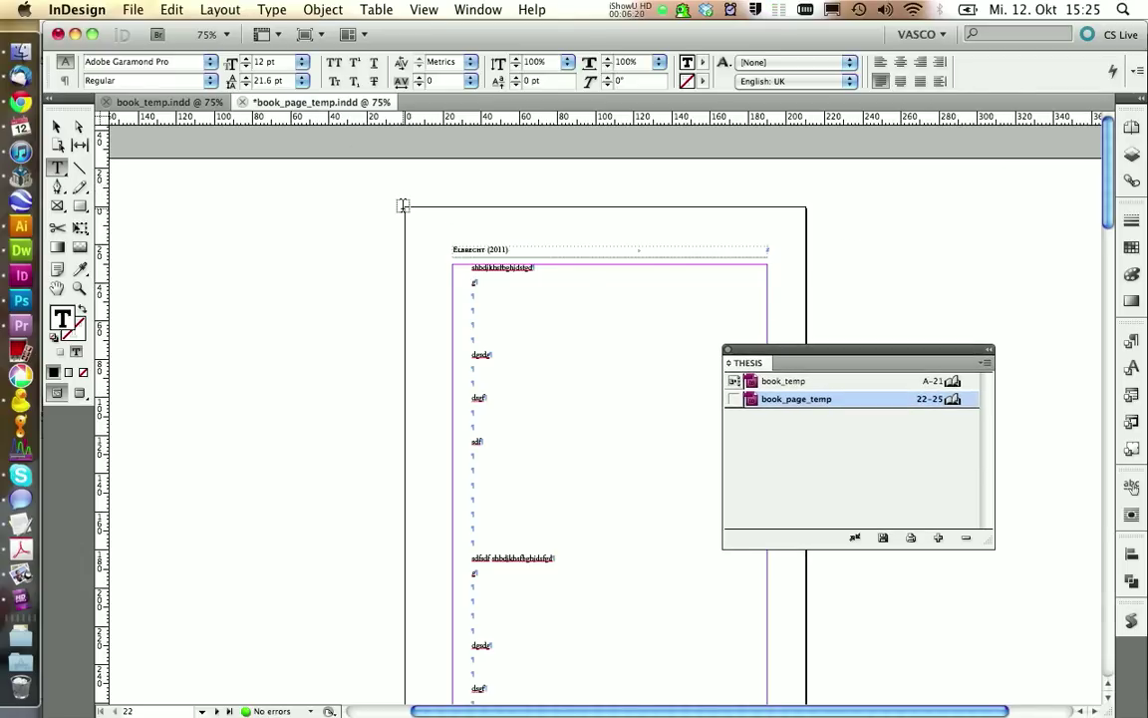
key("super+s")
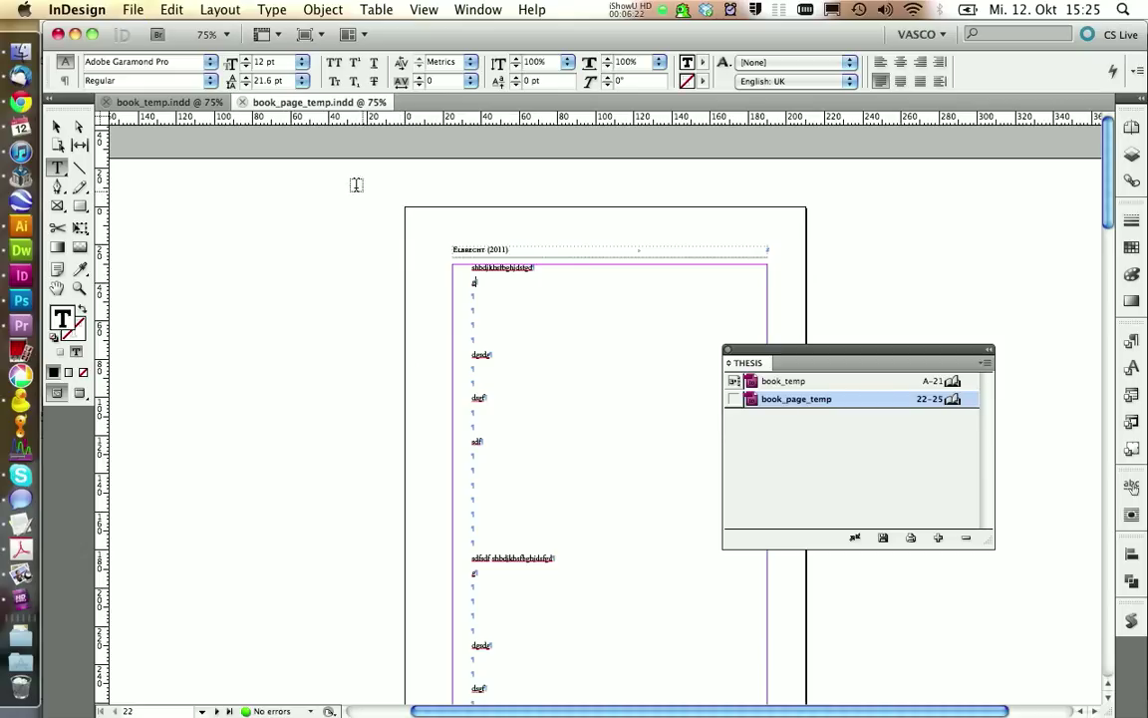
Close book_page_temp and create a new thesis_chapter folder in the book folder.
left_click(242, 104)
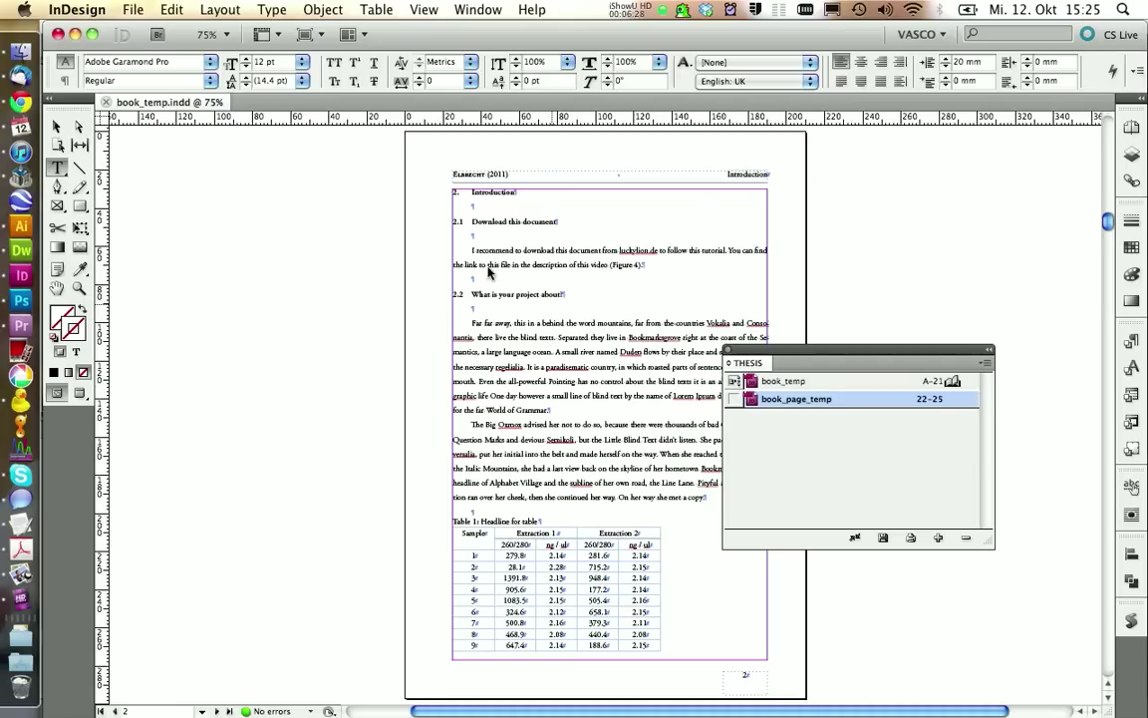
left_click(20, 50)
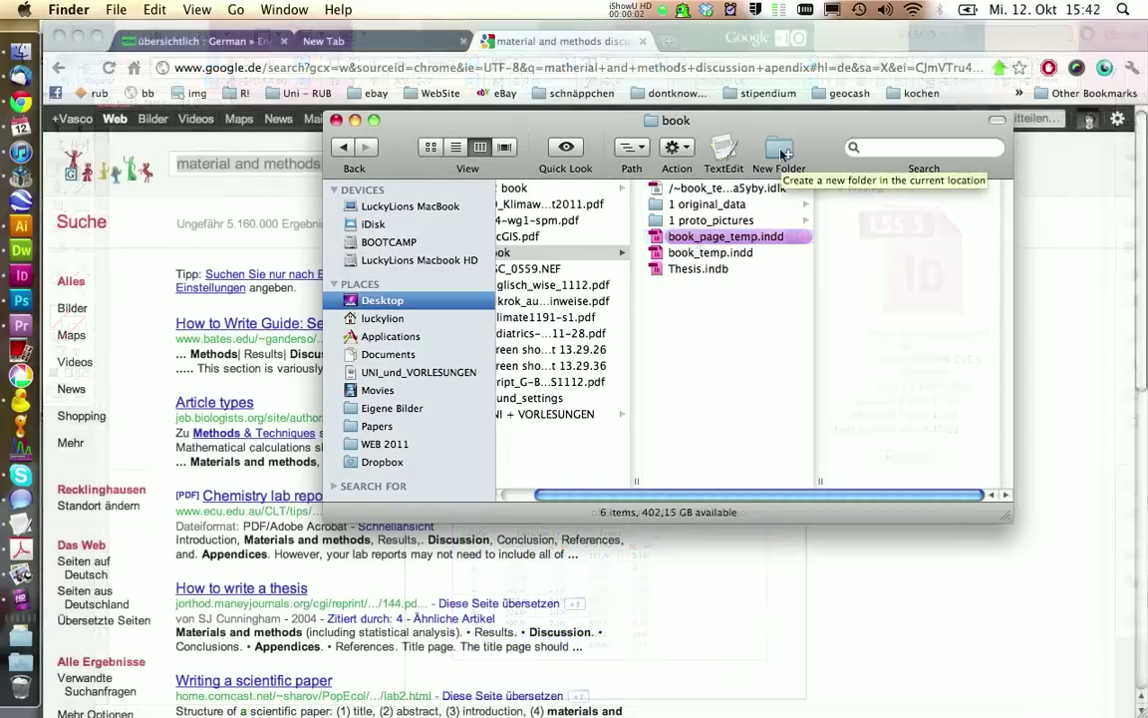
left_click(780, 151)
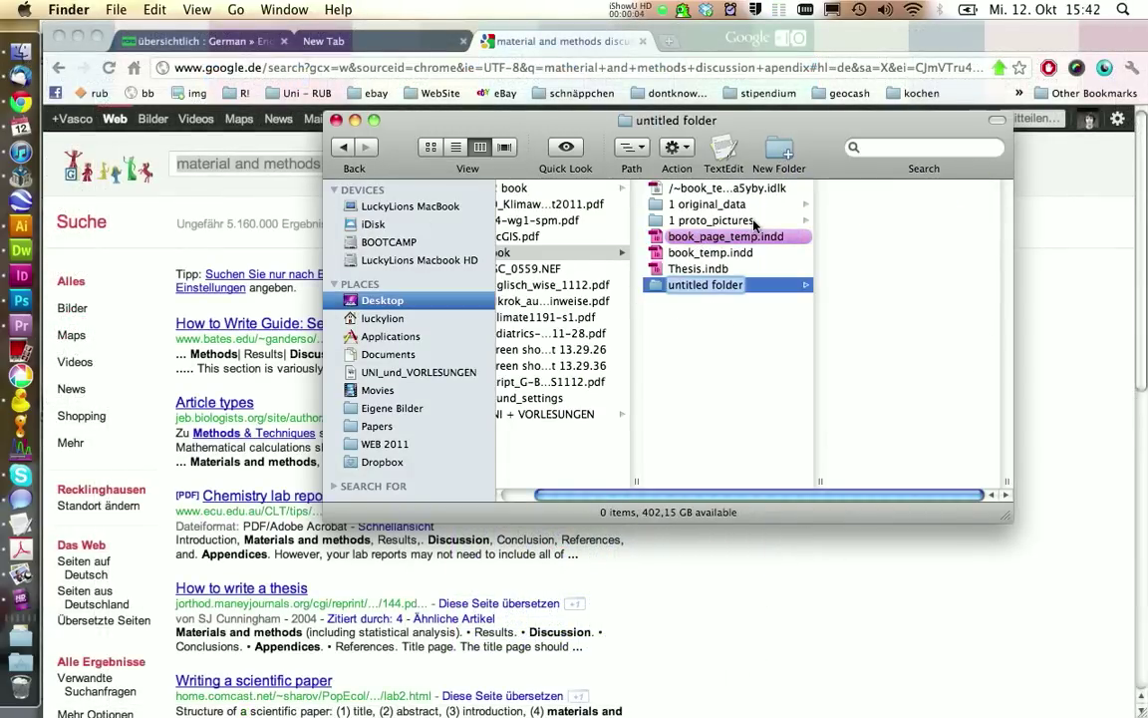
type("thesis_chapter")
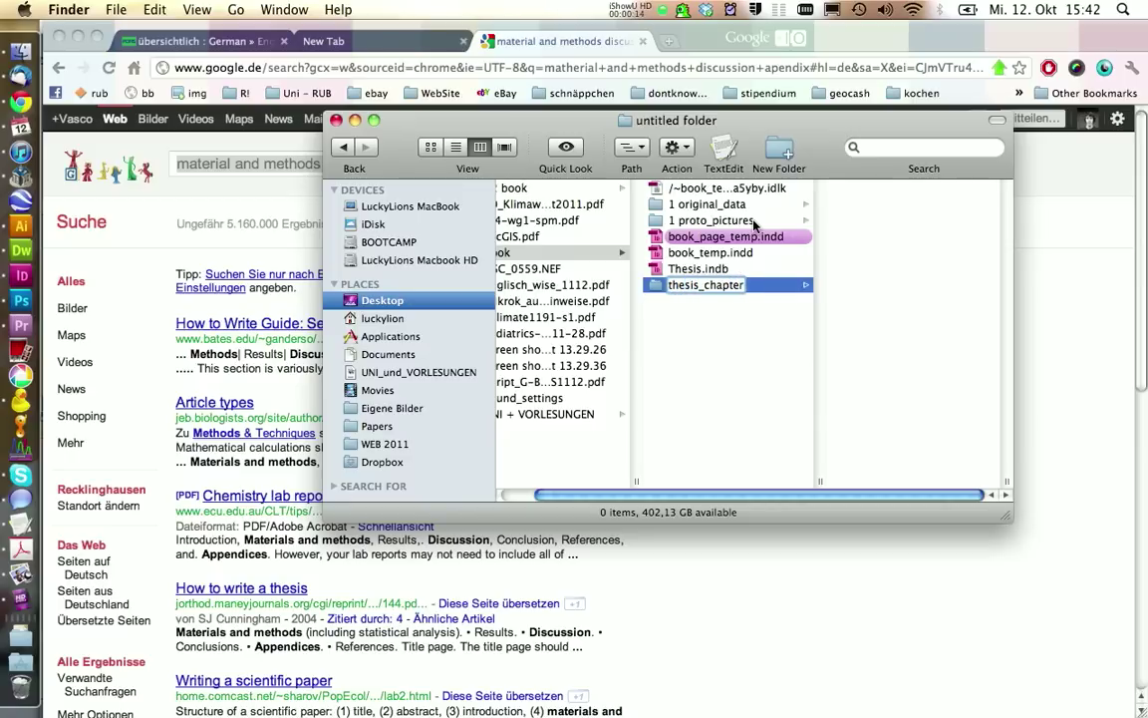
key("Return")
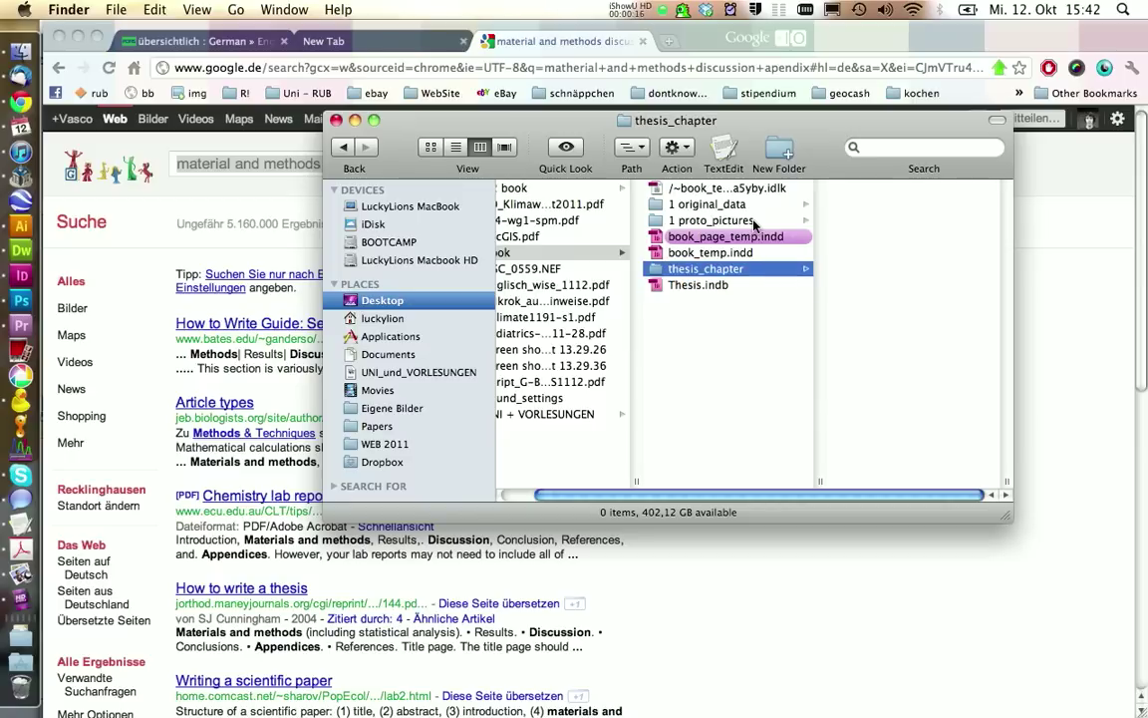
Copy book_page_temp.indd into thesis_chapter and rename the copy '1 introduction'.
right_click(743, 239)
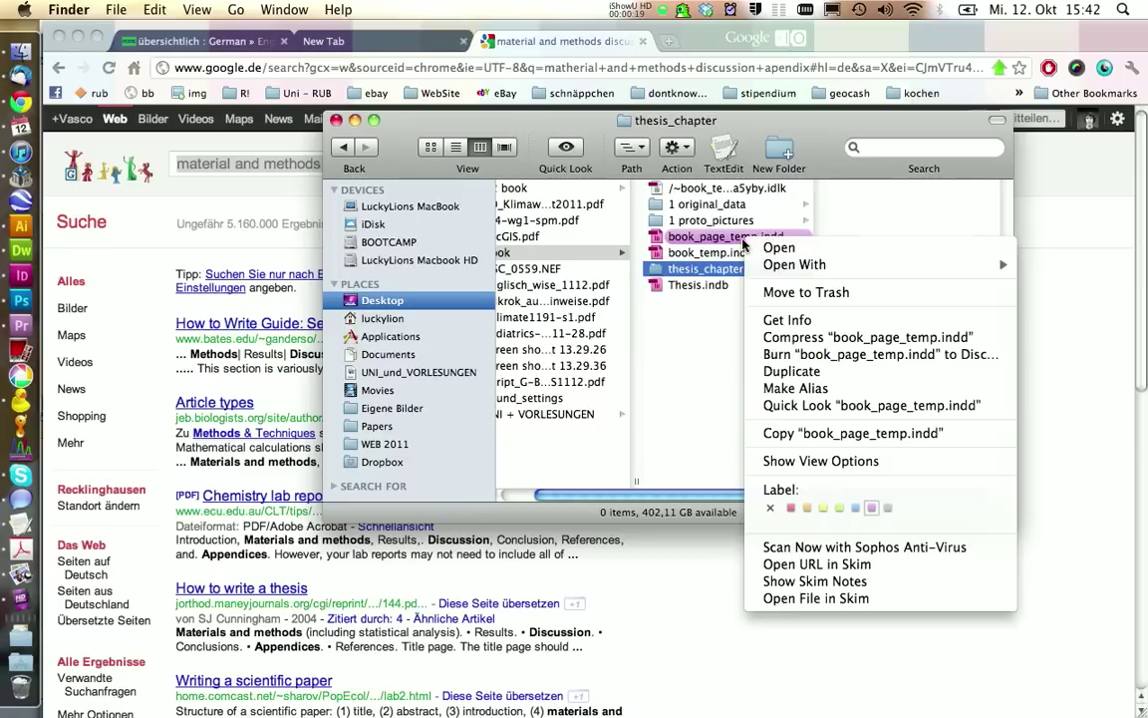
left_click(792, 371)
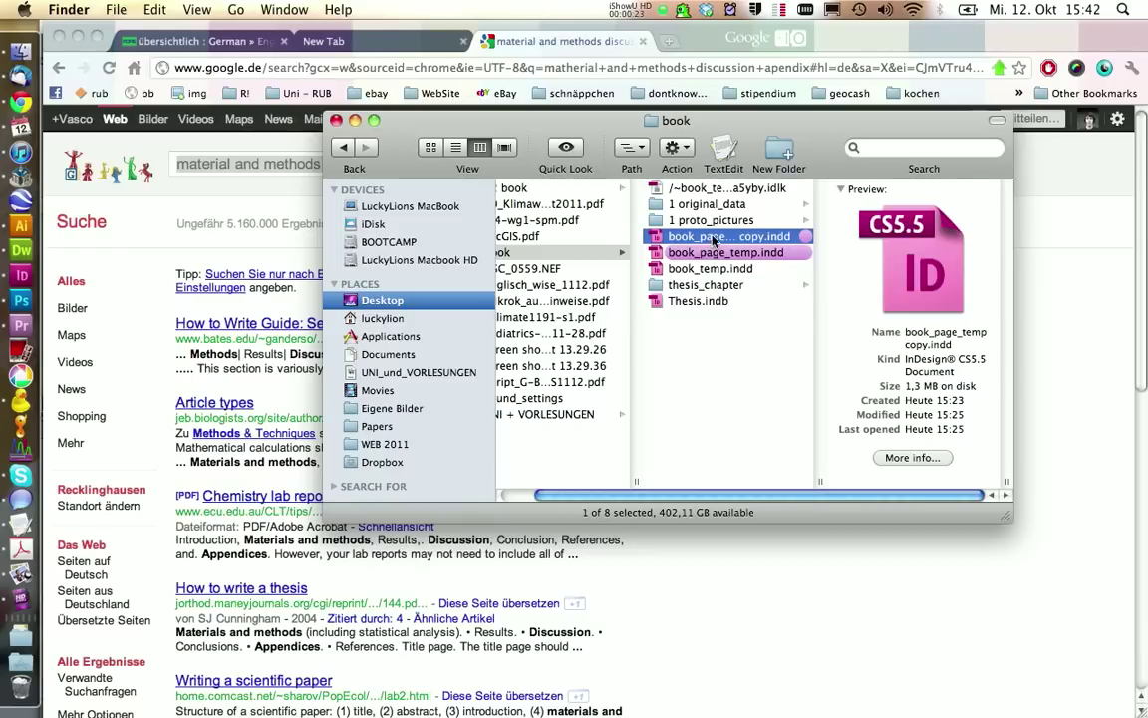
key("super+BackSpace")
left_click(736, 269)
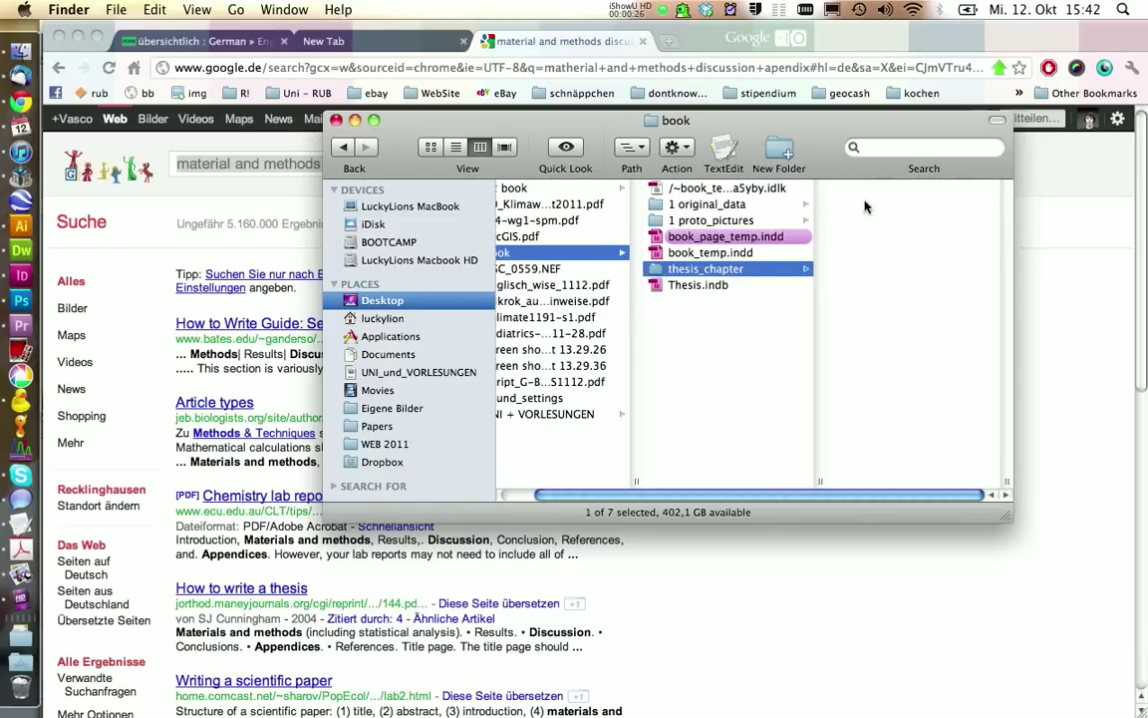
left_click(887, 187)
right_click(779, 187)
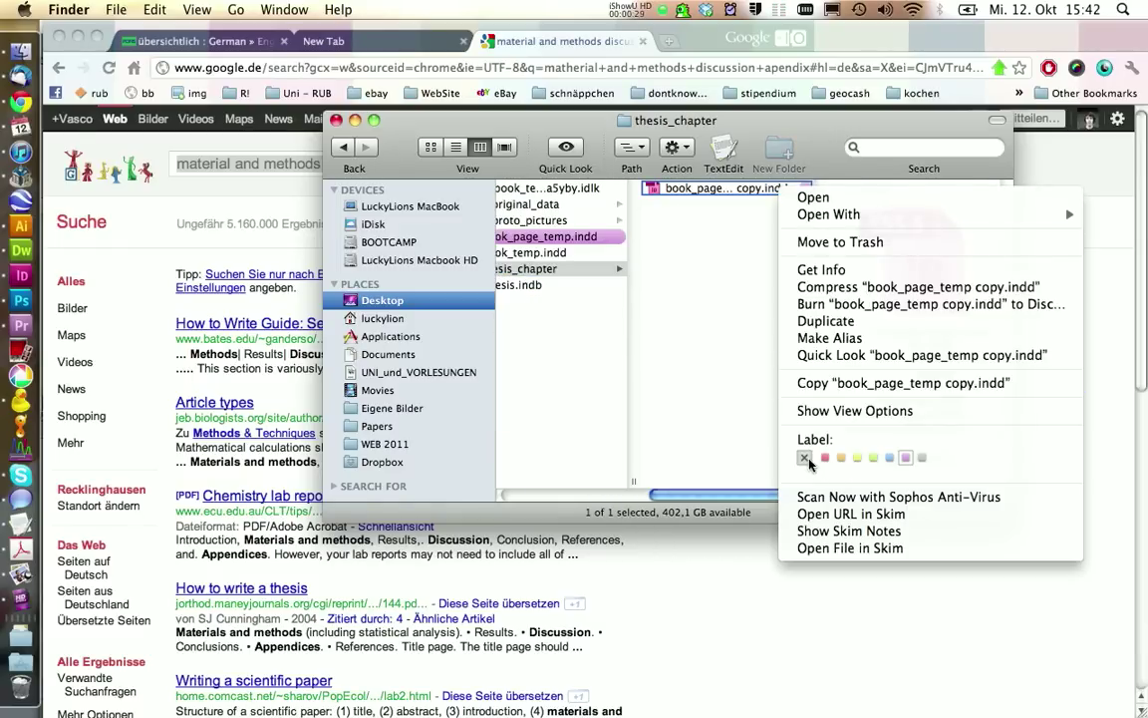
left_click(728, 412)
left_click(695, 192)
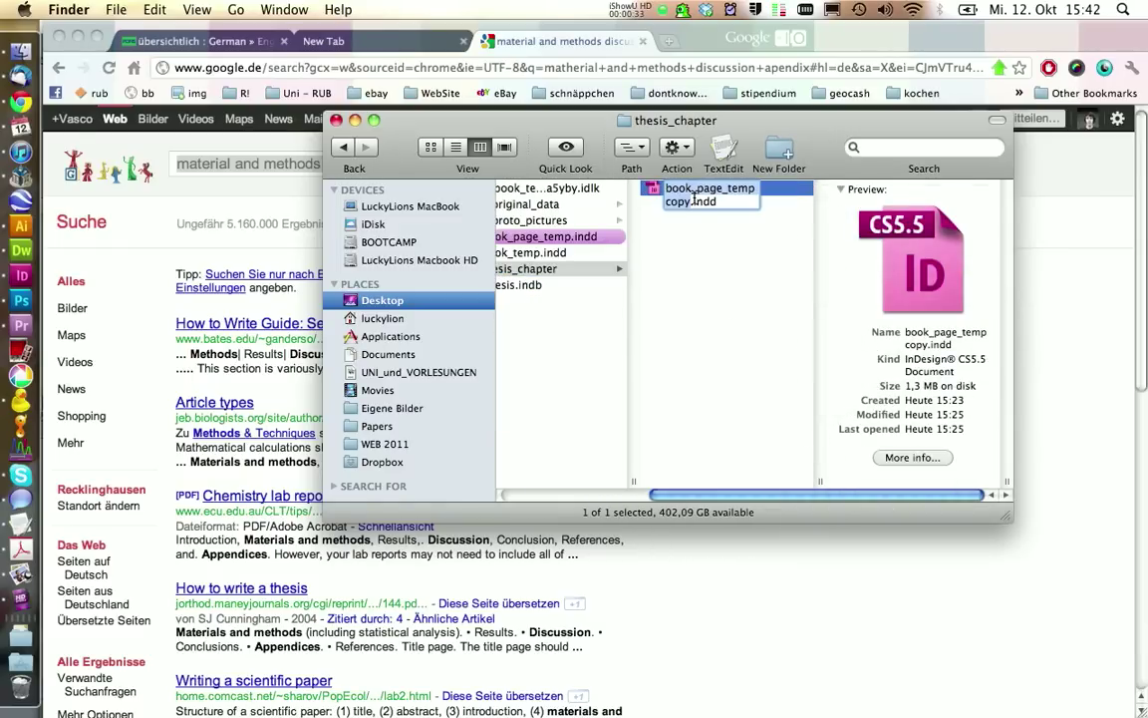
type("1 introduction")
key("Return")
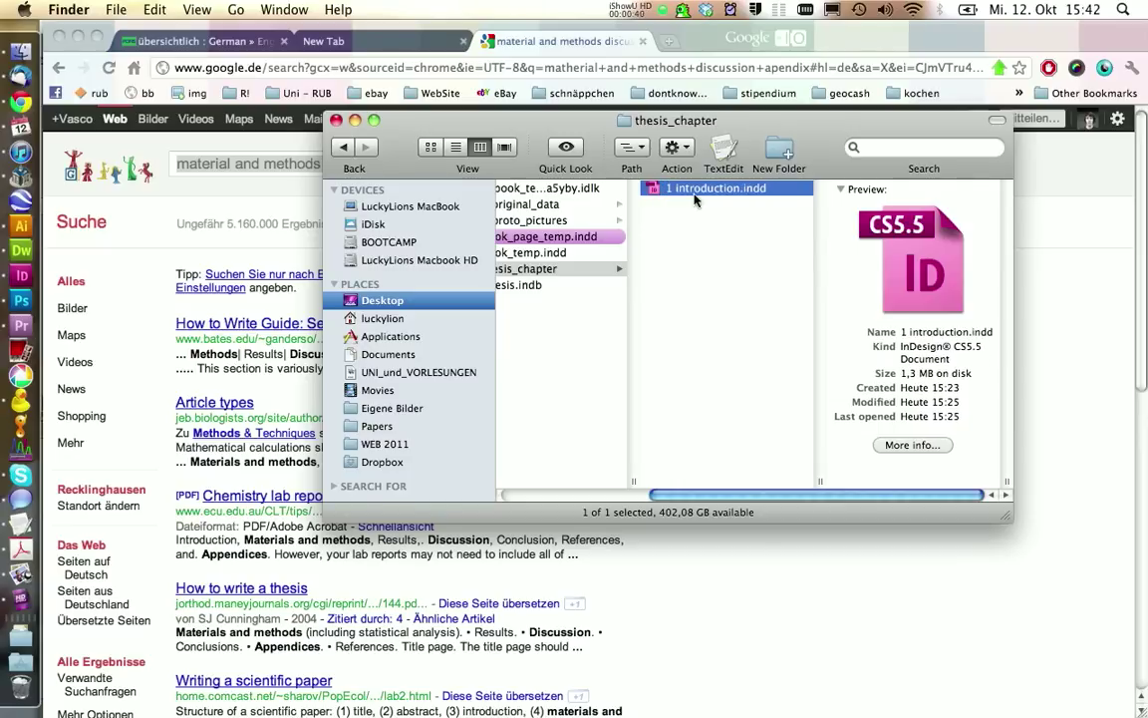
Duplicate the chapter file into the remaining numbered chapters, e.g. '3 results', through 5 appendix.
key("super+d")
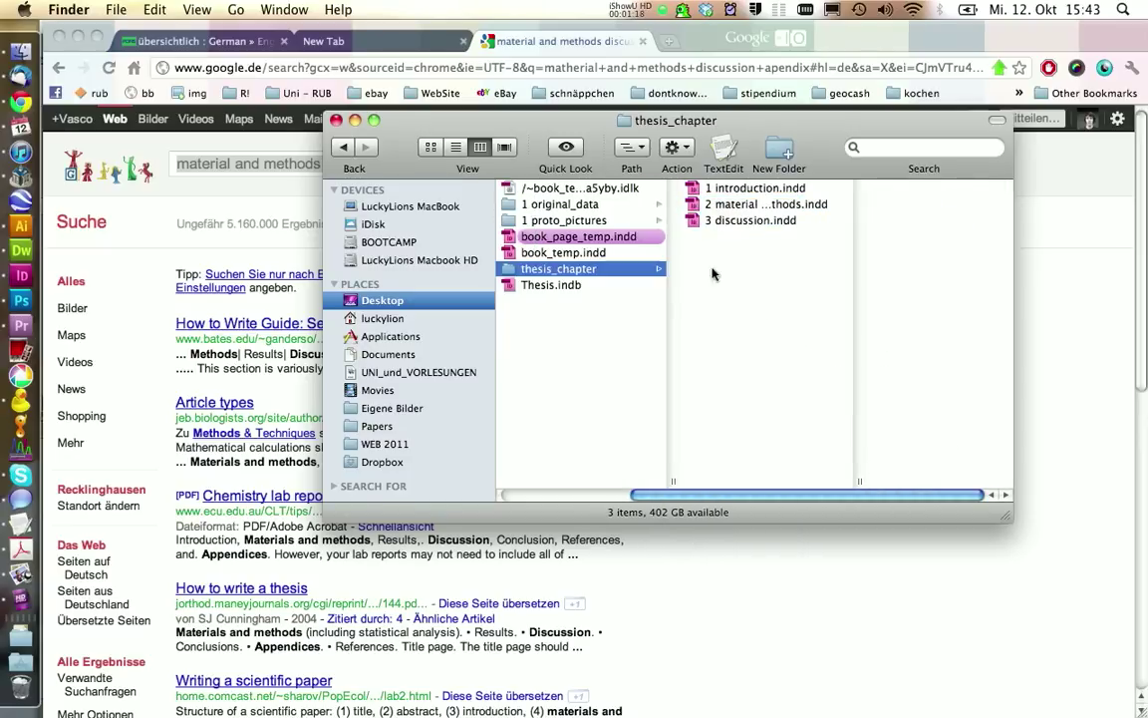
key("super+d")
key("Return")
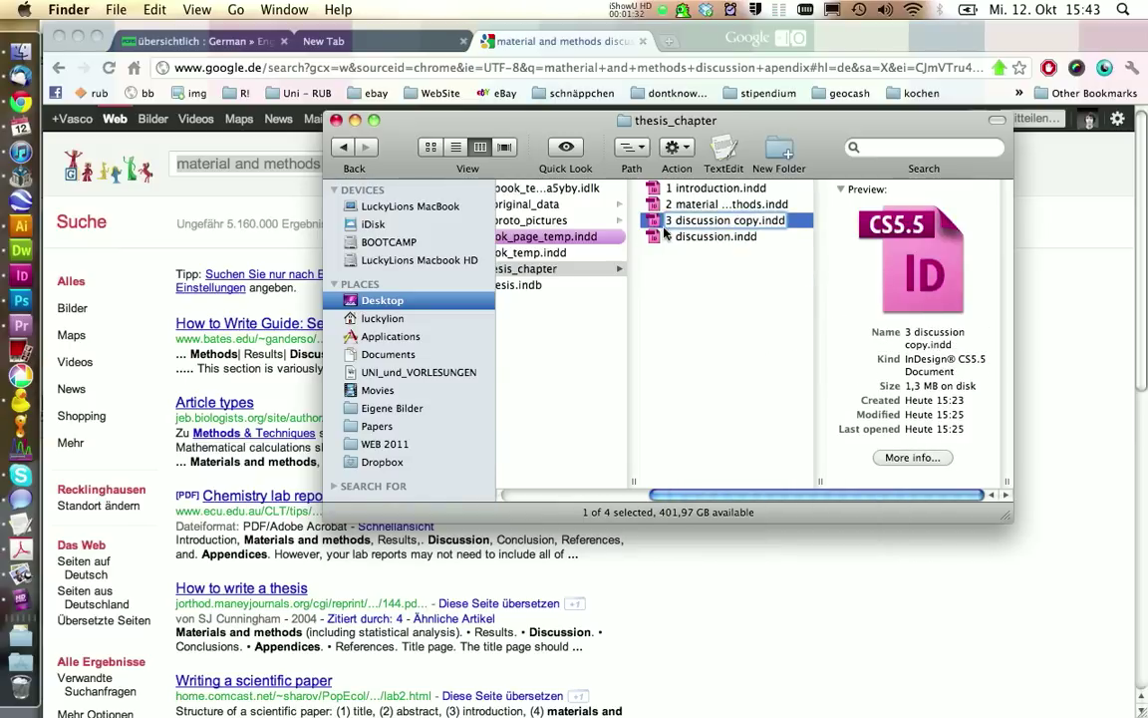
type("3 results")
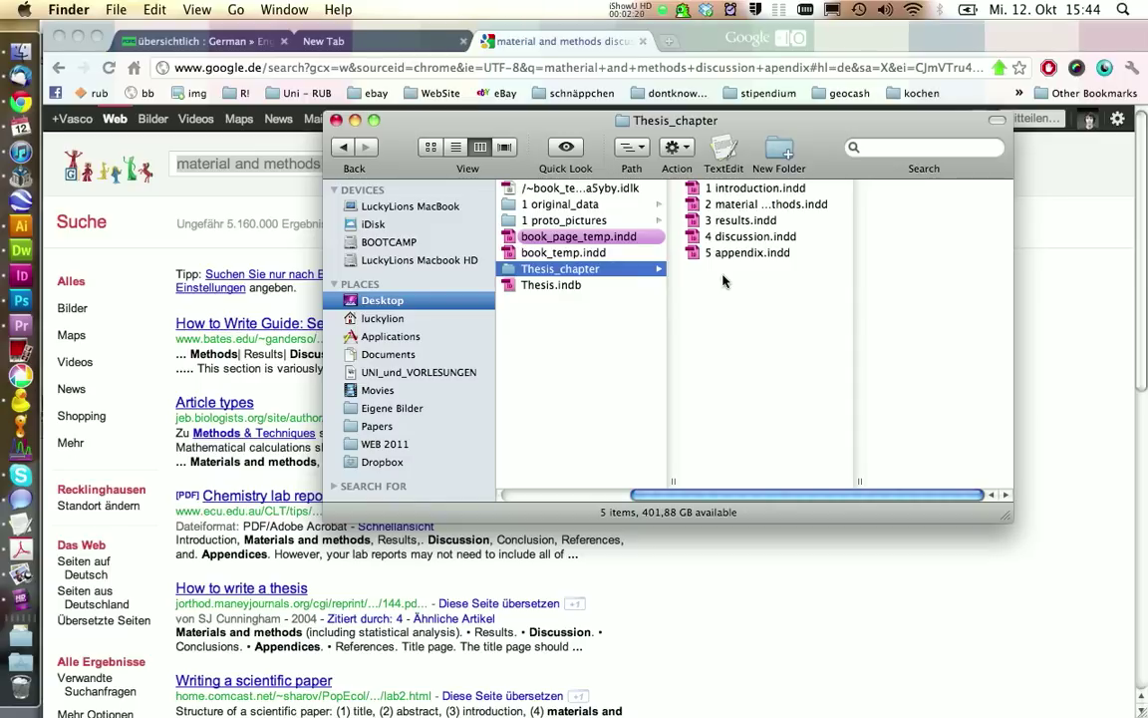
left_click_drag(747, 293, 732, 185)
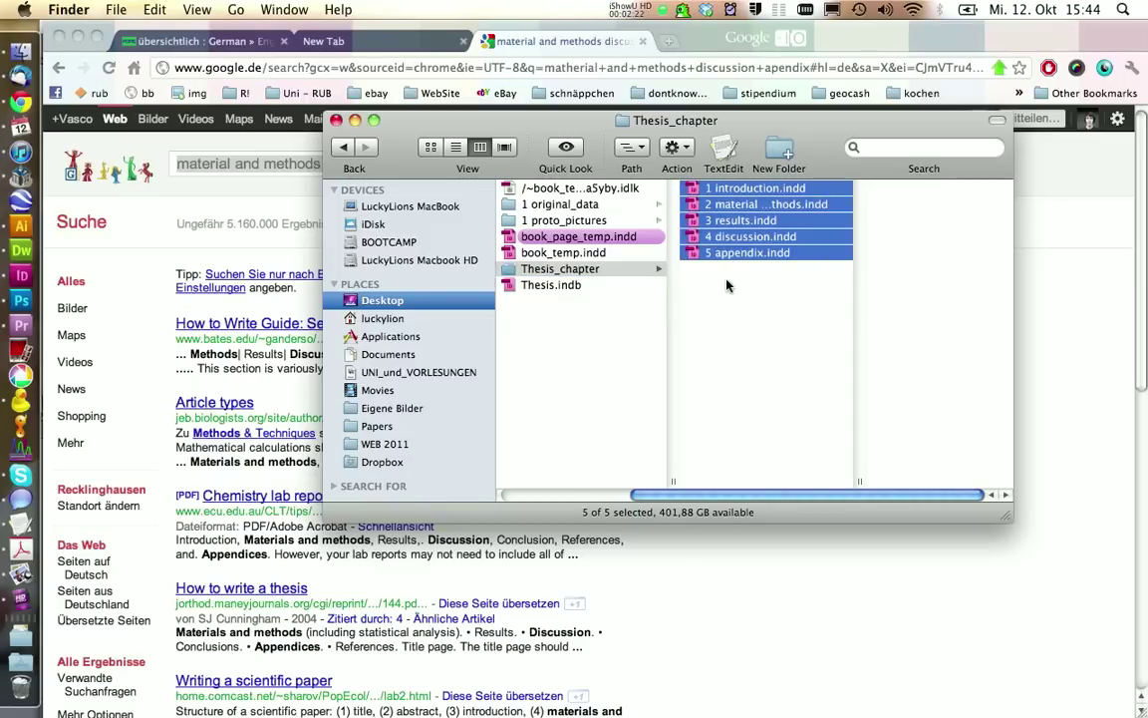
left_click(729, 302)
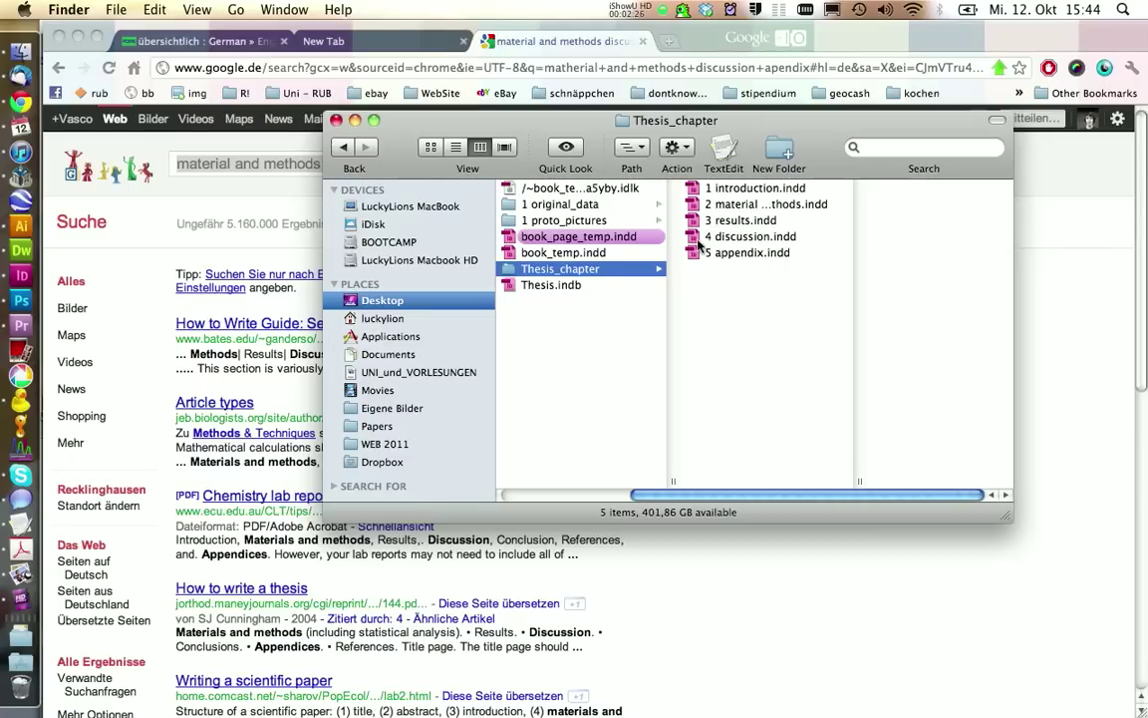
Label Thesis.indb yellow and switch back to InDesign.
left_click(573, 285)
right_click(548, 286)
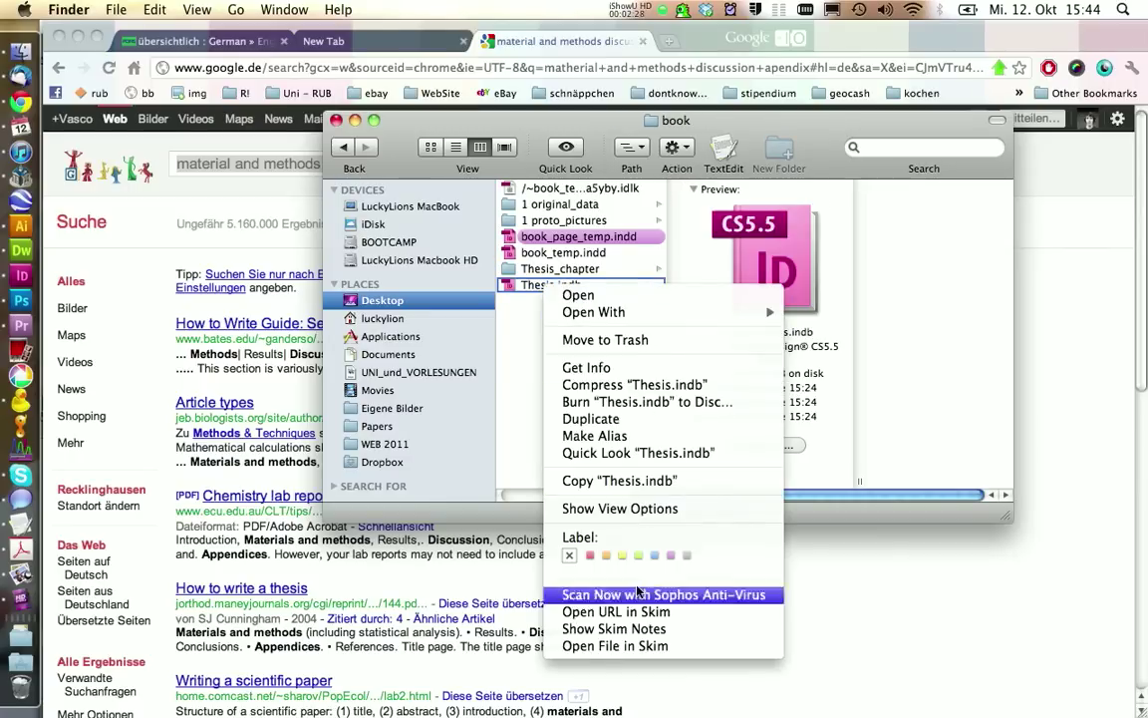
left_click(623, 555)
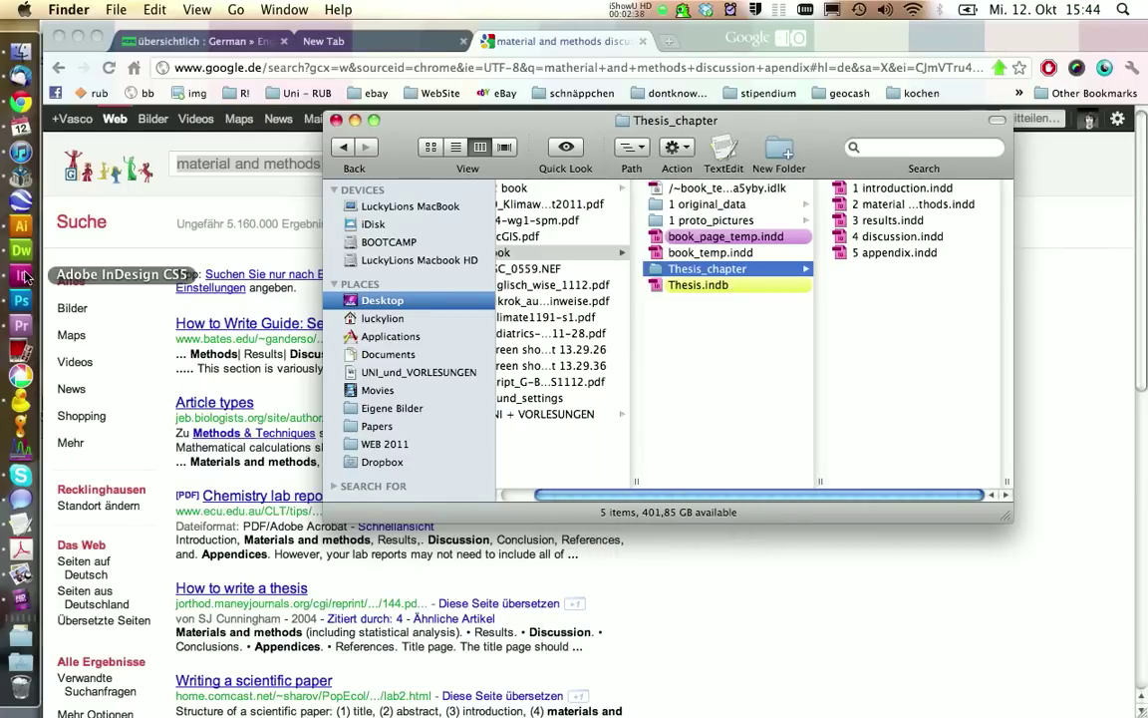
left_click(21, 273)
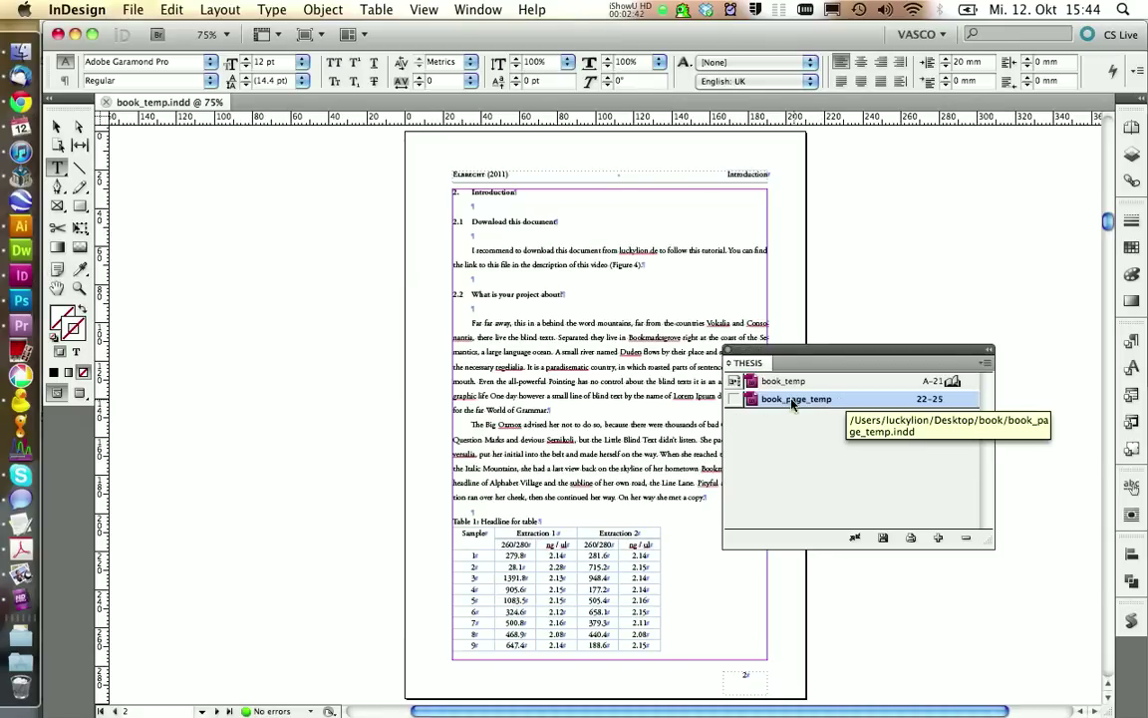
Remove book_page_temp from the THESIS book and add the five Thesis_chapter files, 1 introduction to 5 appendix.
left_click(966, 538)
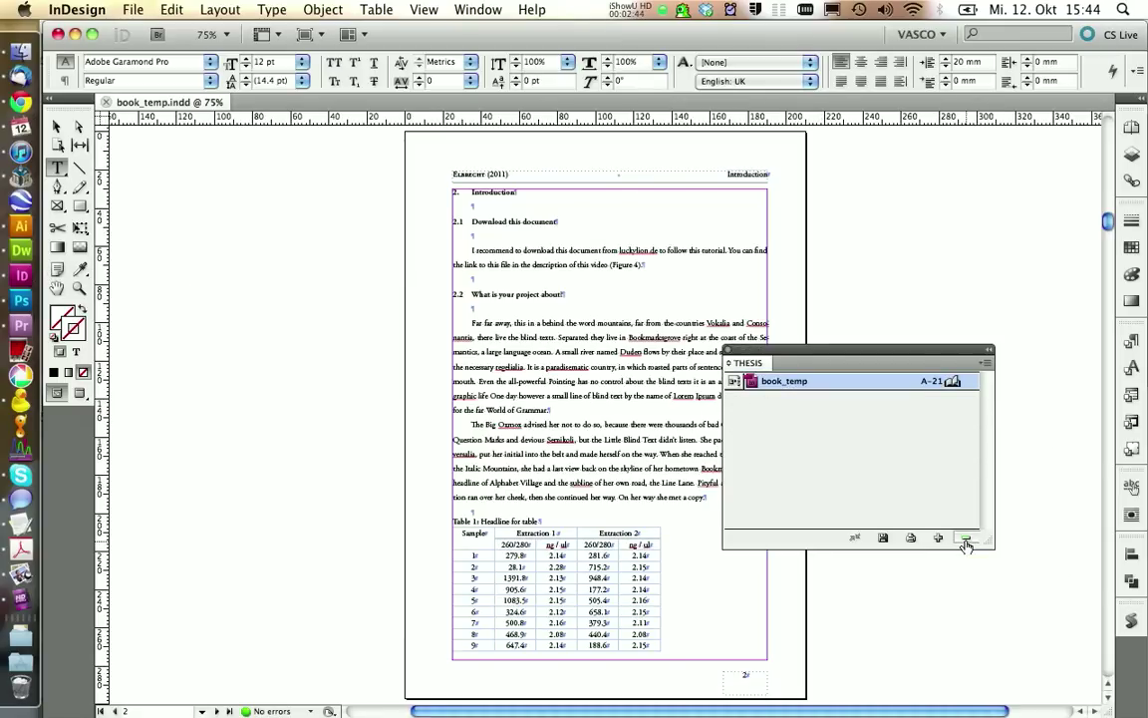
left_click(937, 538)
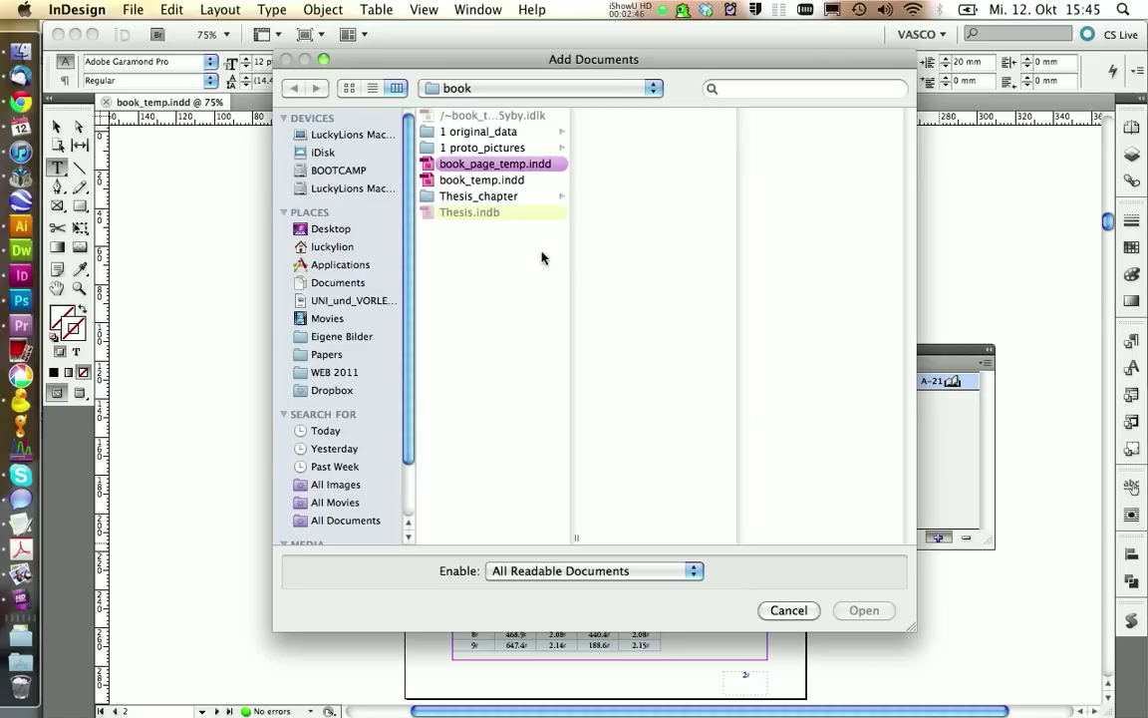
left_click(526, 199)
left_click(613, 116)
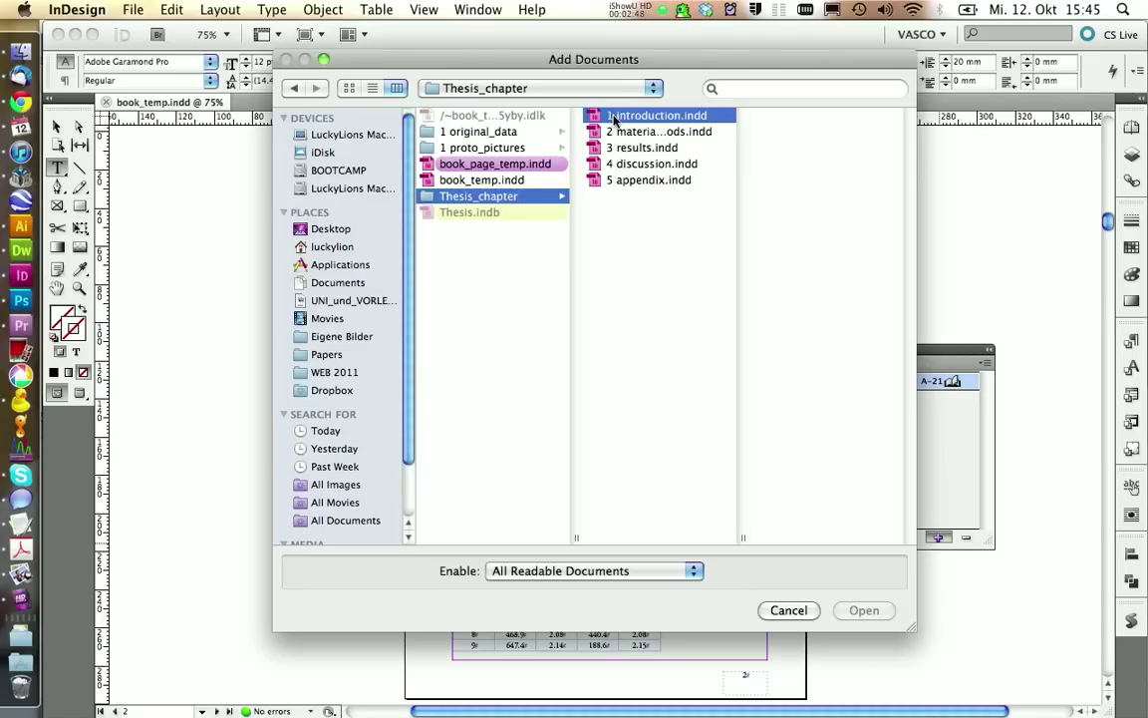
left_click(613, 181, "shift")
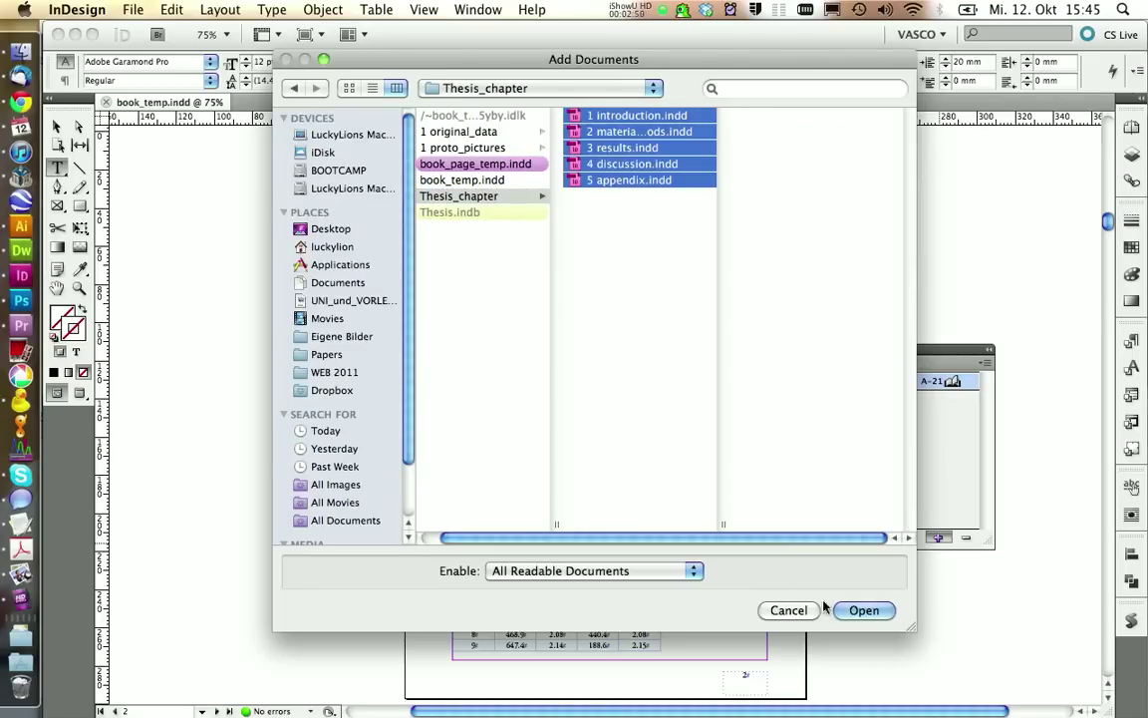
left_click(863, 610)
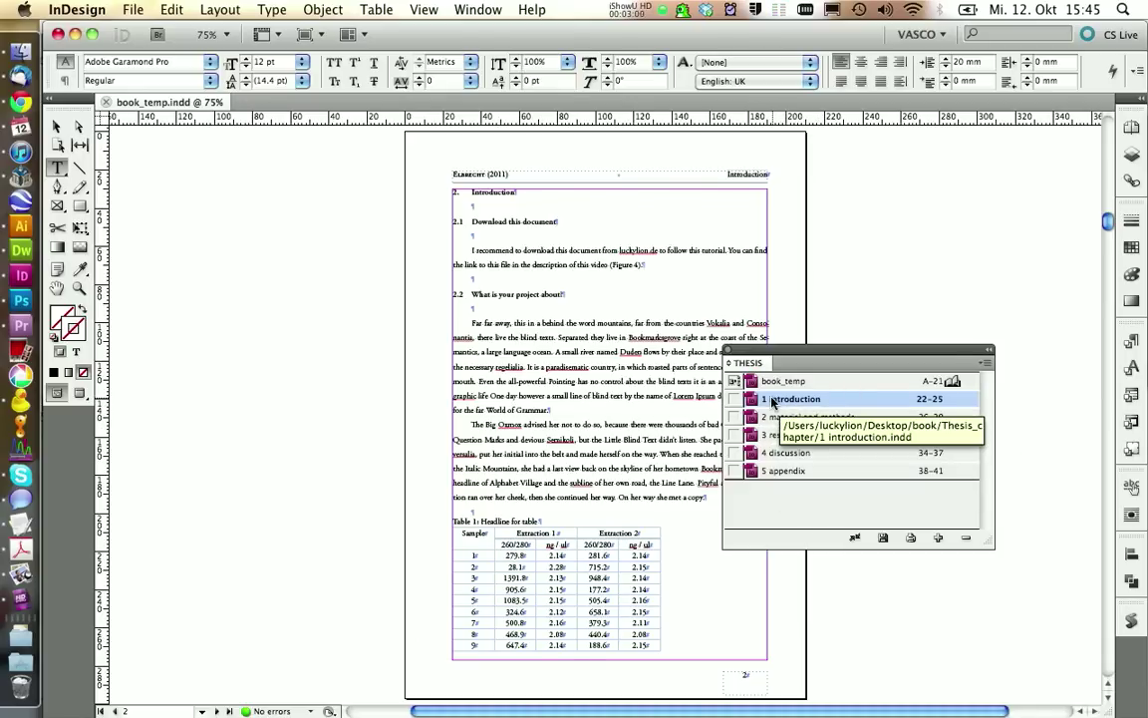
Open the 1 introduction and 3 results chapters, close 3 results, and return to book_temp.
double_click(782, 405)
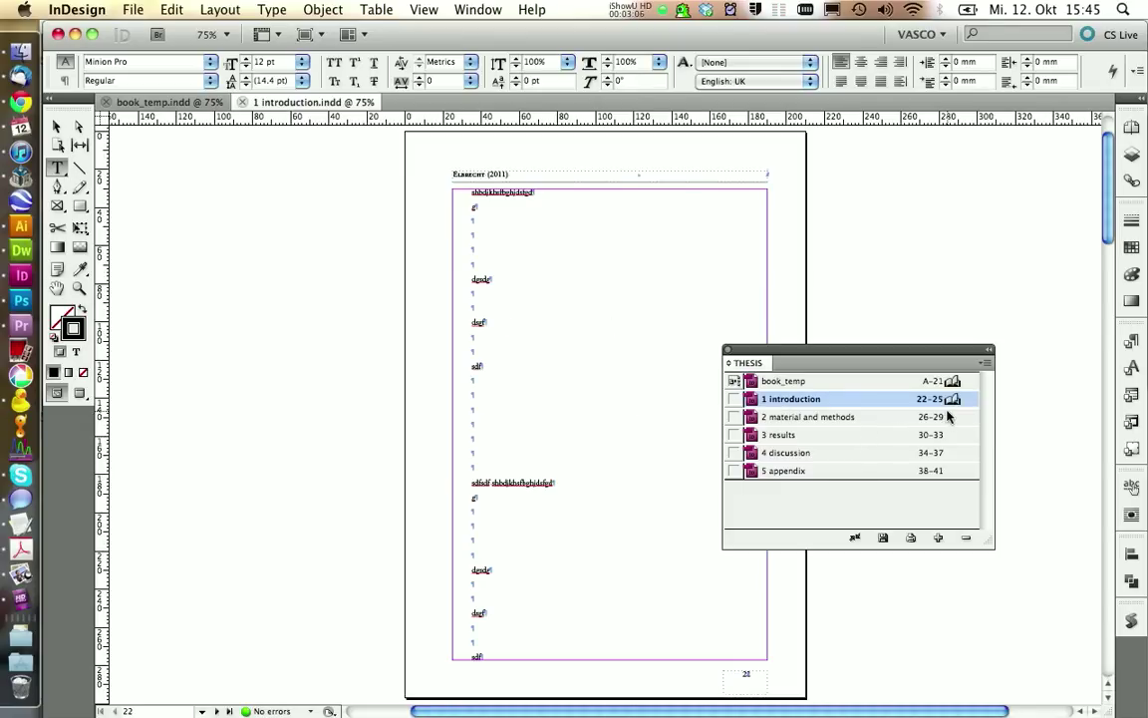
double_click(783, 437)
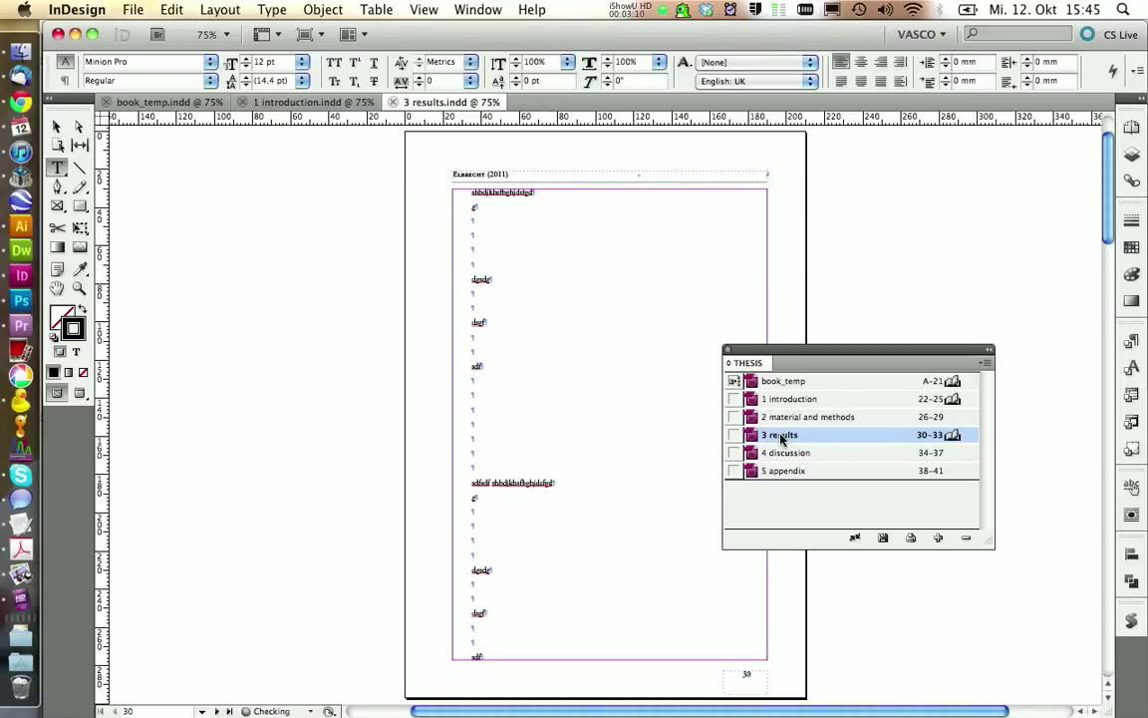
left_click(393, 102)
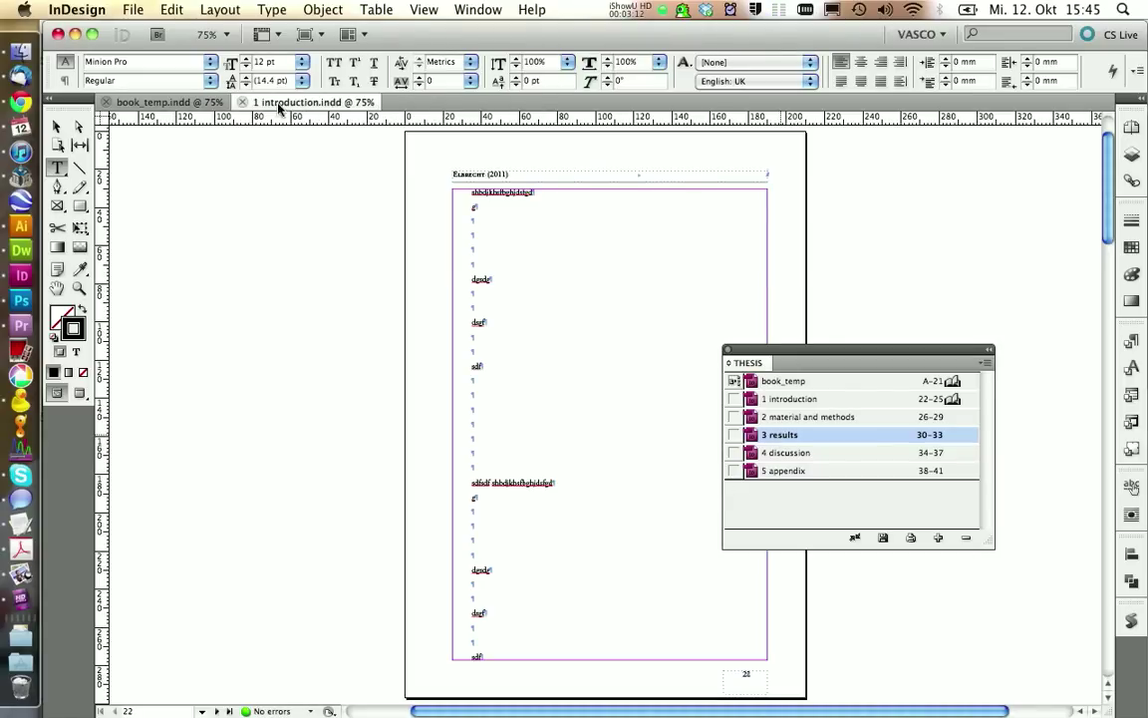
left_click(772, 382)
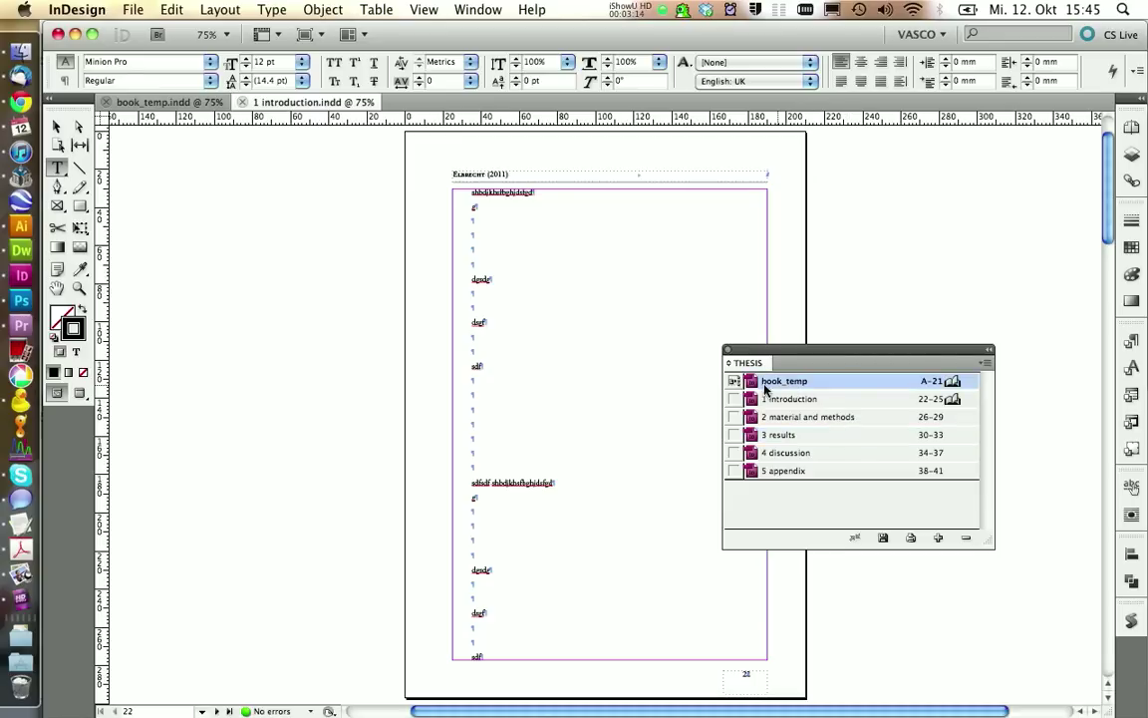
left_click(152, 103)
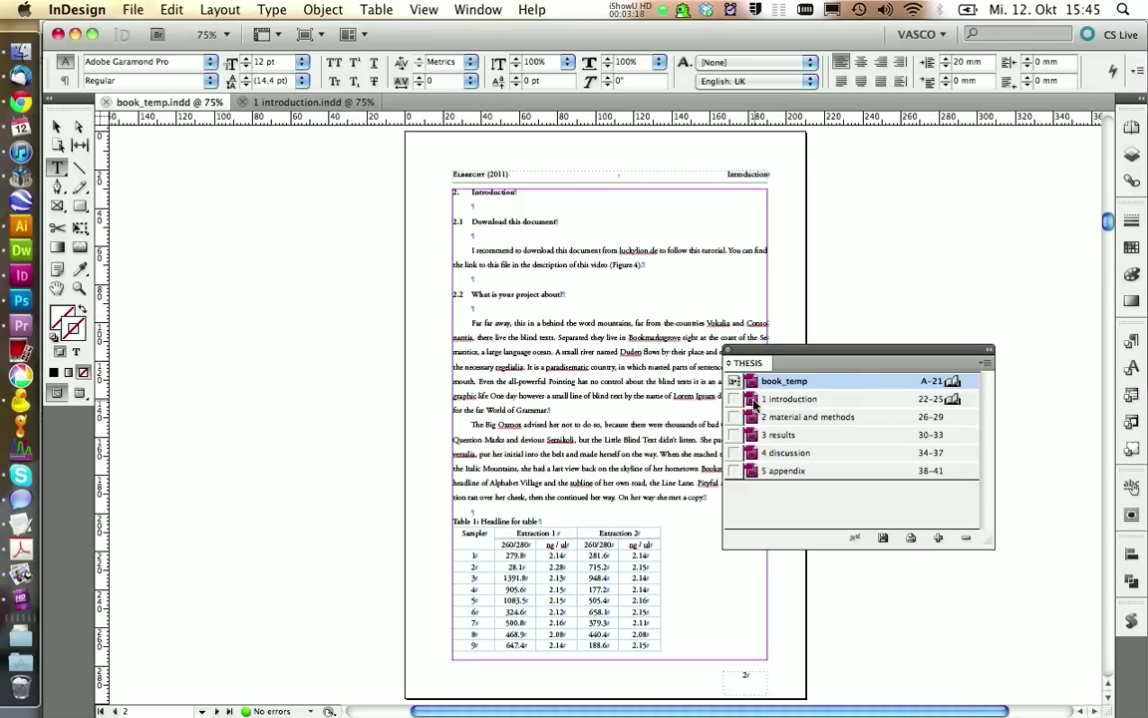
left_click(803, 403)
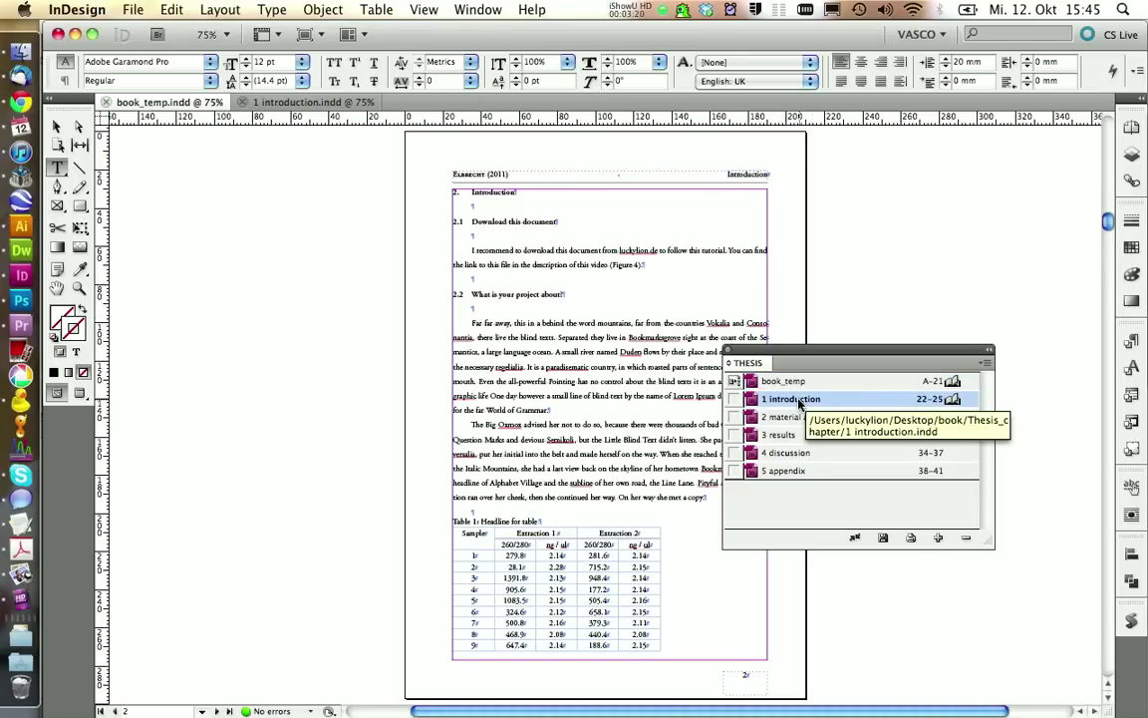
Select book_temp's Introduction text and Table 1 through page 4 and cut it.
left_click(482, 192)
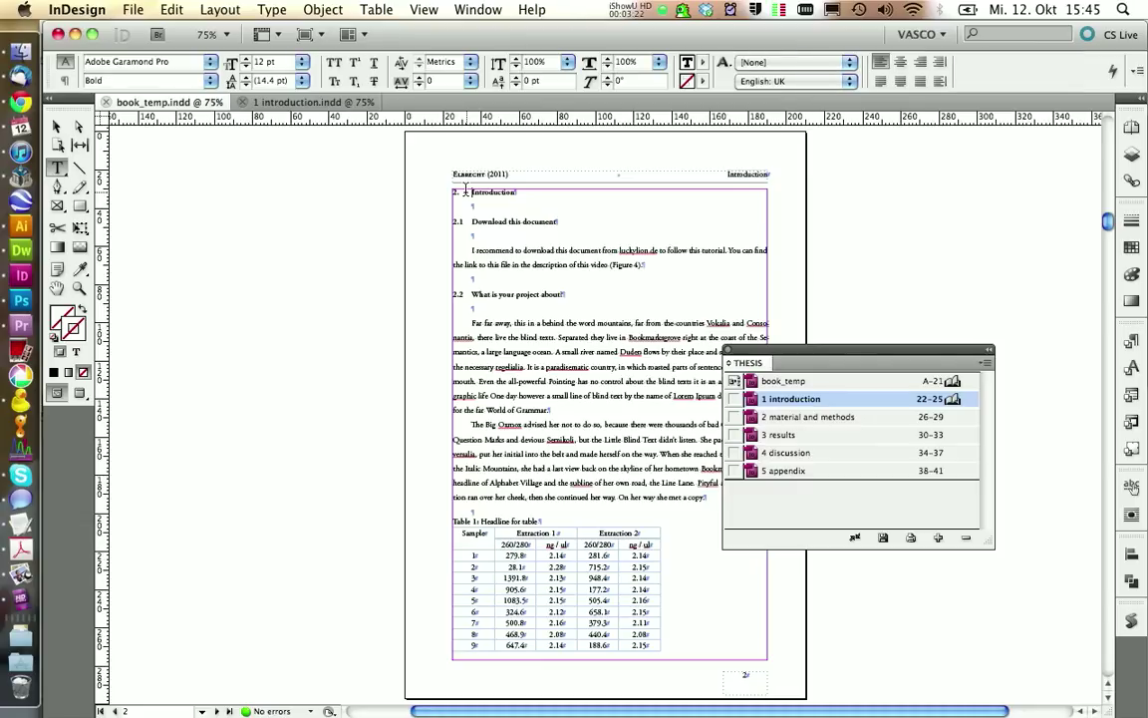
left_click_drag(469, 192, 561, 712)
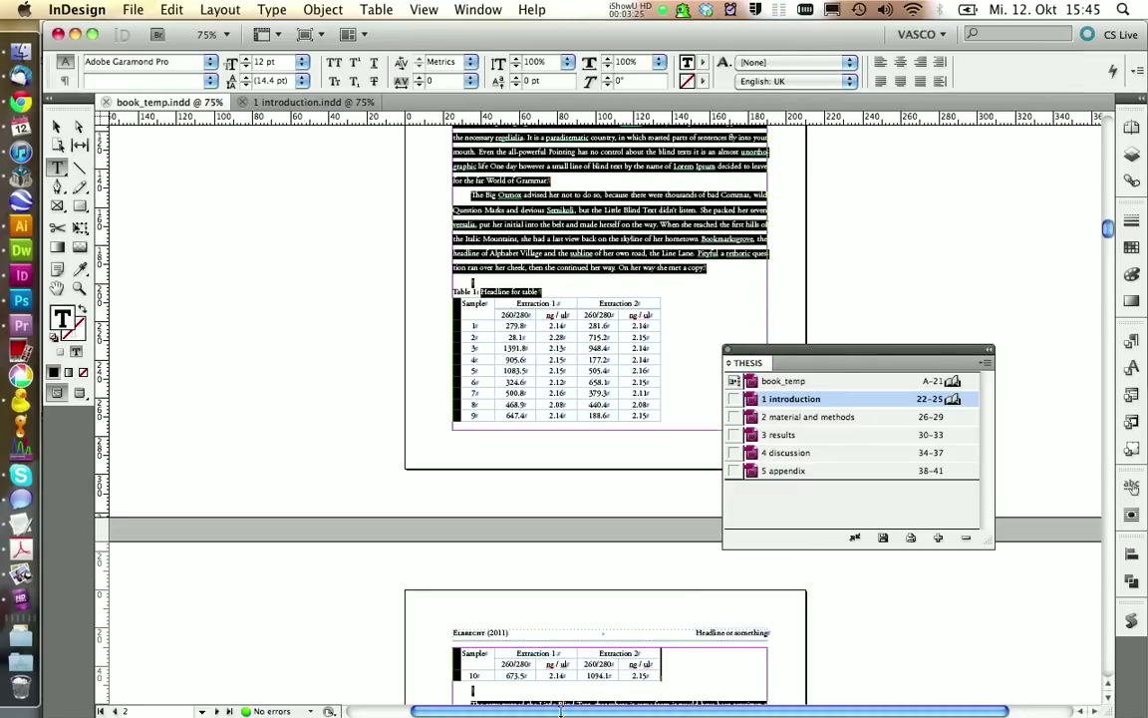
left_click(1131, 127)
left_click_drag(1031, 381, 1041, 401)
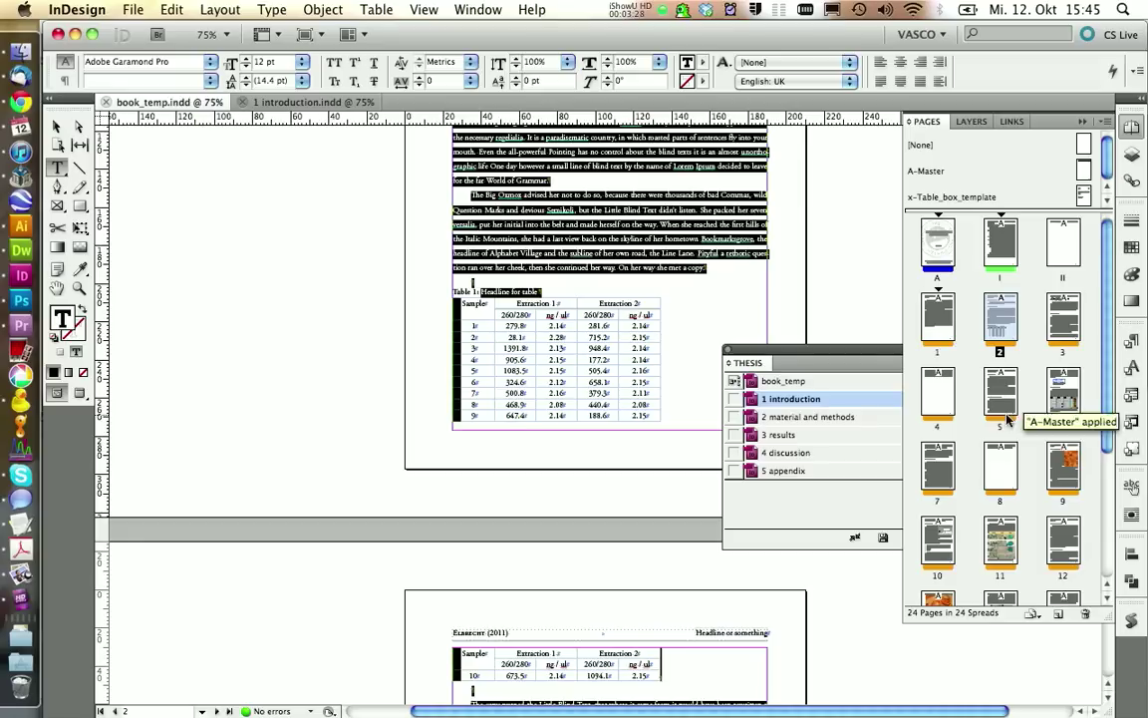
double_click(938, 397)
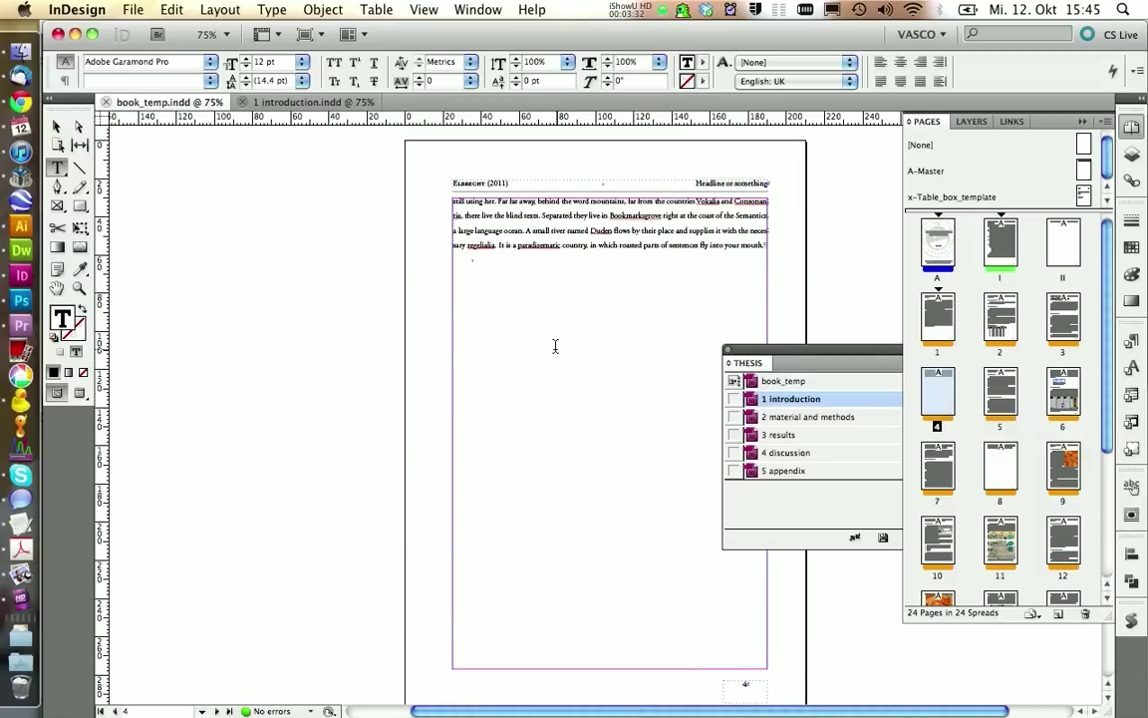
key("shift")
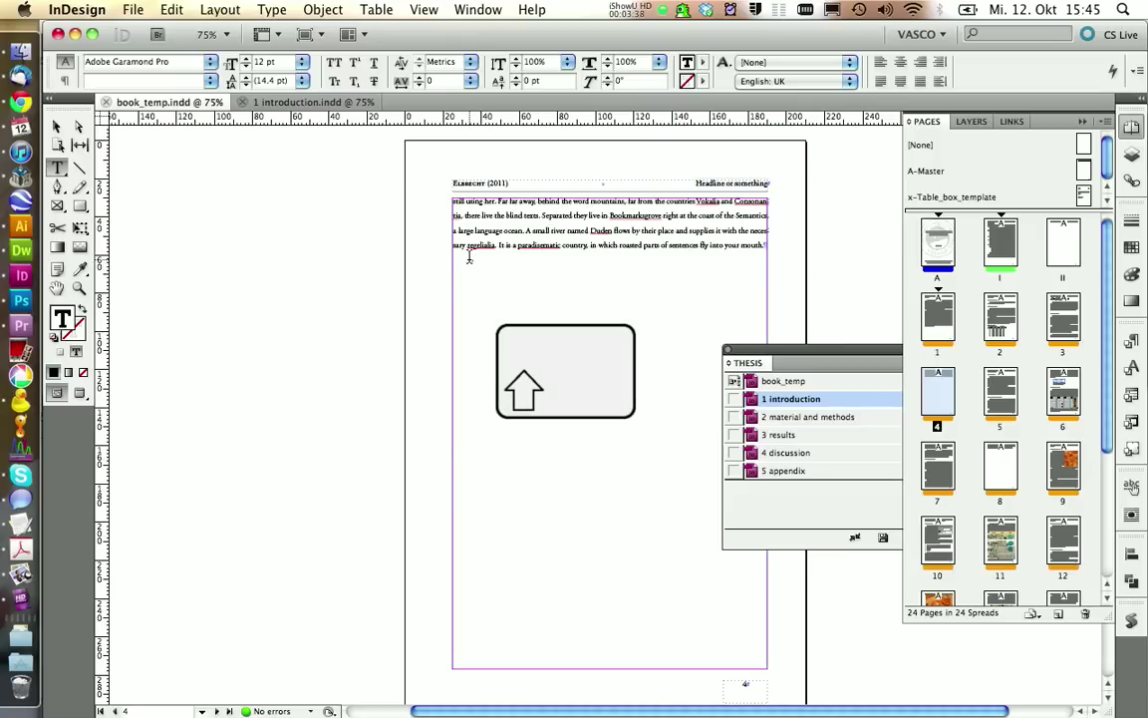
left_click(468, 256, "shift")
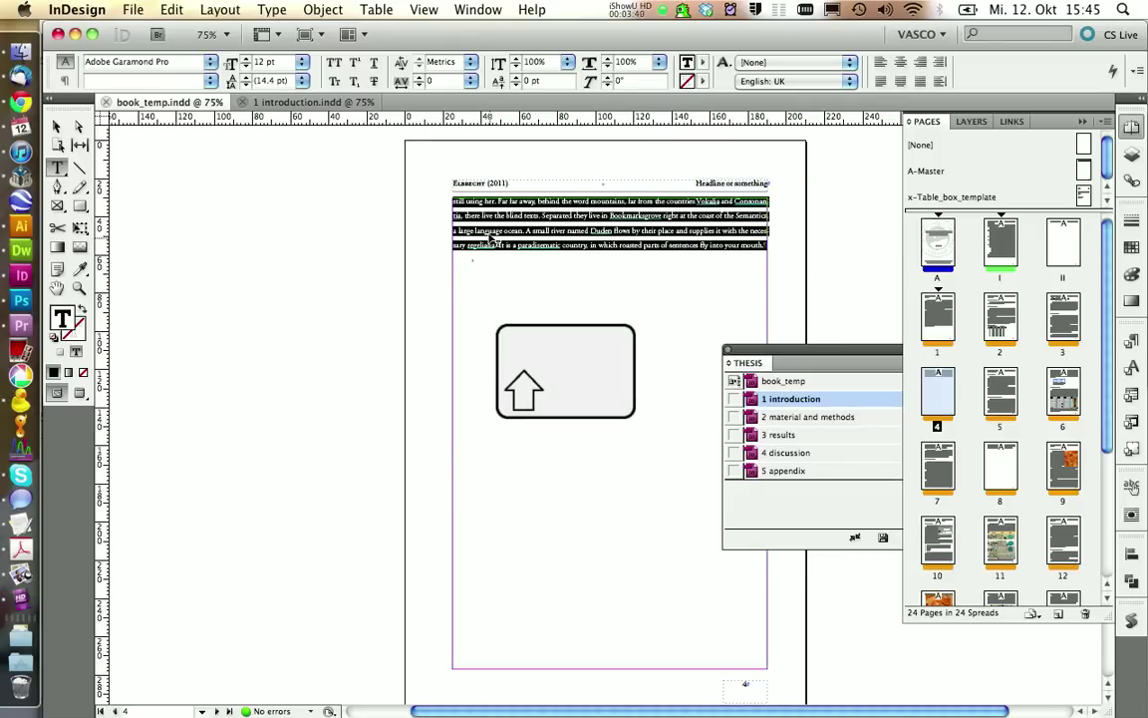
right_click(491, 236)
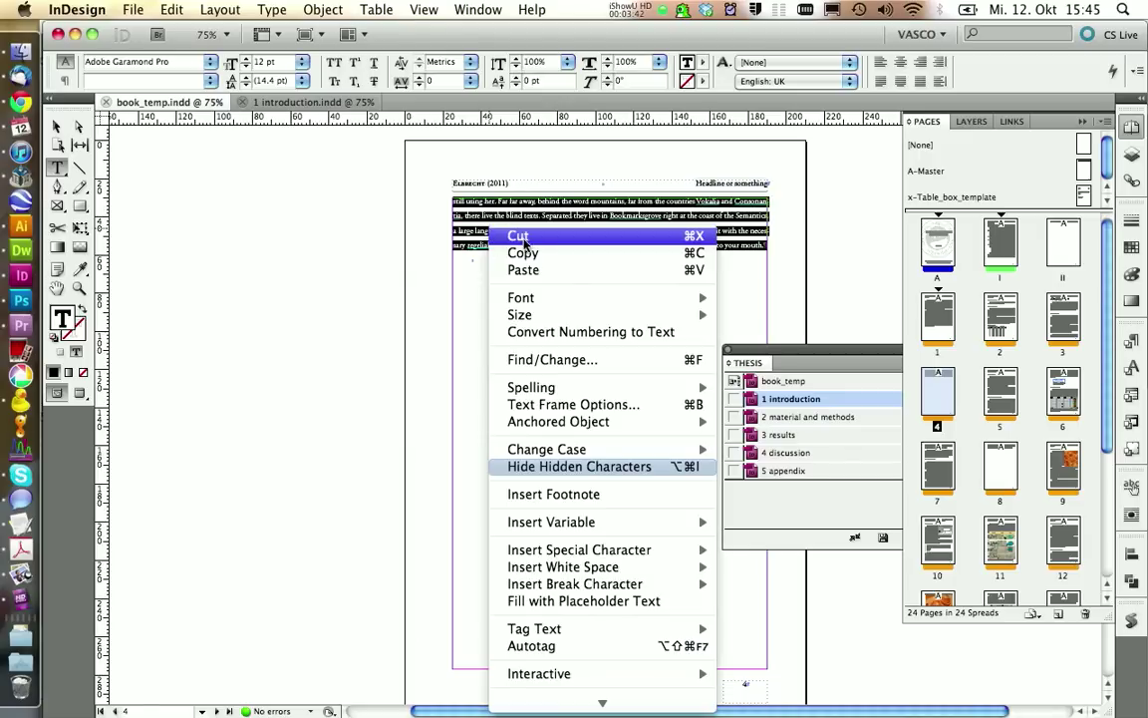
left_click(534, 239)
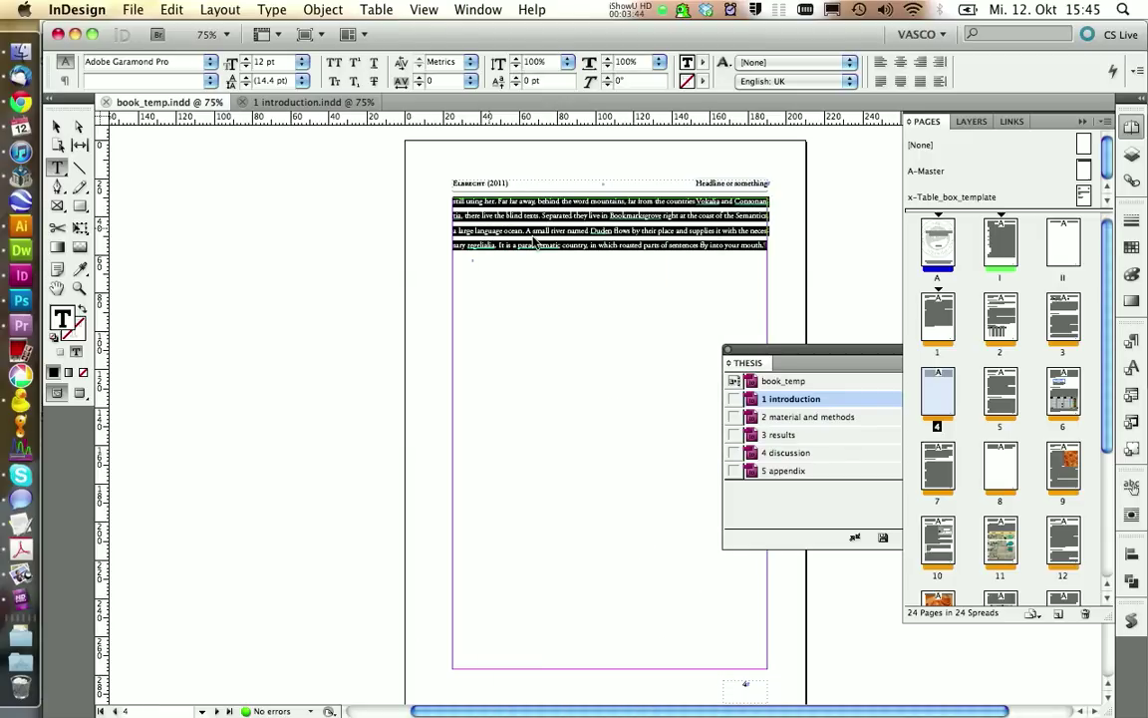
key("ctrl+v")
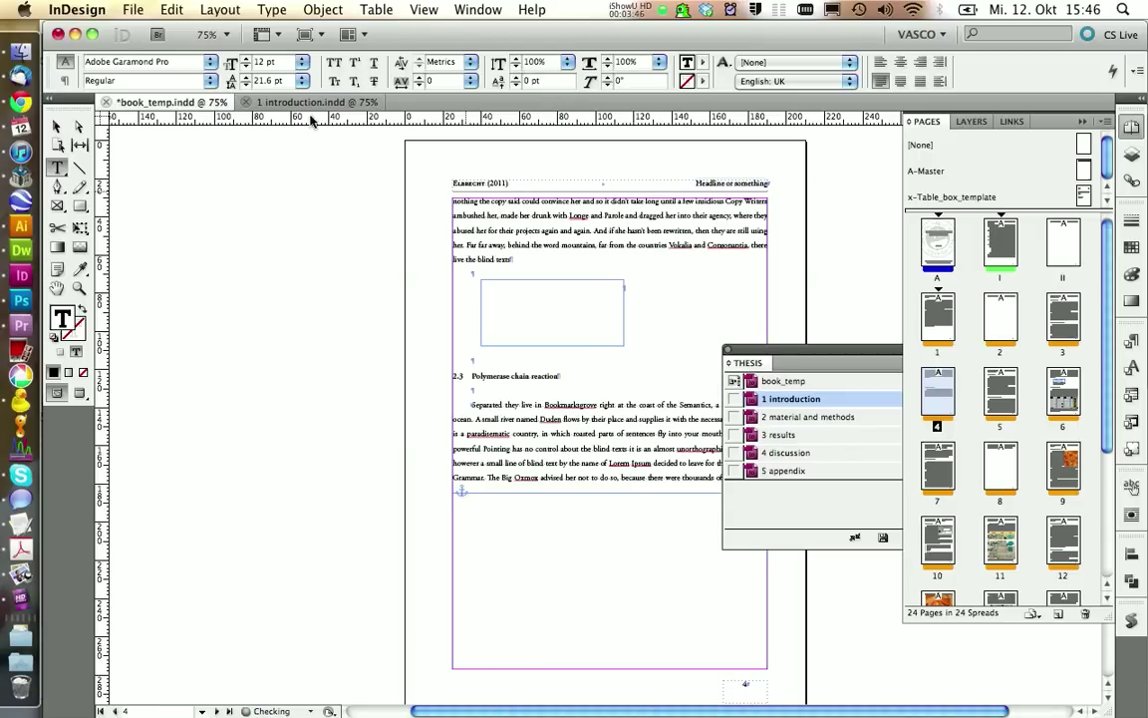
Replace the 1 introduction placeholder text with the cut Introduction and save the chapter.
left_click(300, 102)
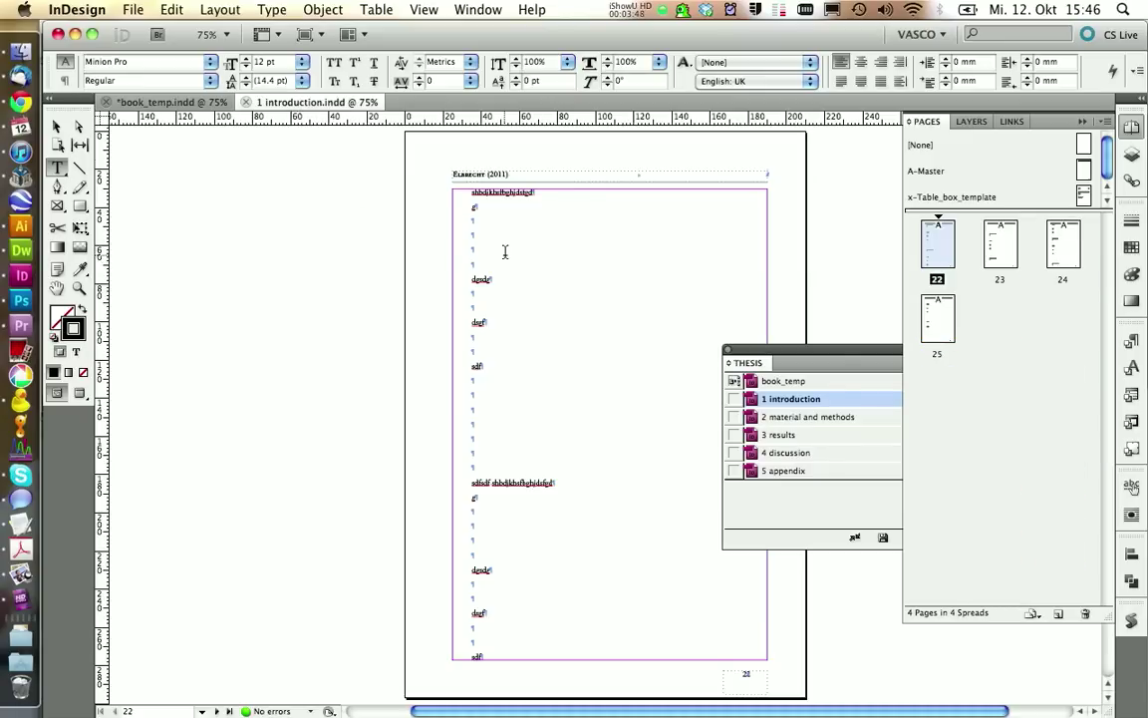
key("ctrl+a")
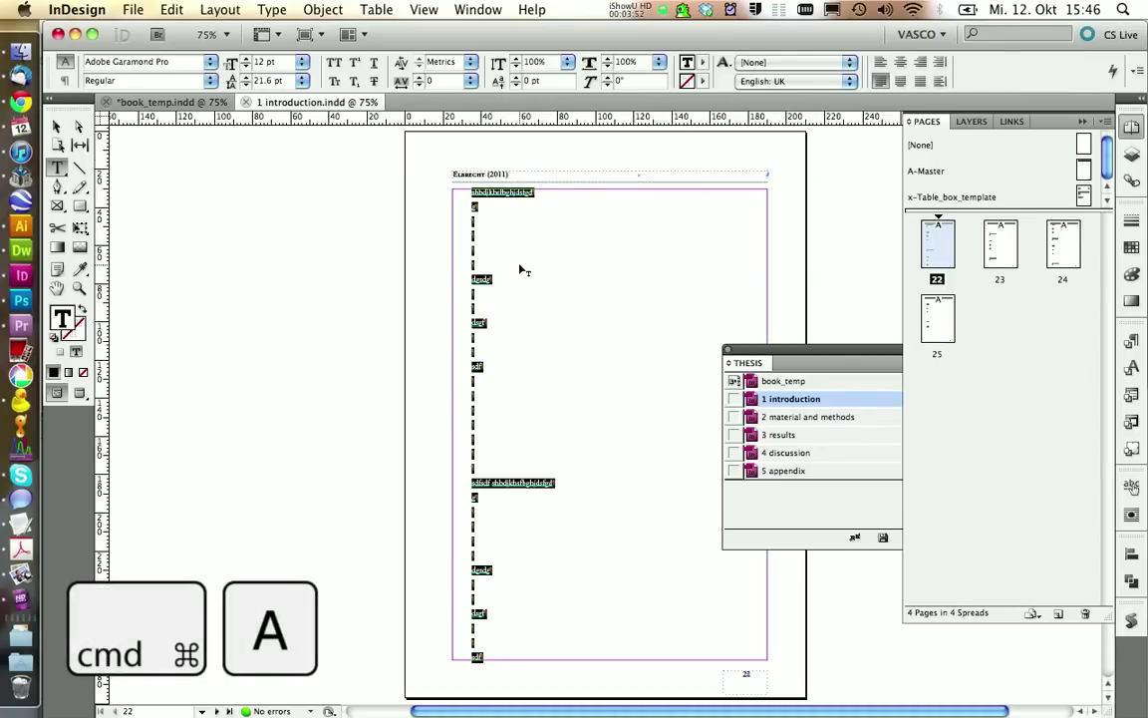
key("ctrl+v")
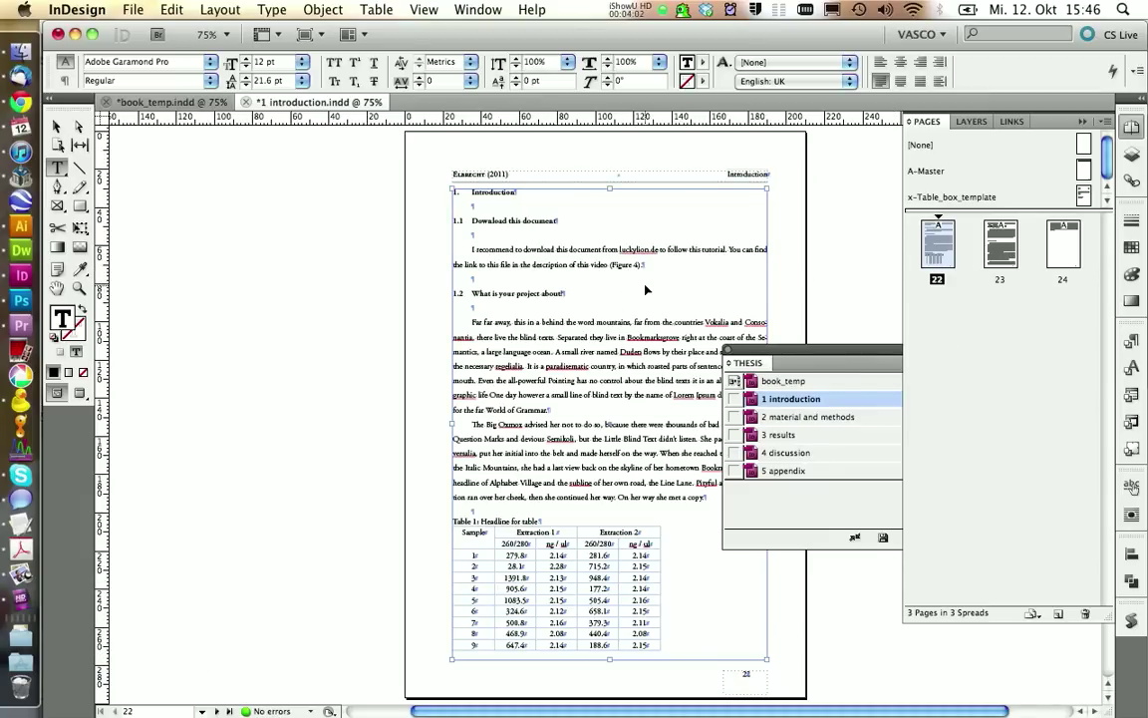
key("super+s")
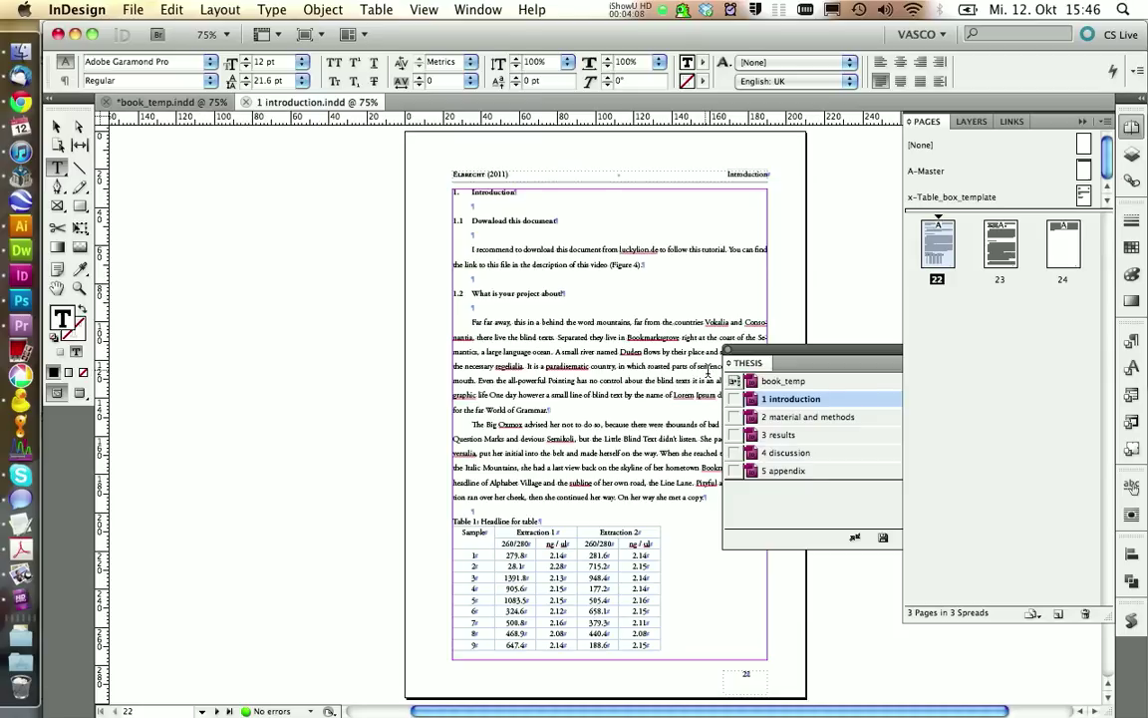
left_click(784, 419)
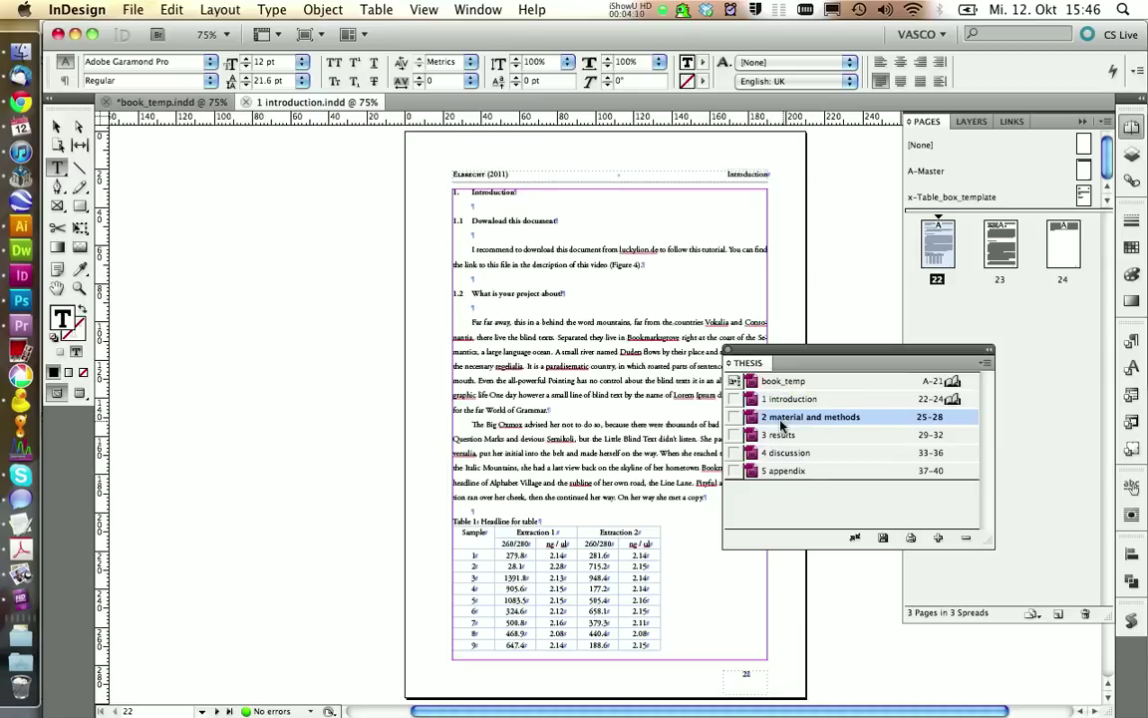
Open 2 material and methods, then select book_temp's Material and Methods text from page 3 to page 6.
double_click(799, 424)
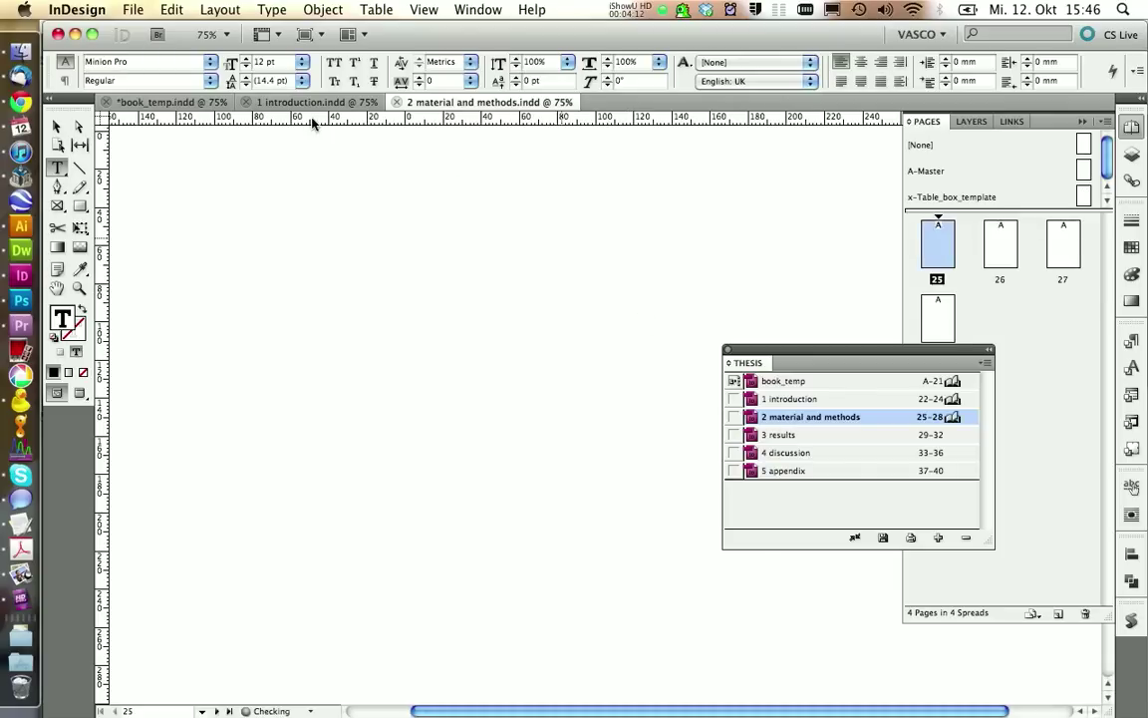
left_click(151, 103)
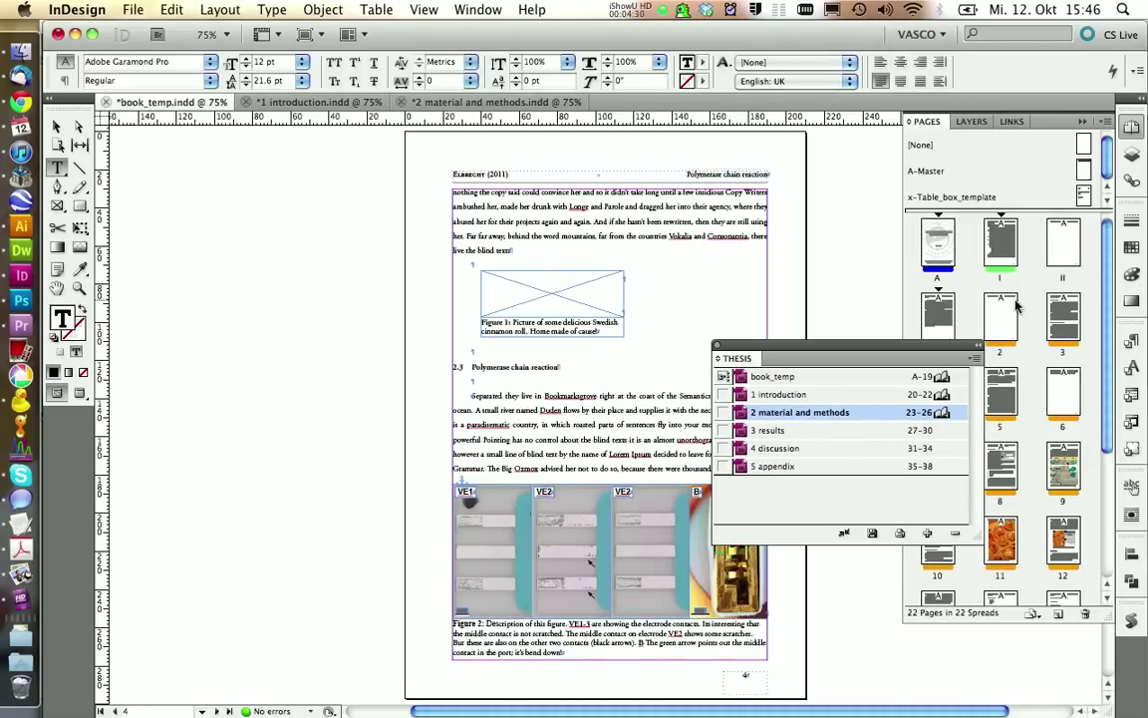
double_click(1042, 311)
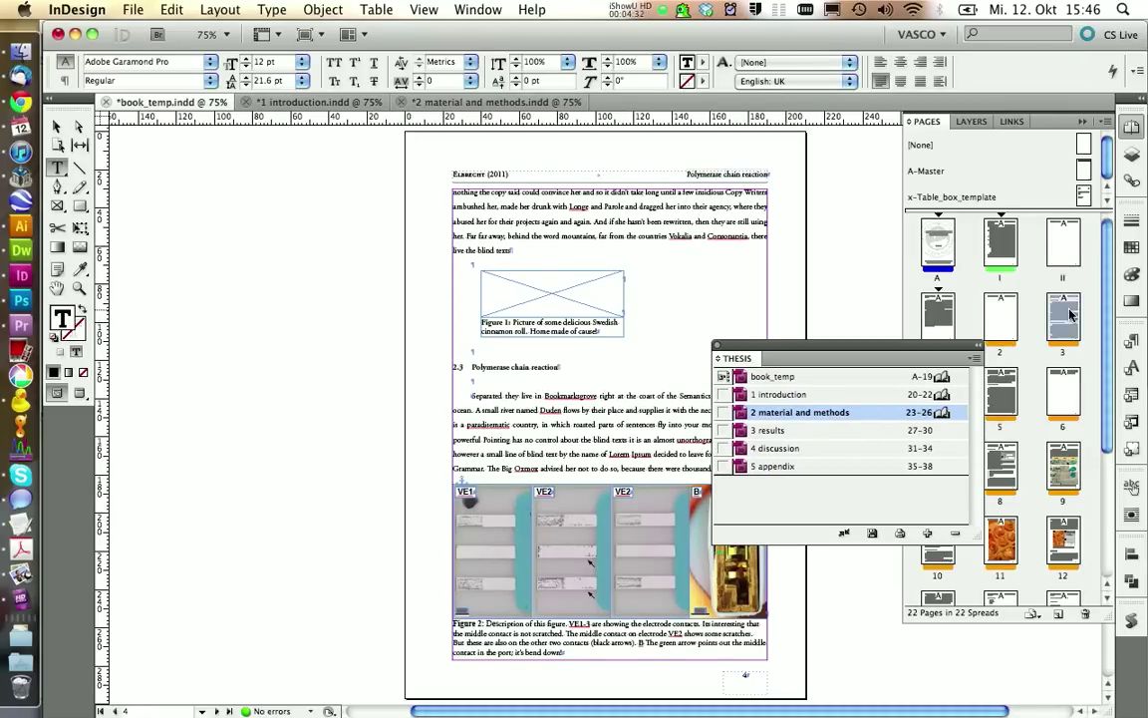
left_click(468, 191)
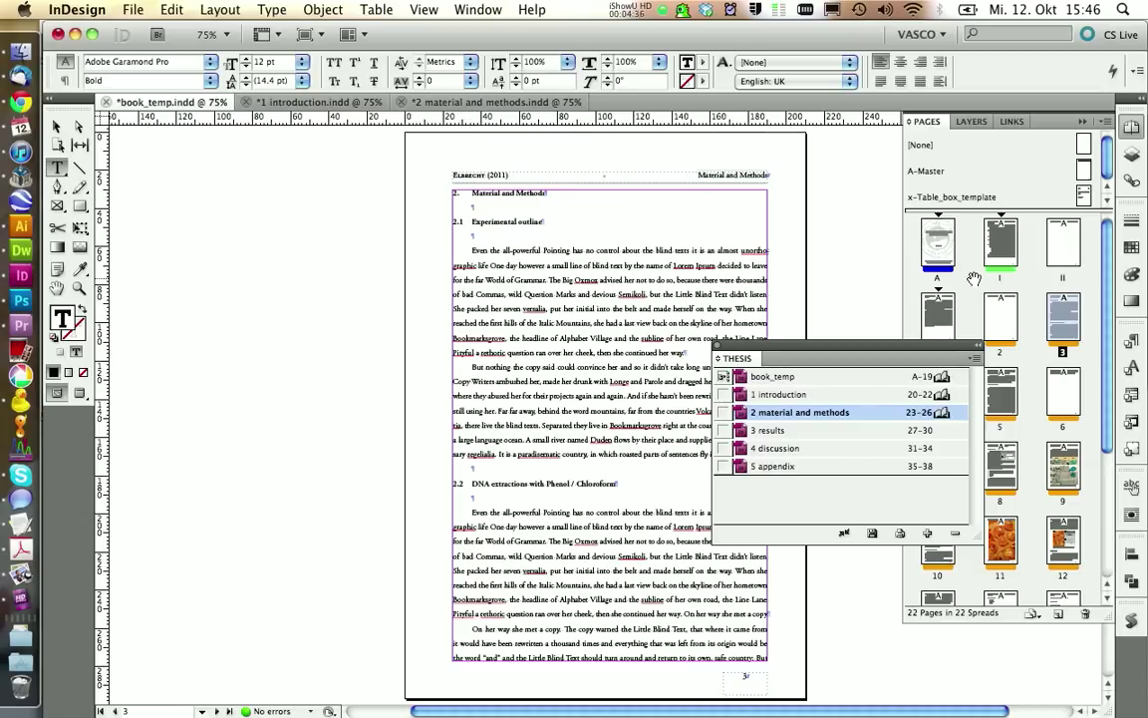
double_click(1065, 401)
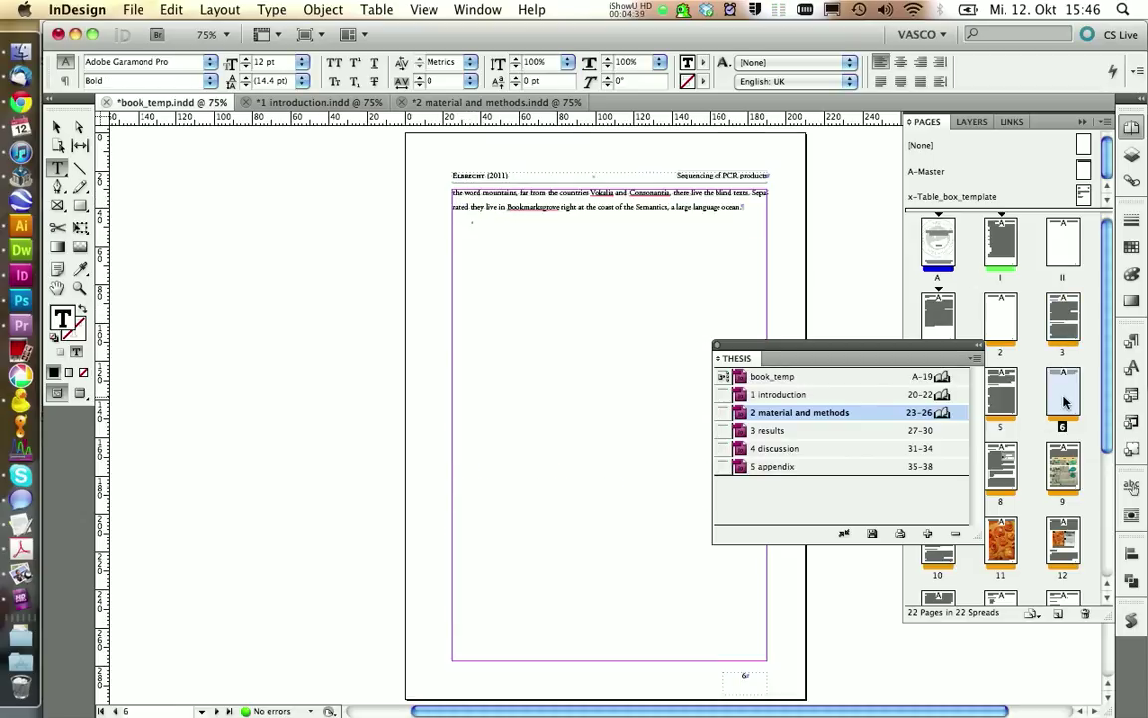
left_click(463, 219, "shift")
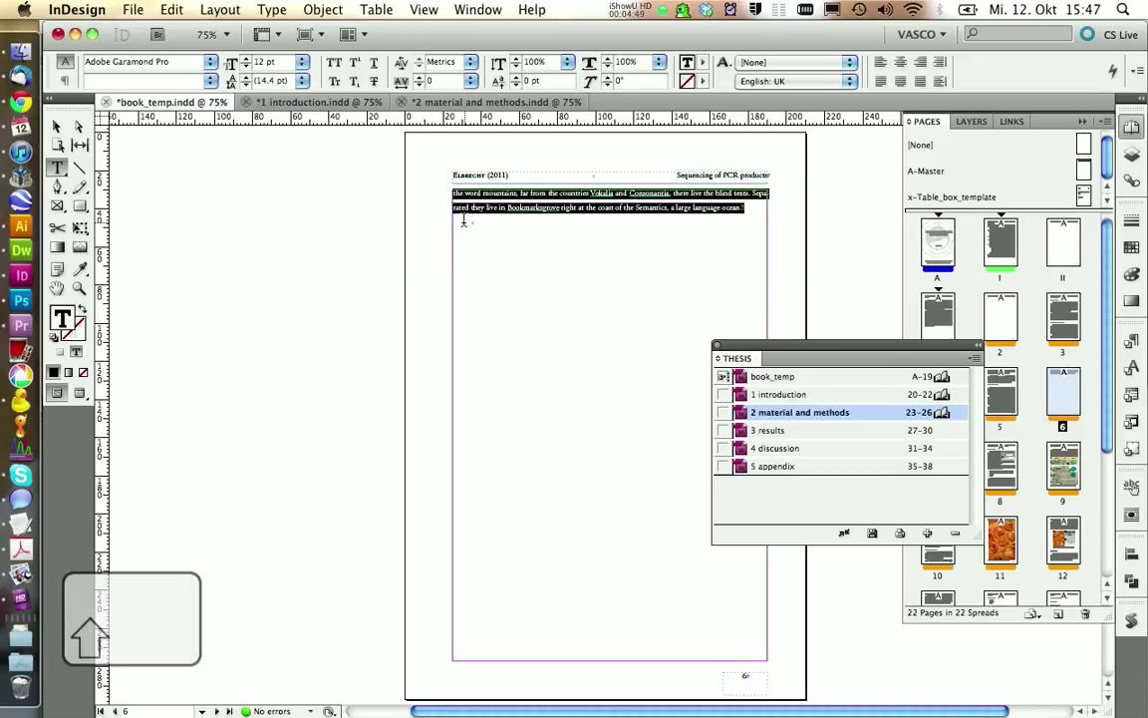
right_click(464, 219)
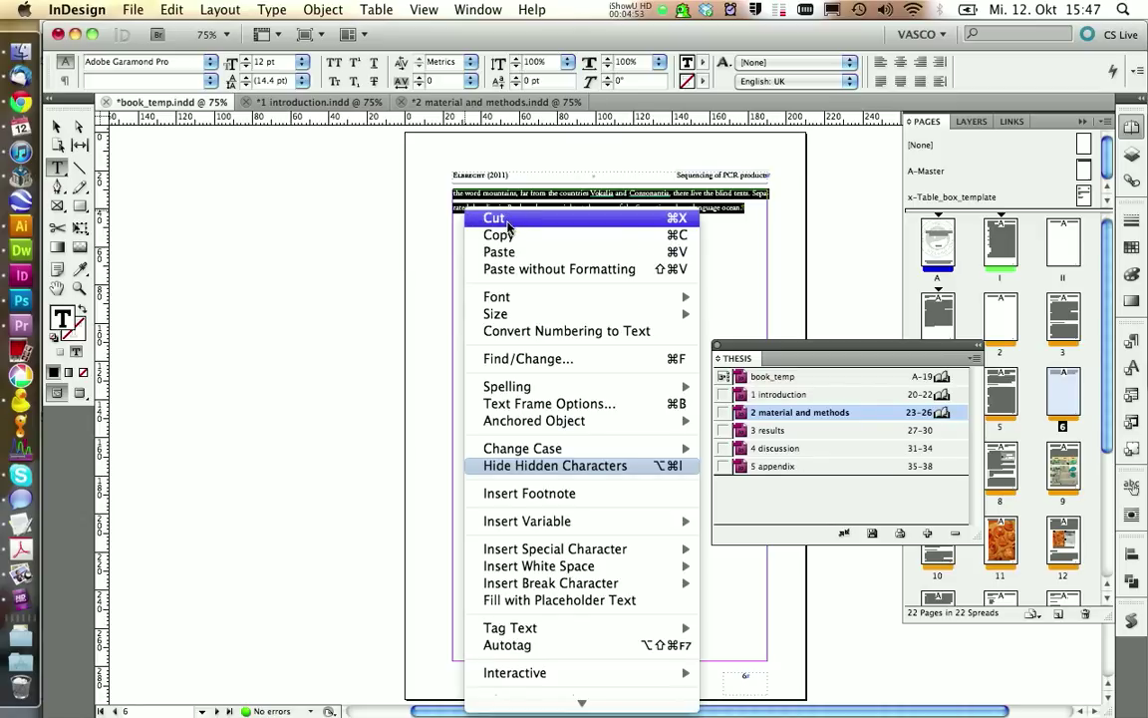
left_click(309, 122)
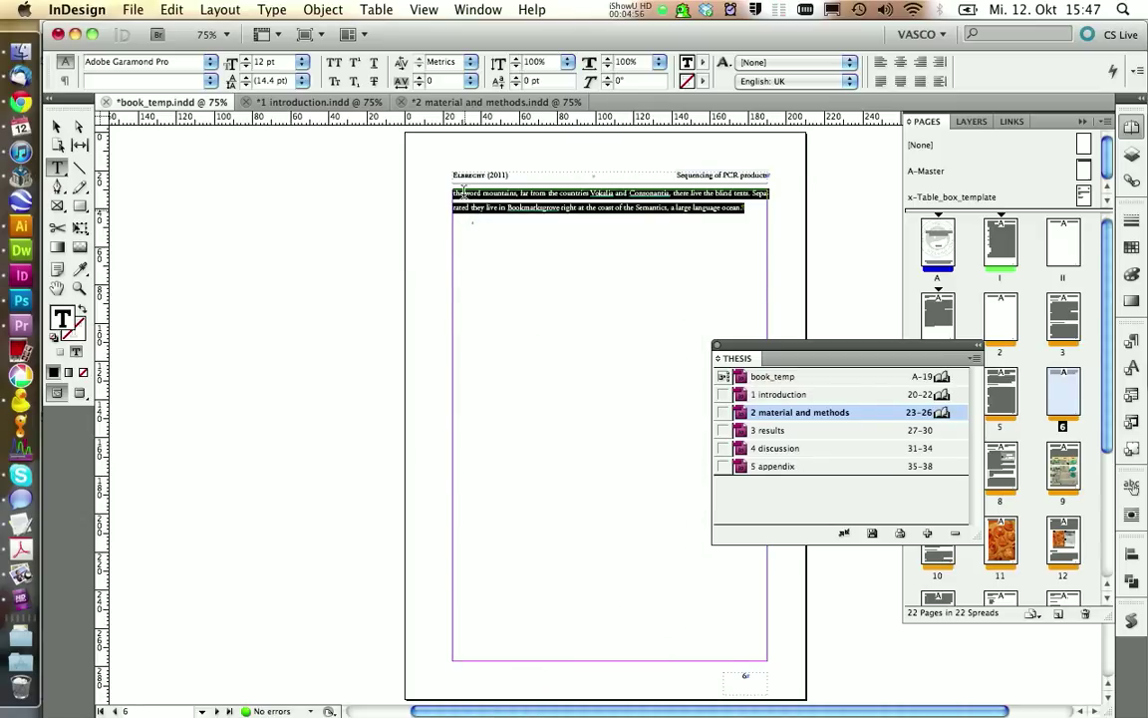
Paste the cut Material and Methods text over the chapter's placeholder and save it.
key("super+v")
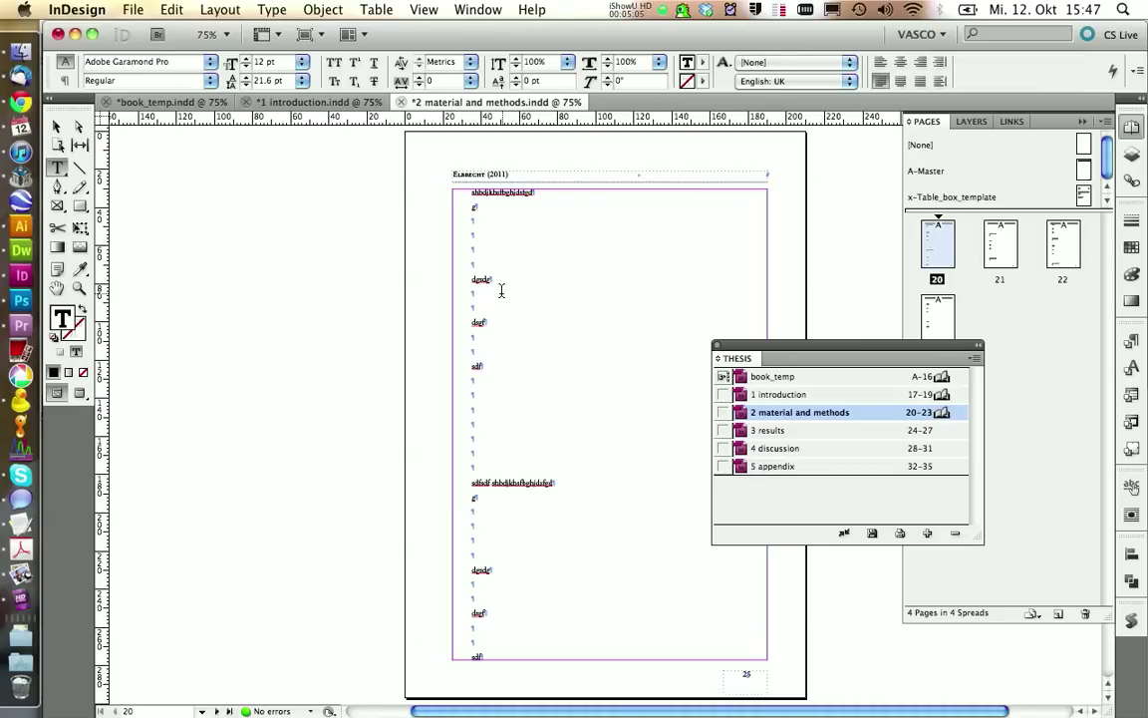
key("super+a")
key("super+c")
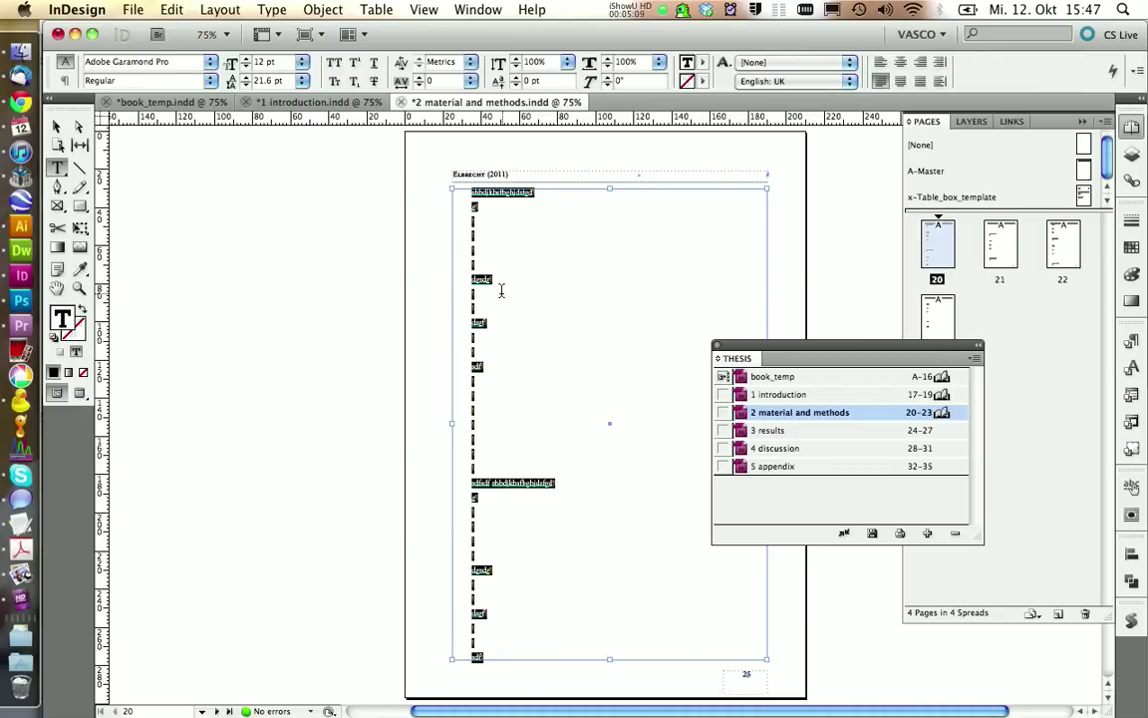
key("super+v")
key("super+s")
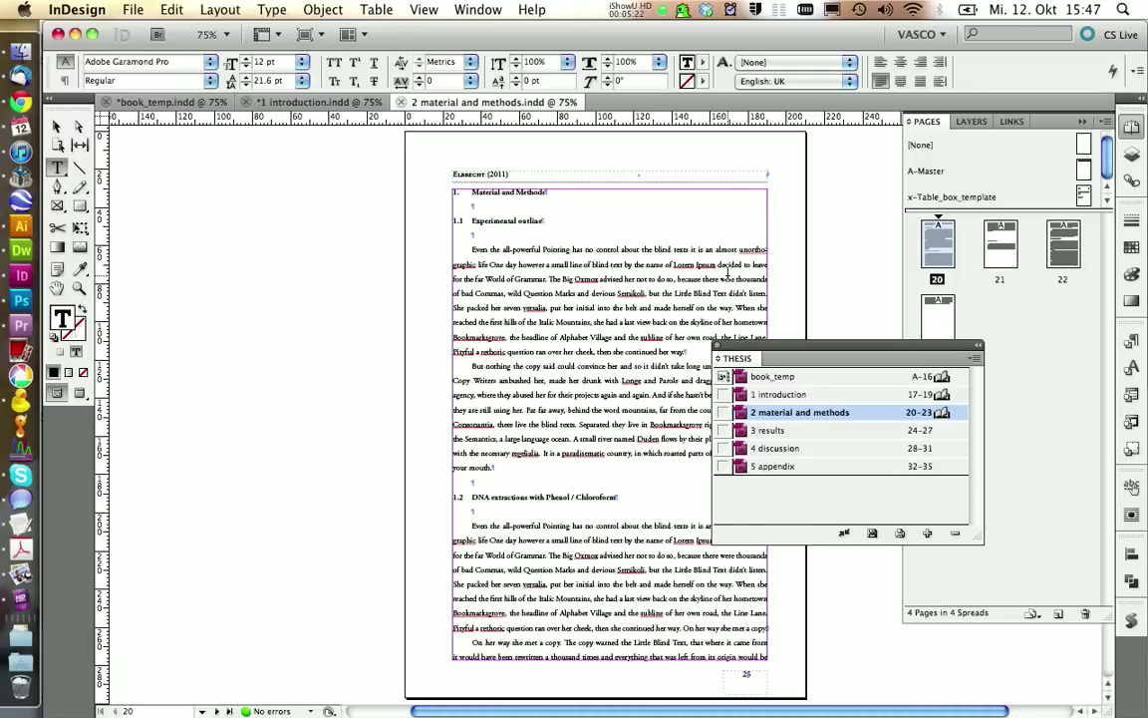
Review the chapter's pages and its numbered Material and Methods heading.
key("shift+Page_Down")
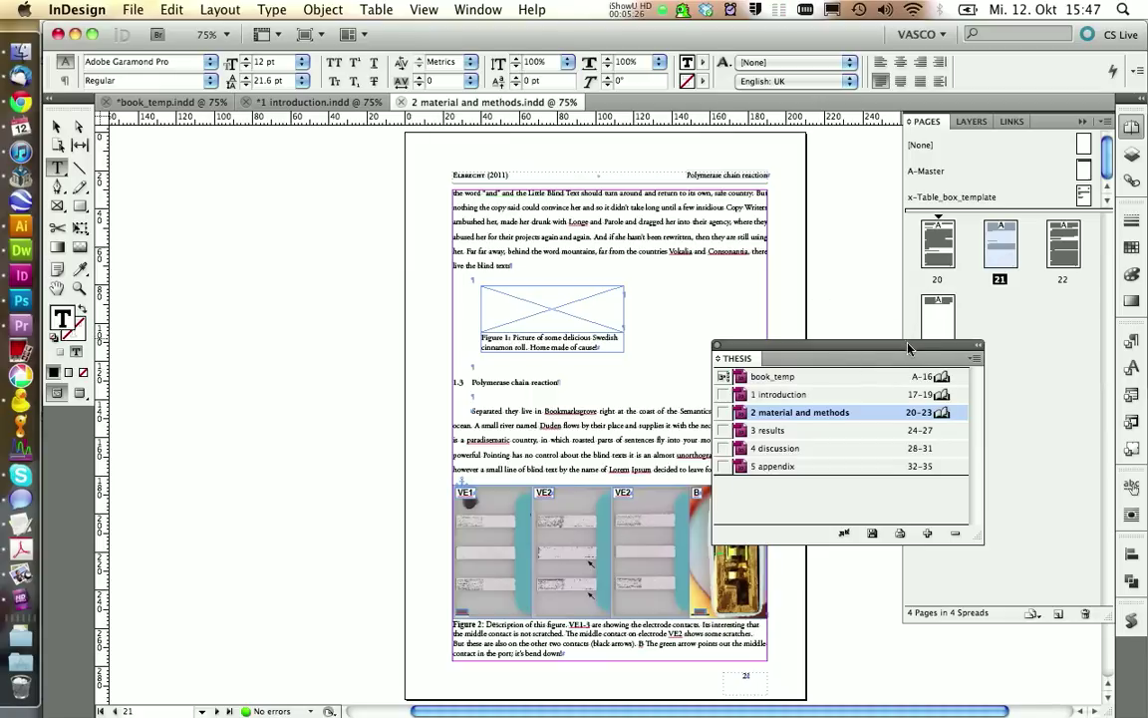
left_click_drag(909, 347, 958, 386)
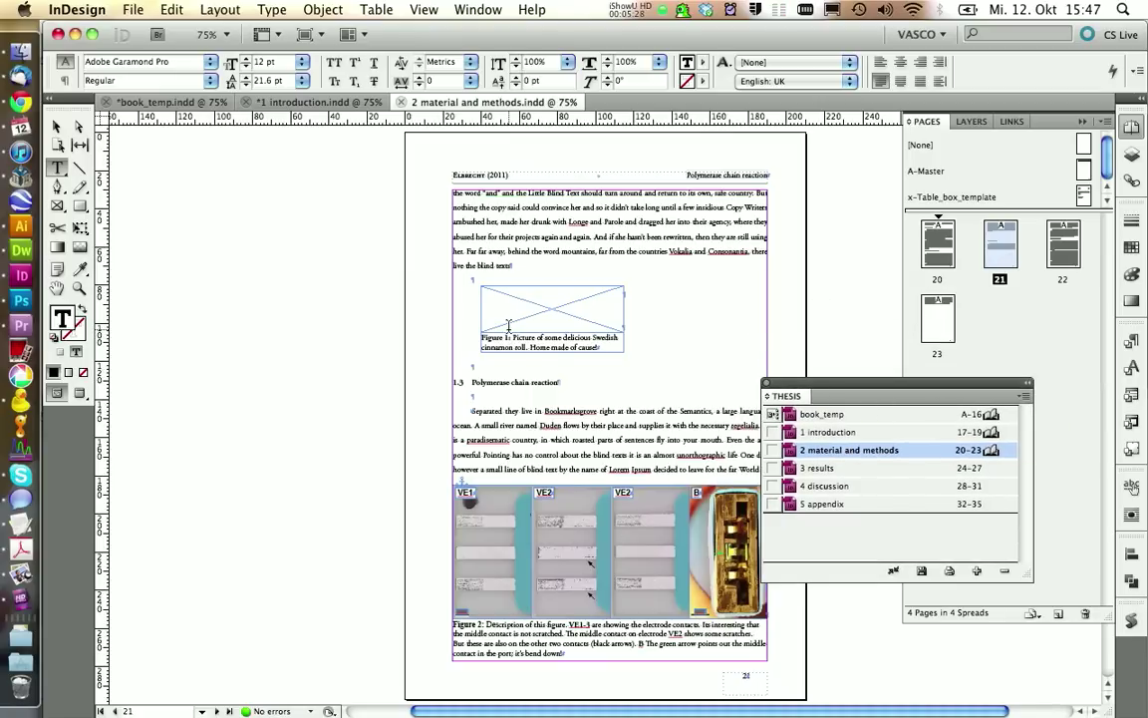
double_click(937, 242)
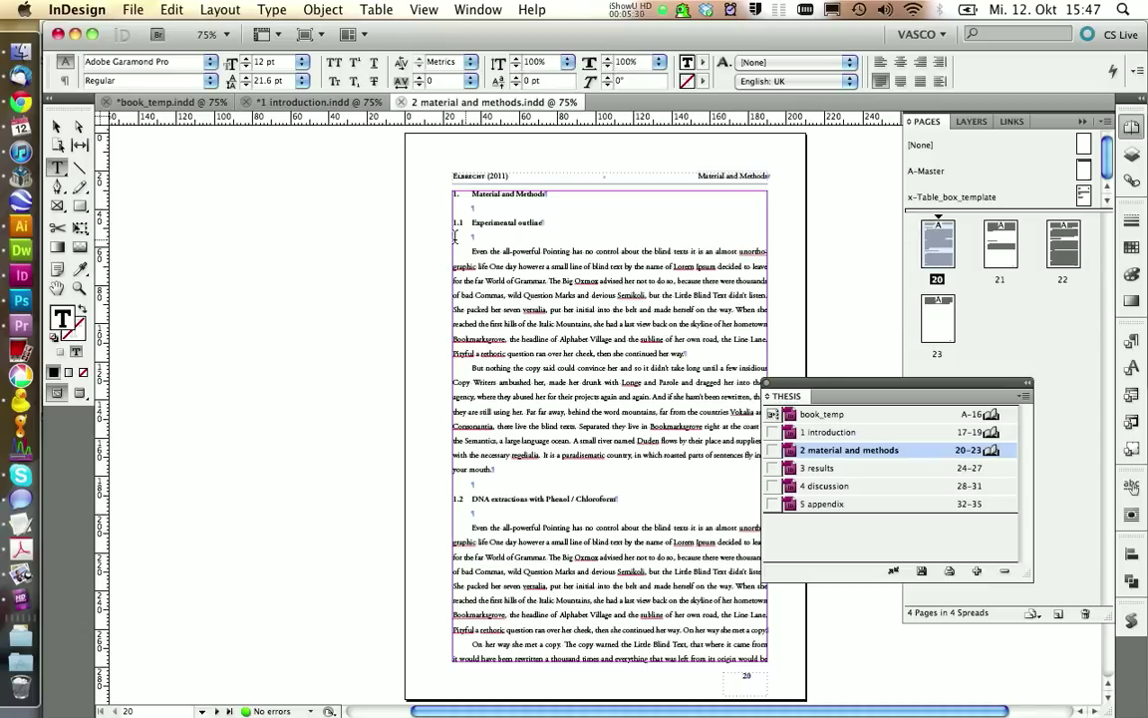
left_click(459, 194)
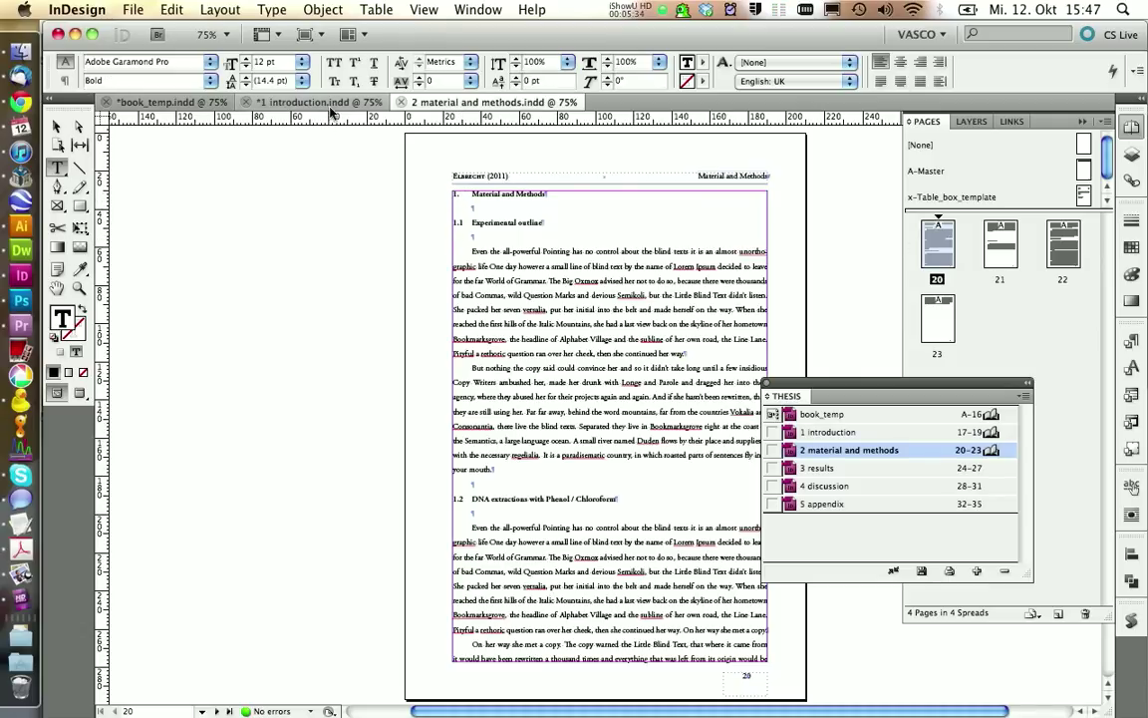
left_click(299, 102)
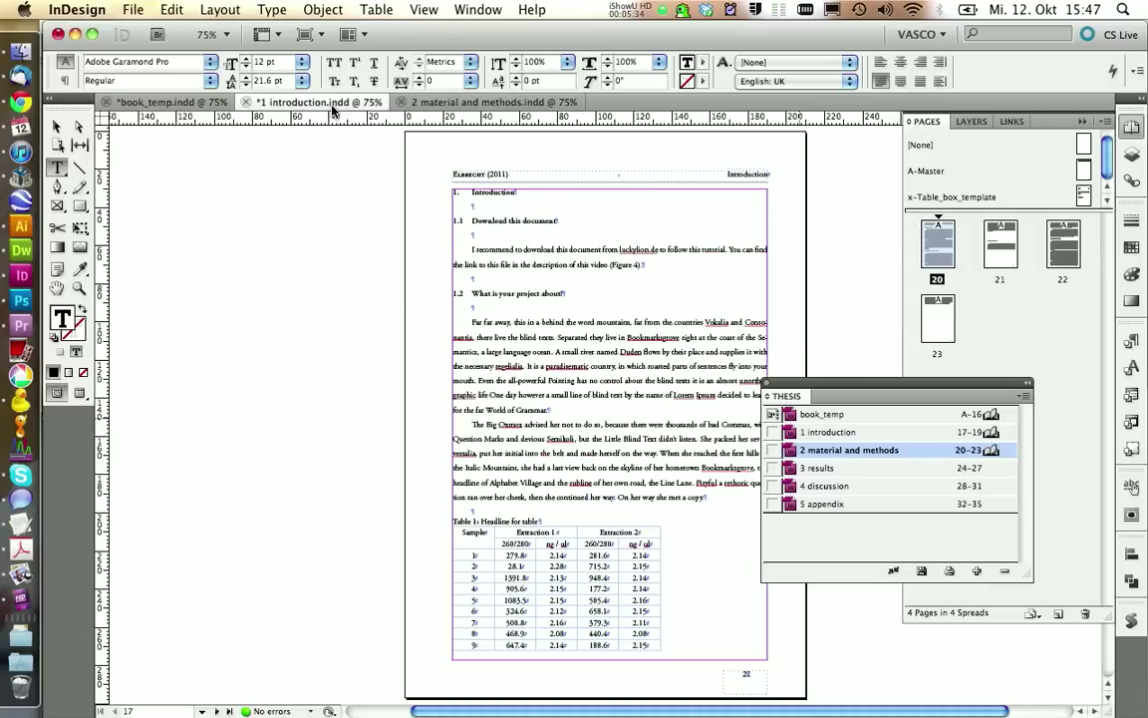
left_click(444, 102)
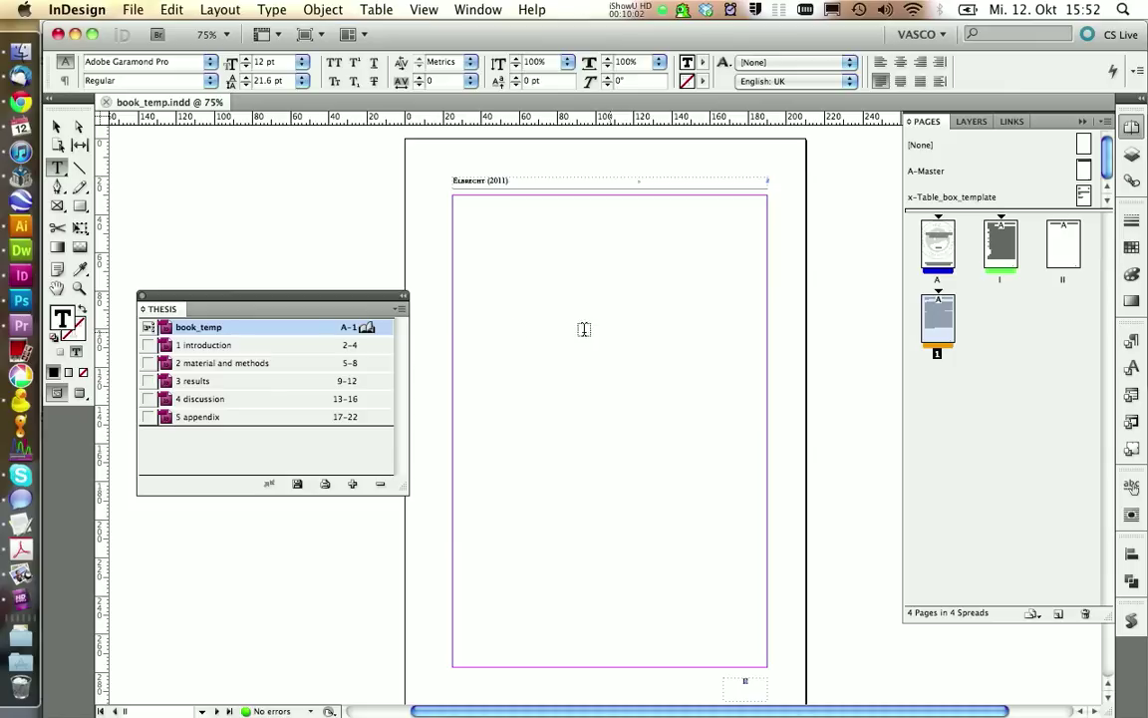
left_click(192, 344)
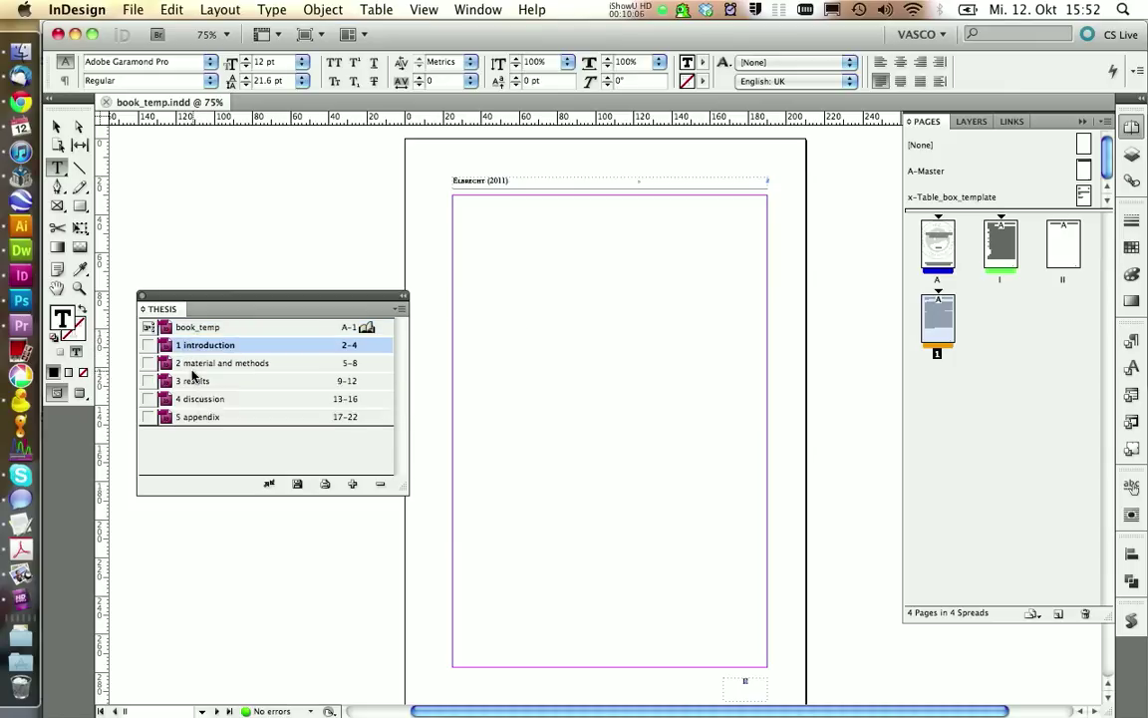
left_click(24, 58)
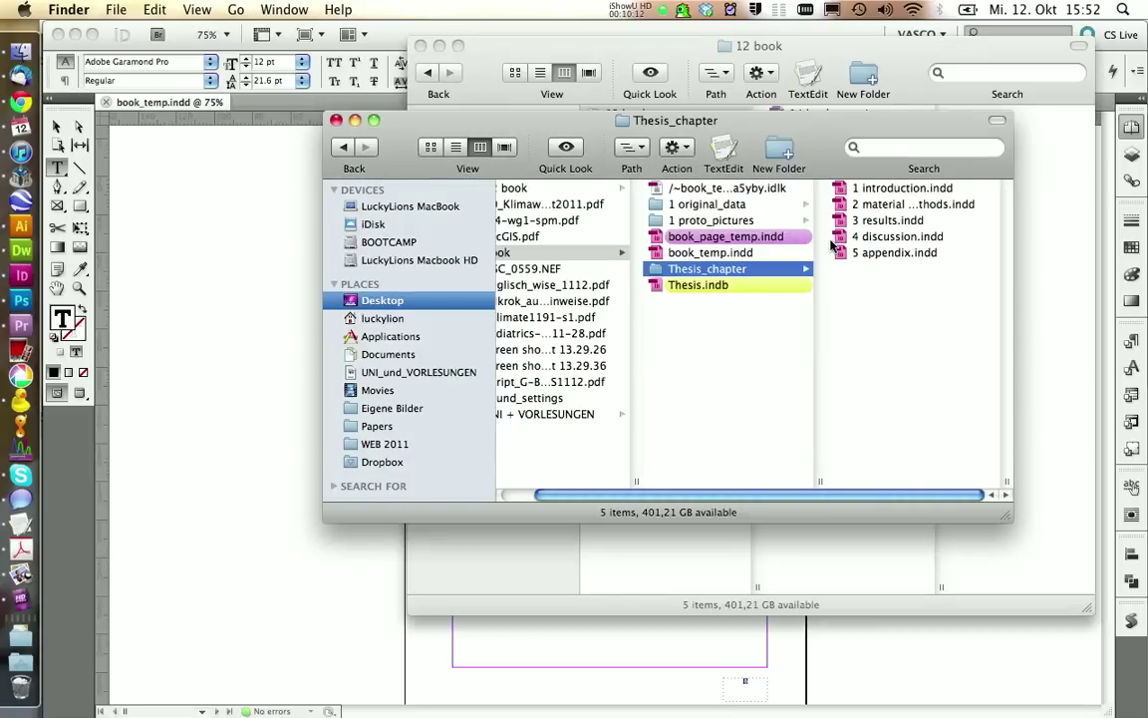
left_click(670, 286)
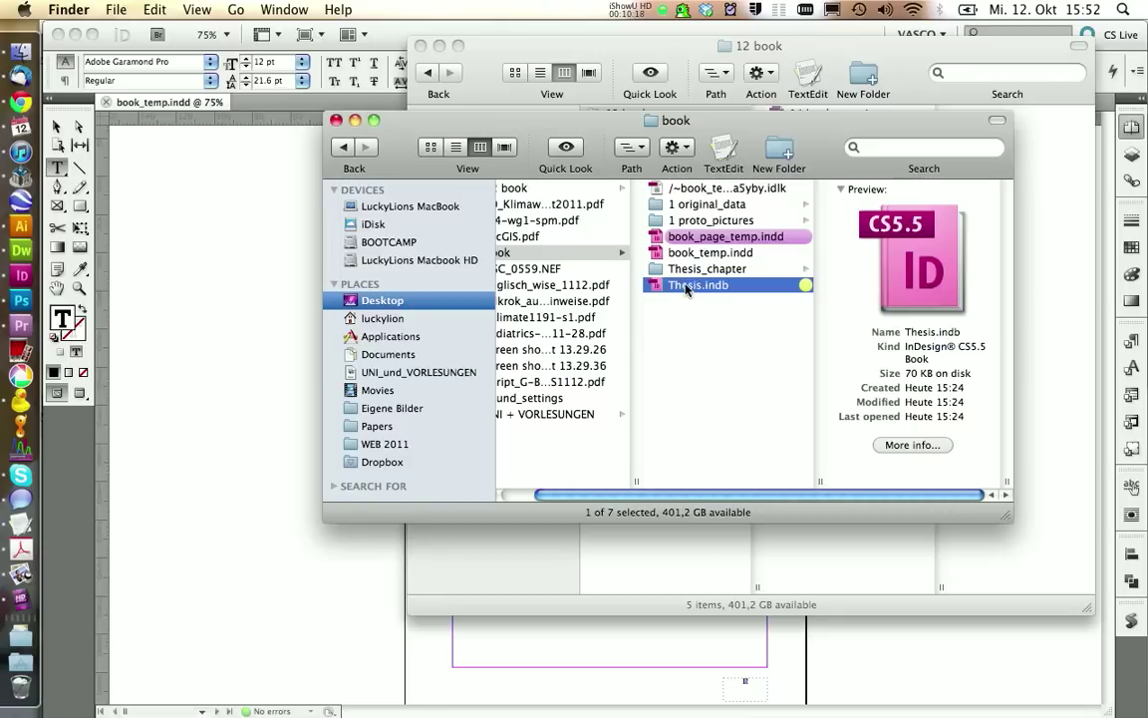
left_click(661, 256)
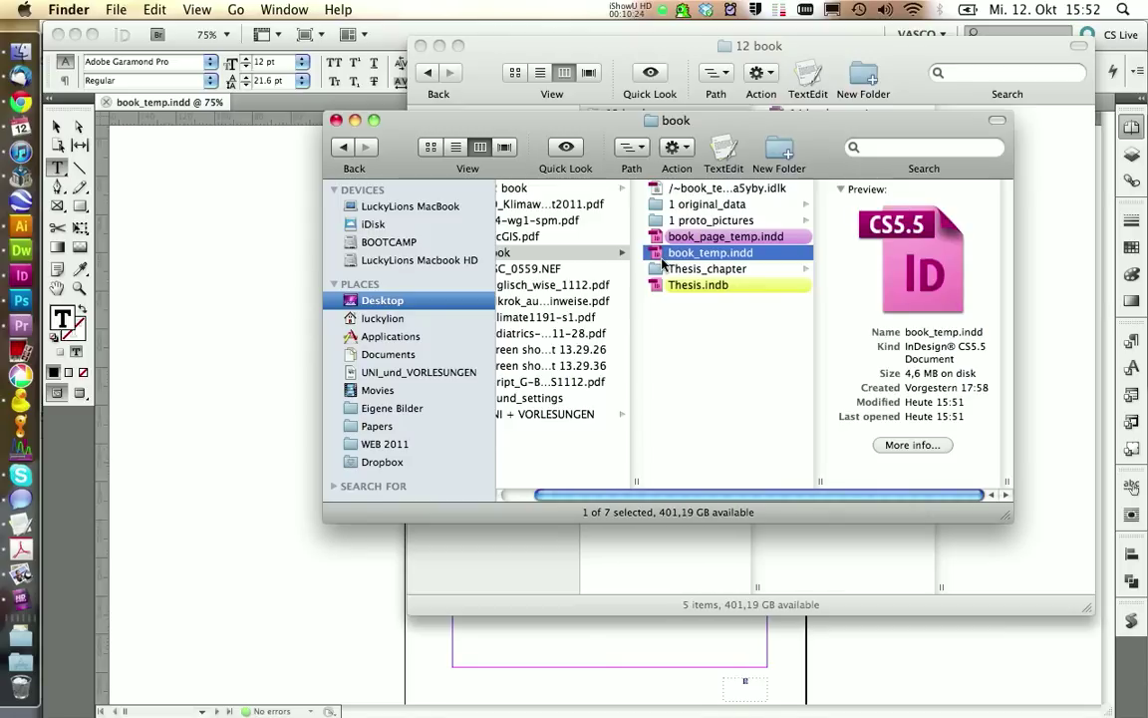
left_click(667, 269)
key("Up")
left_click(669, 269)
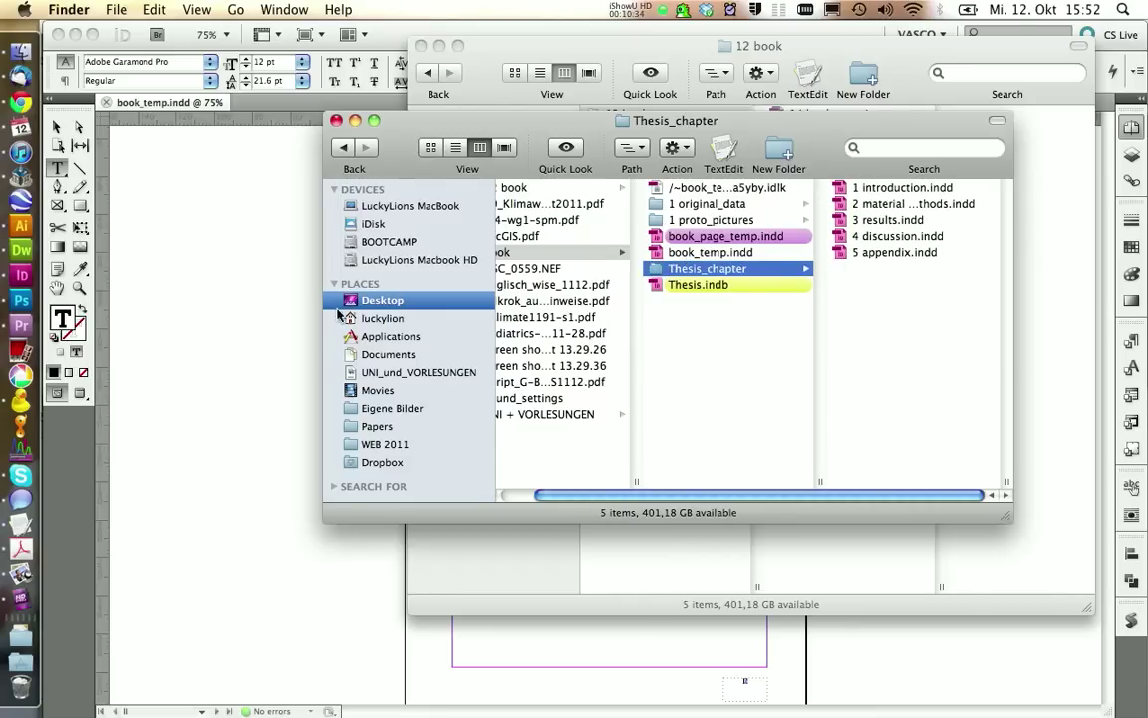
left_click(219, 254)
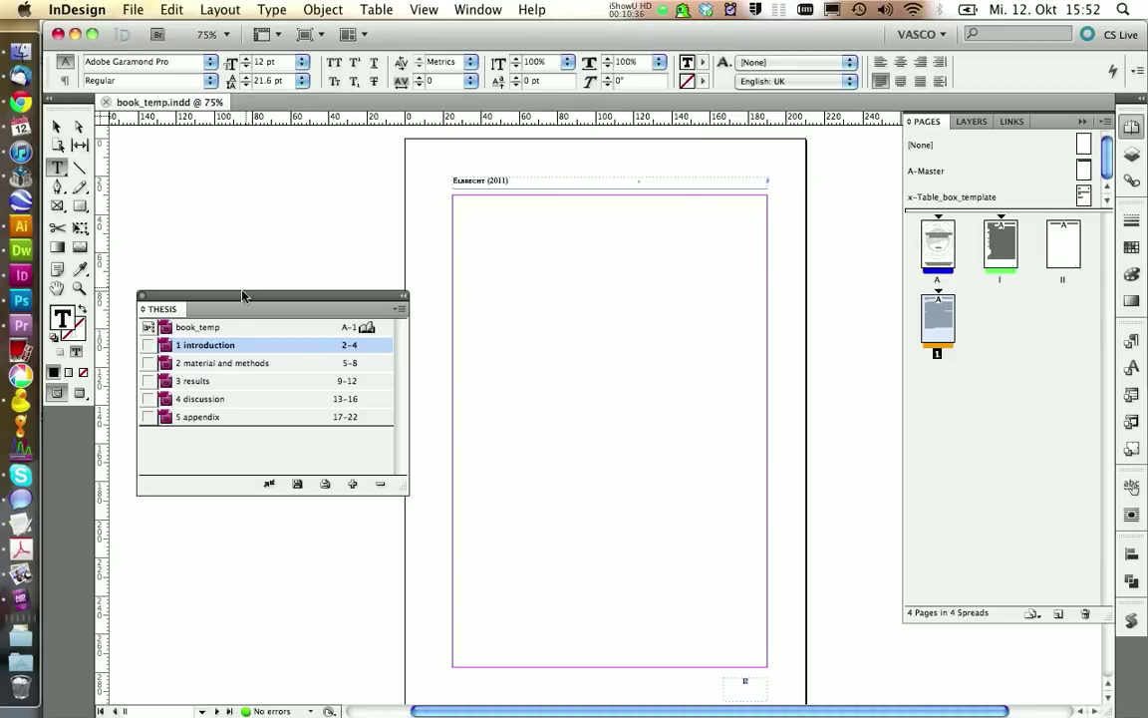
Save the template as '0 front.indd' in the Thesis_chapter folder.
left_click(216, 327)
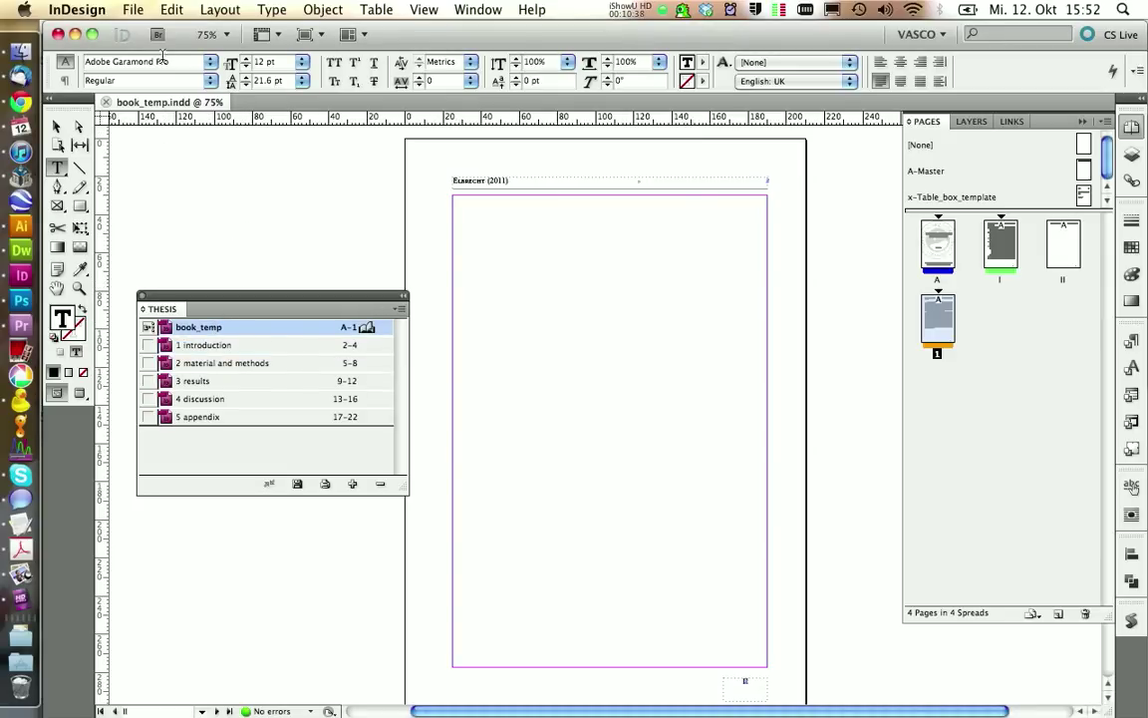
left_click(133, 9)
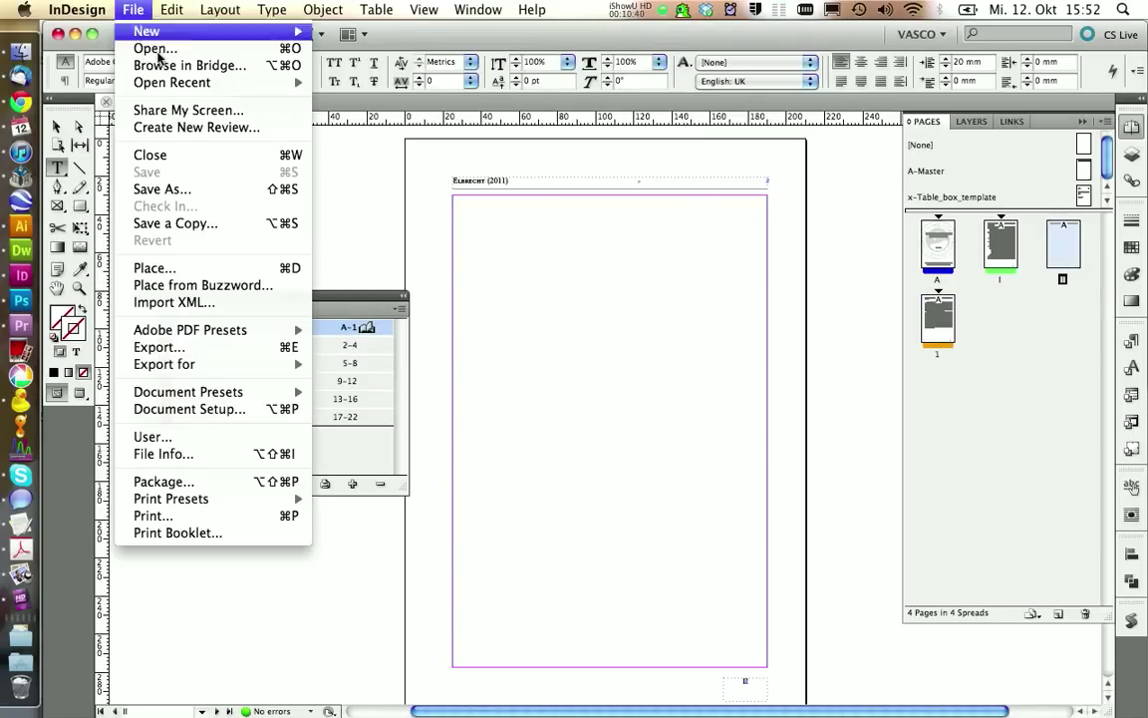
left_click(165, 188)
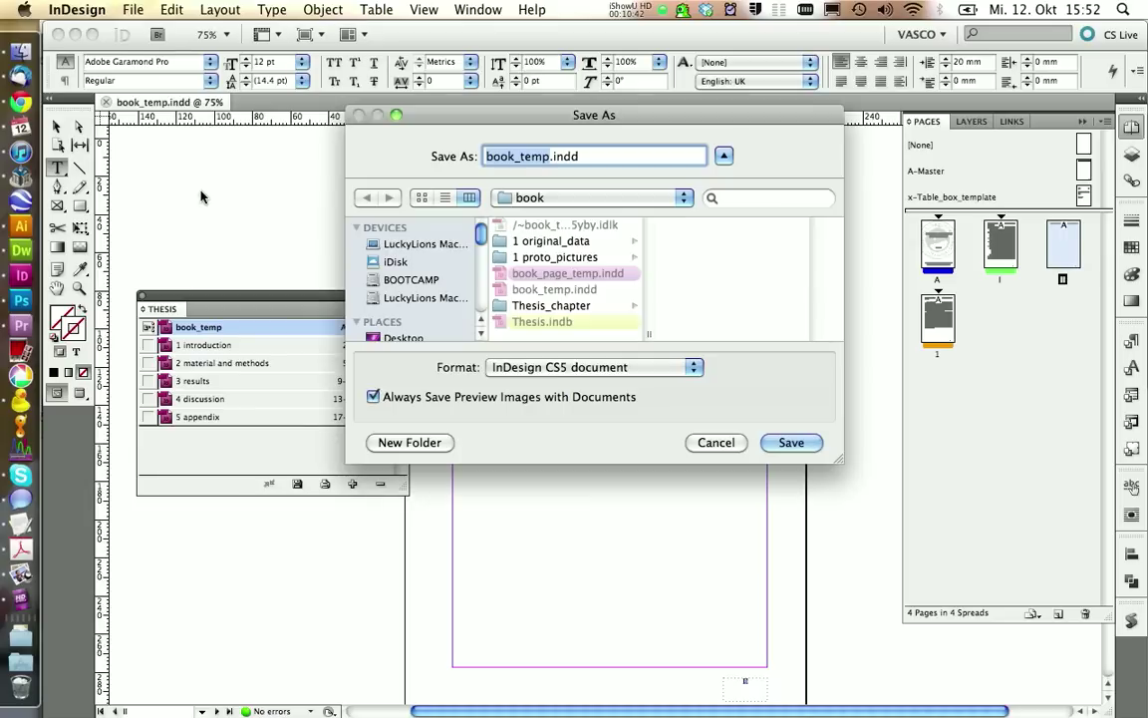
left_click(548, 305)
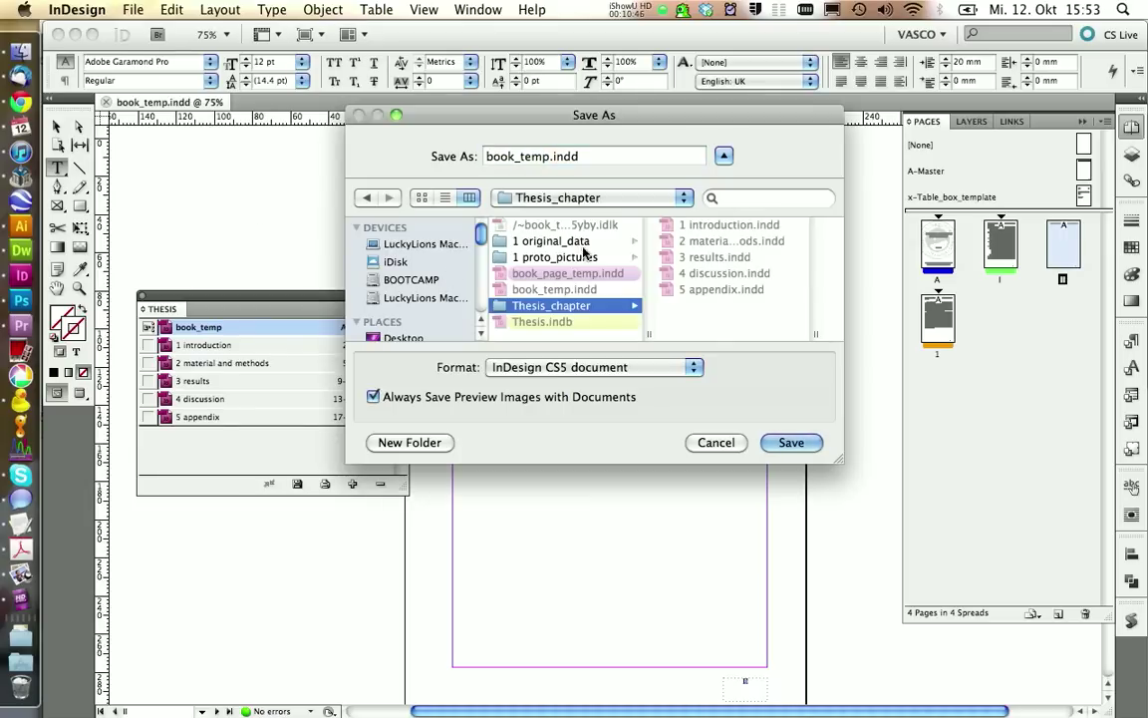
double_click(548, 156)
type("0 front")
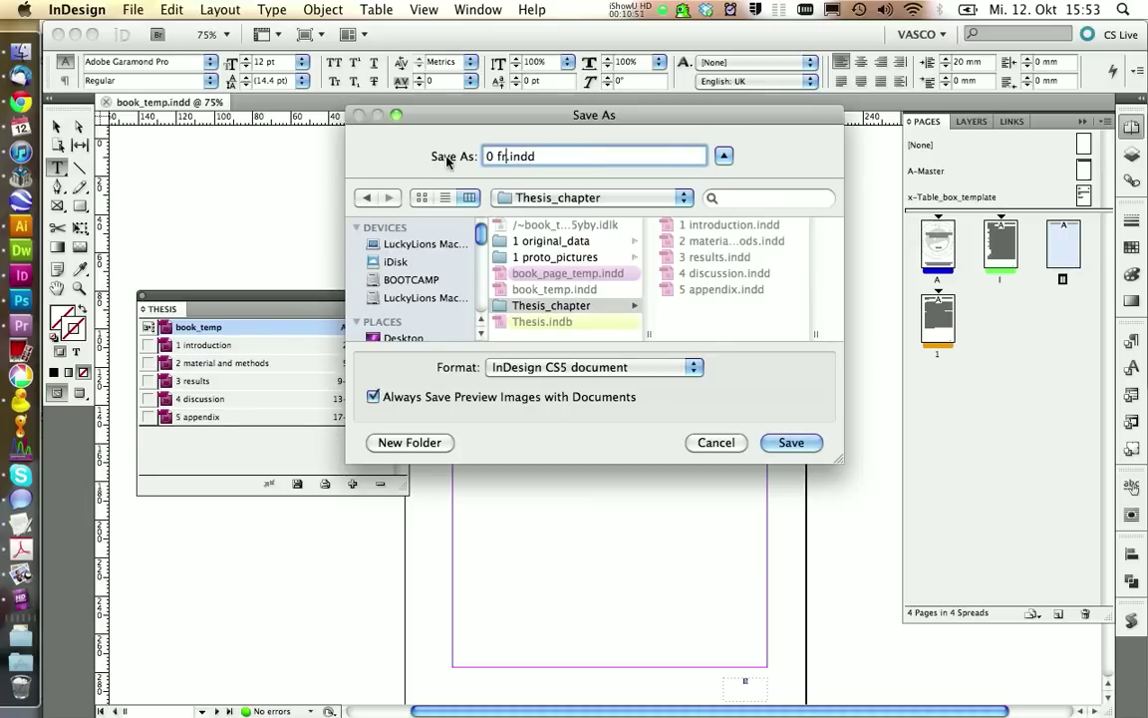
left_click(793, 441)
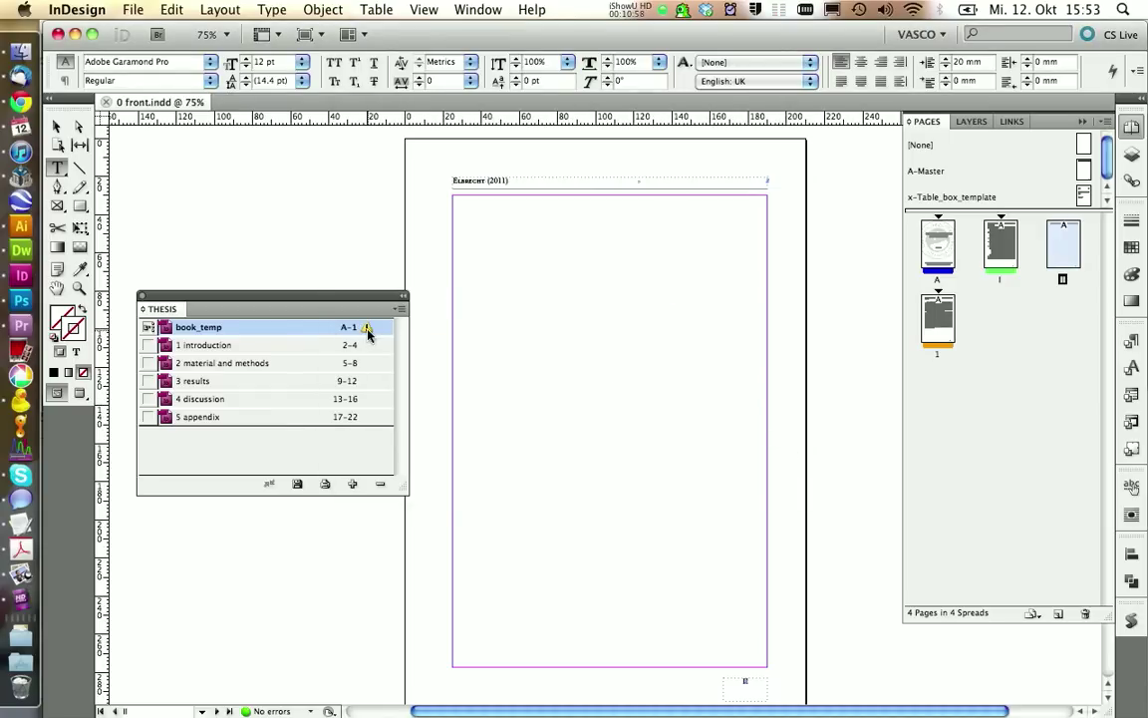
Replace book_temp with 0 front, move it first, make it style source, and synchronise.
mouse_move(367, 334)
left_click(379, 483)
left_click(354, 485)
left_click(460, 131)
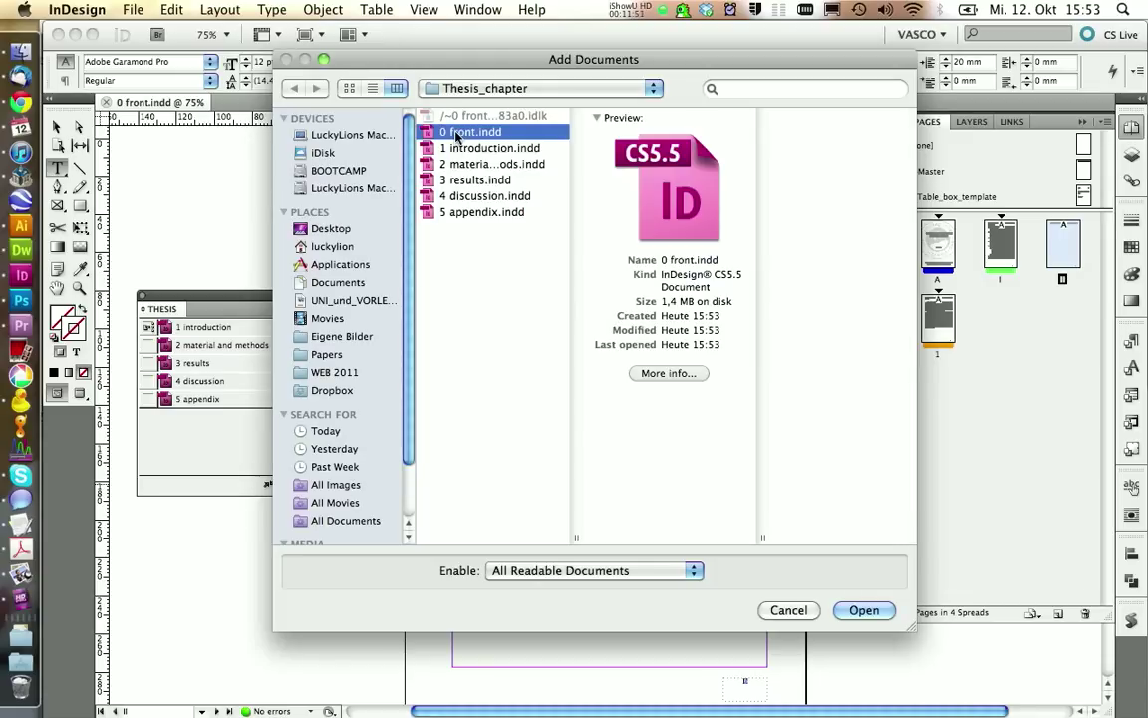
left_click(863, 610)
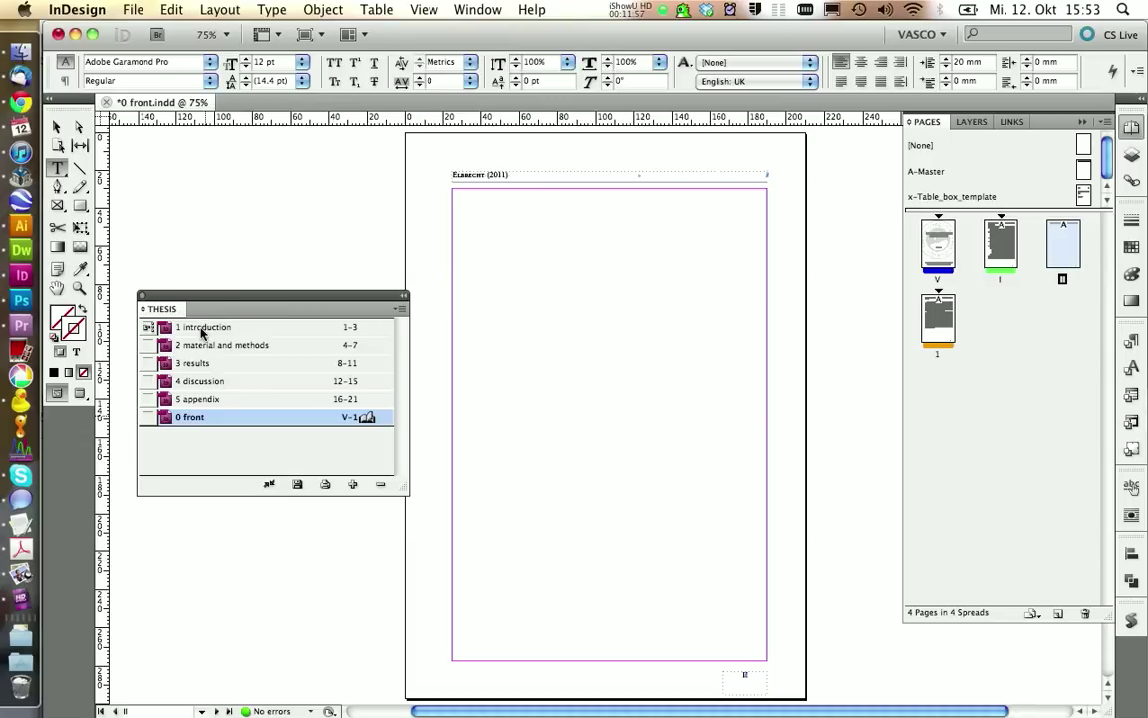
left_click_drag(202, 334, 199, 327)
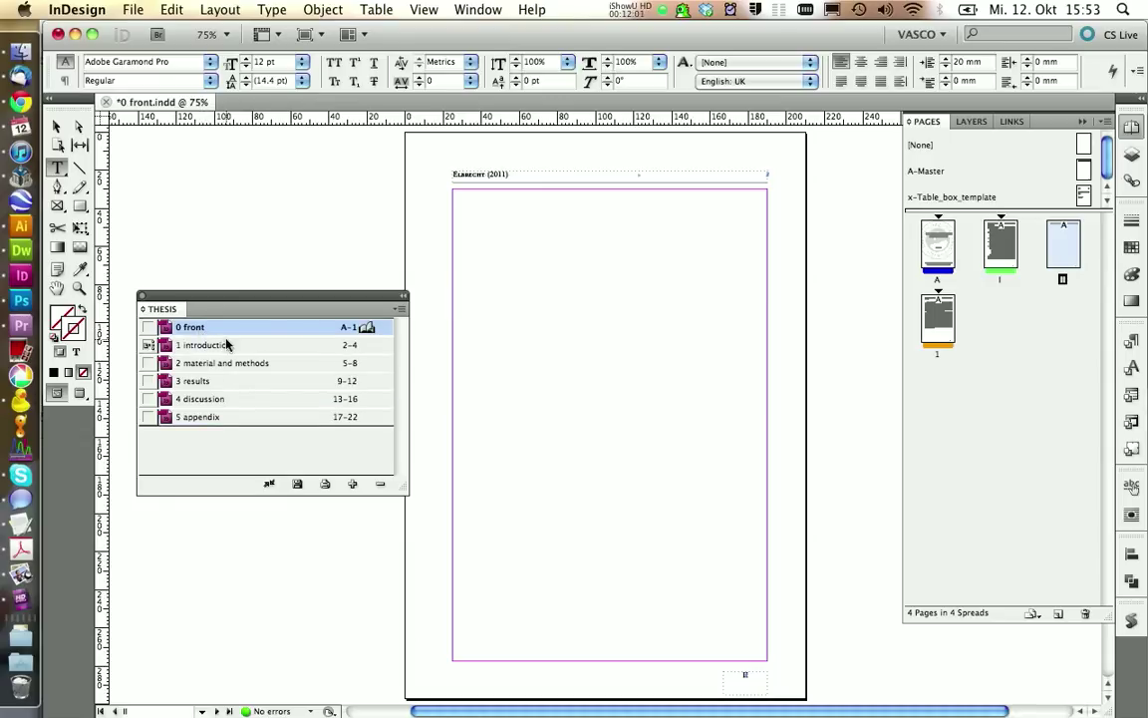
left_click(189, 345)
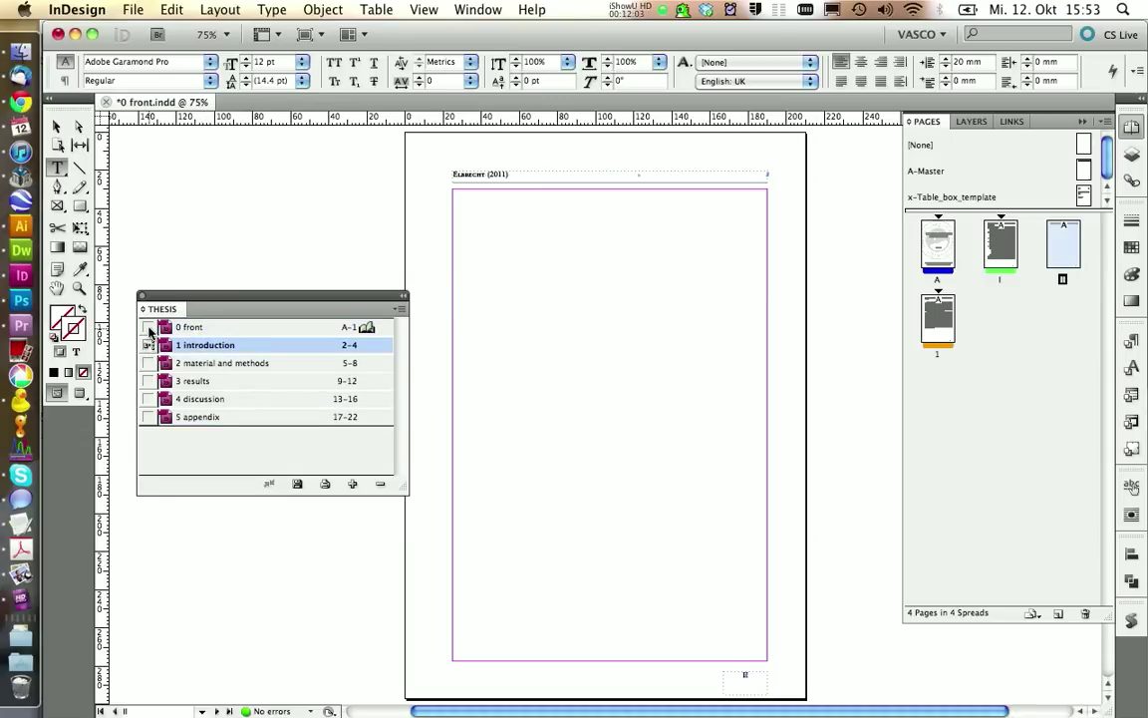
left_click(148, 328)
left_click(302, 484)
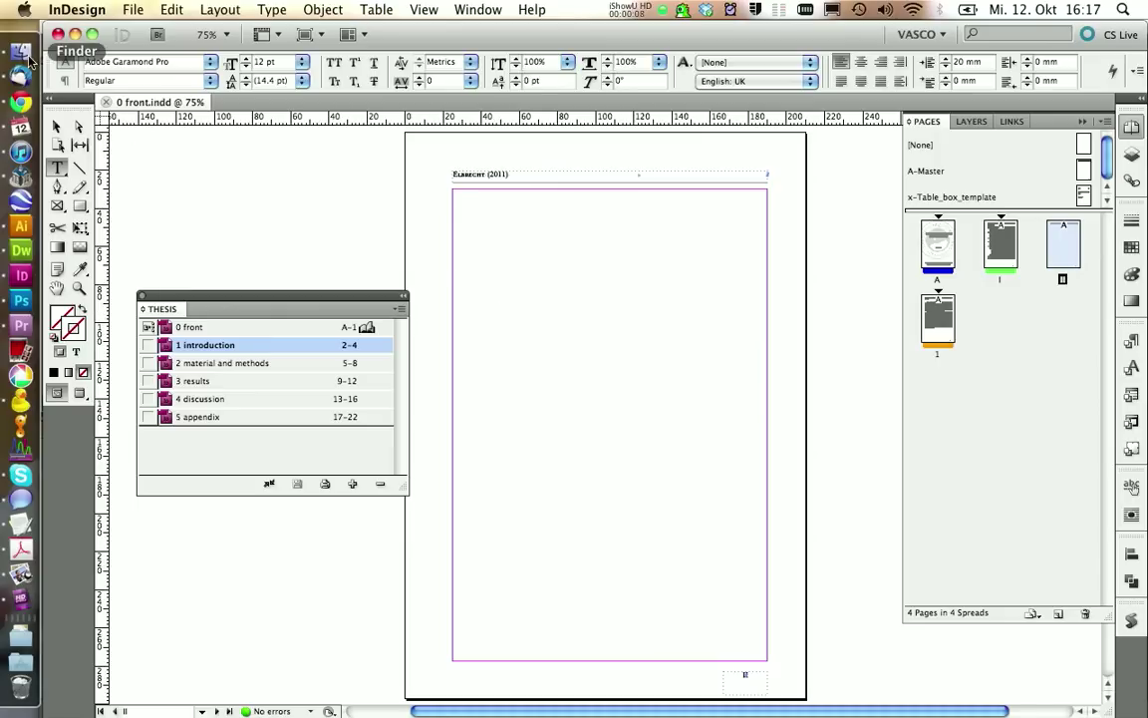
In Finder, move the leftover book_temp.indd file to the Trash.
left_click(30, 60)
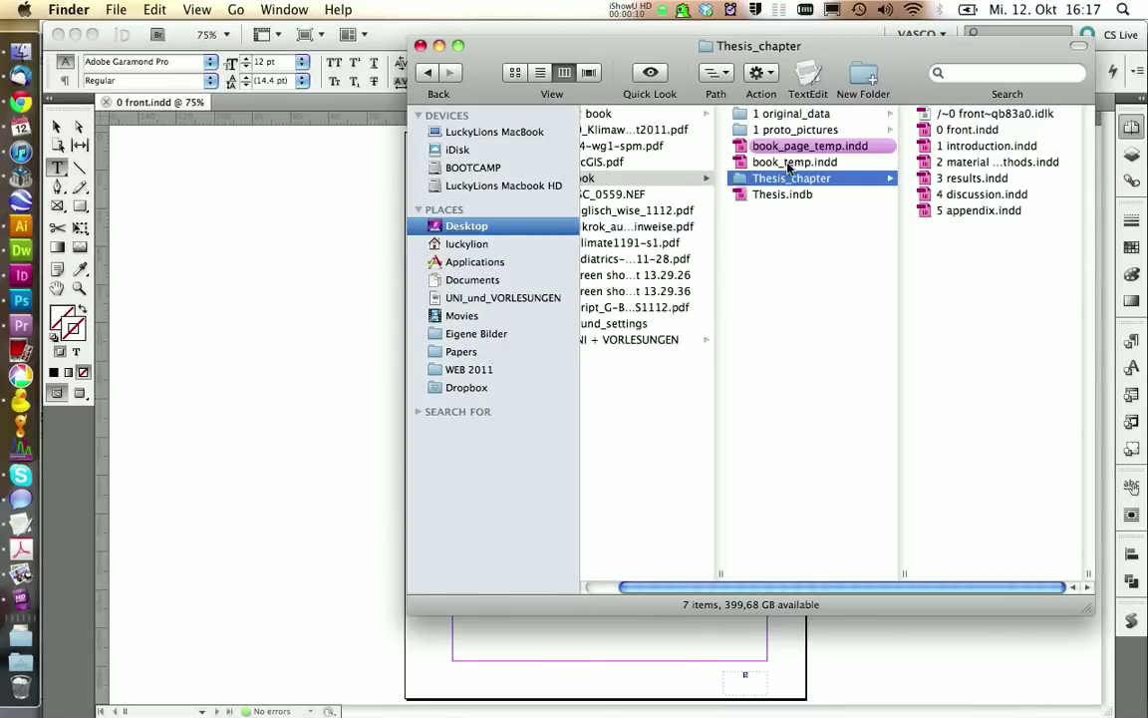
left_click(762, 163)
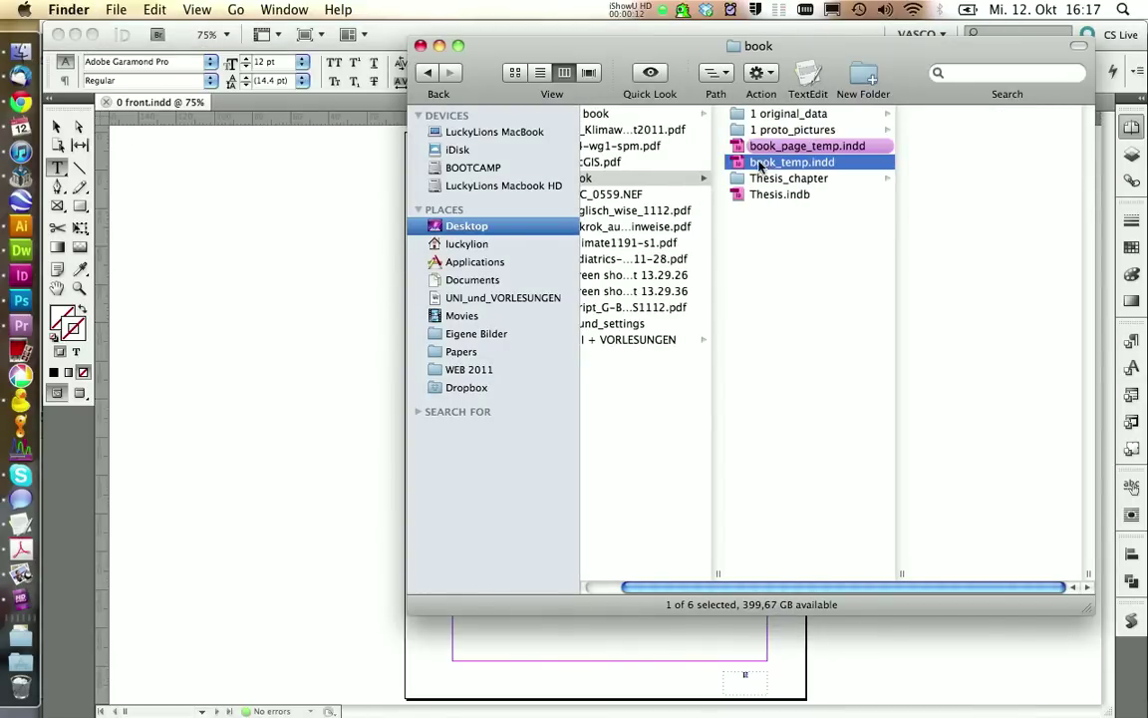
right_click(752, 164)
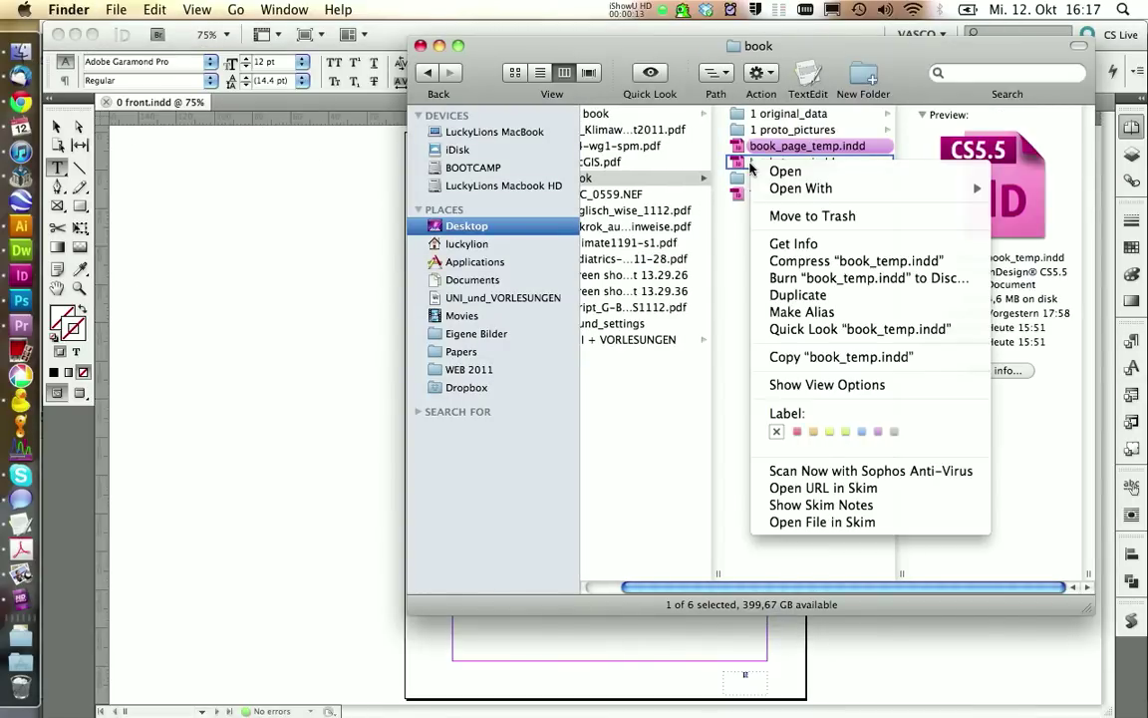
left_click(811, 216)
Check the Thesis_chapter files and Thesis.indb, then return to InDesign.
left_click(833, 163)
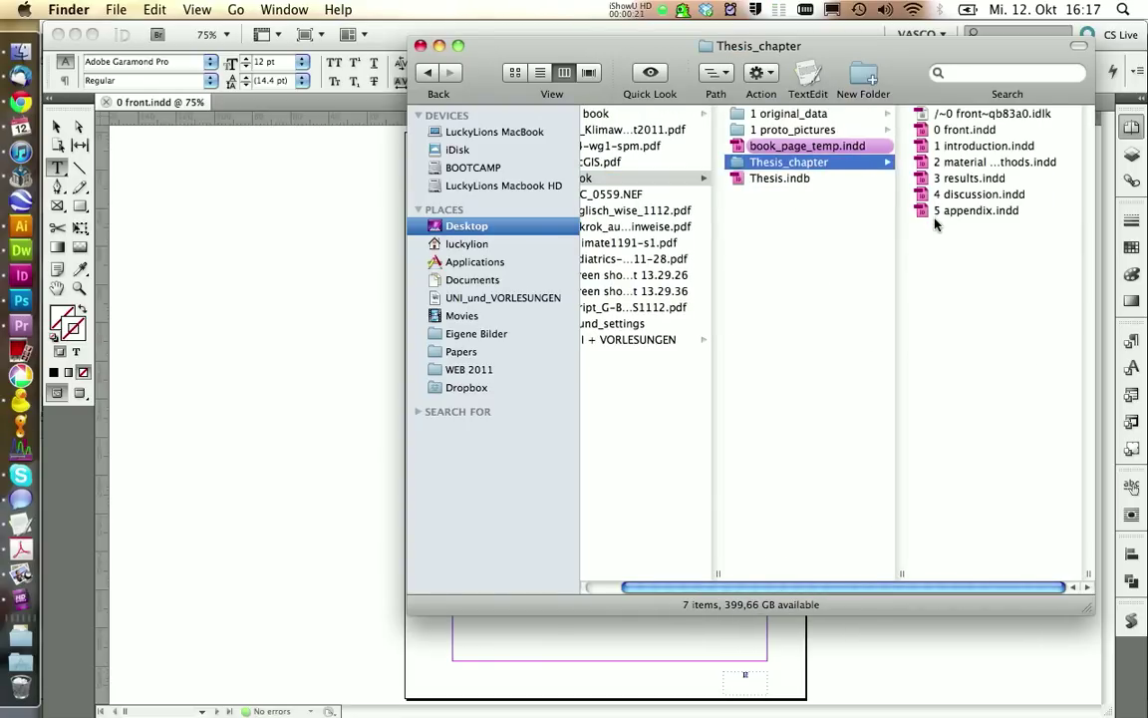
left_click_drag(962, 227, 940, 132)
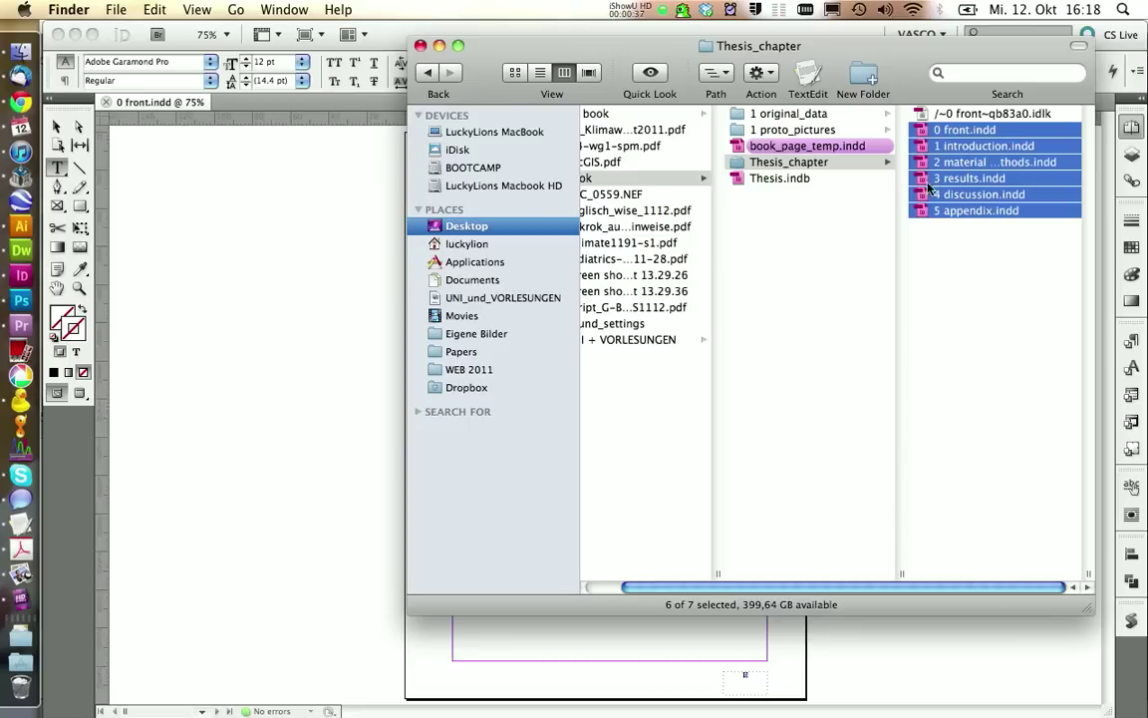
left_click(783, 181)
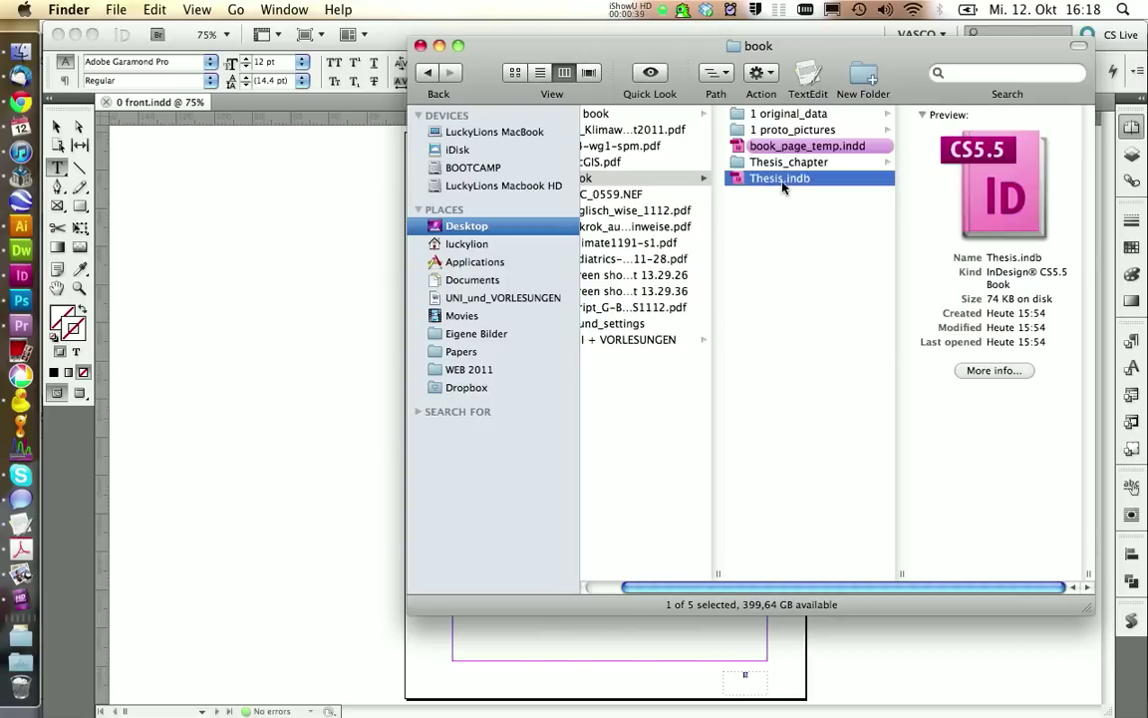
left_click(782, 163)
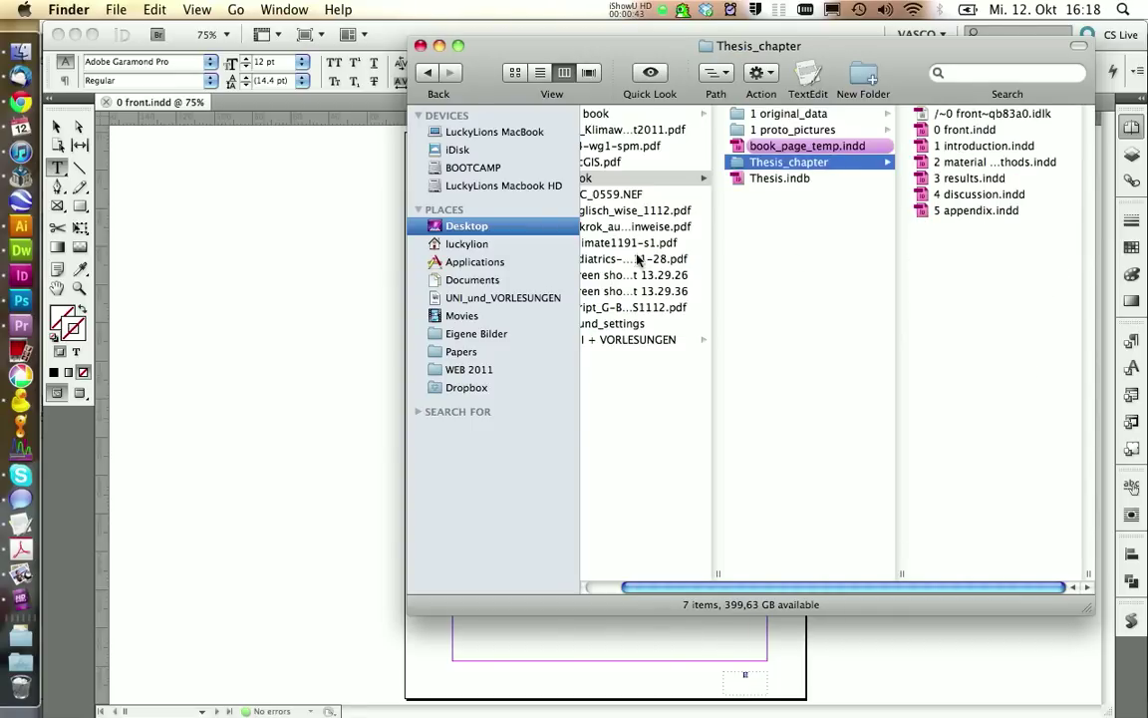
left_click(314, 245)
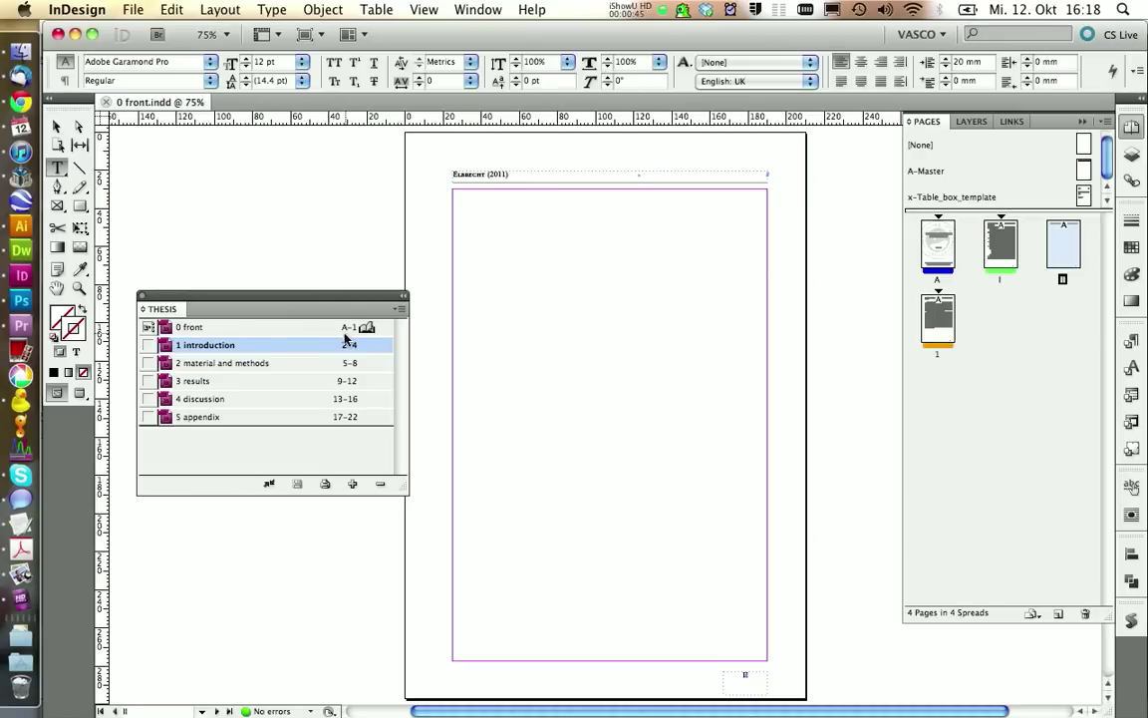
Open the 2 material and methods chapter from the book and zoom in on its opening headings.
left_click(200, 365)
double_click(200, 365)
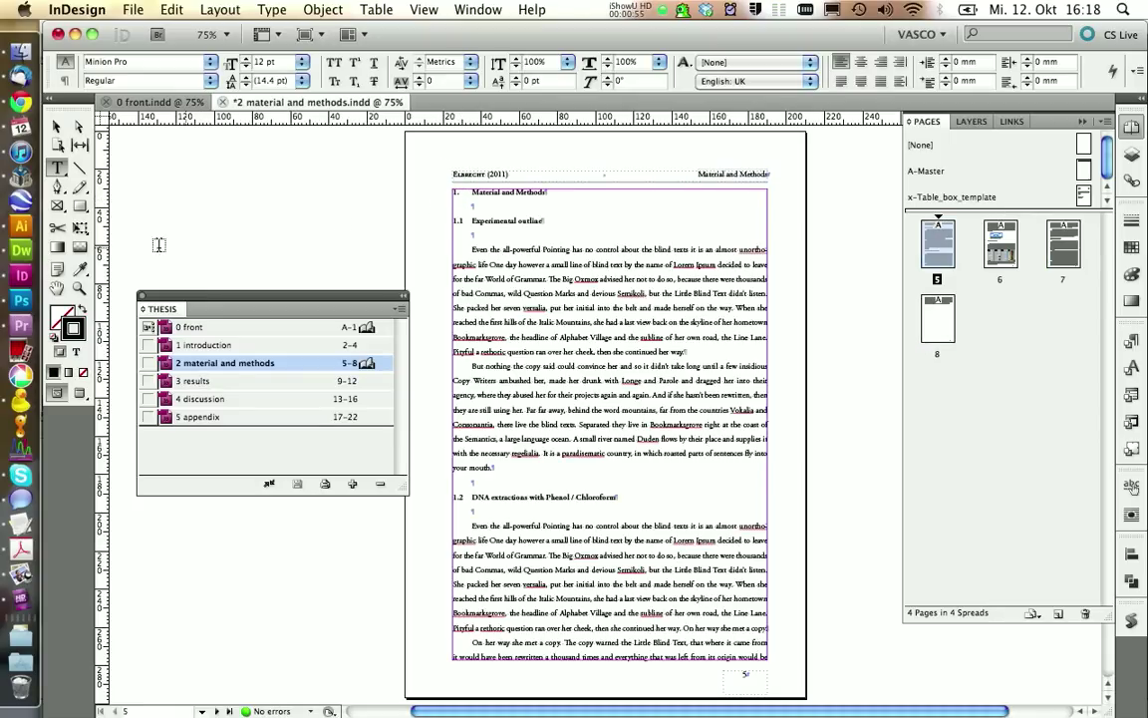
left_click(80, 288)
left_click_drag(352, 132, 840, 428)
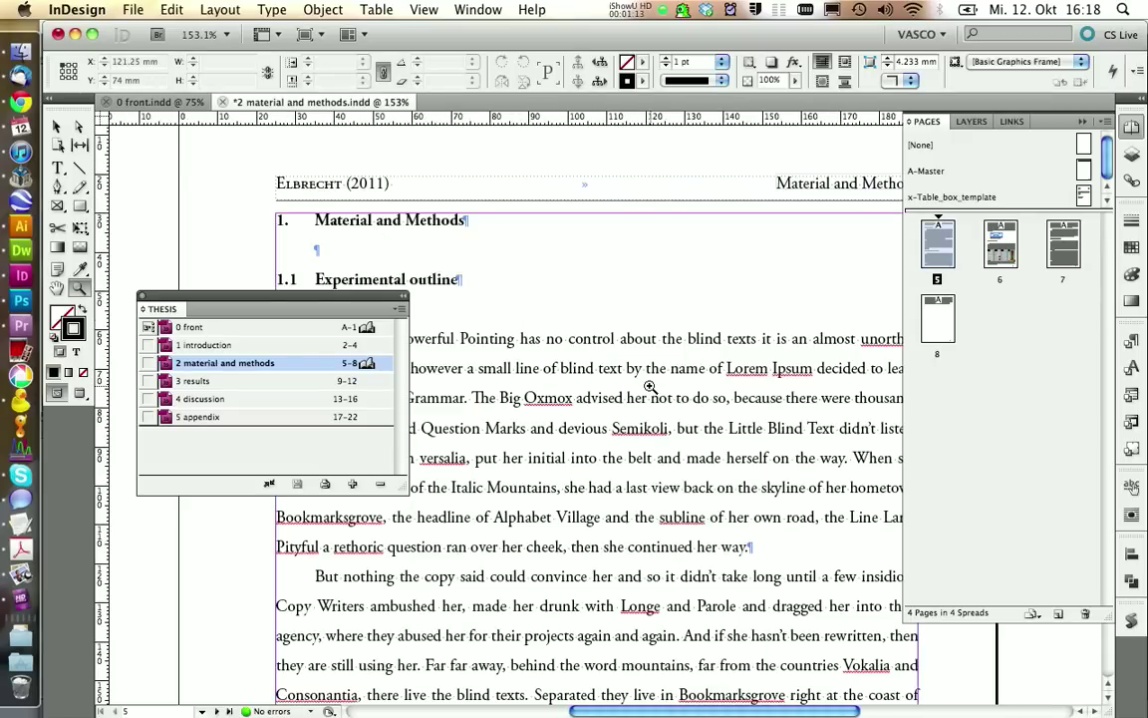
In 0 front, open the head 1 paragraph style's options for editing.
left_click(154, 102)
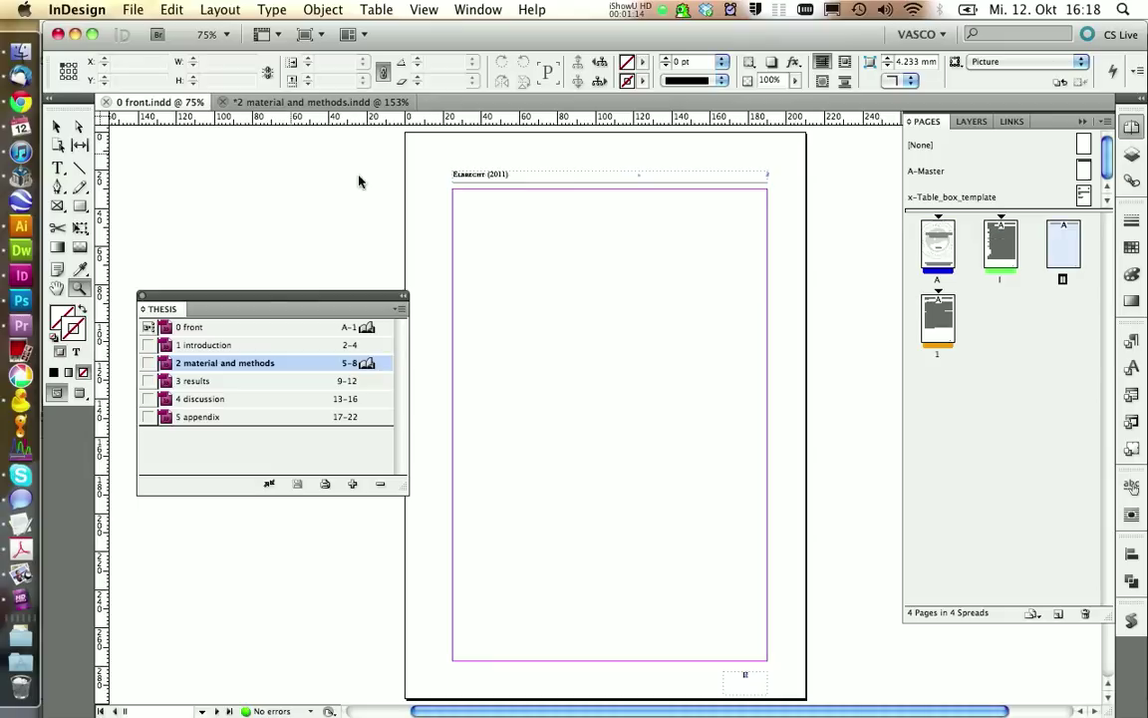
left_click(1130, 340)
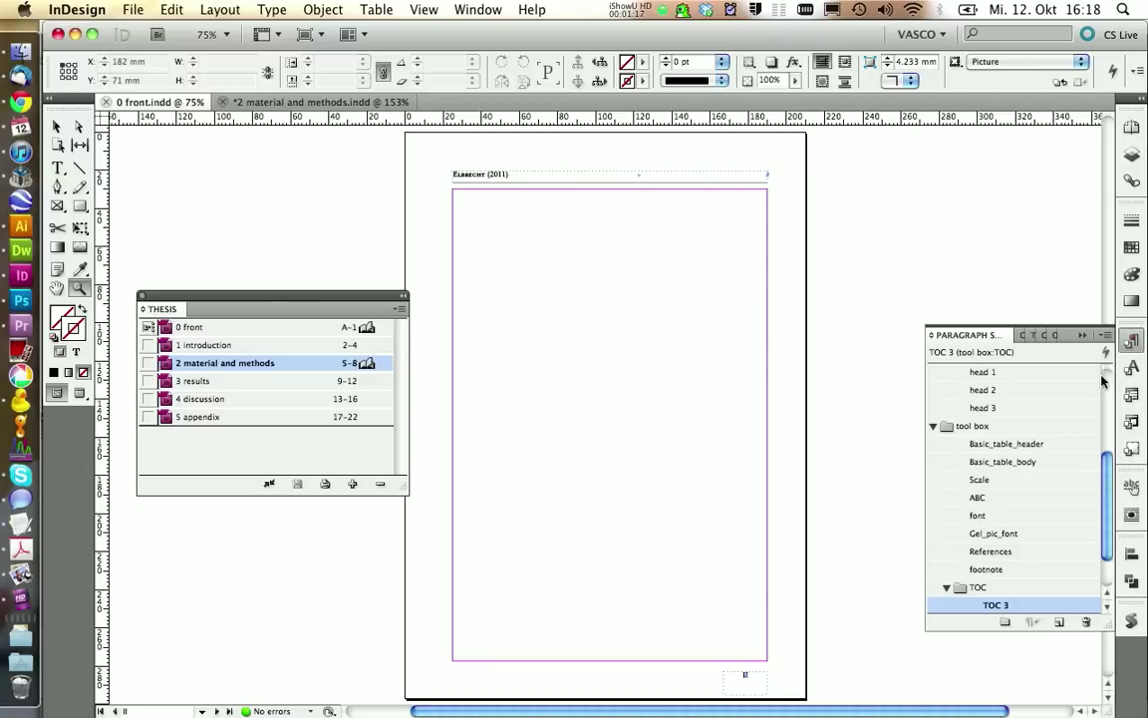
left_click(934, 427)
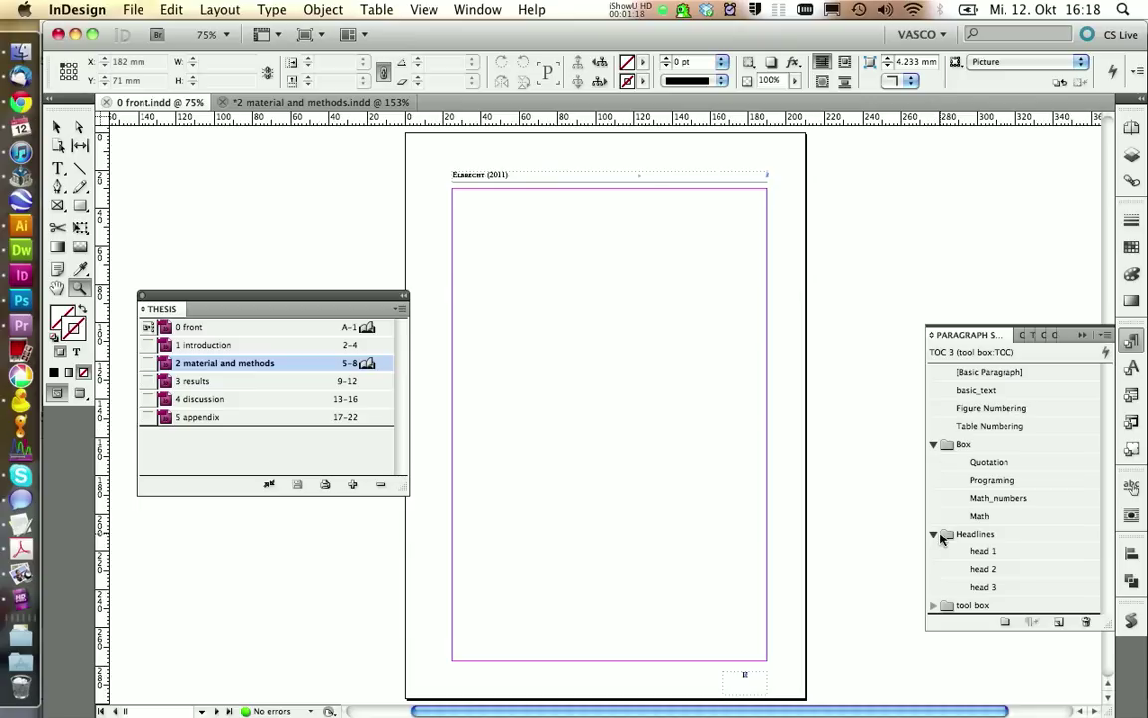
left_click(971, 551)
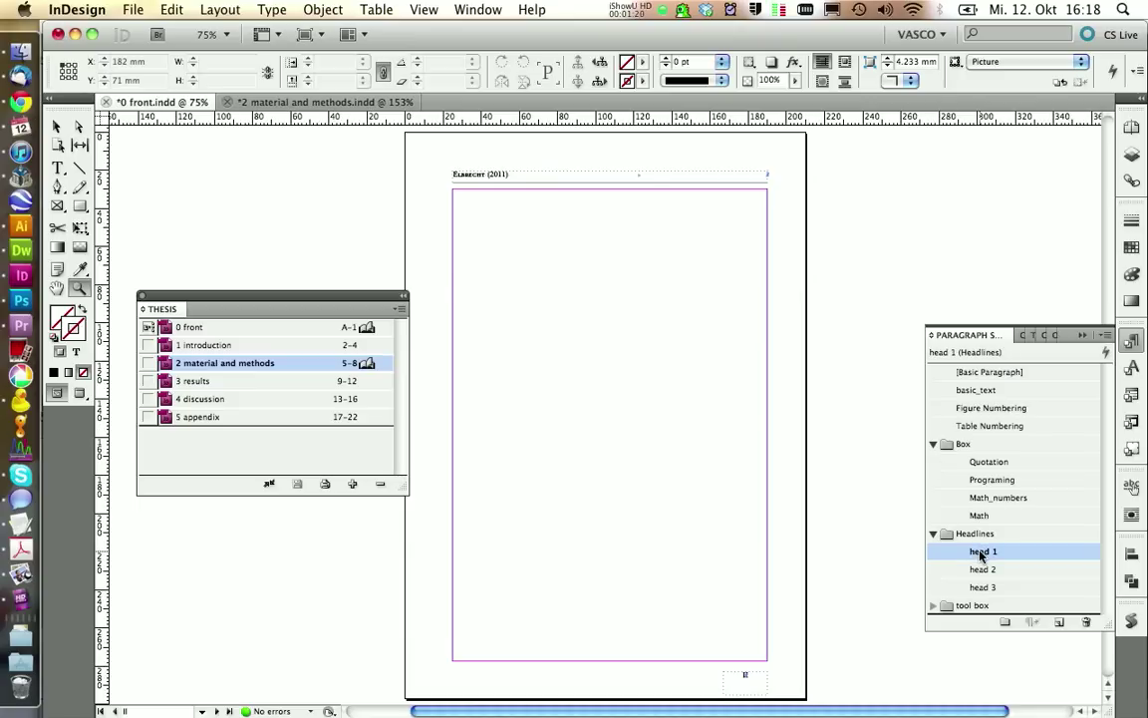
right_click(972, 554)
left_click(945, 560)
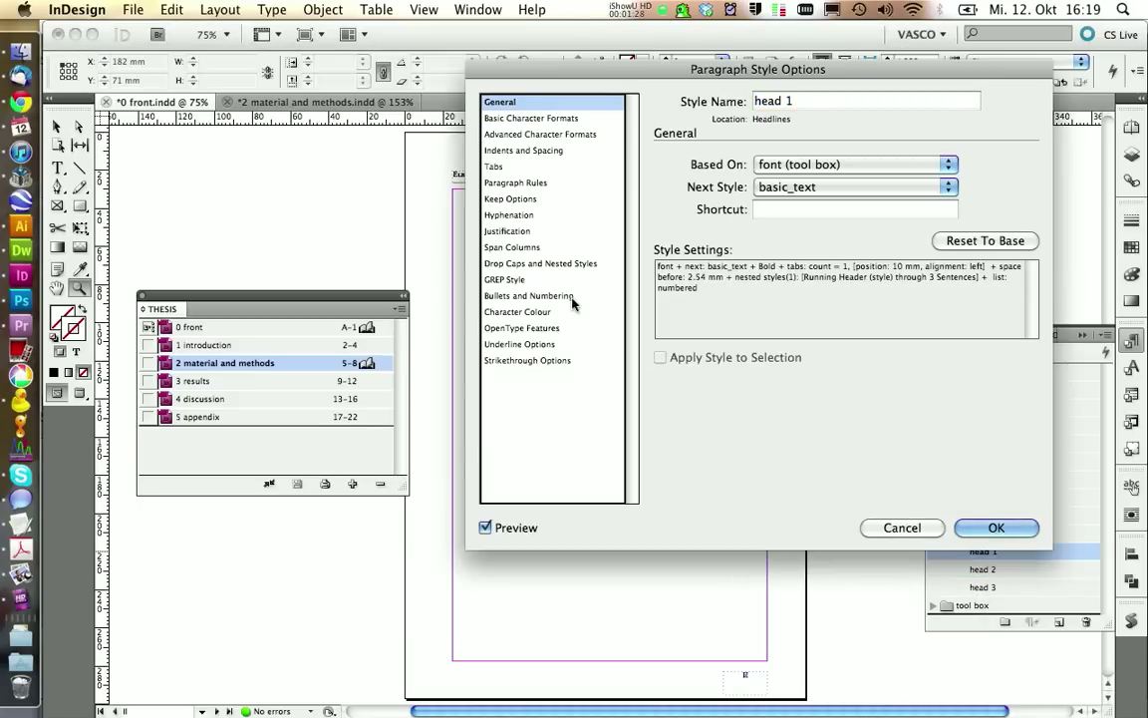
Number head 1 on a new list named 'Headline Num' that continues across book documents.
left_click(568, 297)
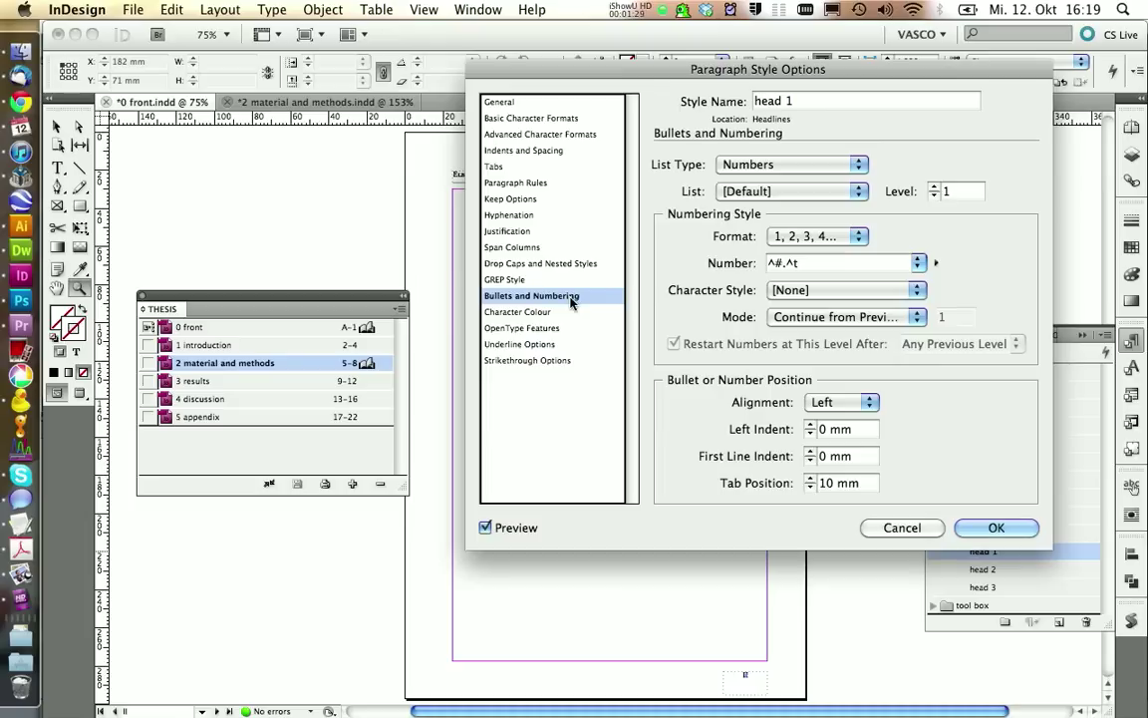
left_click(734, 190)
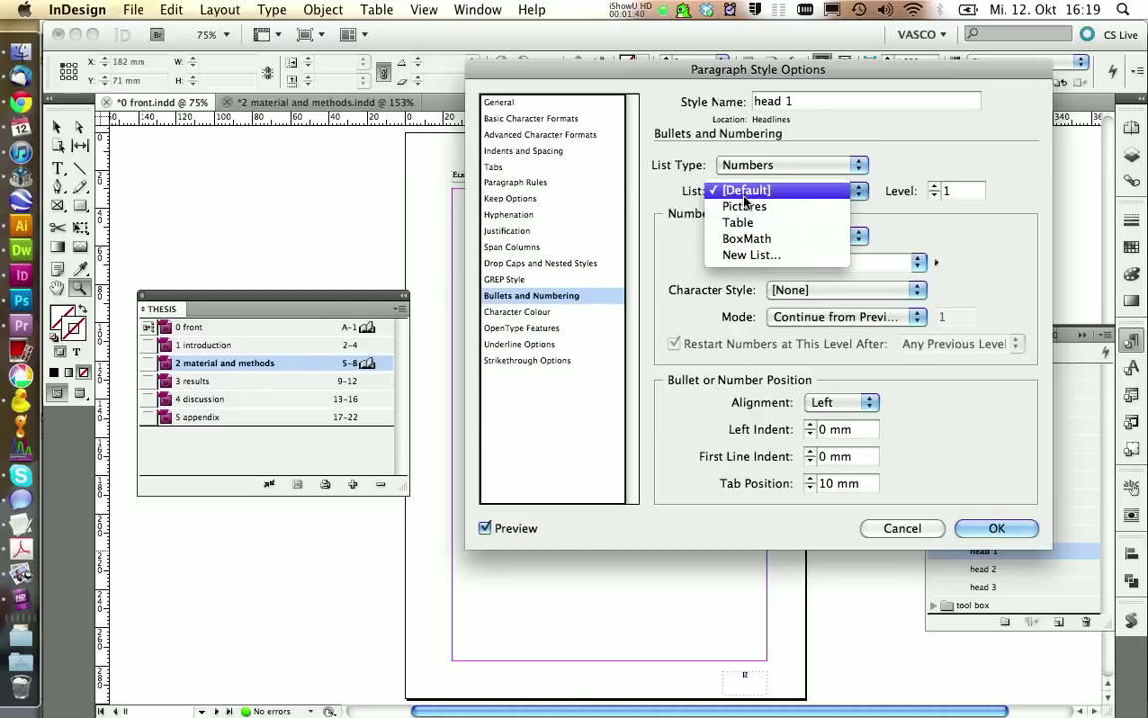
left_click(753, 255)
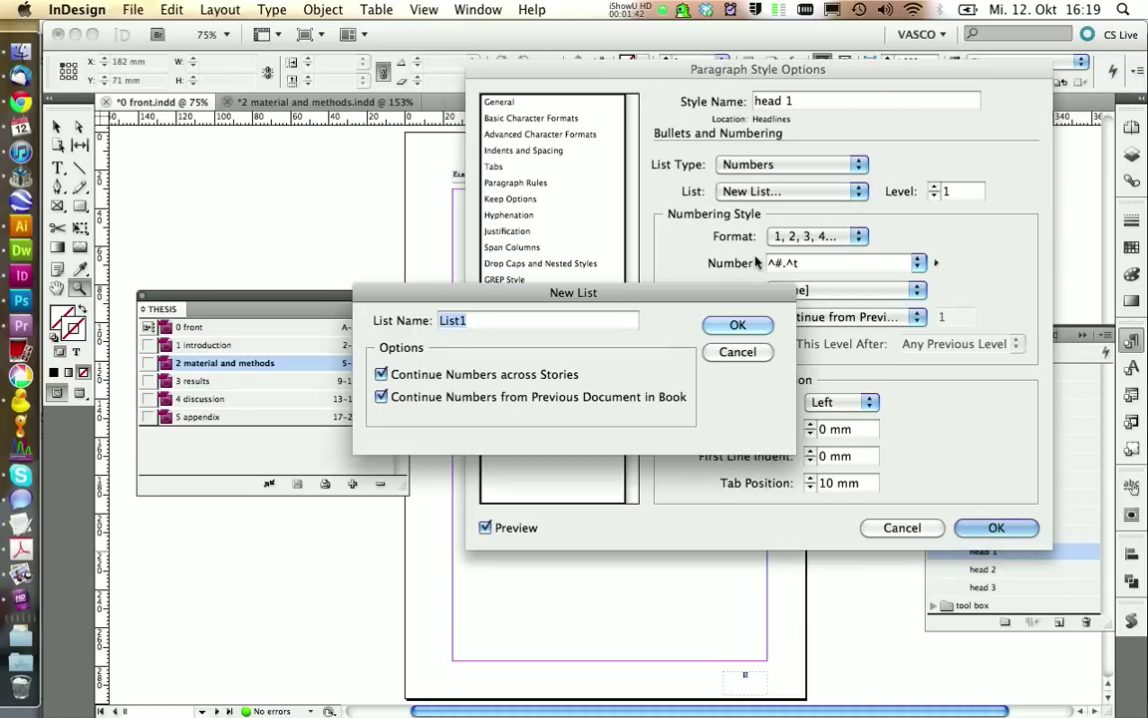
type("Ch")
key("BackSpace")
key("BackSpace")
type("Headline Num")
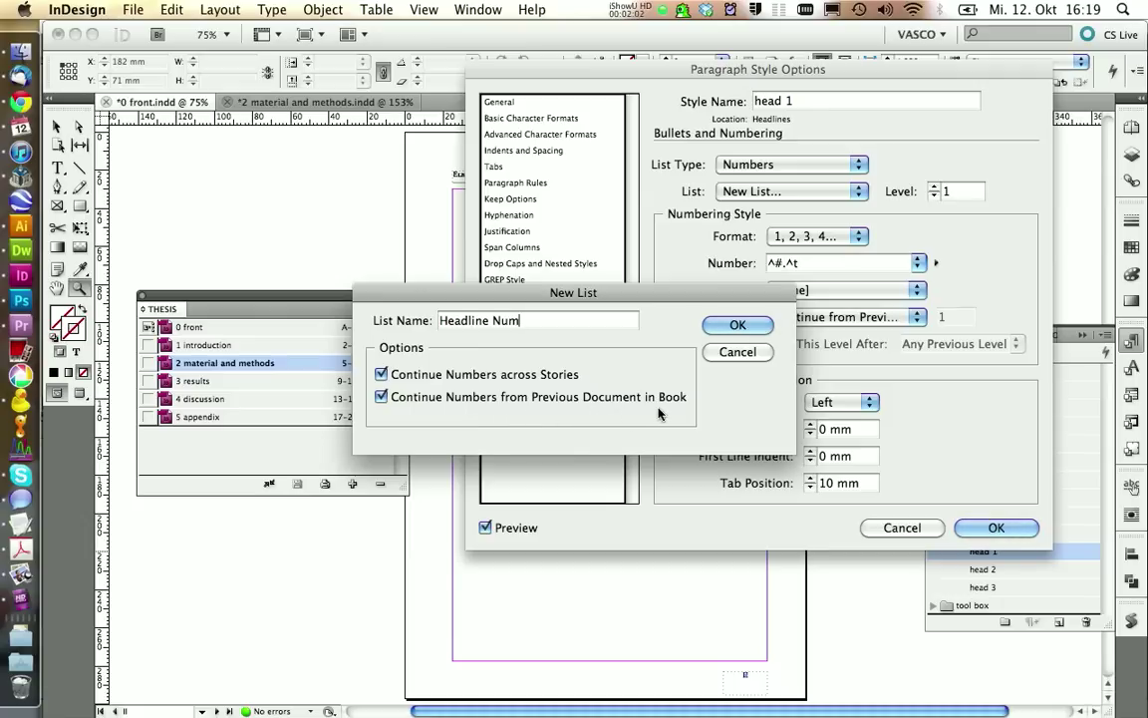
left_click(737, 325)
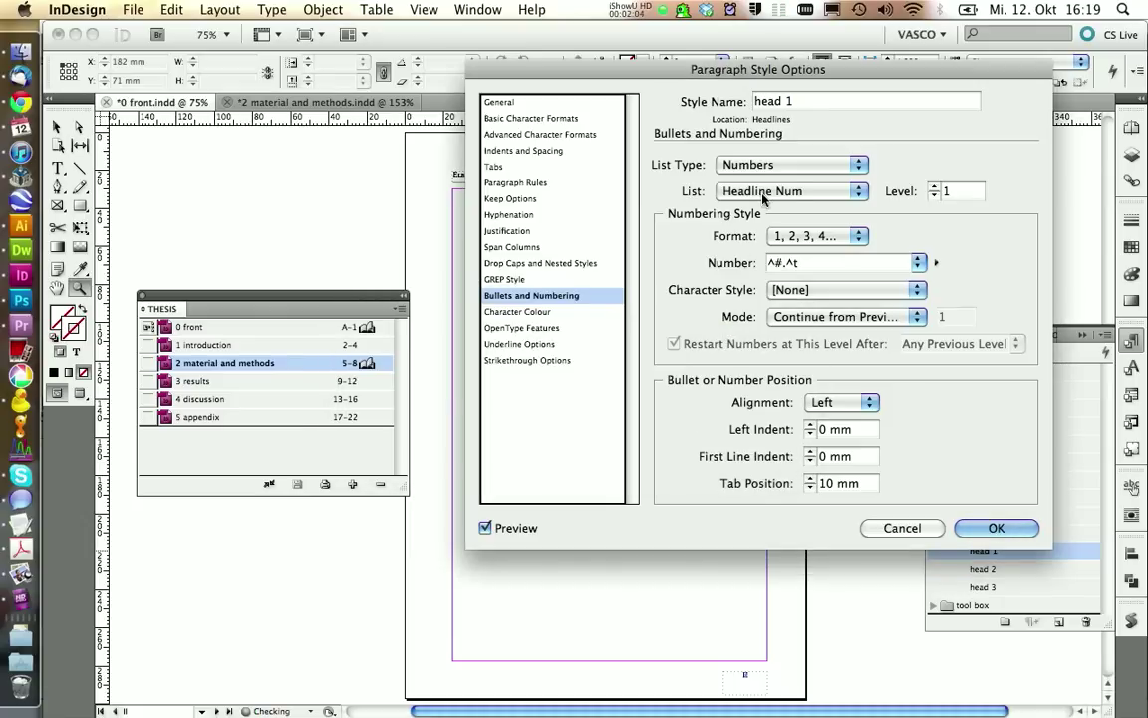
left_click(981, 529)
Put the head 2 paragraph style on the Headline Num numbering list.
right_click(983, 569)
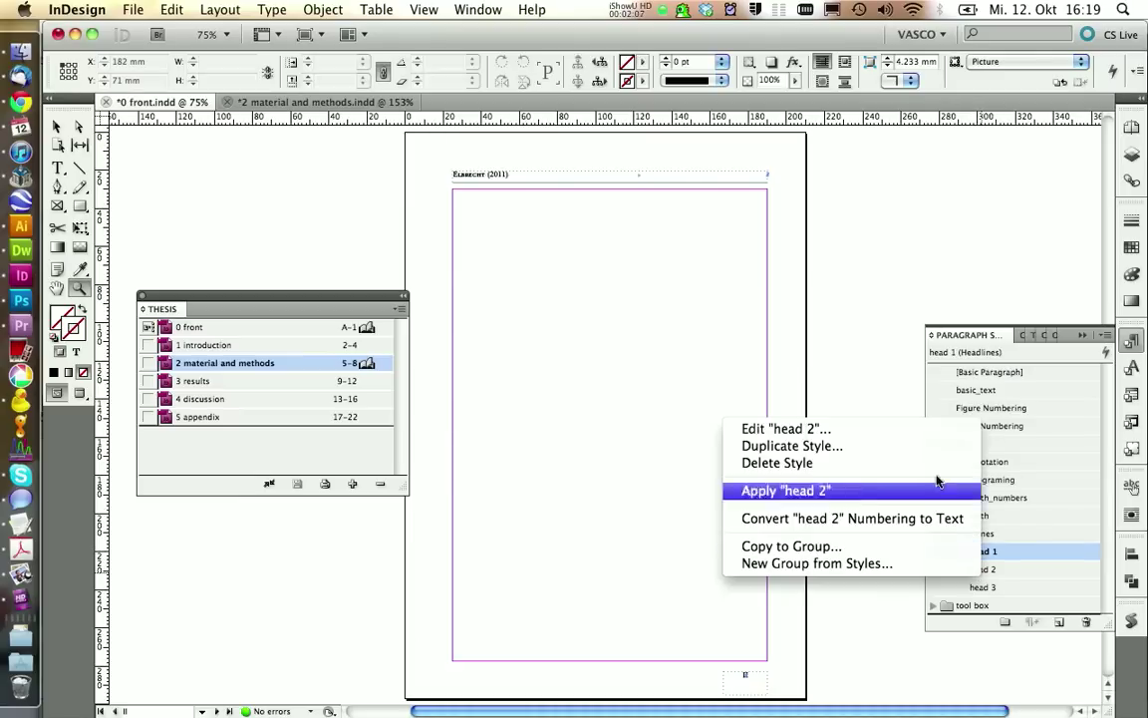
left_click(899, 428)
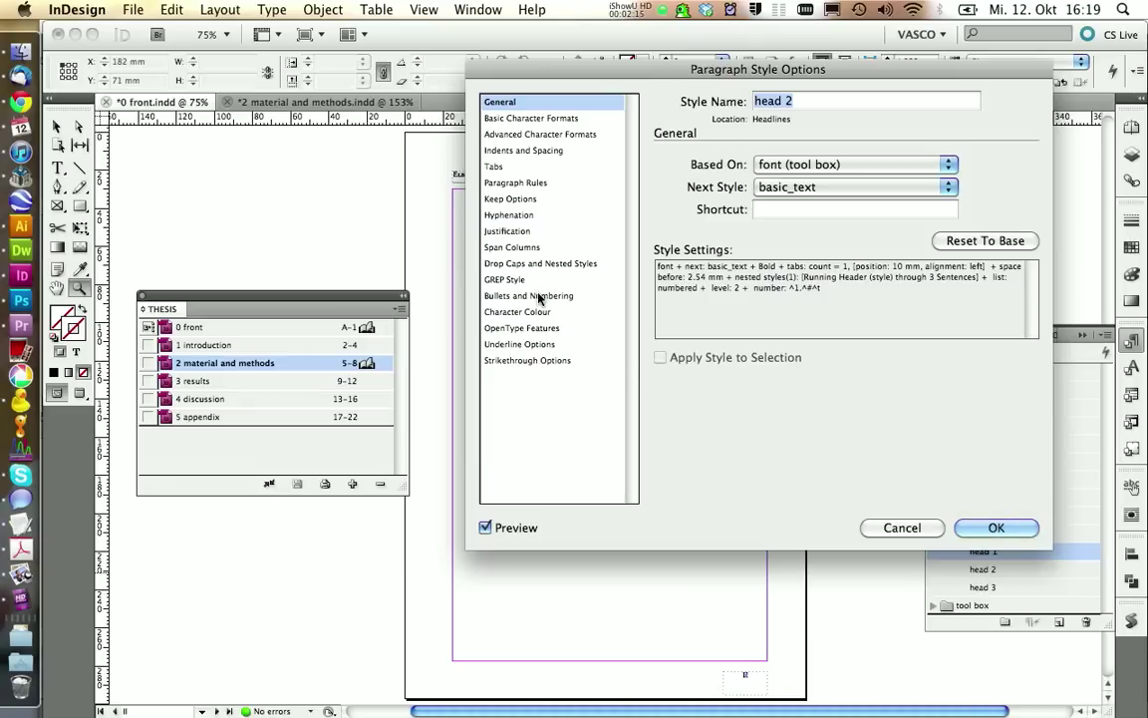
left_click(539, 297)
left_click(776, 196)
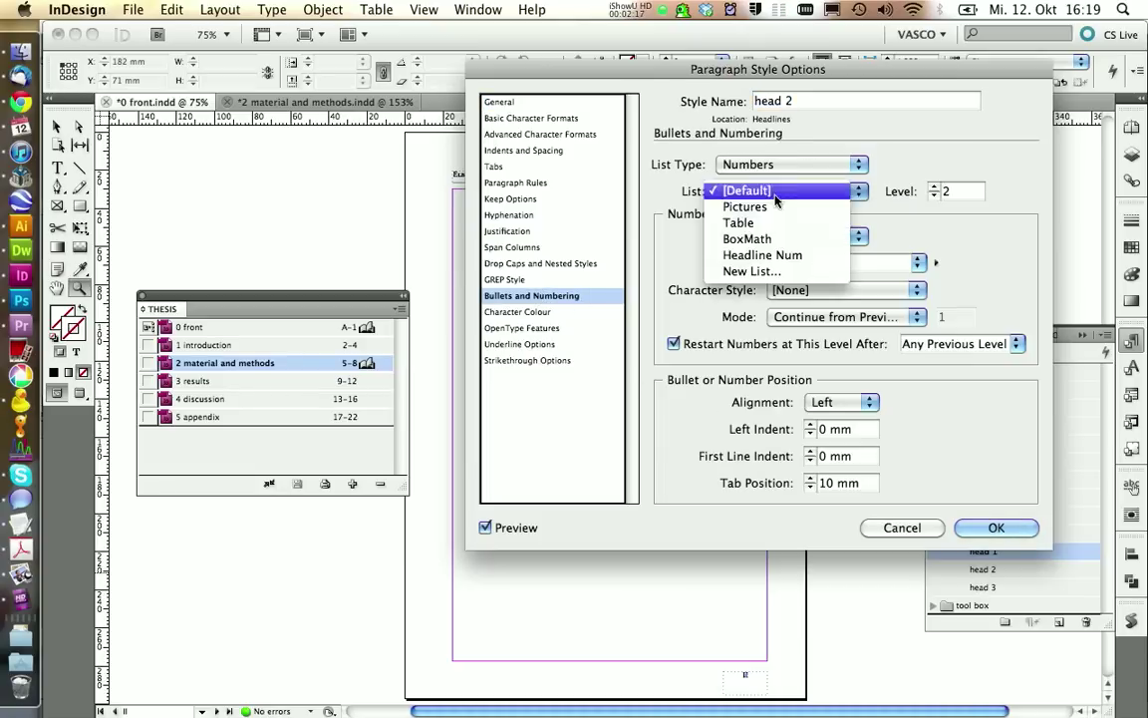
left_click(764, 256)
left_click(1023, 532)
Put head 3 on the Headline Num list and save the 0 front document.
right_click(982, 587)
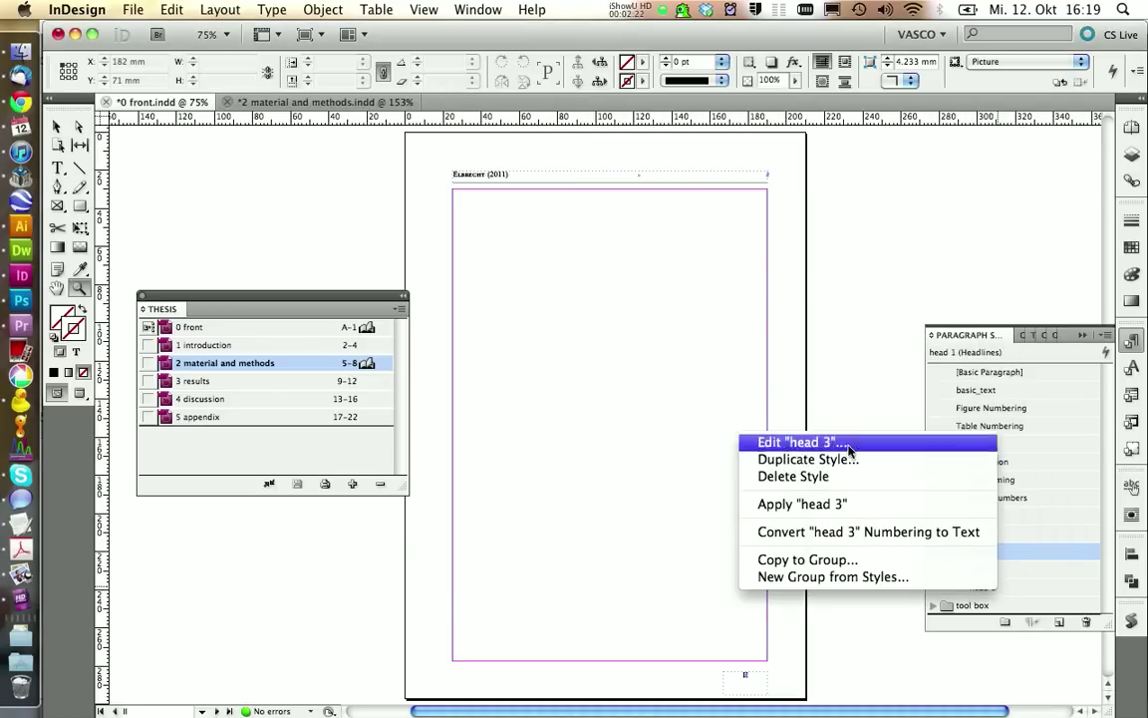
left_click(794, 441)
left_click(532, 296)
left_click(788, 192)
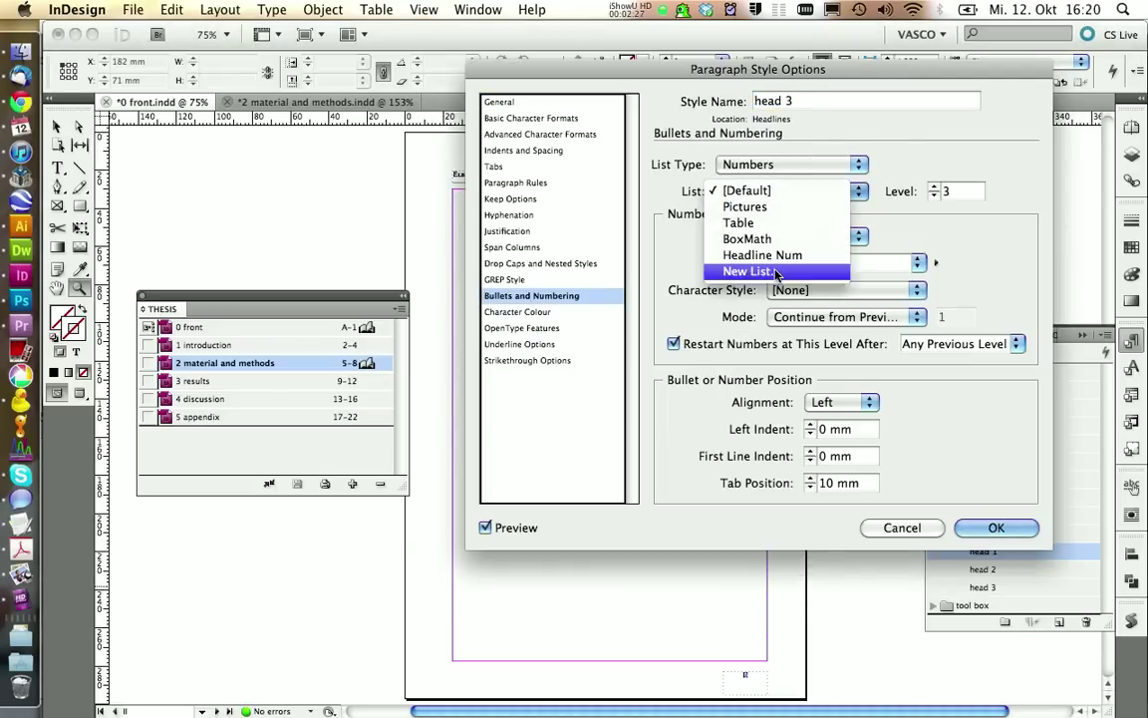
left_click(764, 255)
left_click(996, 527)
key("super+s")
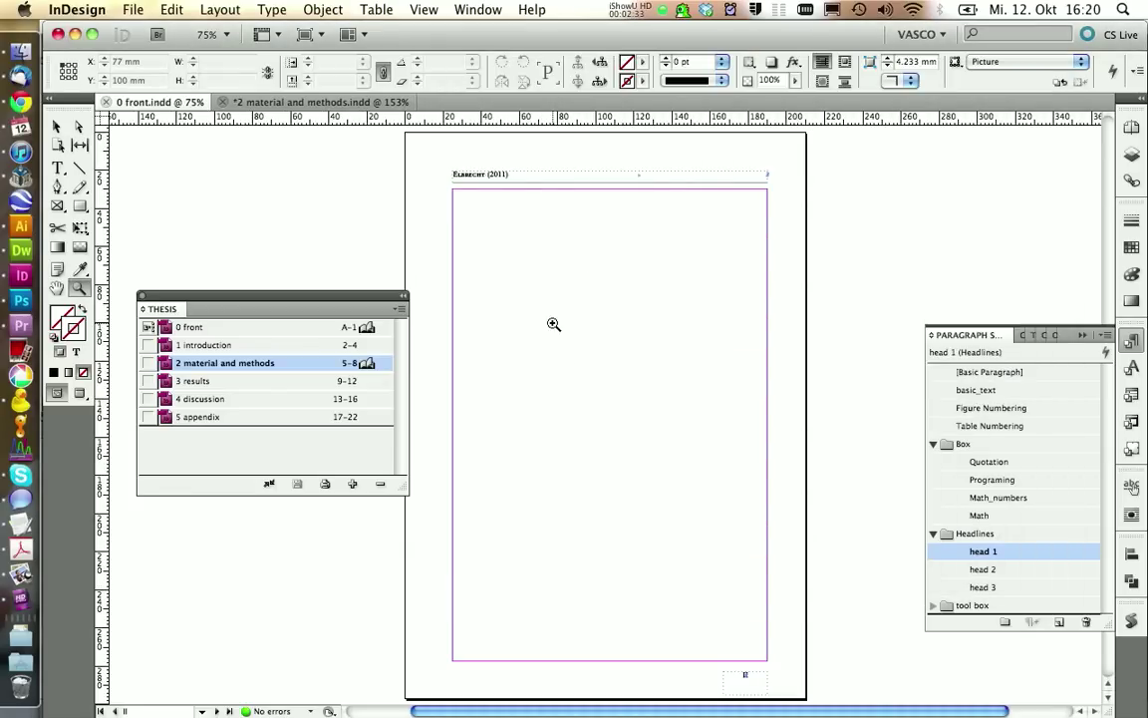
left_click(201, 331)
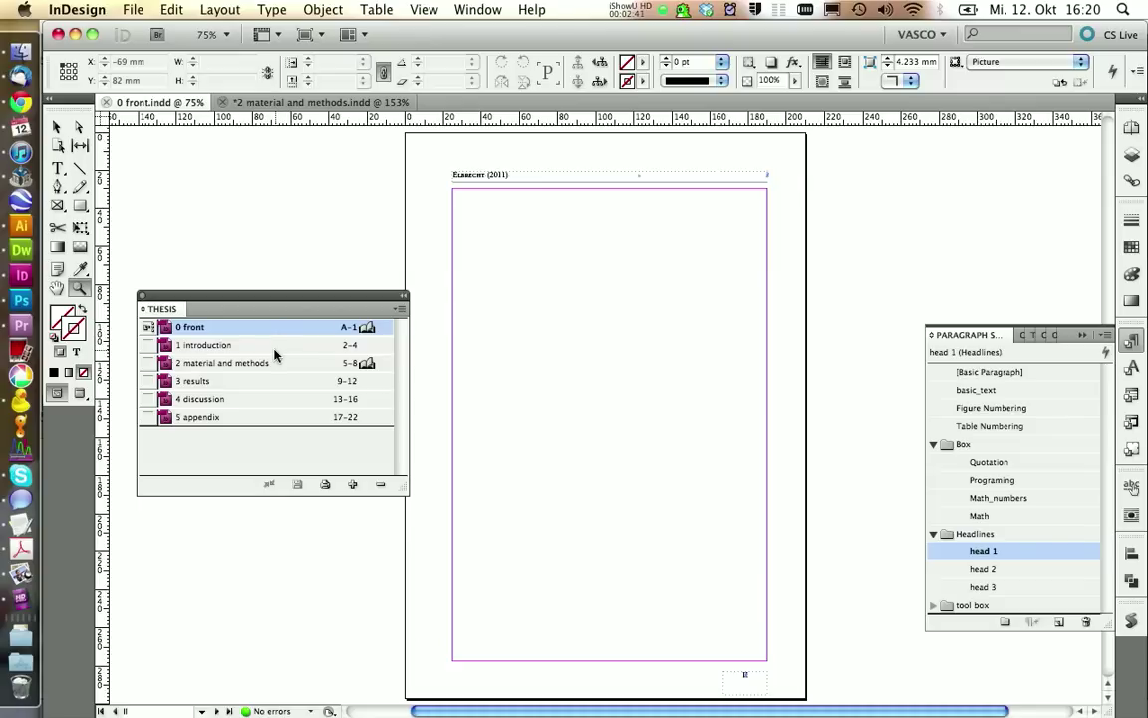
Synchronise styles from 0 front into chapters 1 introduction through 5 appendix.
left_click(221, 346)
left_click(202, 416, "shift")
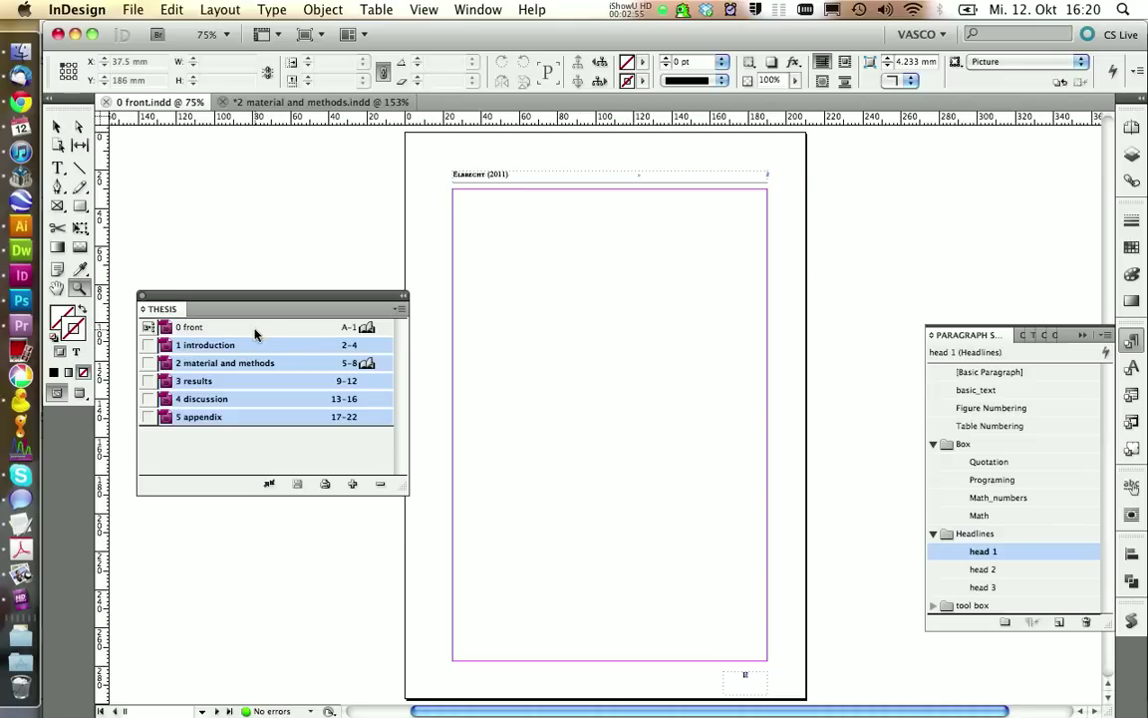
left_click(267, 486)
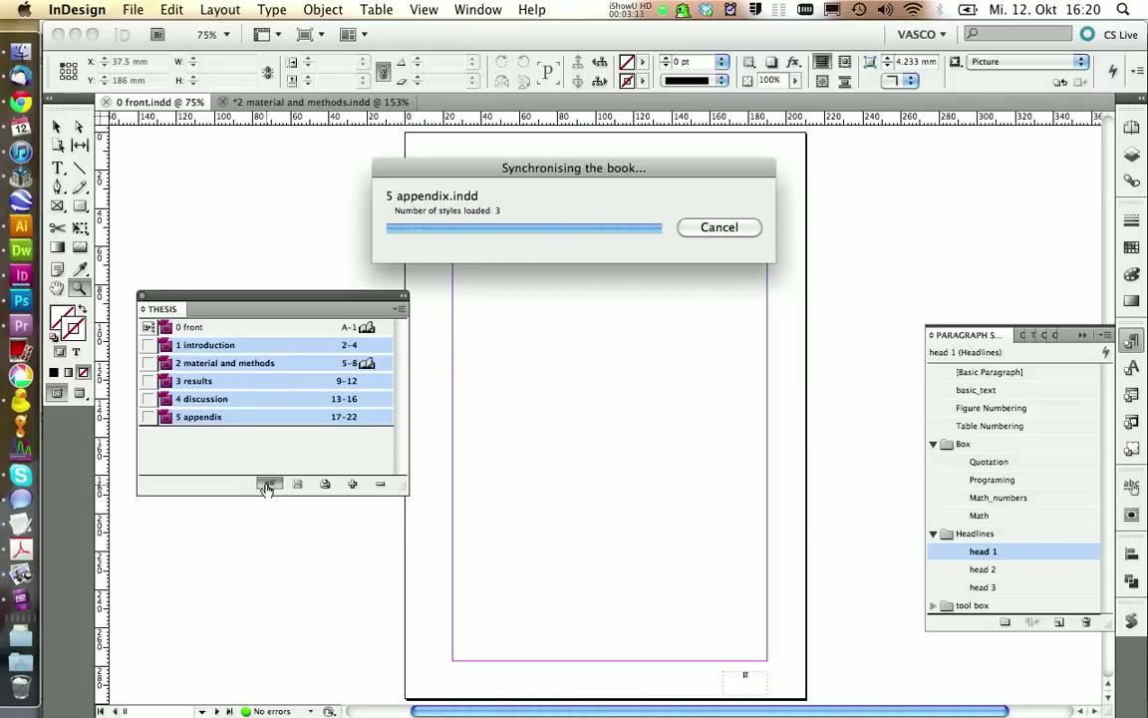
left_click(736, 418)
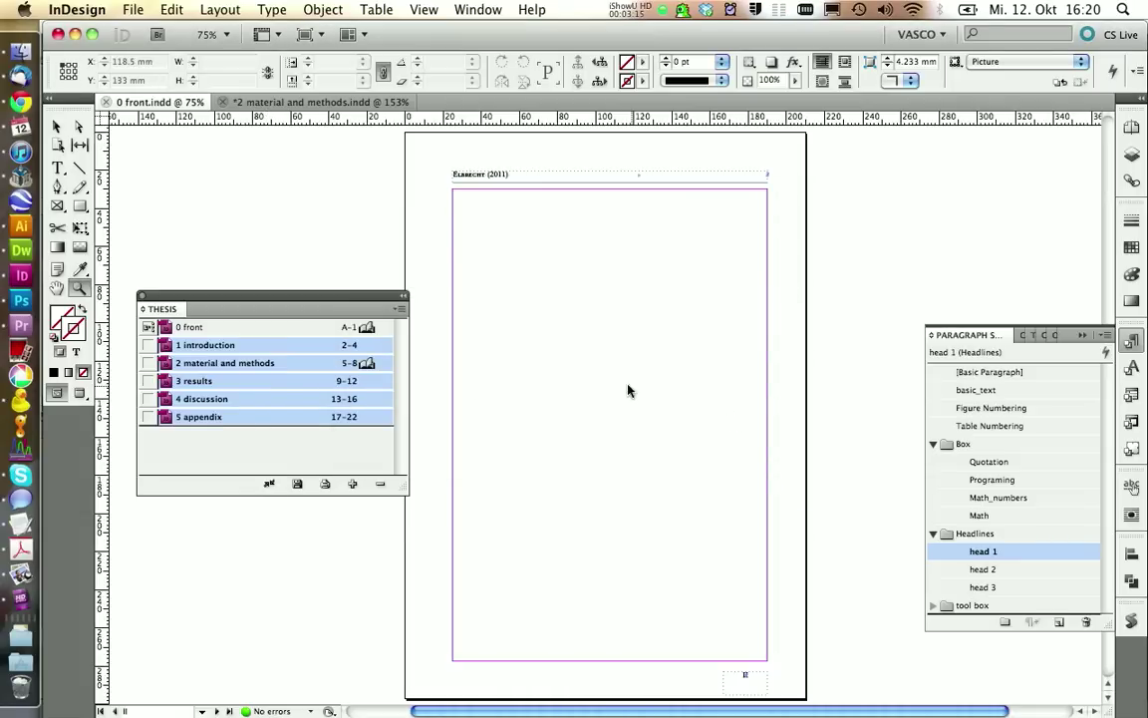
Bring the 2 material and methods document forward to view its numbered headings.
scroll(624, 388, "up", 10)
scroll(624, 354, "down", 8)
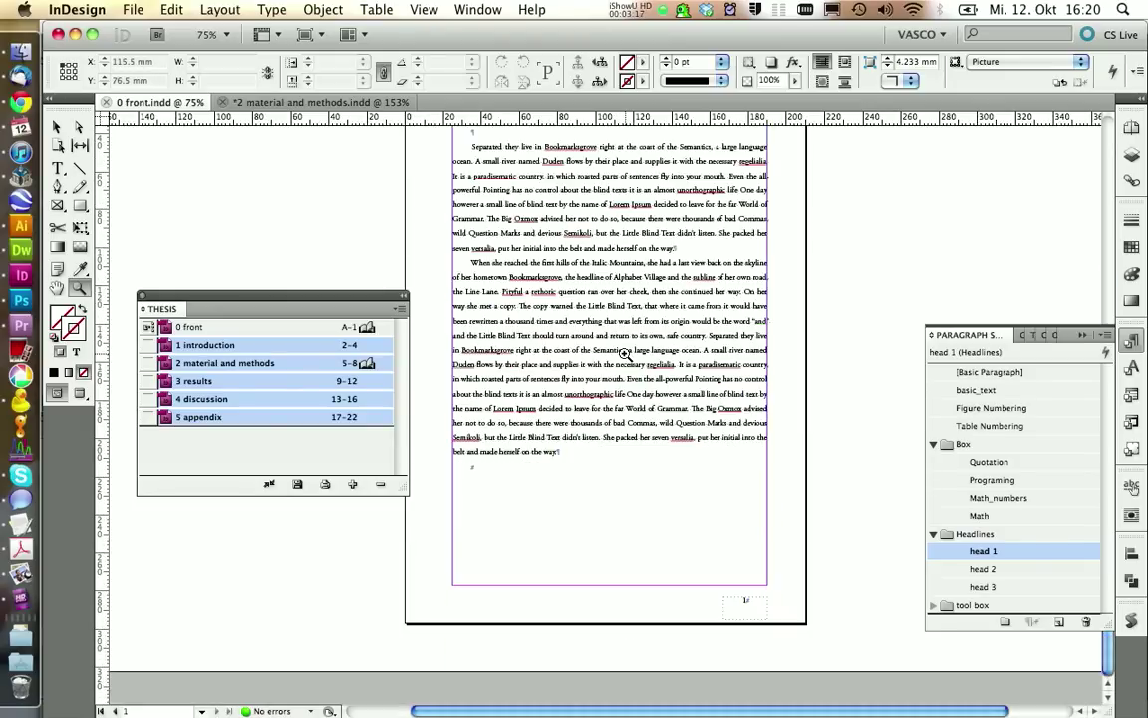
scroll(618, 357, "up", 4)
scroll(484, 386, "down", 2)
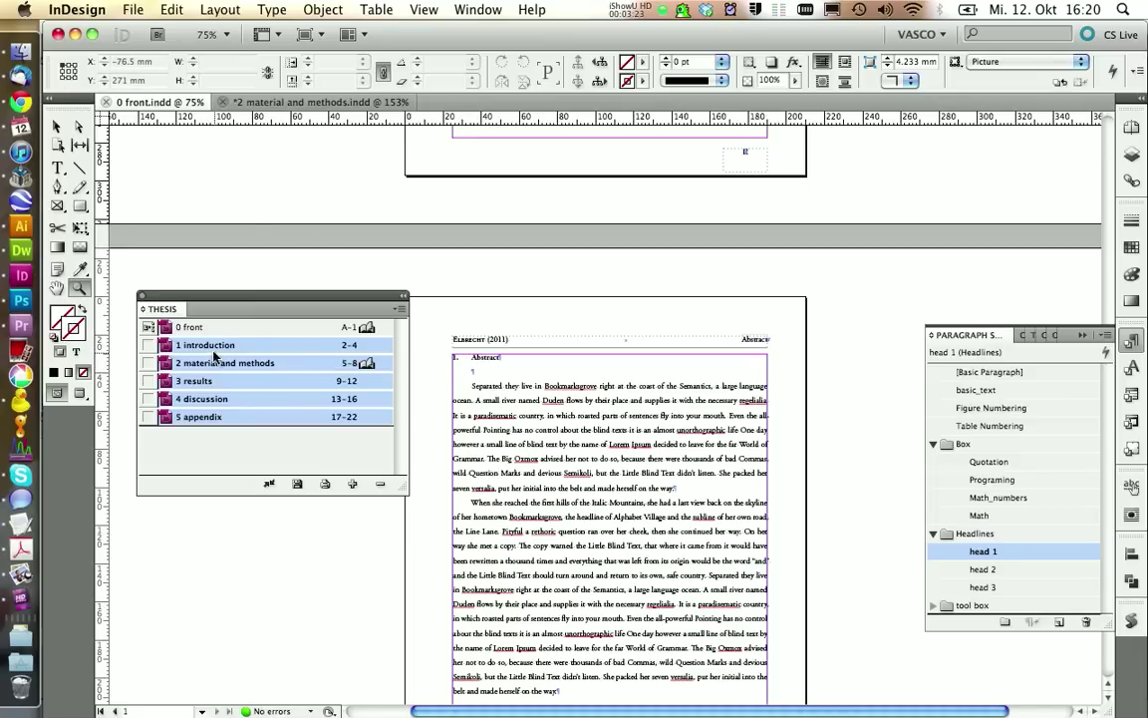
left_click(280, 103)
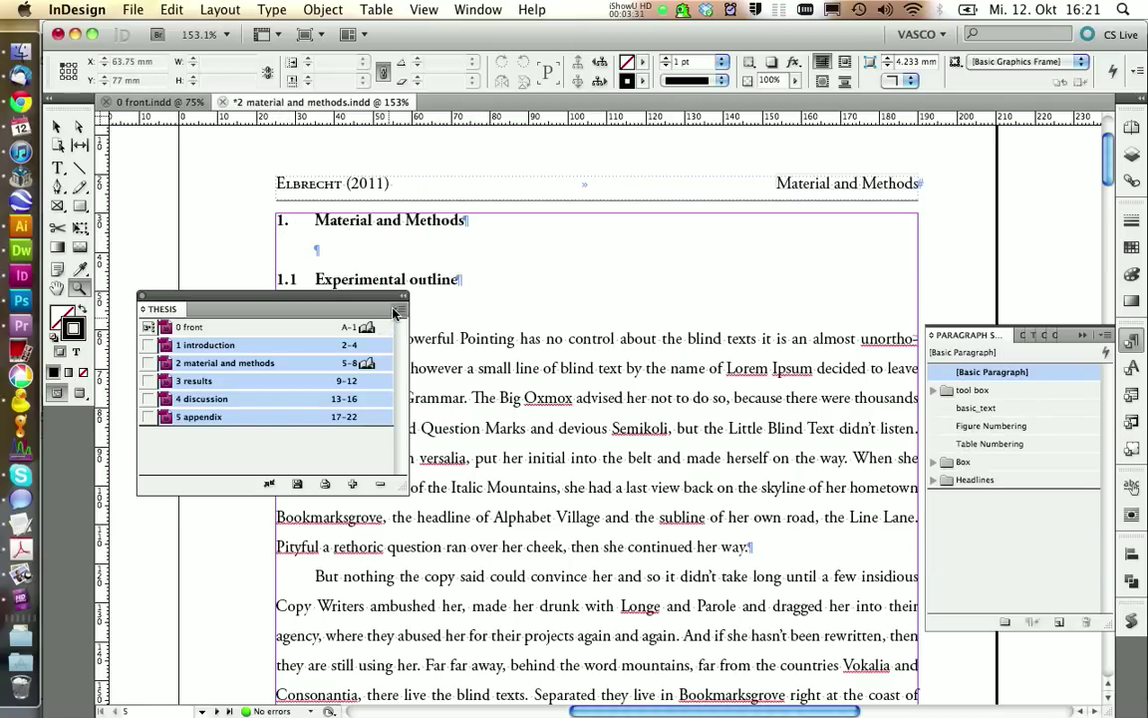
left_click(397, 310)
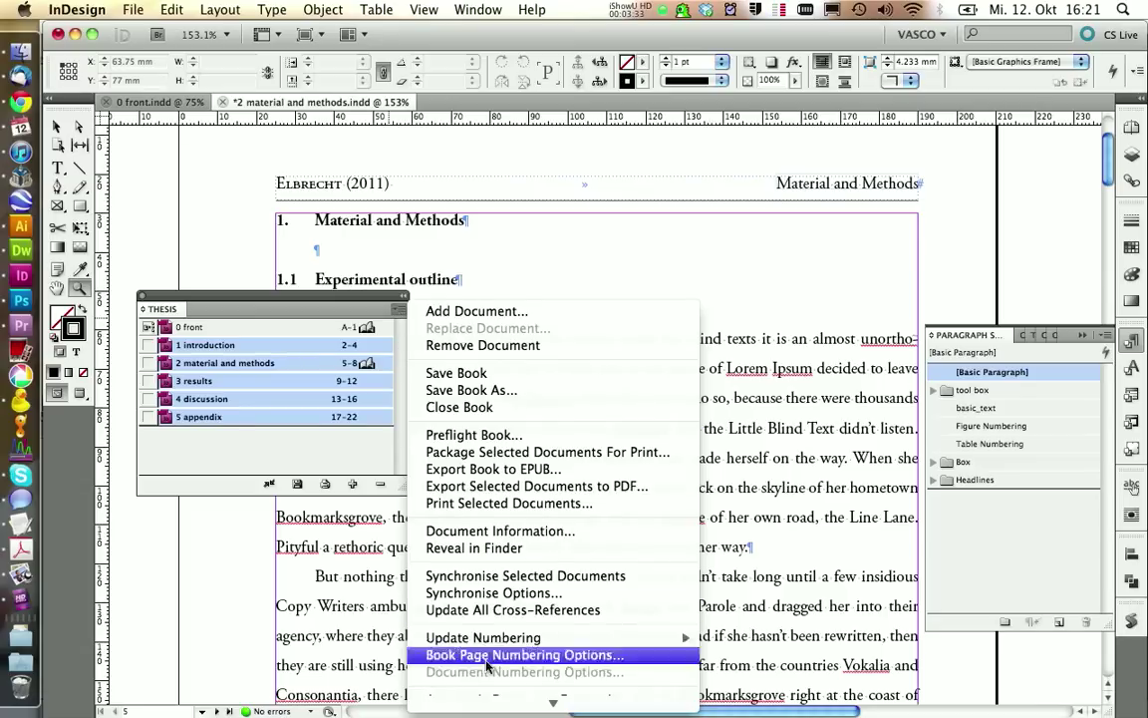
Update all book numbers so headings read 3. Material and Methods and 3.1 Experimental outline.
mouse_move(521, 713)
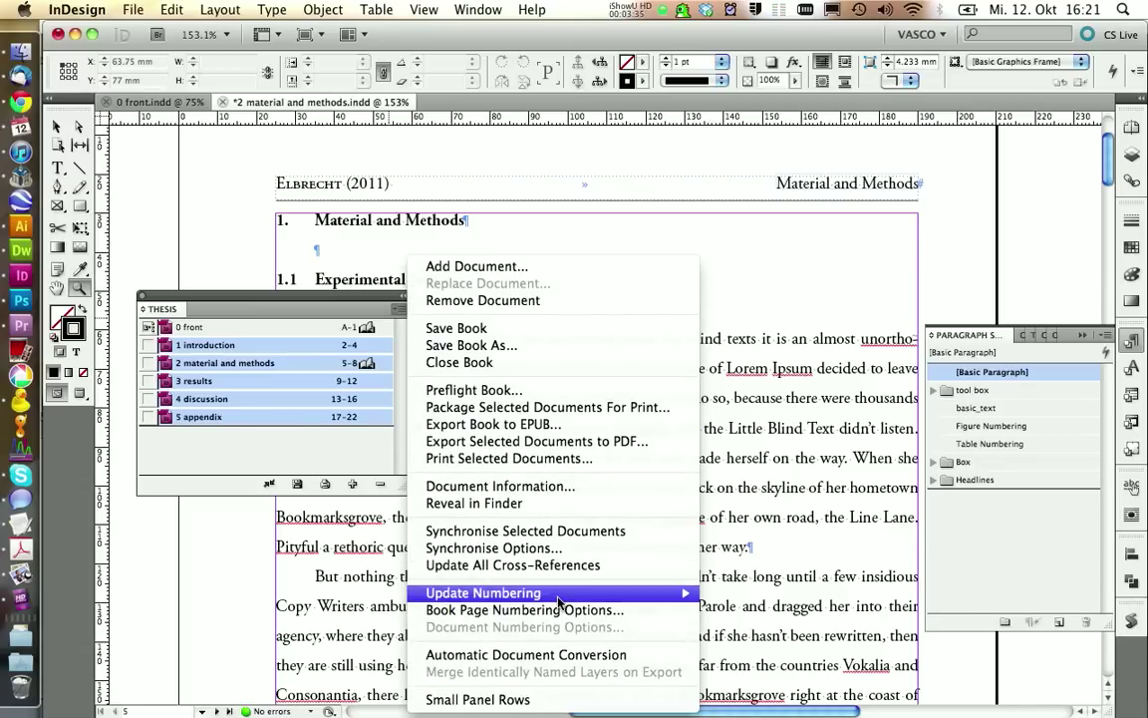
mouse_move(558, 593)
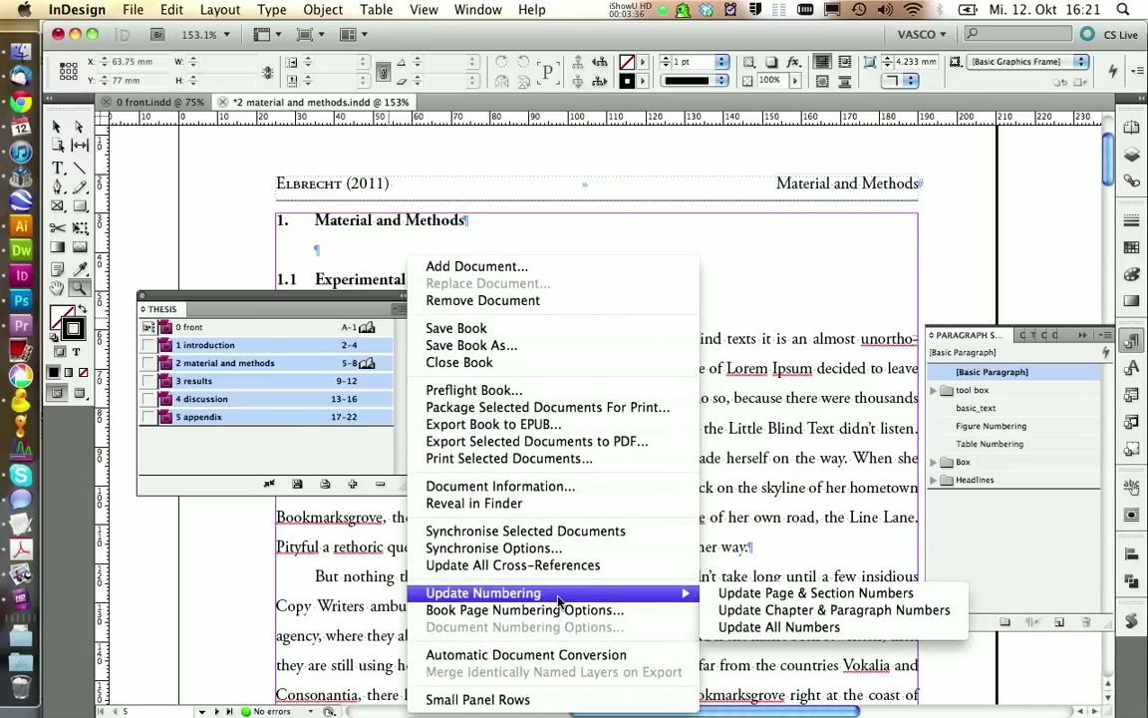
left_click(749, 630)
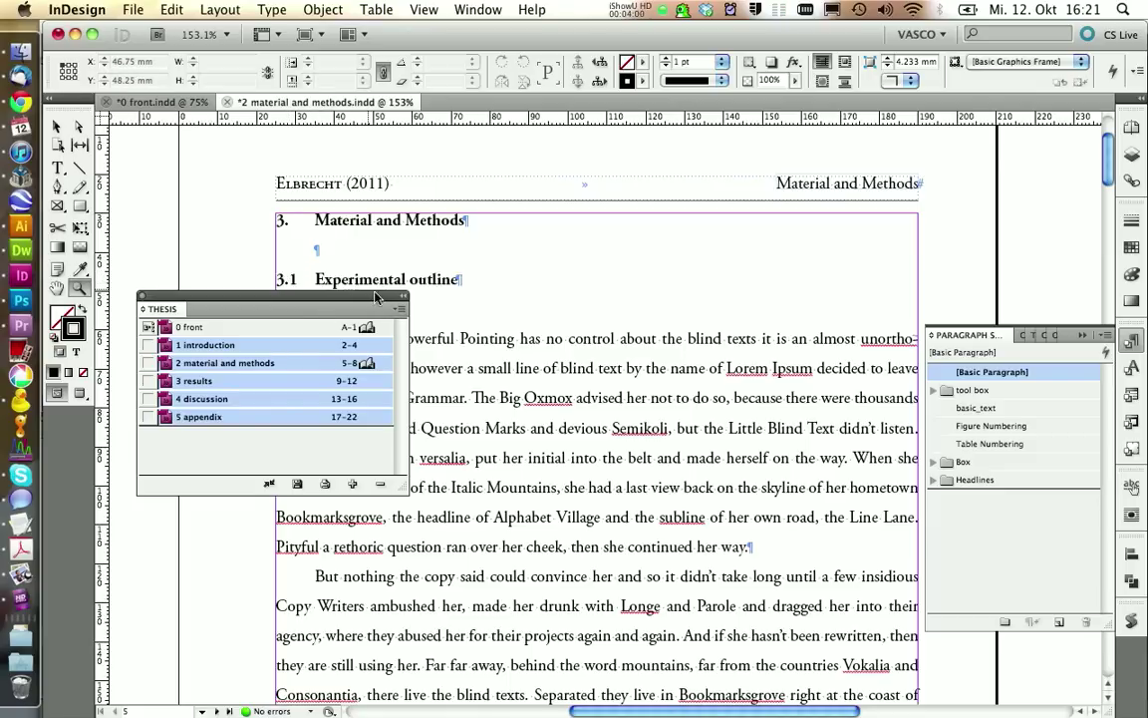
left_click(400, 309)
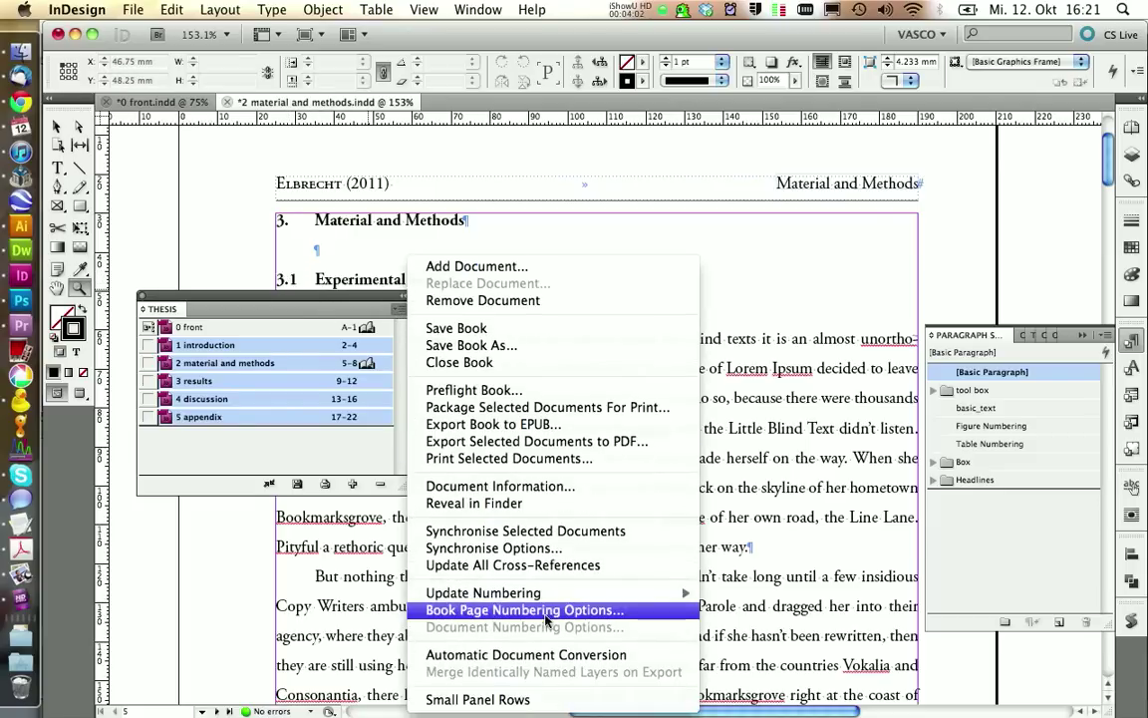
mouse_move(648, 592)
key("Escape")
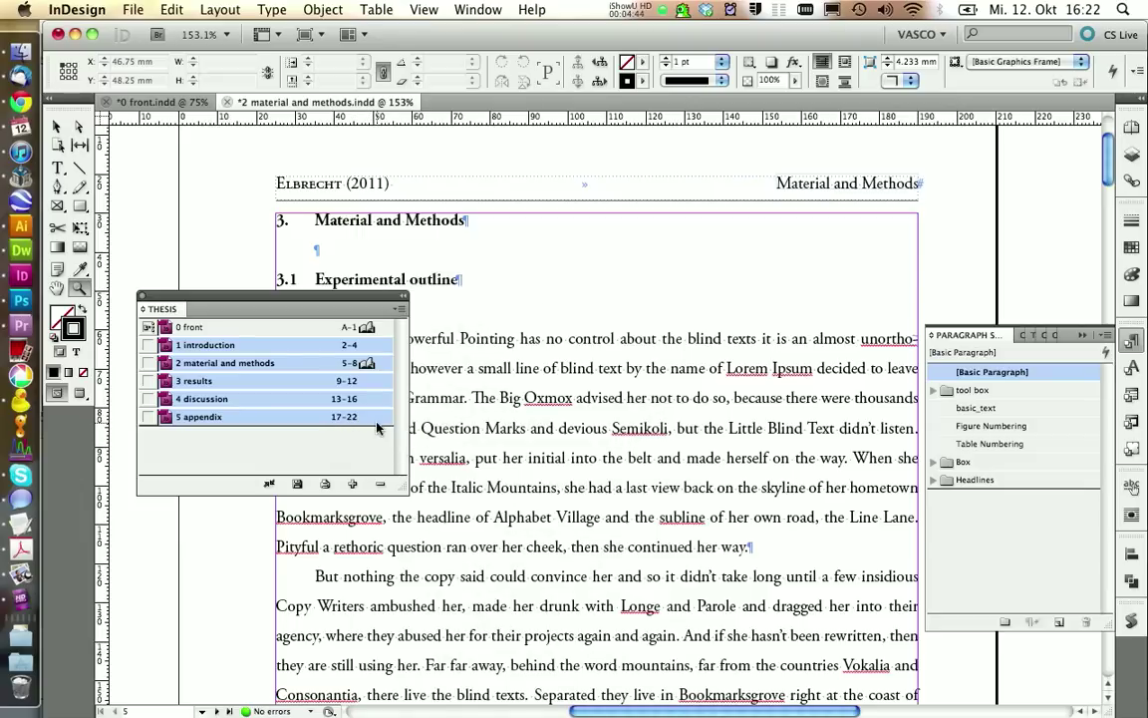
Save the Thesis book, close it and both chapter documents, then bring up Finder.
left_click(158, 101)
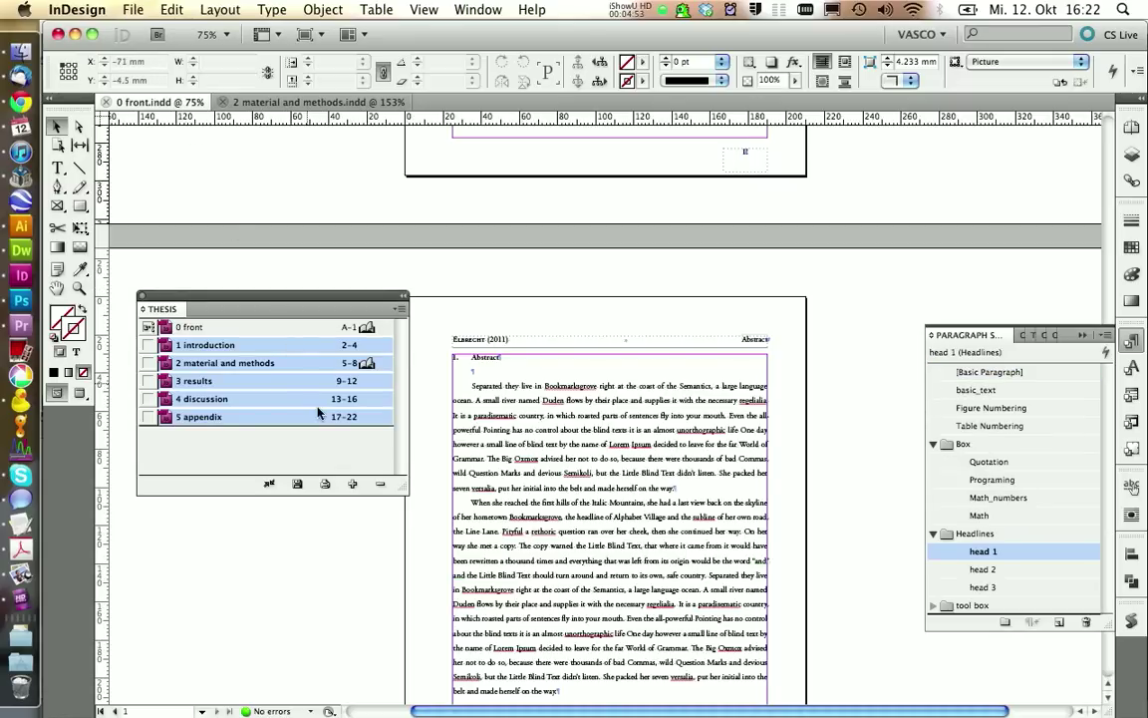
left_click(298, 485)
left_click(143, 297)
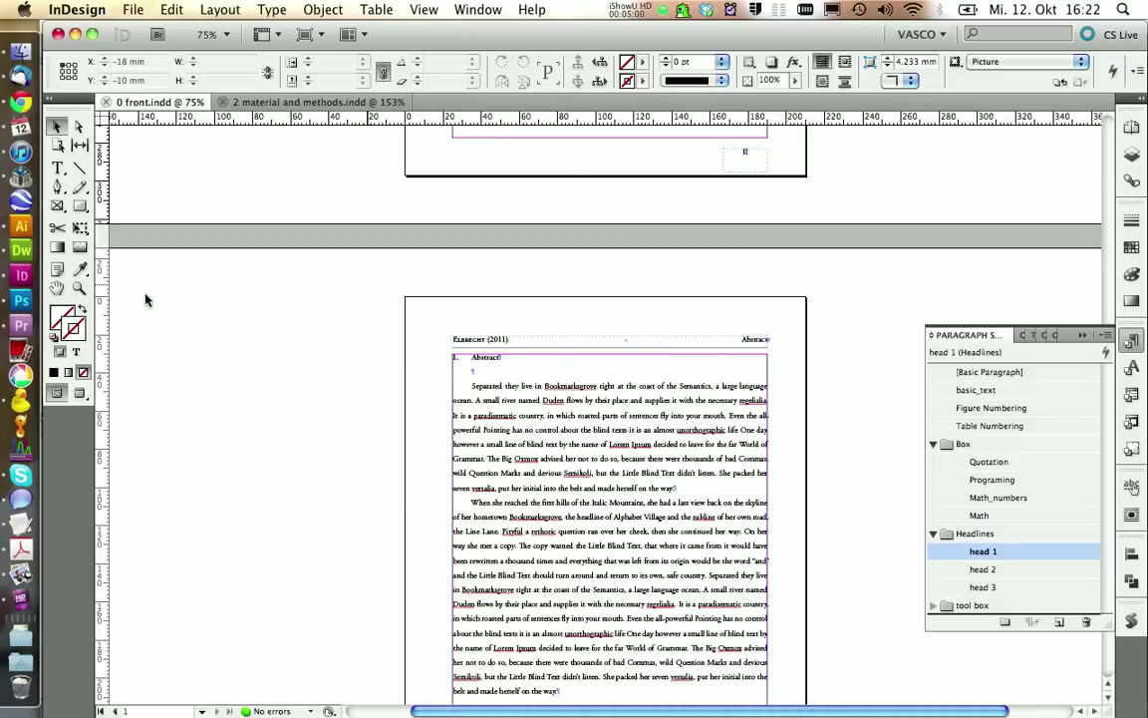
left_click(104, 101)
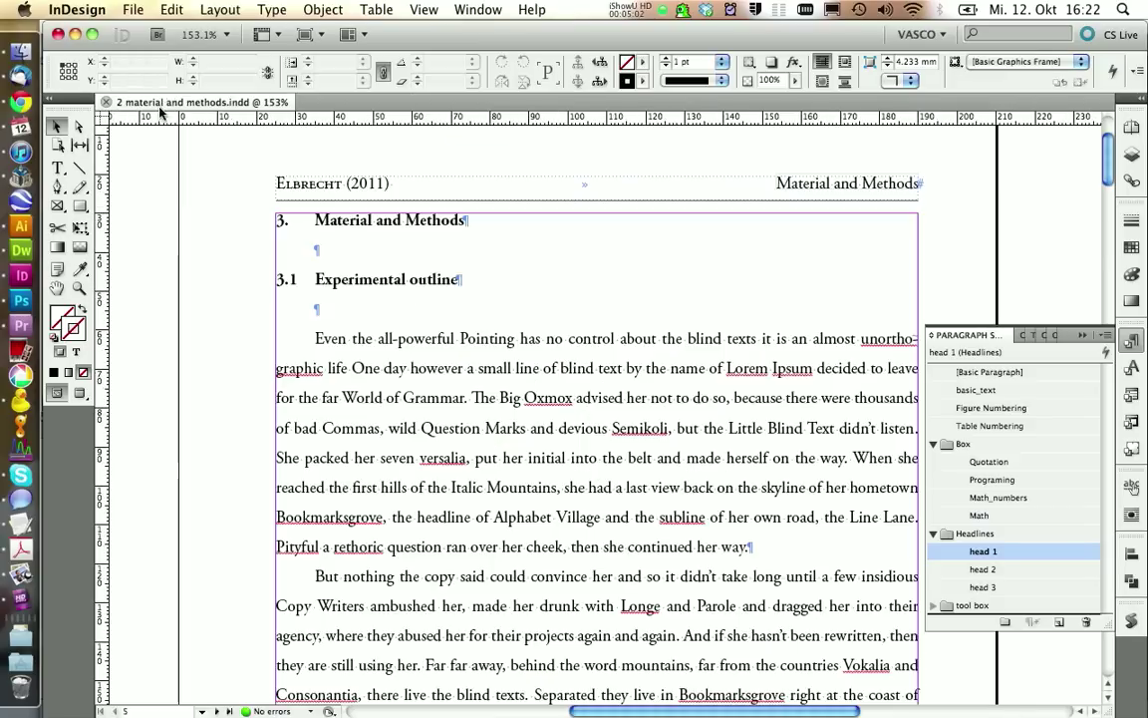
left_click(105, 102)
left_click(17, 57)
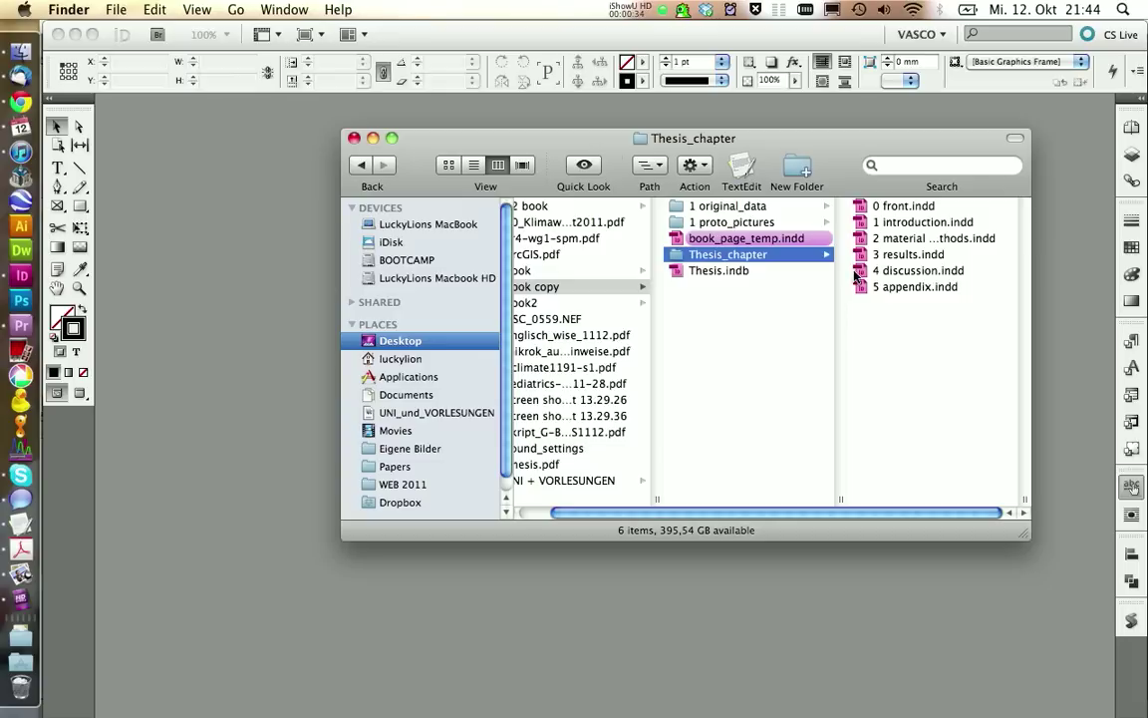
Reopen Thesis.indb from the Thesis_chapter folder.
double_click(698, 271)
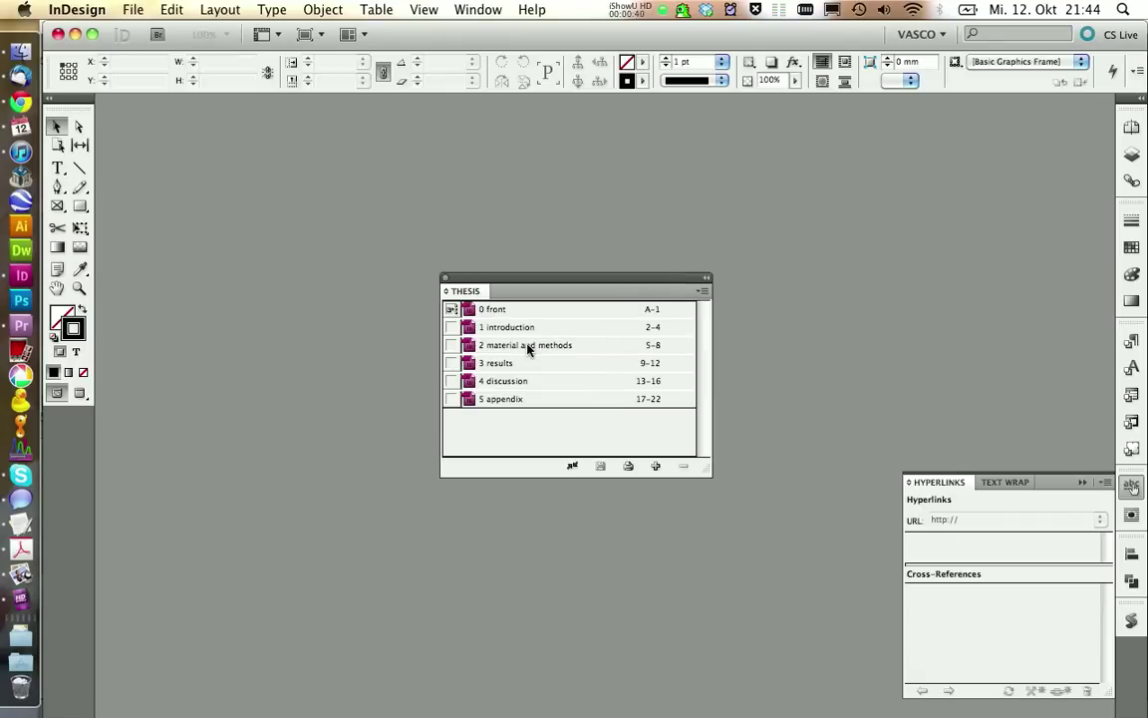
Open 2 material and methods, select its Figure 5 cross-reference, then open 4 discussion.
left_click(528, 347)
double_click(528, 346)
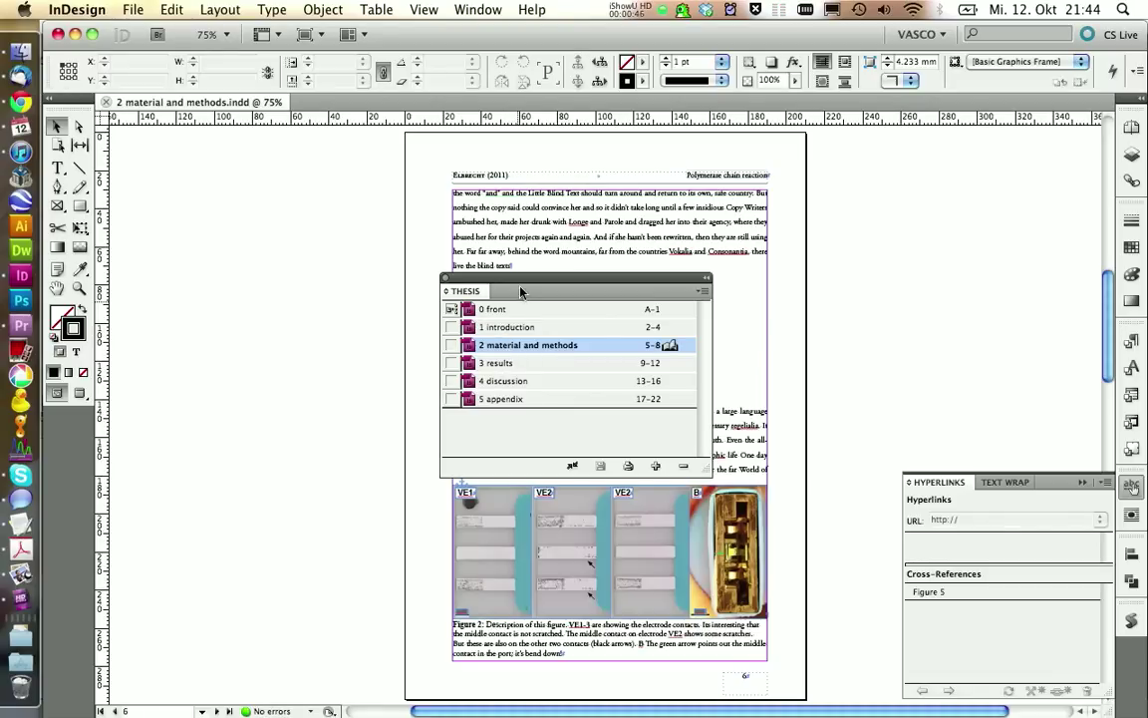
left_click_drag(525, 279, 921, 167)
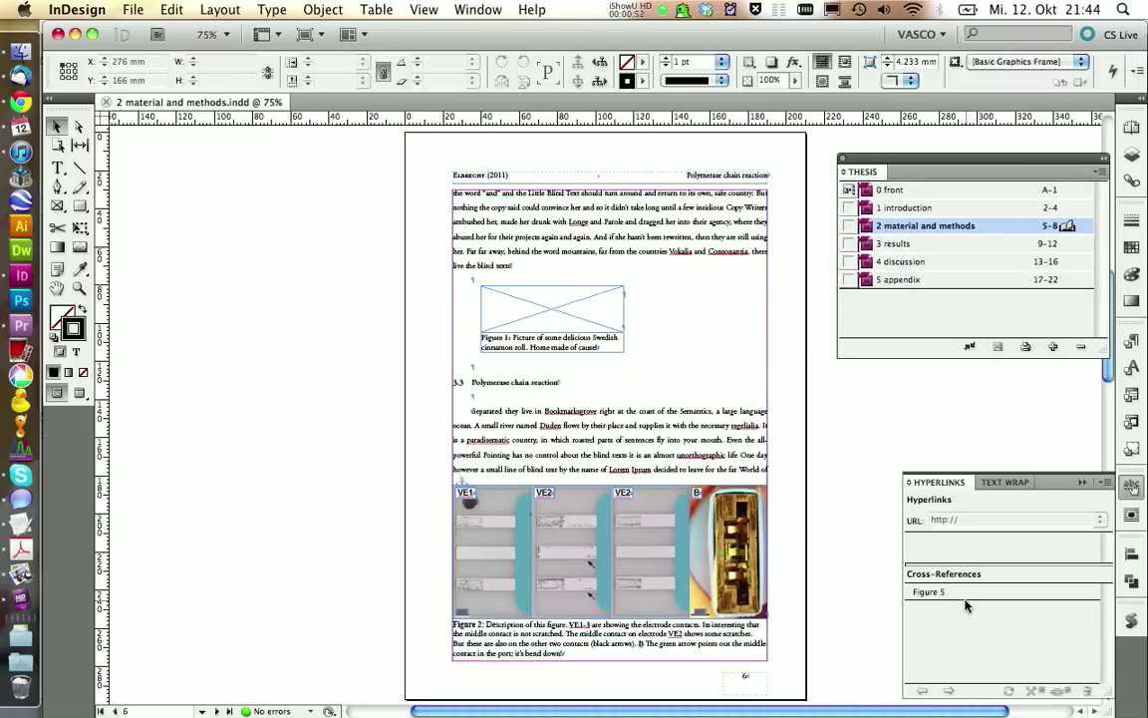
mouse_move(950, 594)
left_click(949, 594)
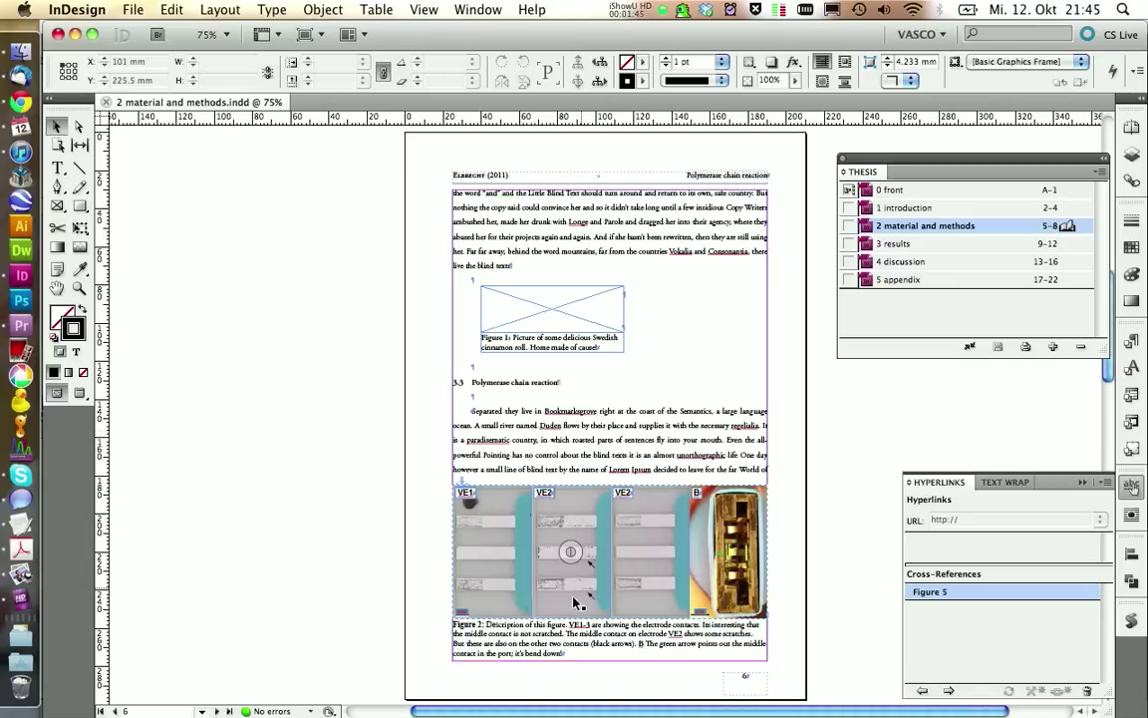
double_click(886, 263)
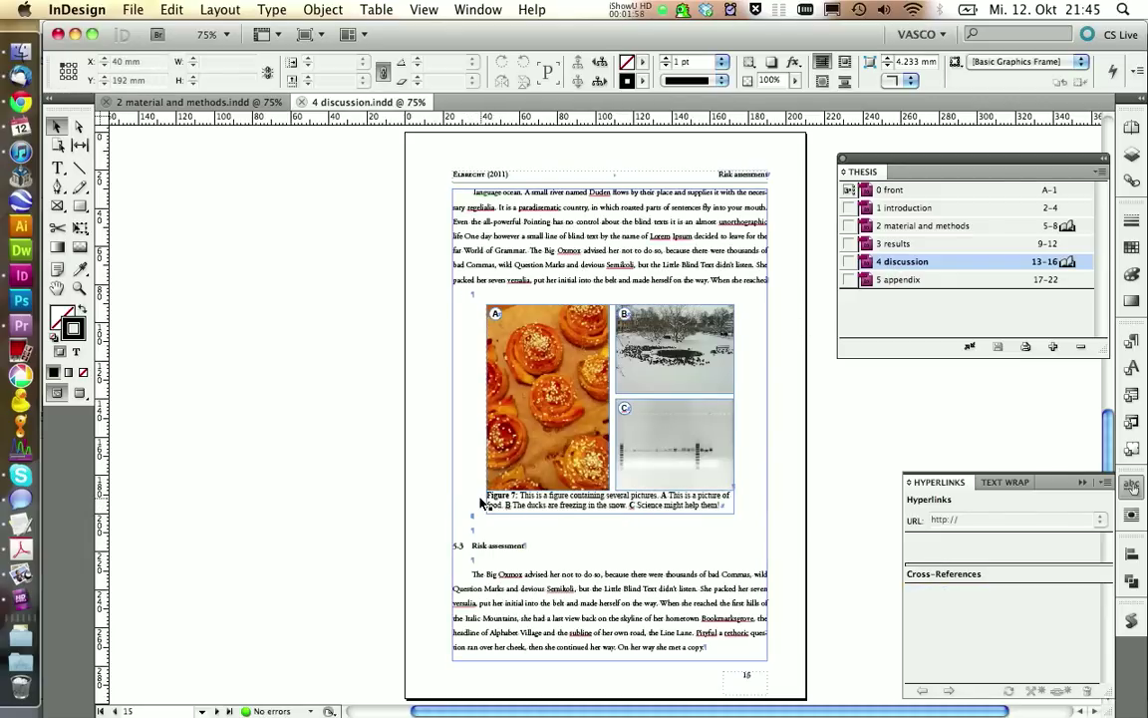
Reopen '2 material and methods' and scroll to page 7, section 3.4 Sequencing of PCR products.
double_click(941, 228)
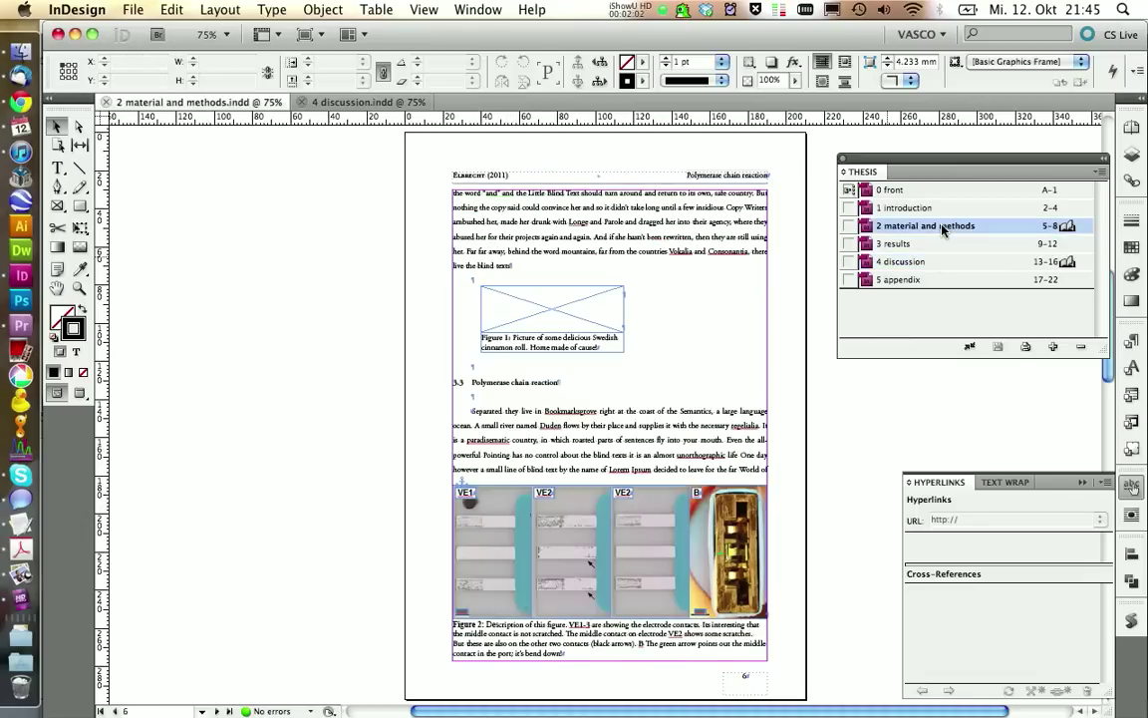
scroll(605, 451, "down", 10)
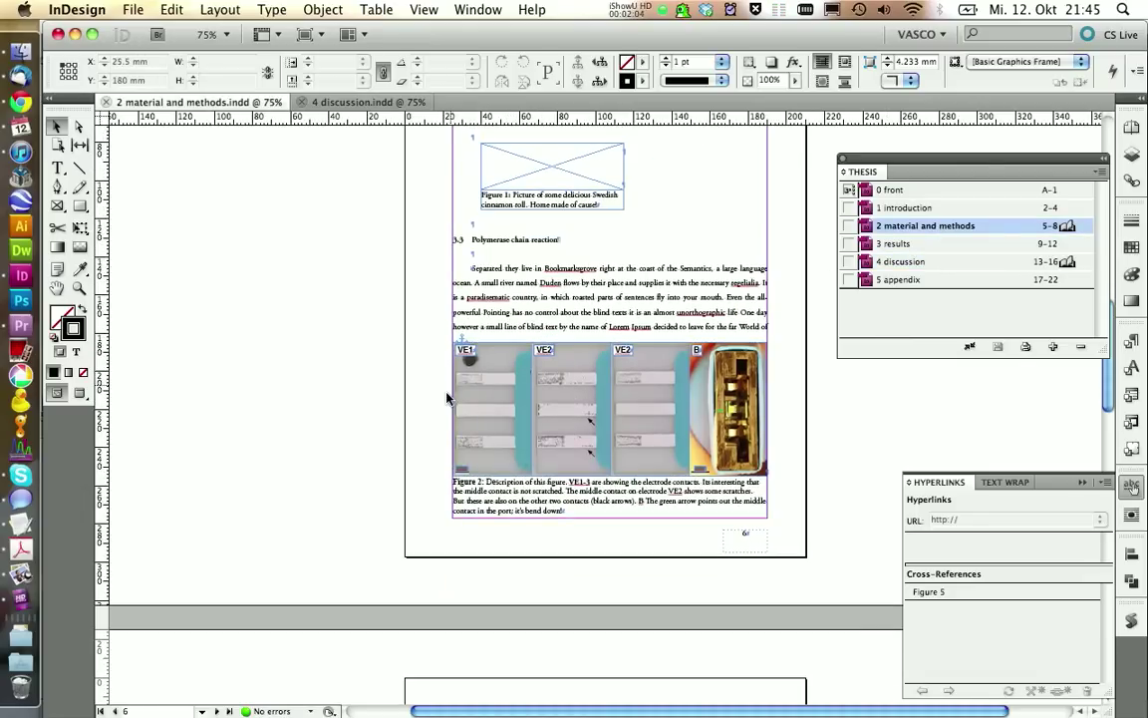
left_click(80, 288)
Zoom into section 3.4 and type '()' after 'your mouth' in its first paragraph.
left_click_drag(335, 319, 867, 468)
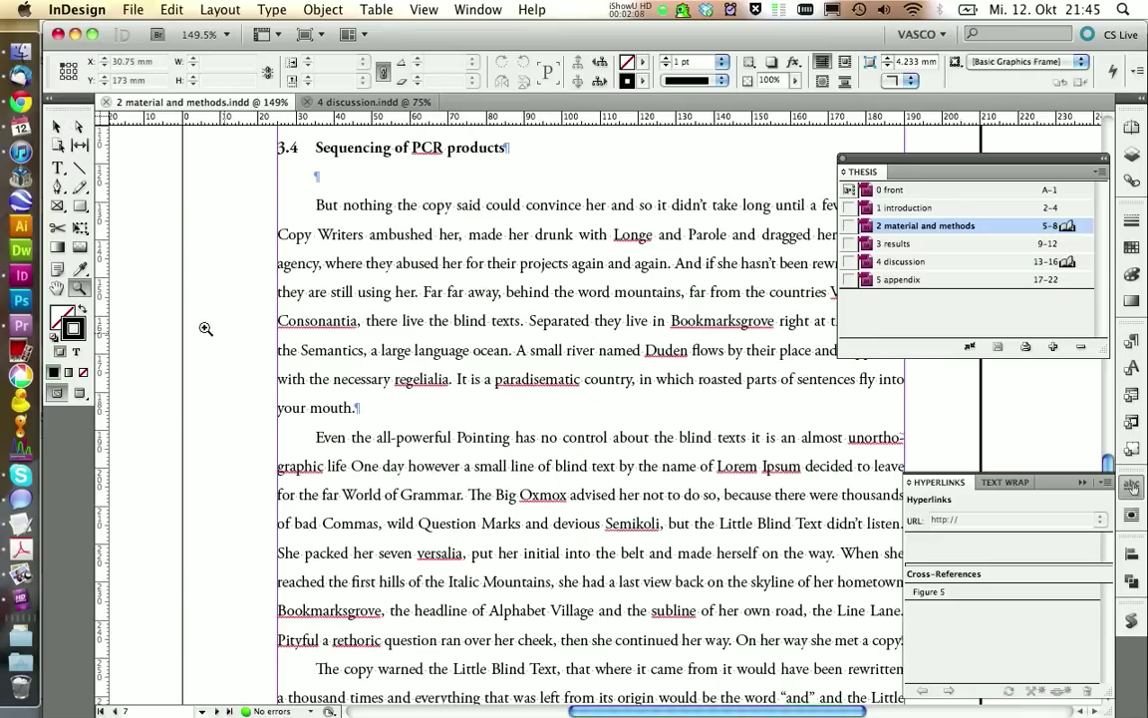
left_click(56, 168)
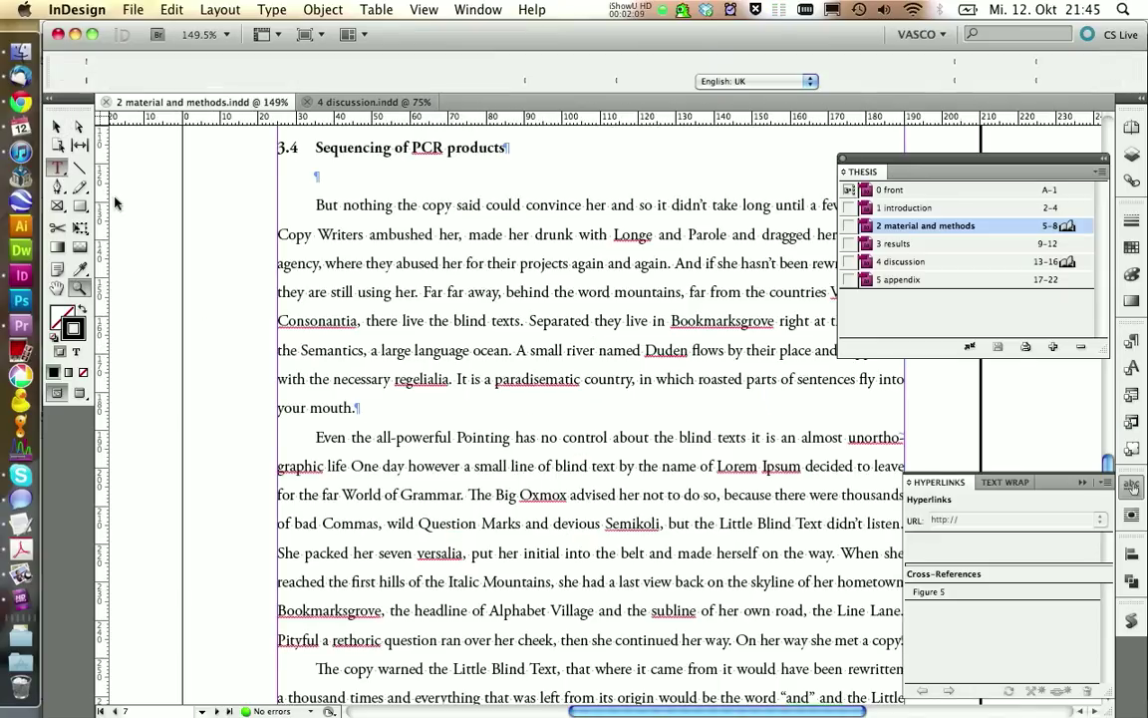
left_click(350, 403)
type("()")
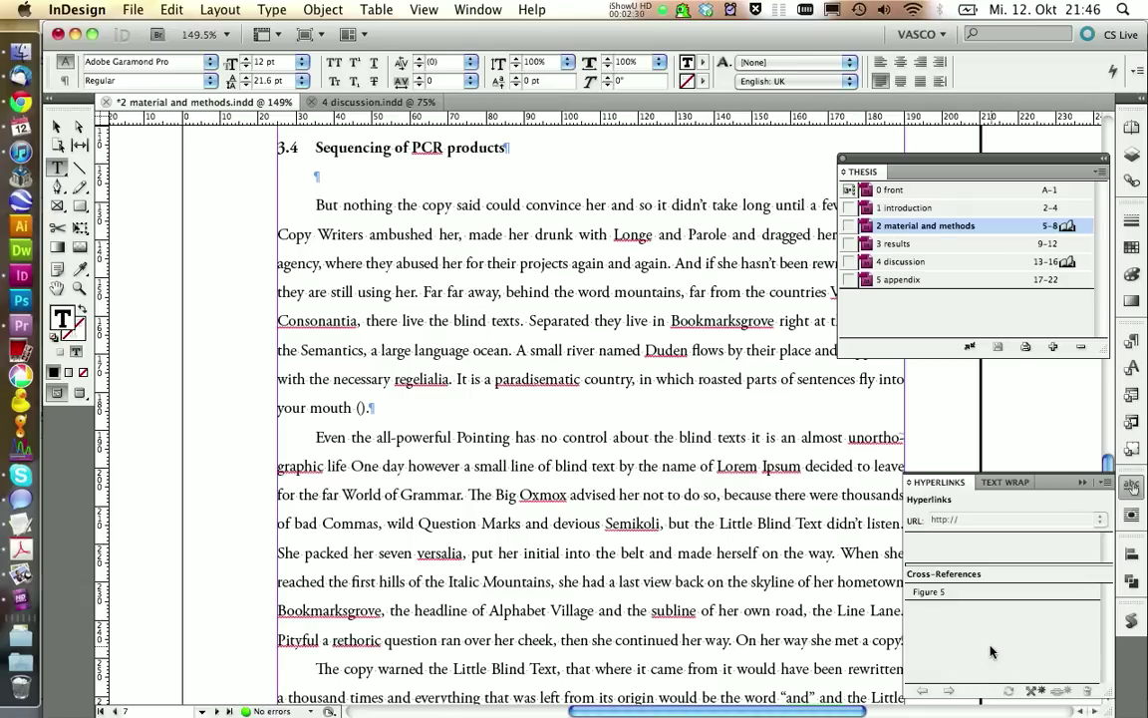
Add a cross-reference to Figure 7 in 4 discussion.indd, using Figure Numbering style and Paragraph Number format.
left_click(1036, 690)
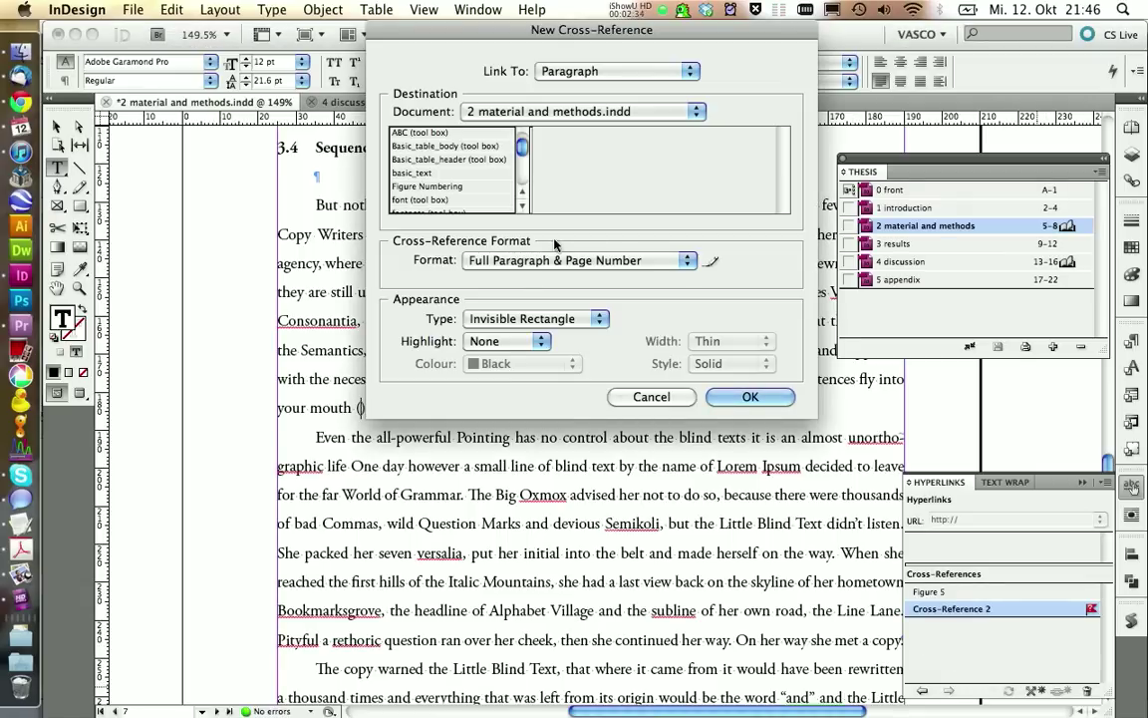
left_click(551, 114)
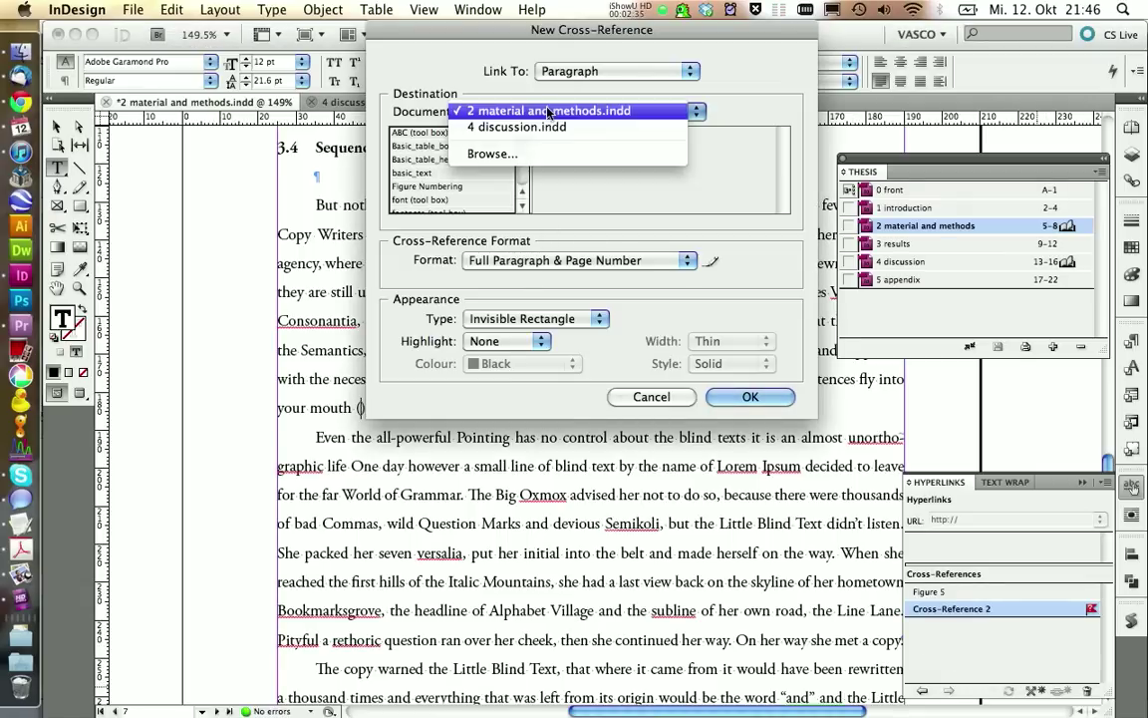
left_click(479, 135)
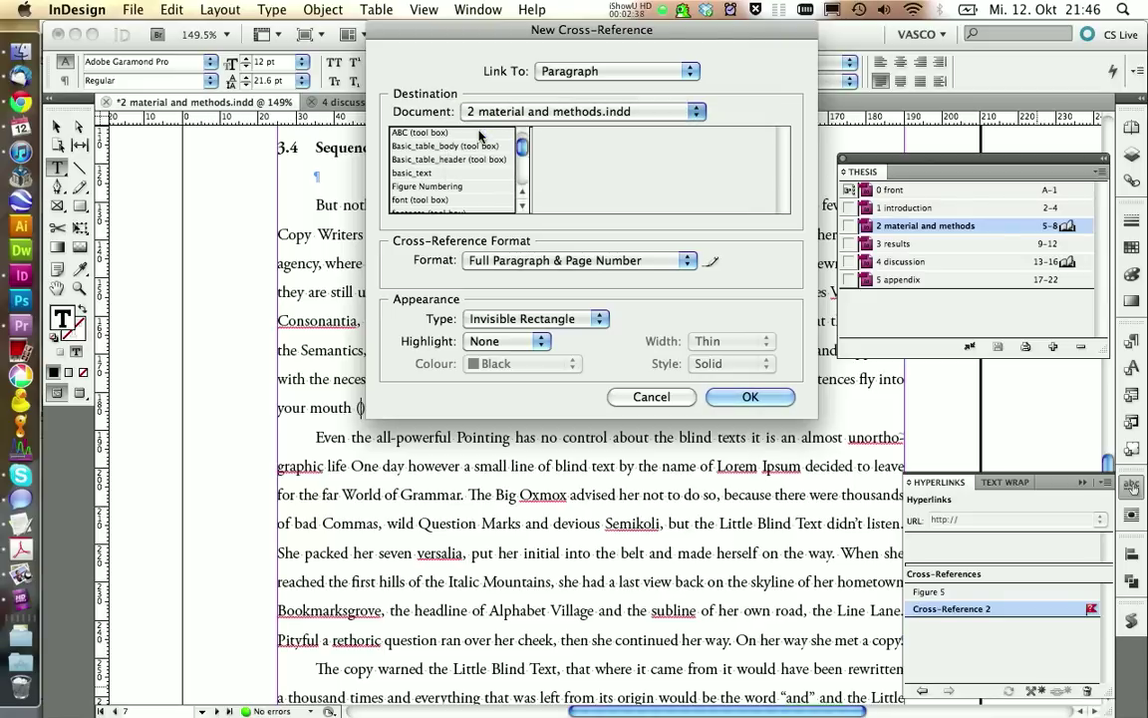
left_click(456, 187)
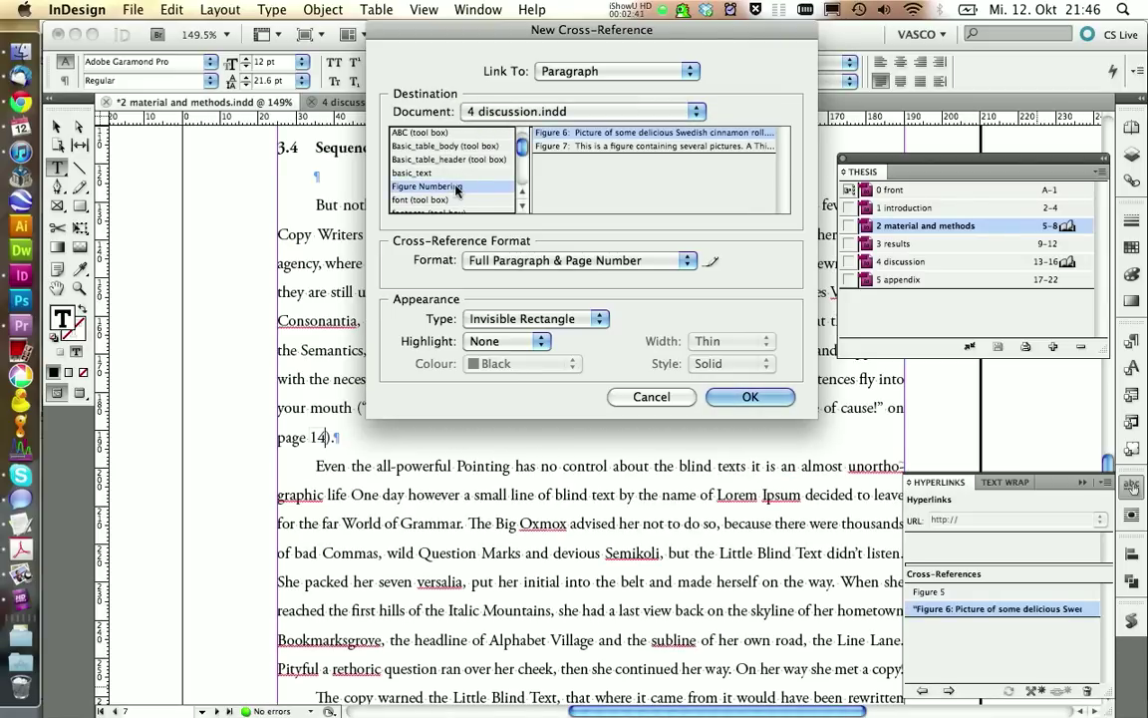
left_click(491, 262)
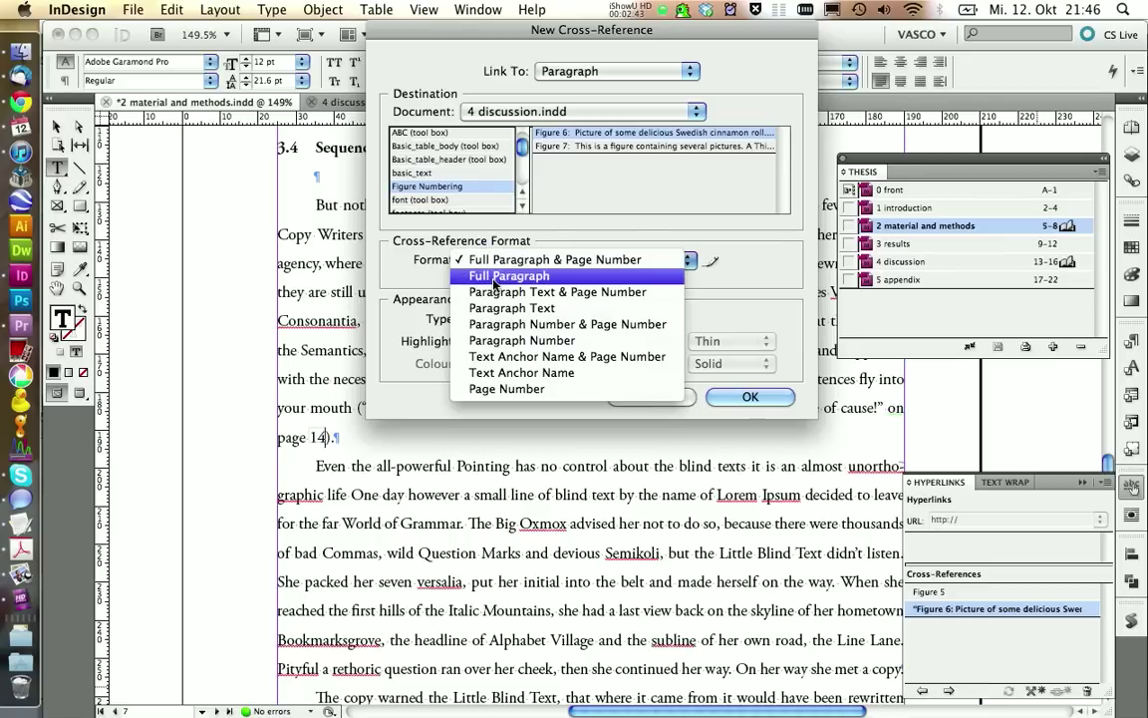
left_click(509, 341)
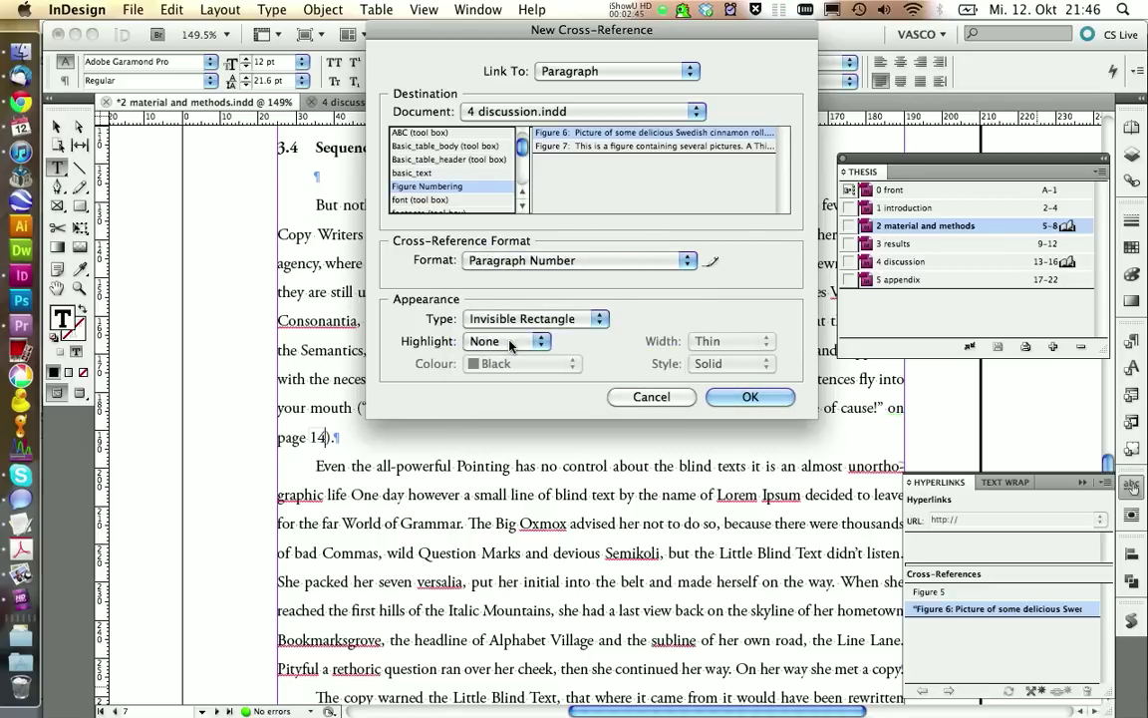
left_click_drag(576, 29, 792, 29)
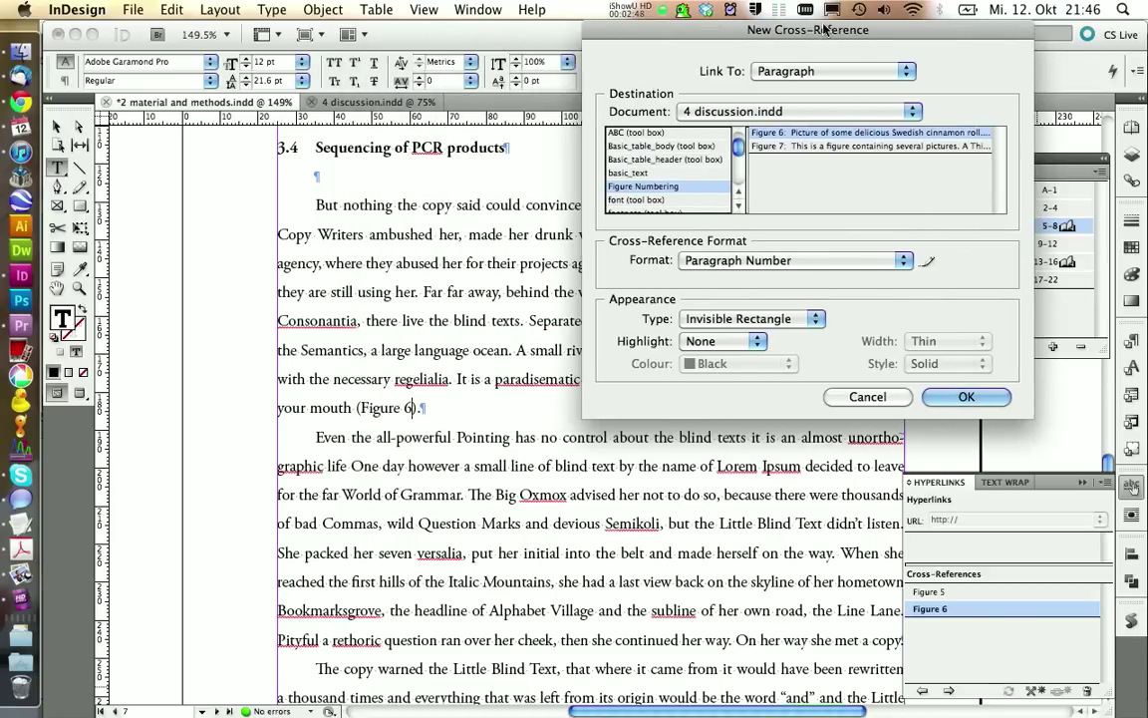
left_click(776, 147)
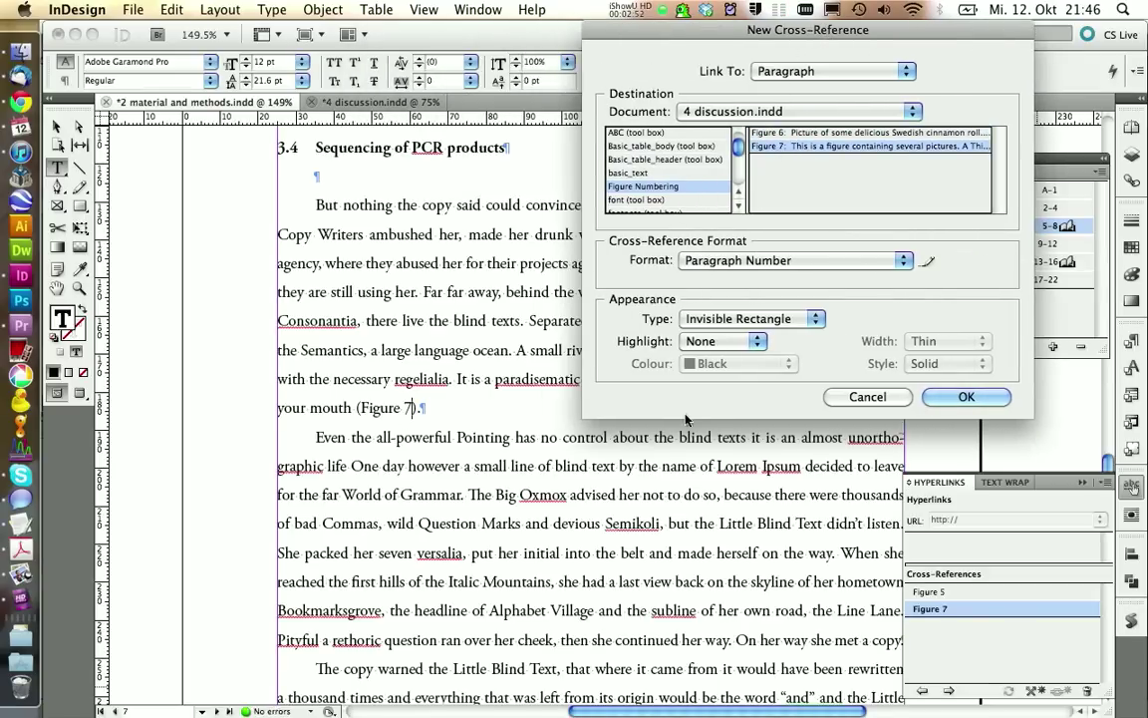
left_click(963, 396)
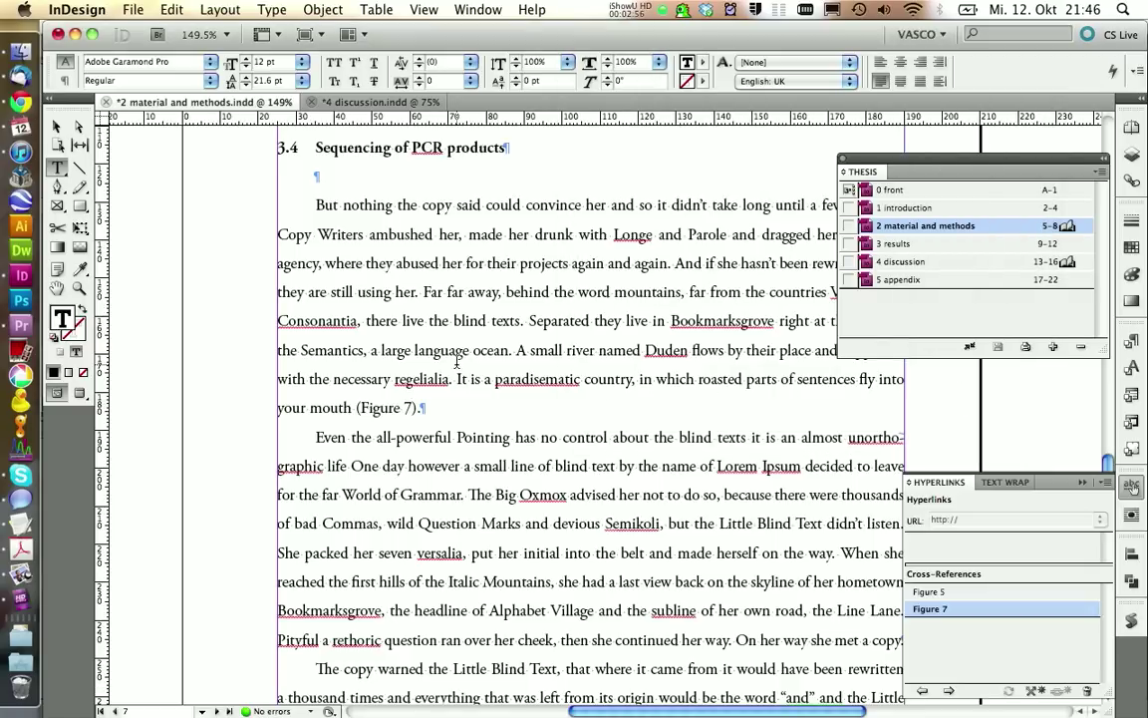
Delete the empty Figure 1 frame and caption above 3.3, then save material and methods.
scroll(468, 361, "up", 5)
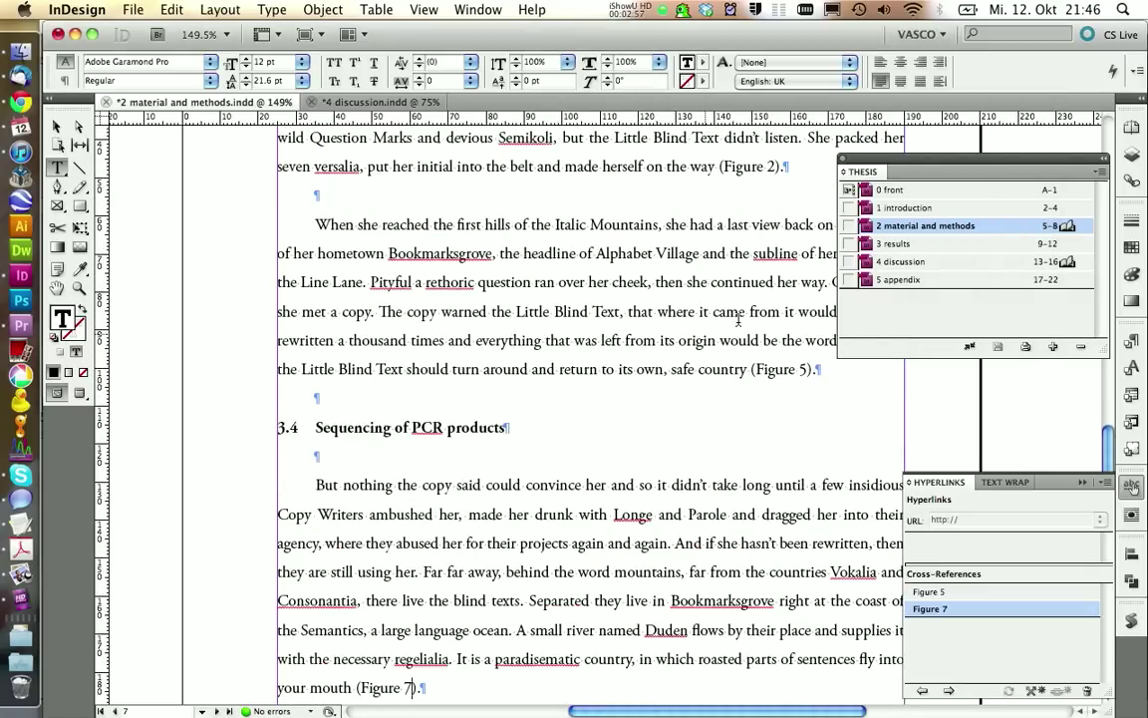
scroll(738, 319, "up", 10)
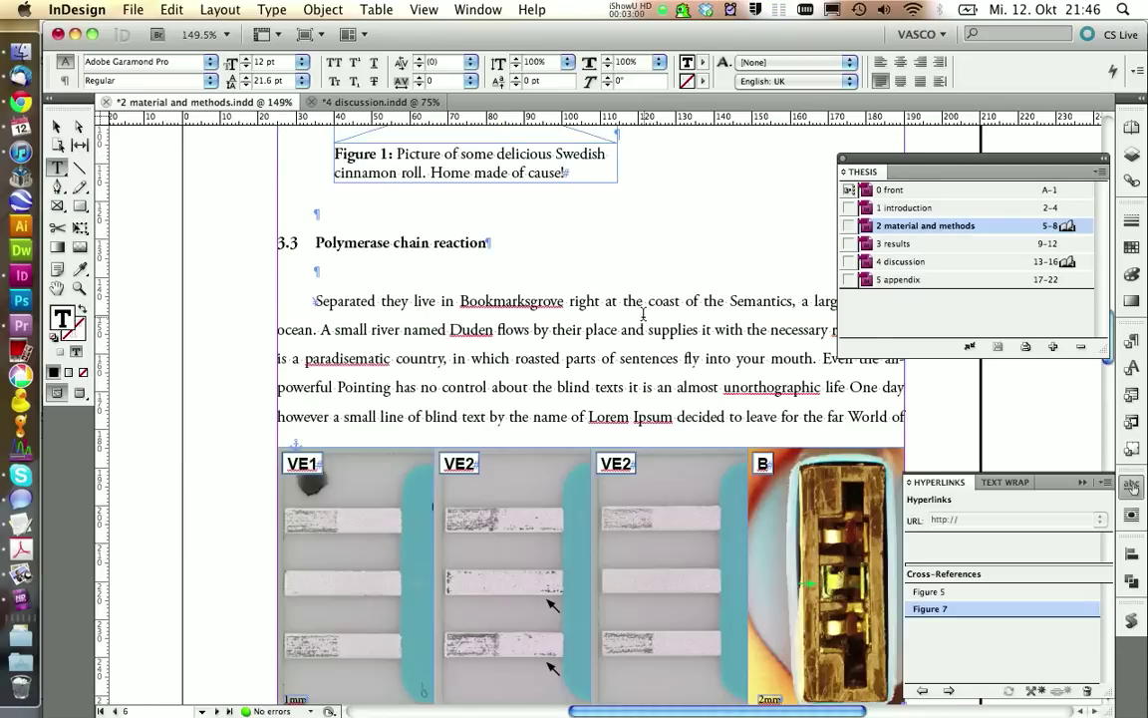
scroll(643, 315, "down", 2)
scroll(559, 353, "up", 6)
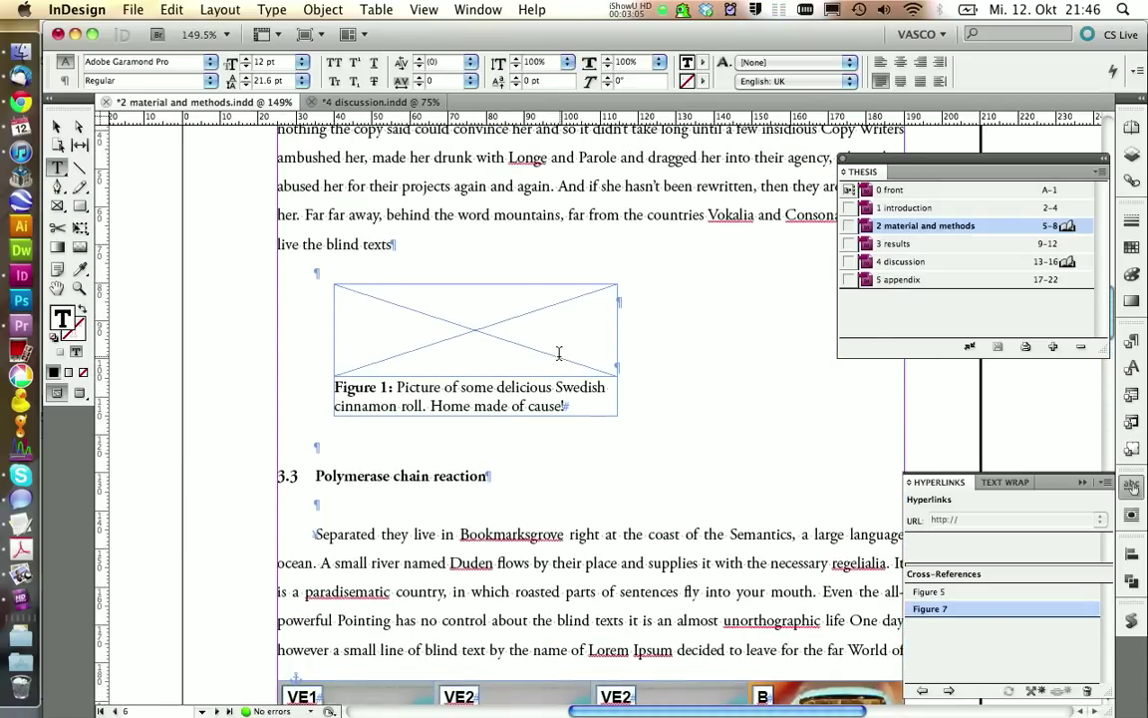
left_click(57, 127)
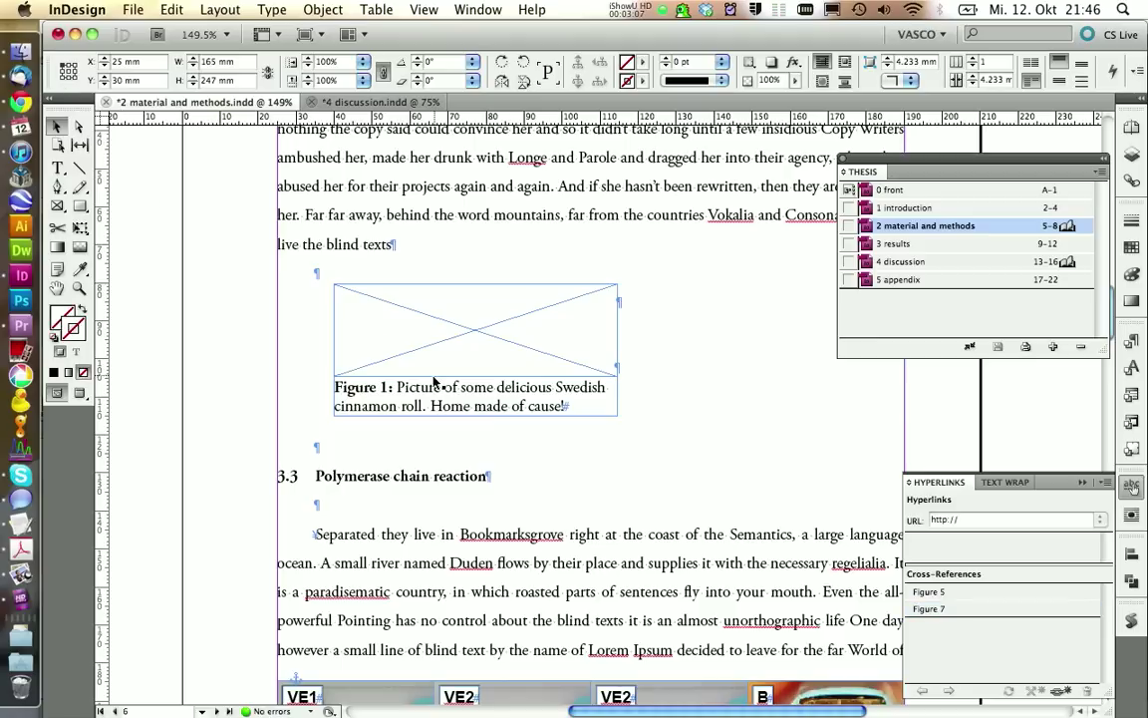
left_click(447, 402)
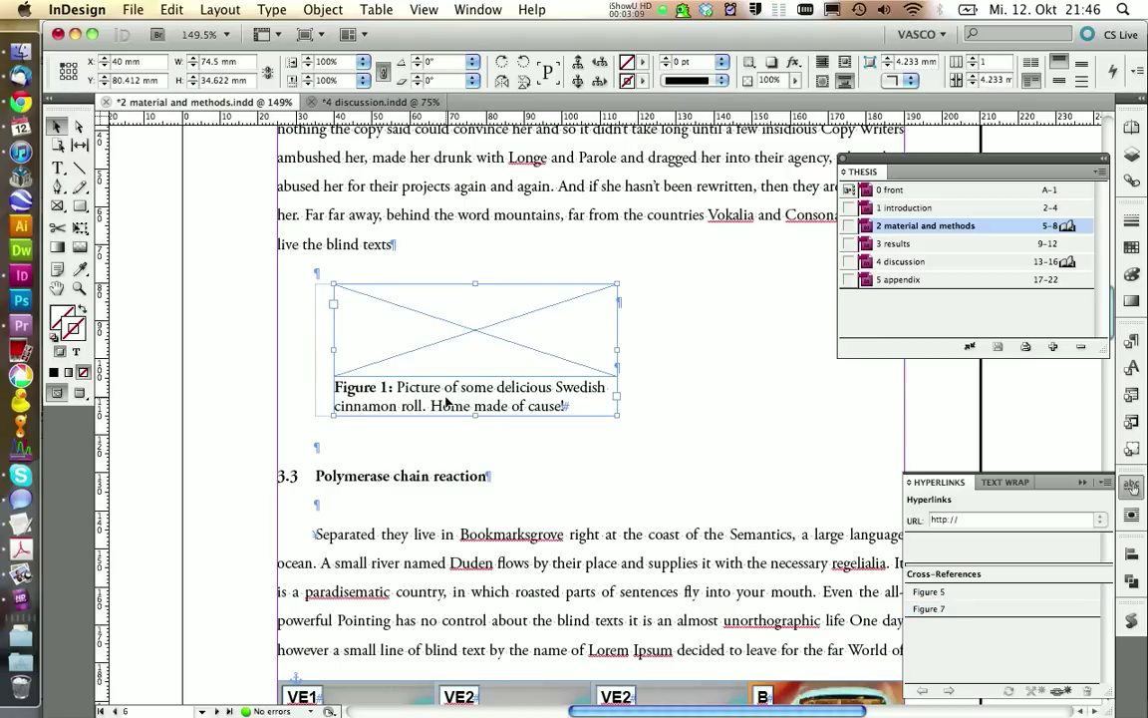
key("BackSpace")
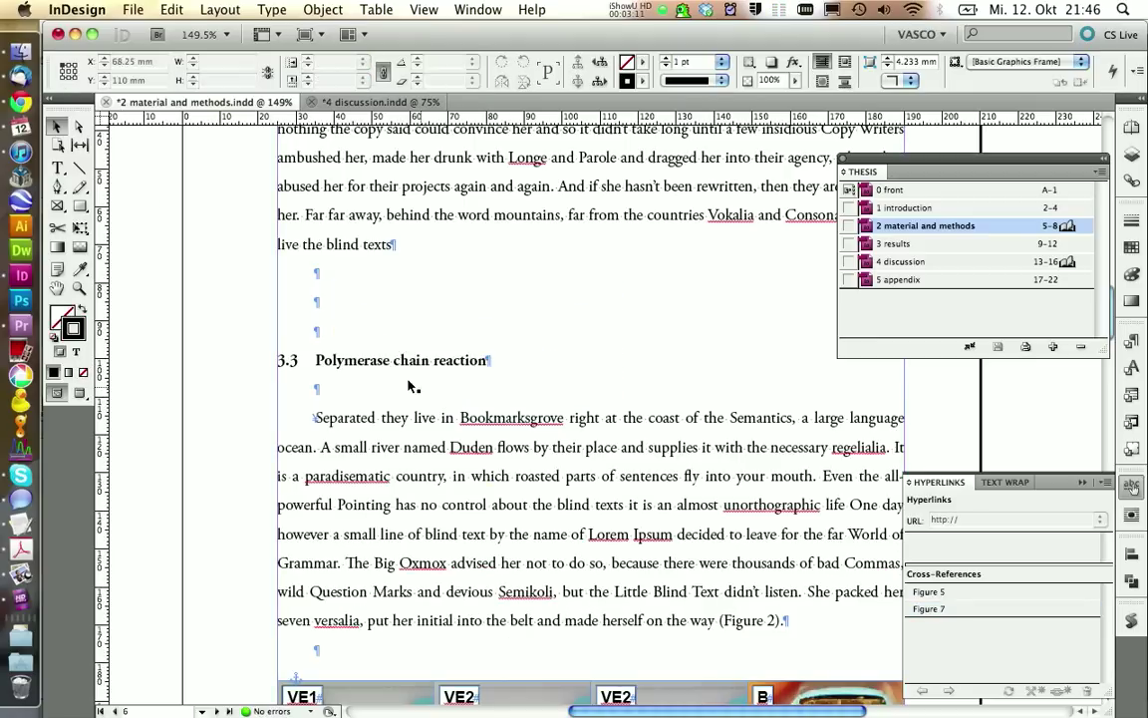
key("super+s")
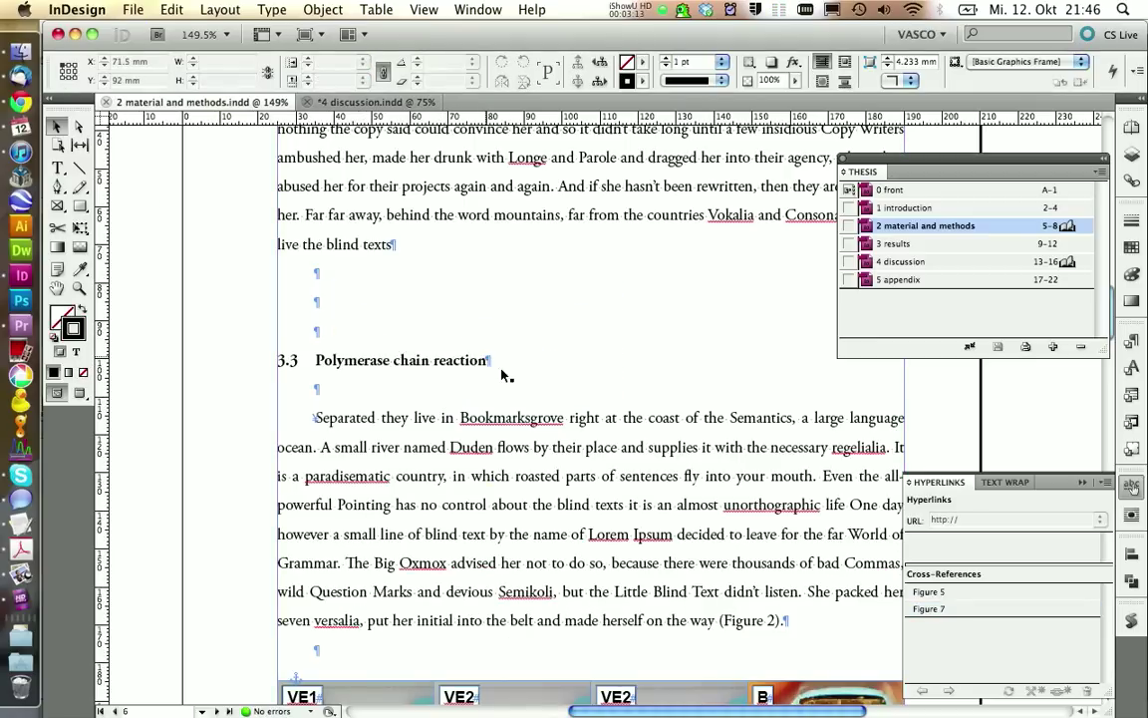
Open the 4 discussion chapter from the Book panel.
scroll(518, 371, "down", 5)
scroll(519, 371, "down", 10)
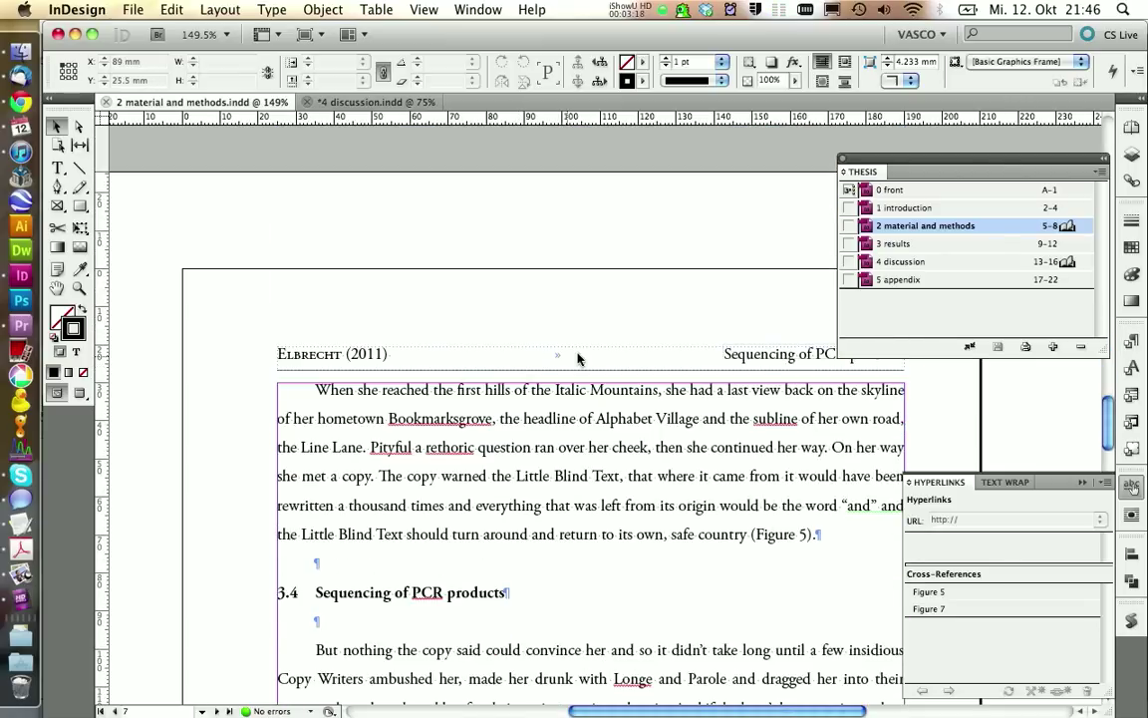
scroll(549, 367, "down", 5)
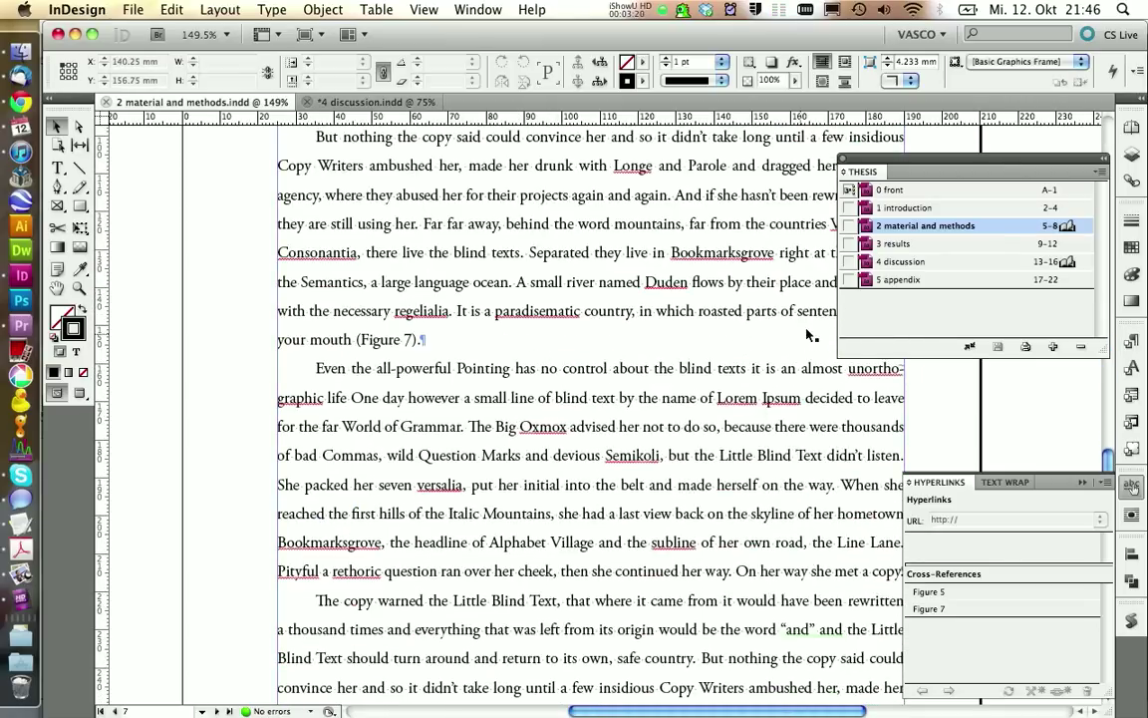
double_click(906, 263)
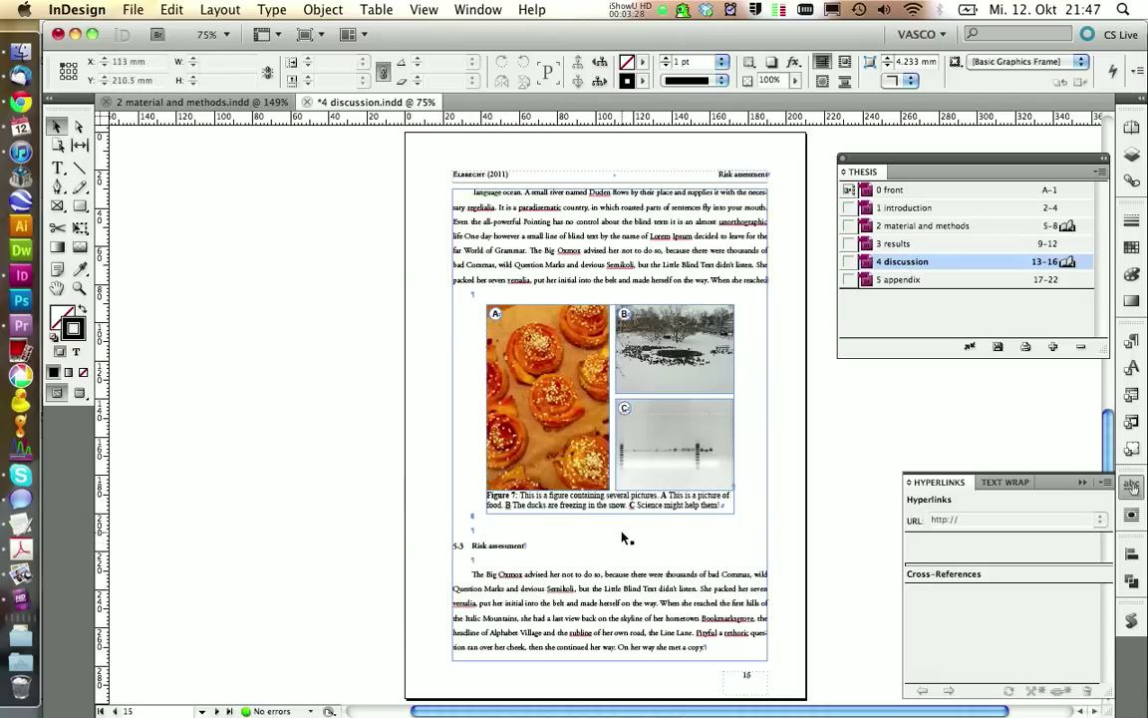
left_click(1104, 173)
Run Update All Numbers on the Thesis book, then select every chapter in the Book panel.
mouse_move(946, 509)
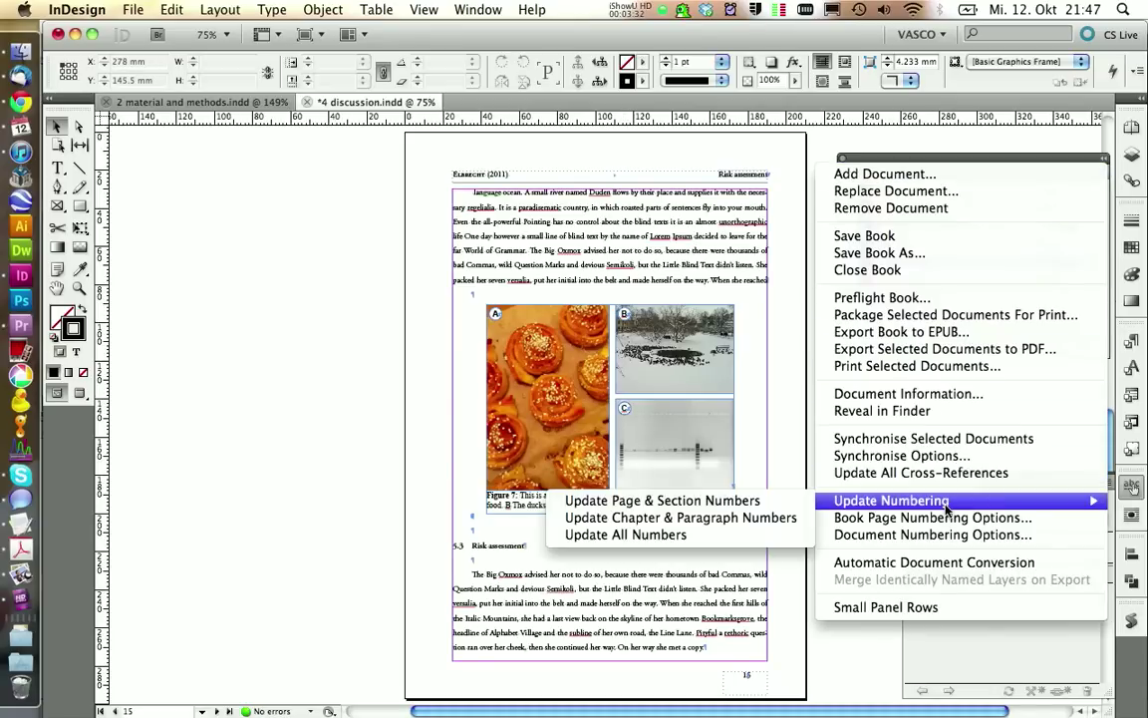
left_click(628, 534)
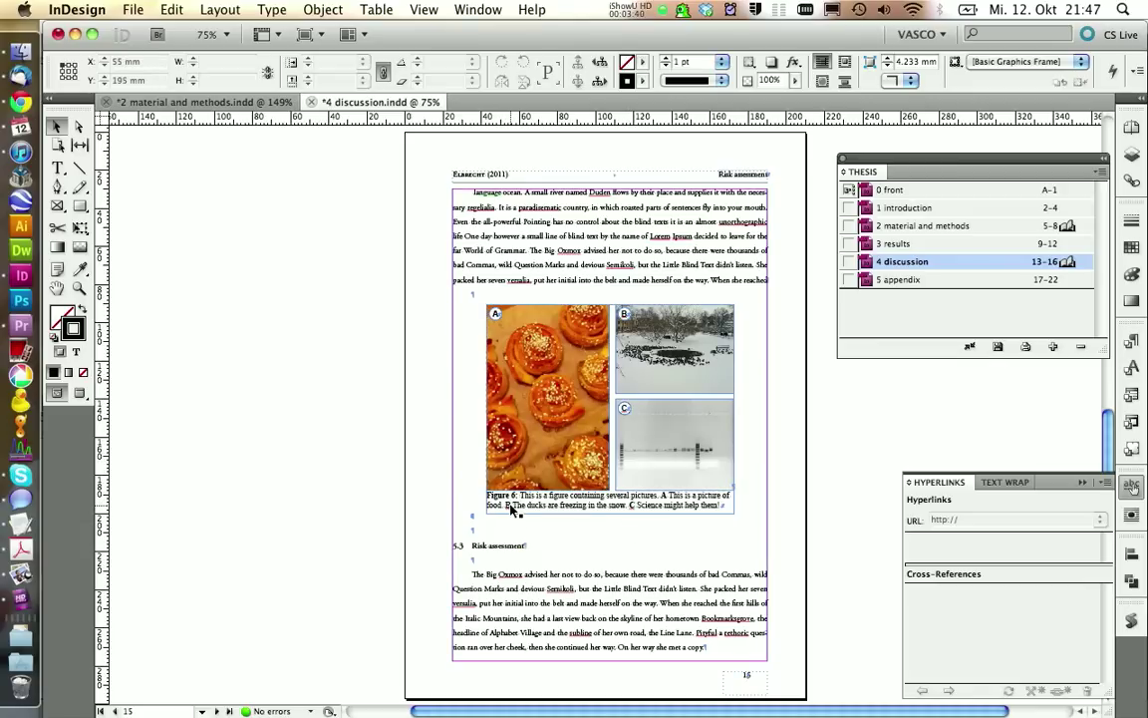
left_click(882, 279)
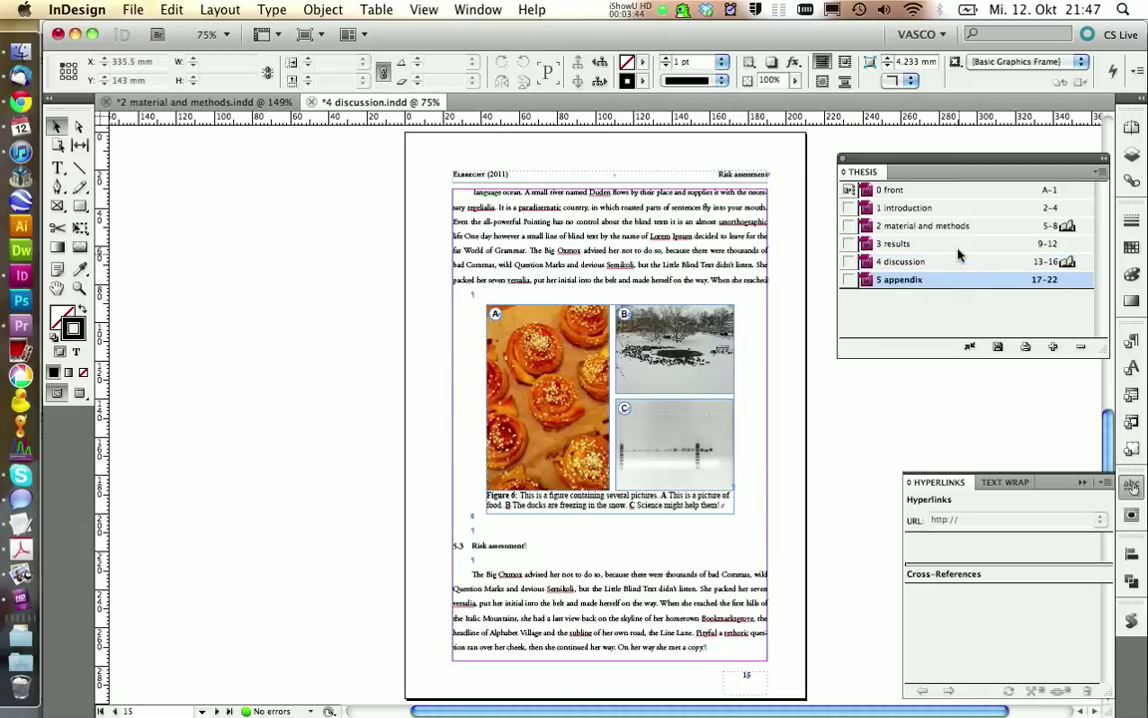
left_click(917, 190, "shift")
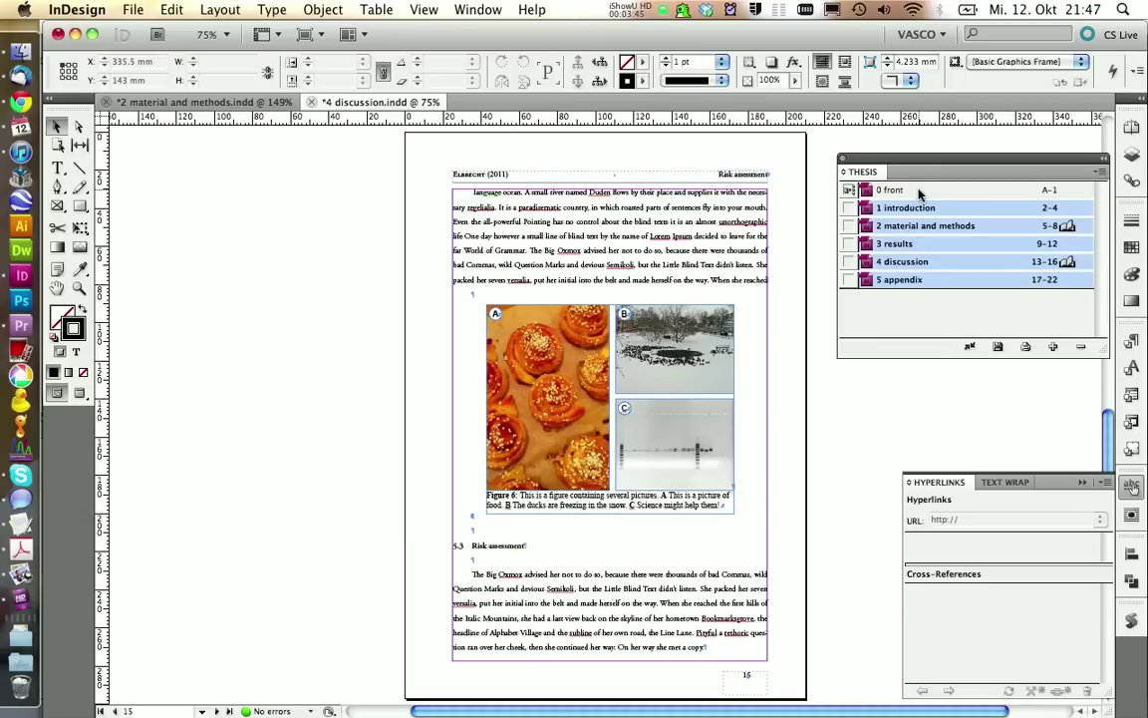
left_click(1100, 172)
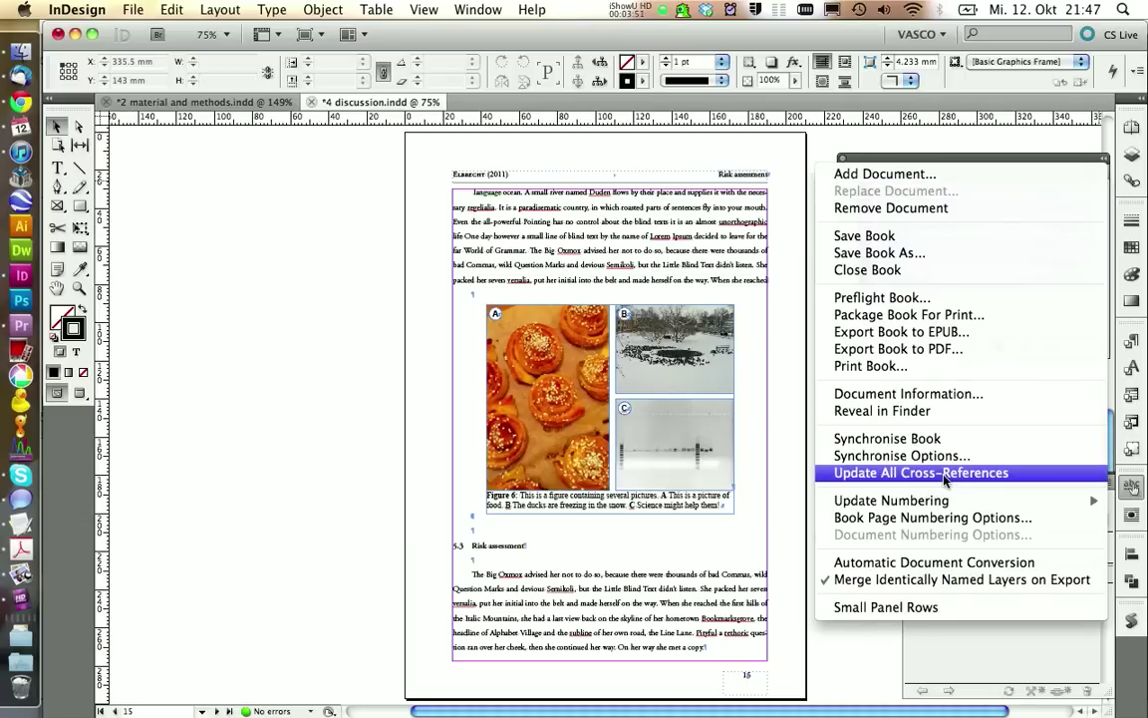
Update all cross-references in the Thesis book, then return to the 2 material and methods chapter.
left_click(946, 480)
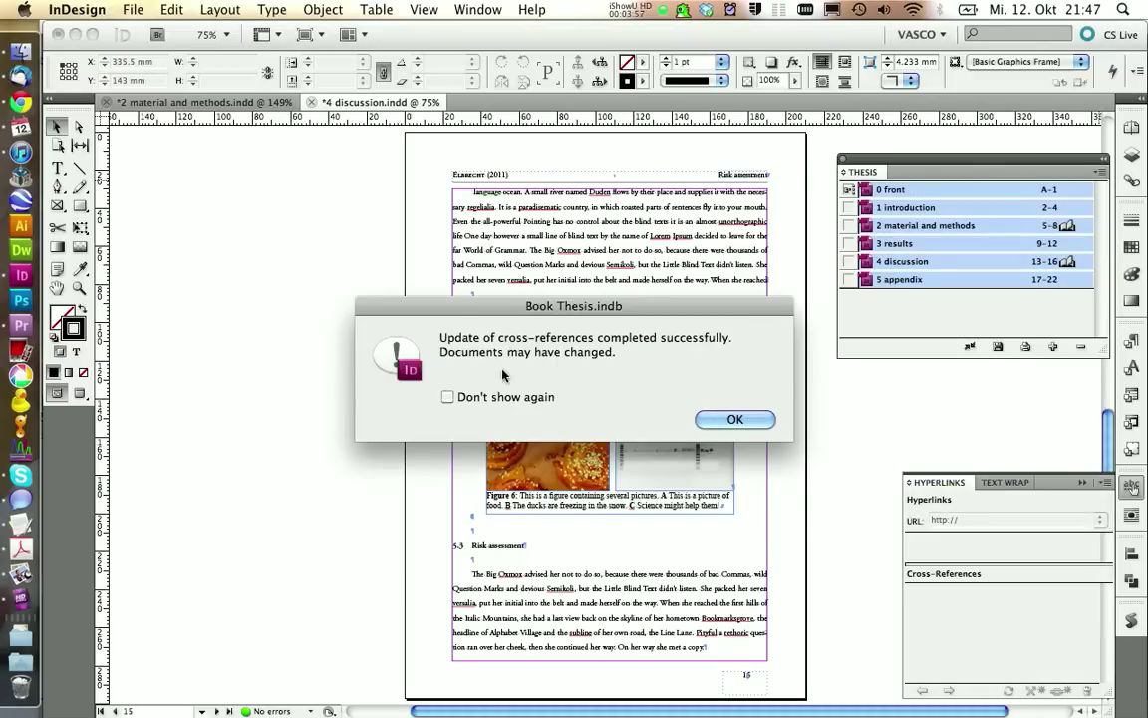
left_click(730, 419)
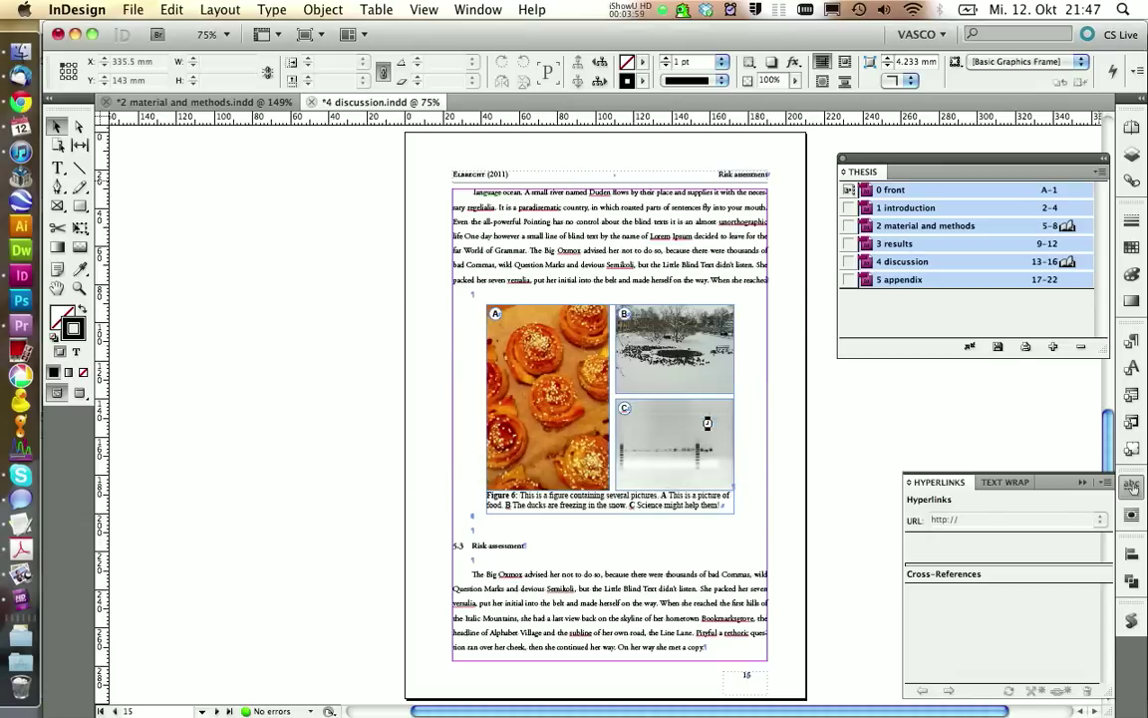
left_click(837, 510)
left_click(225, 103)
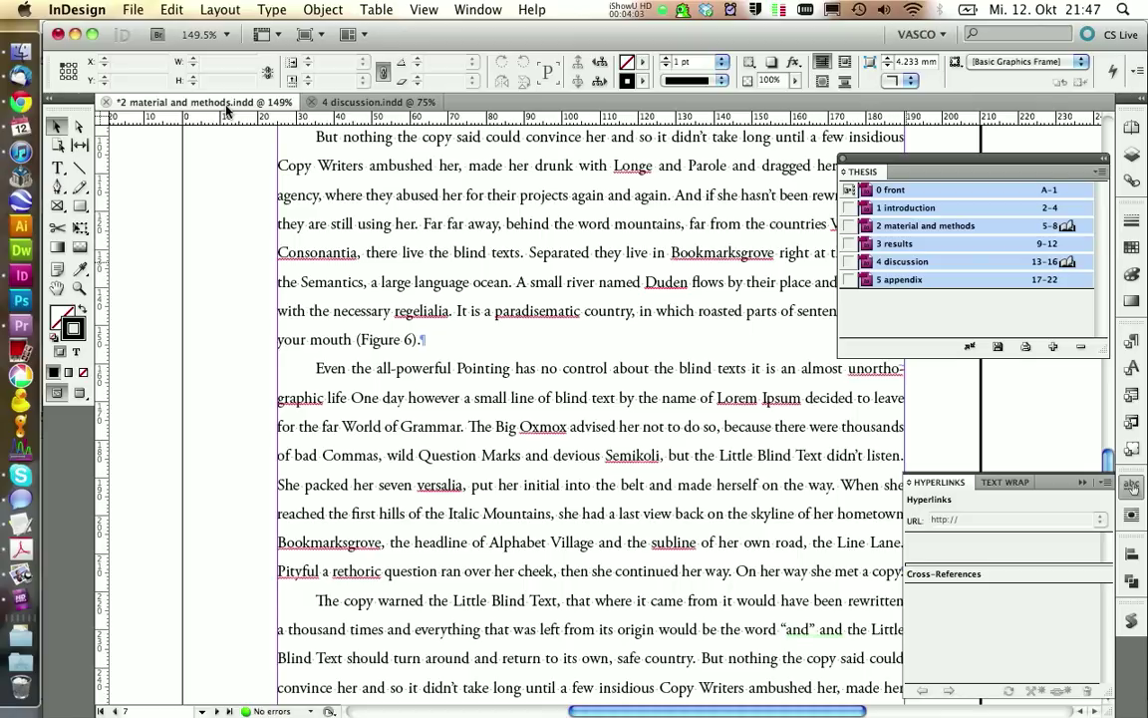
Save and close the material and methods and discussion chapters, then open 0 front.
key("super+s")
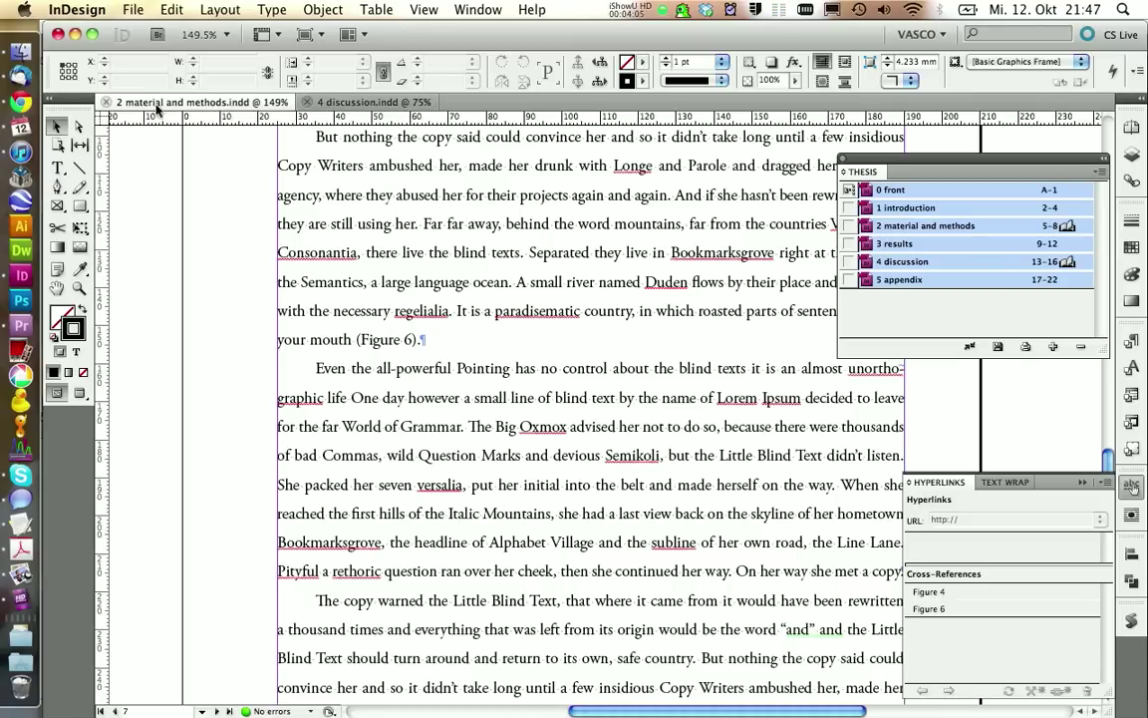
left_click(105, 104)
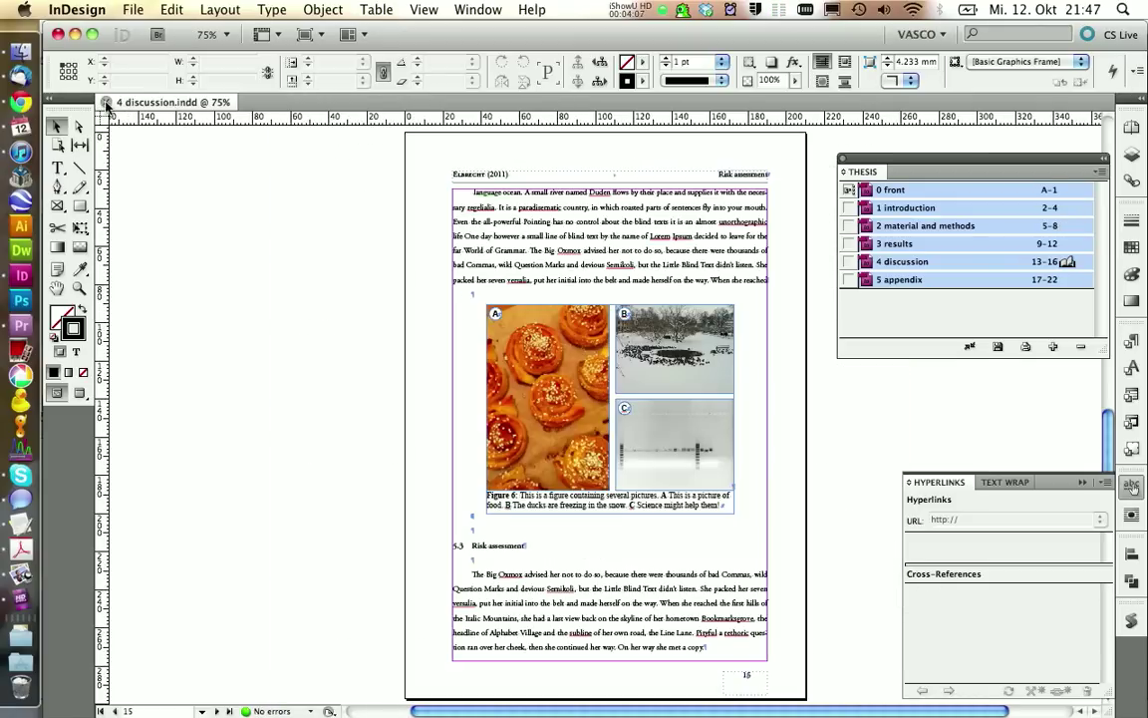
left_click(105, 104)
left_click(962, 316)
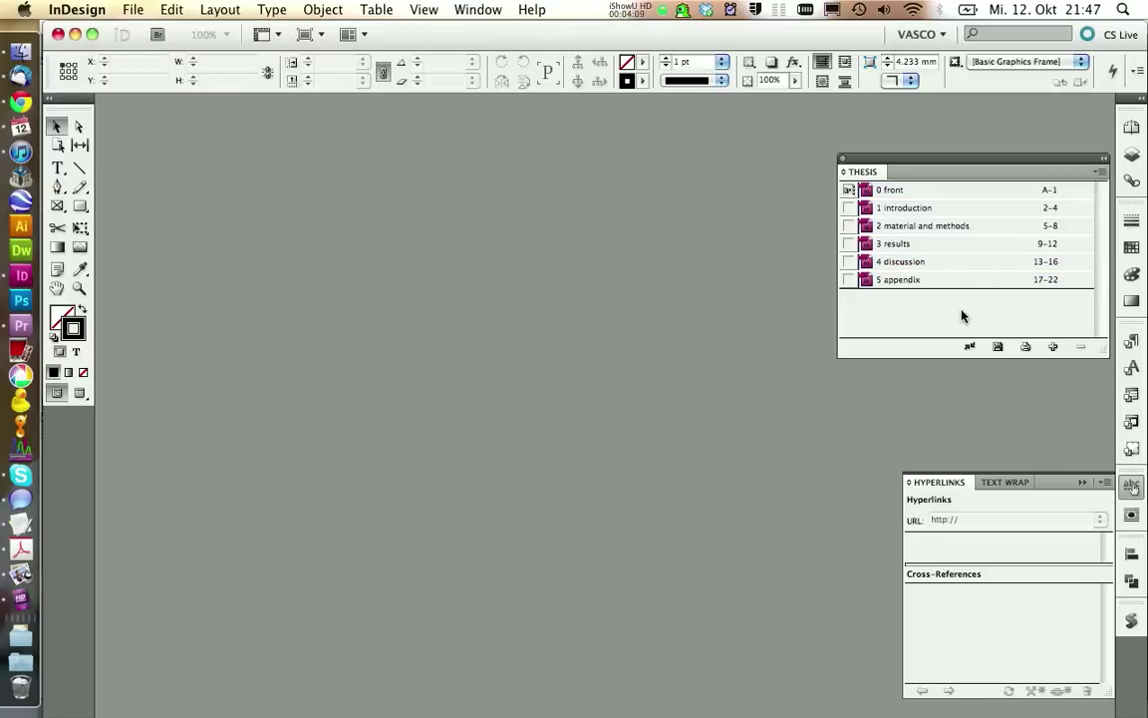
double_click(877, 190)
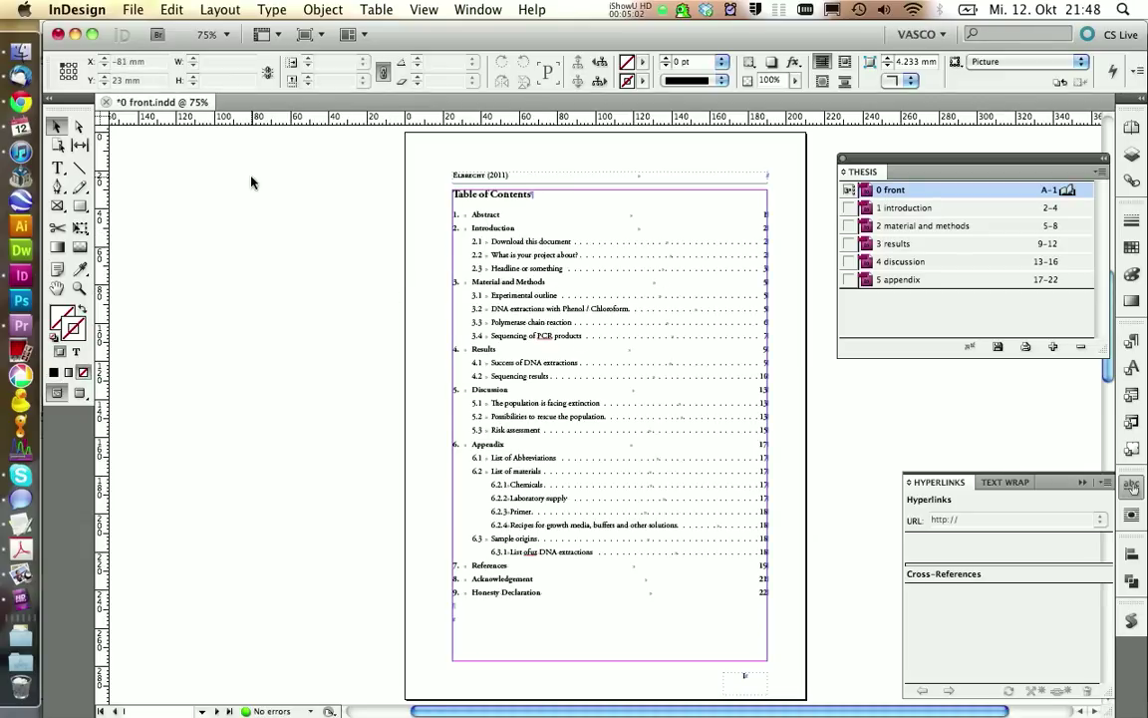
Run Update Table of Contents on the front page's TOC frame, leaving only '1. Abstract'.
left_click(57, 167)
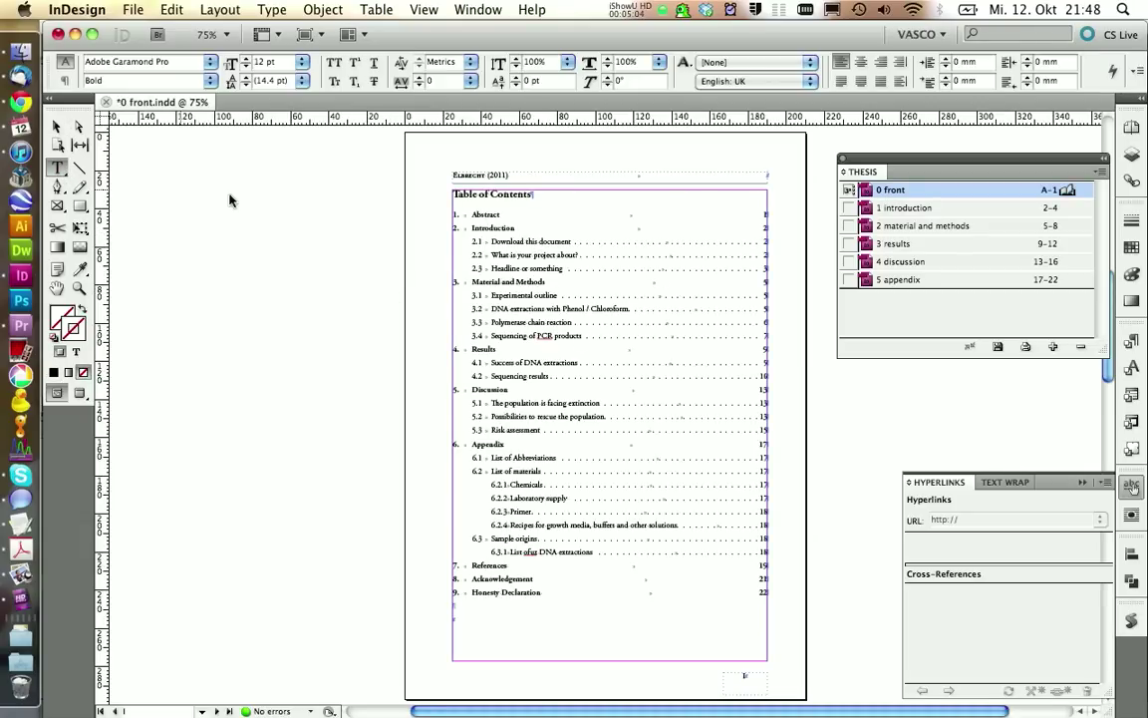
left_click(479, 255)
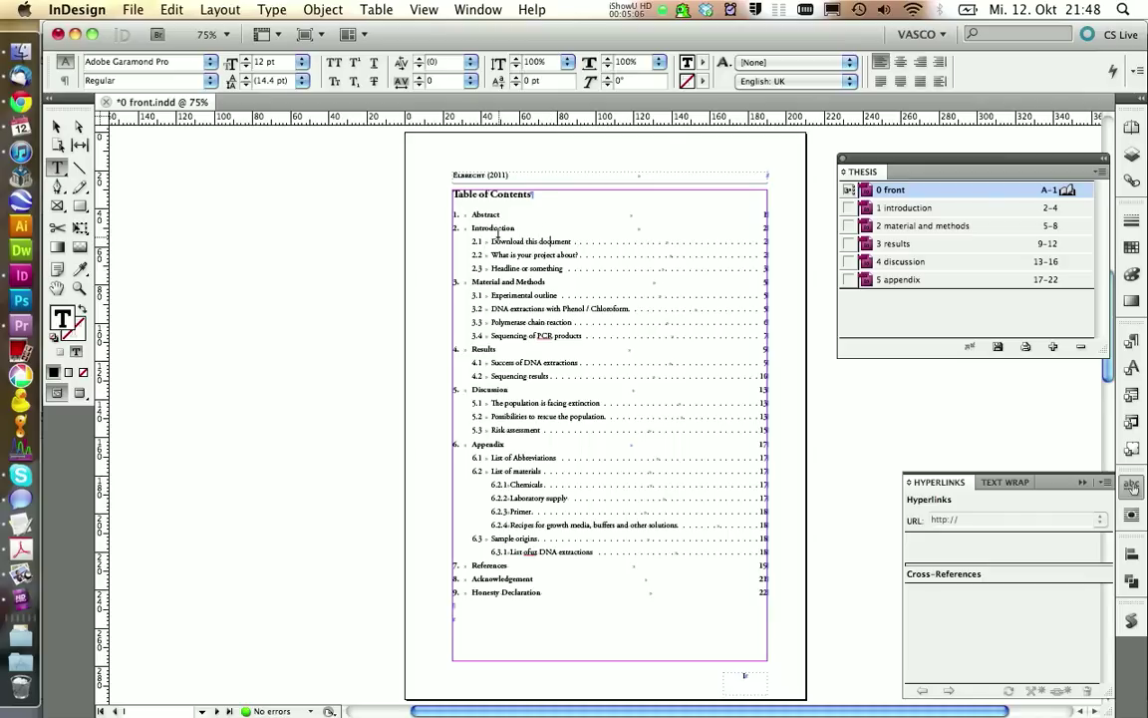
left_click(197, 10)
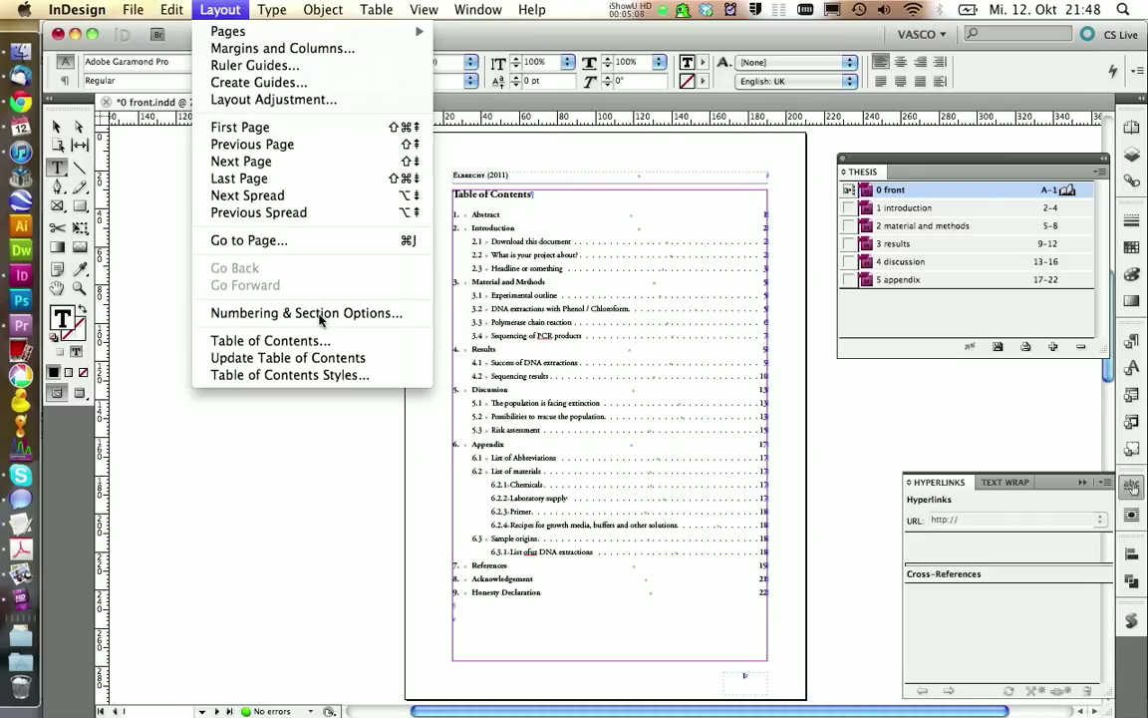
left_click(326, 364)
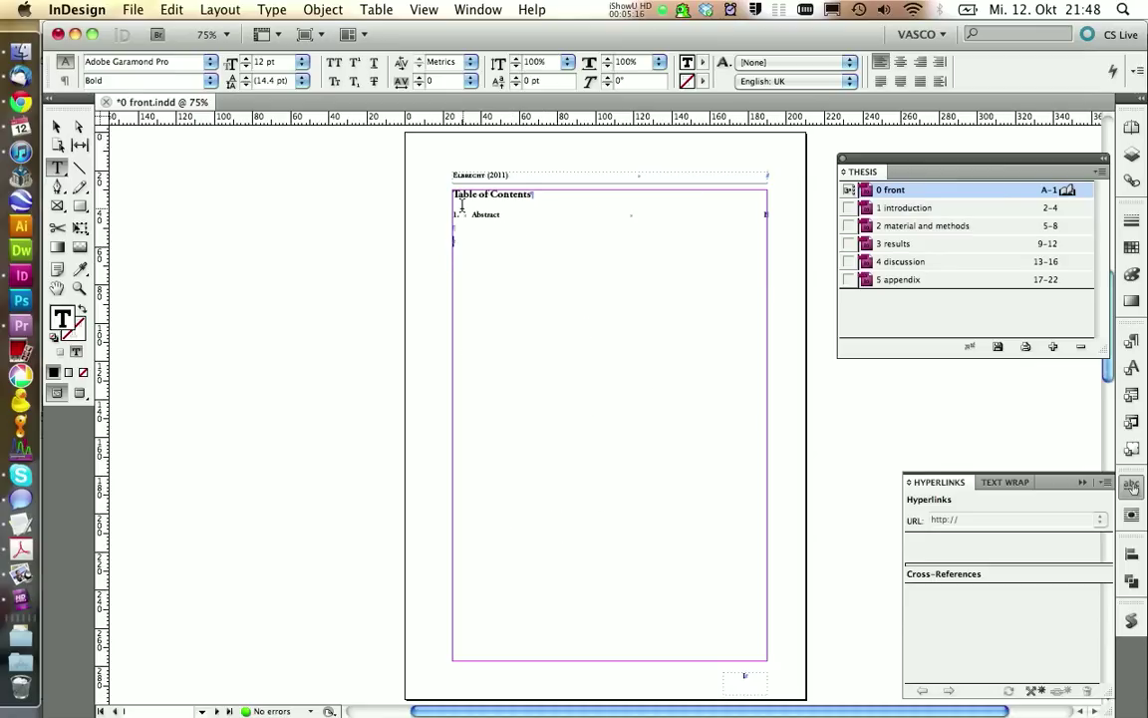
left_click(219, 10)
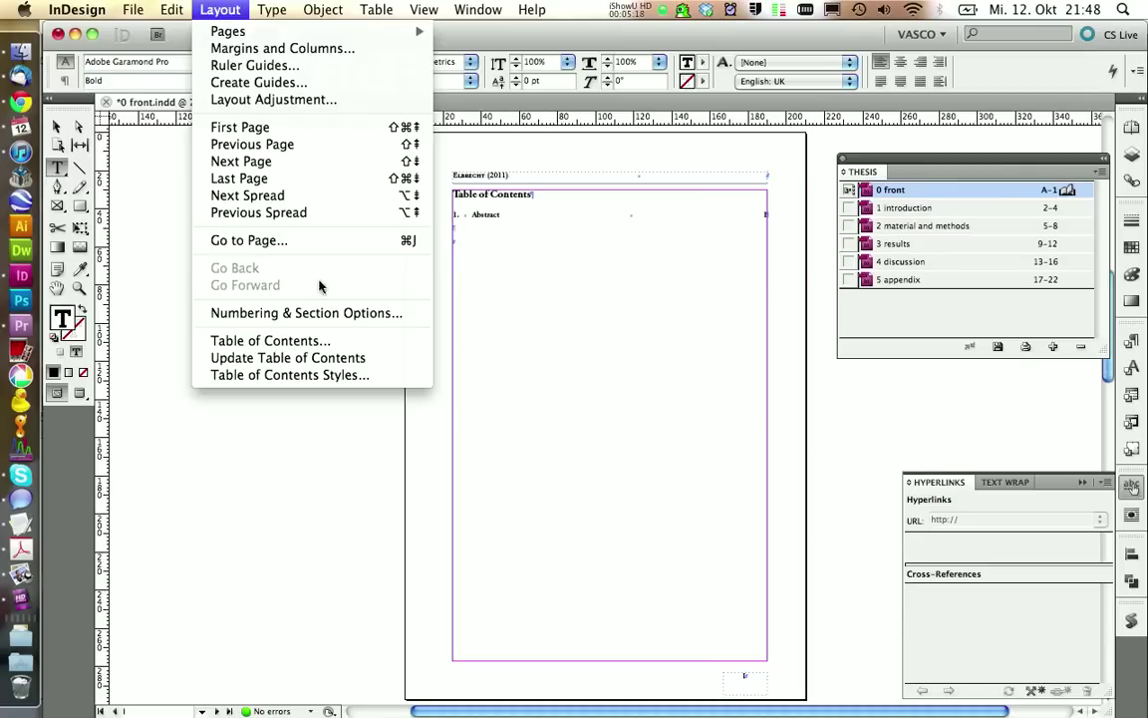
left_click(329, 376)
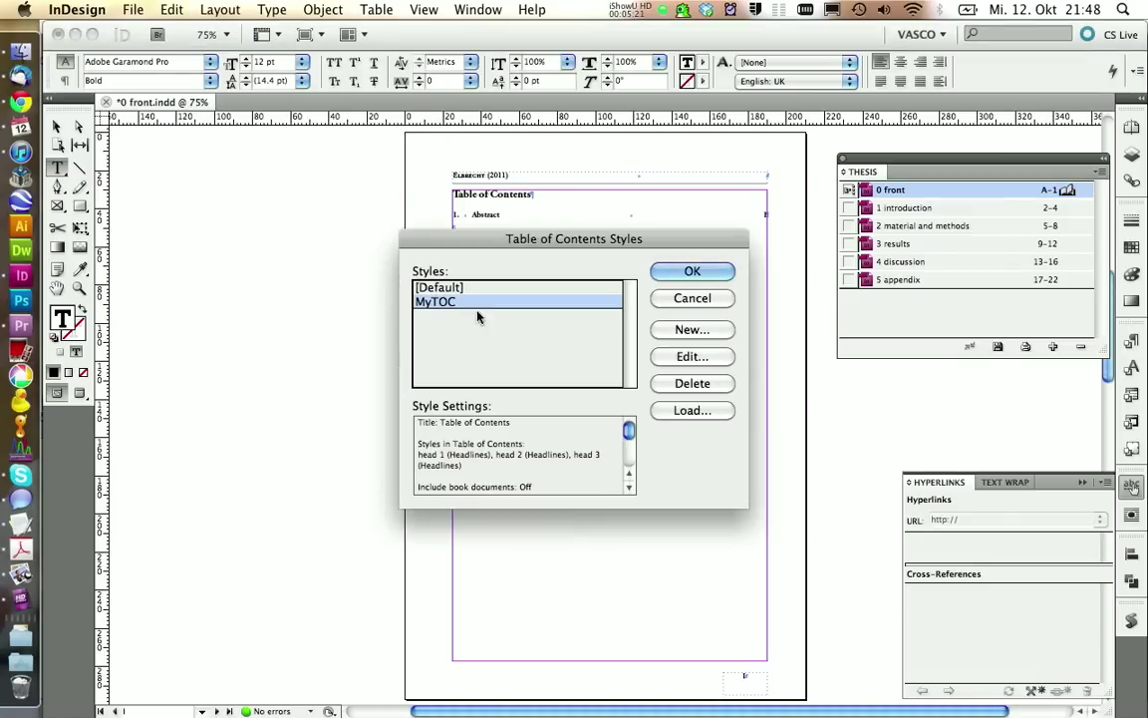
Enable Include Book Documents in MyTOC, rebuild the table of contents, and save 0 front.
left_click(687, 359)
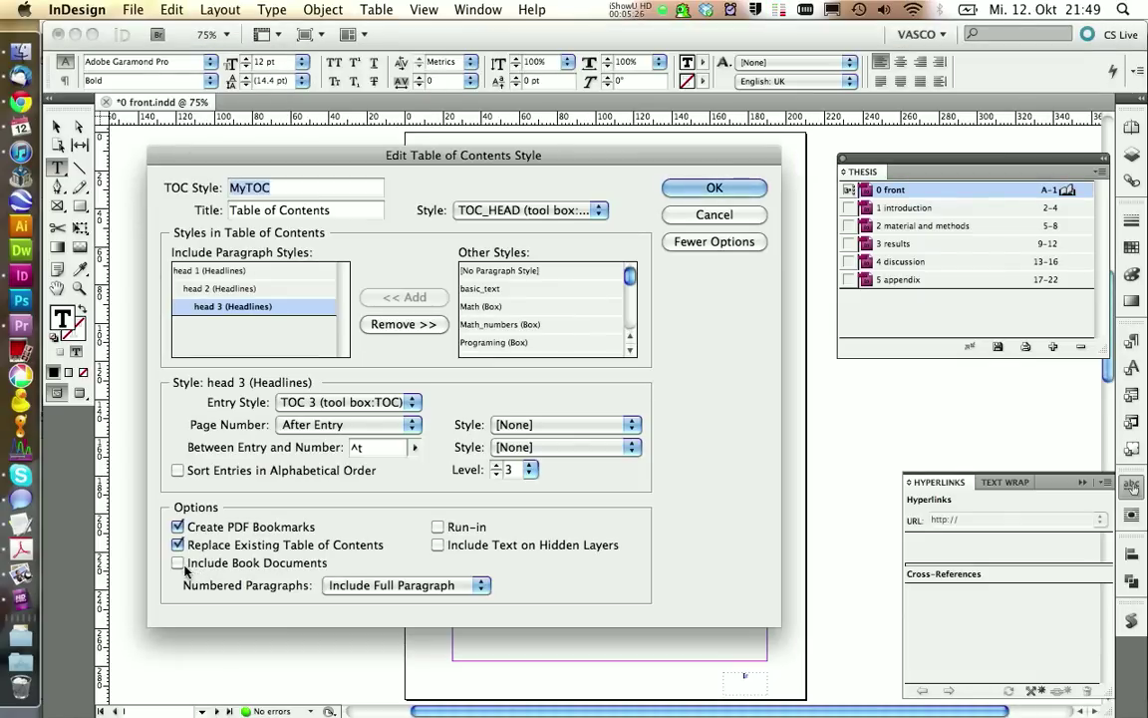
left_click(699, 192)
left_click(694, 269)
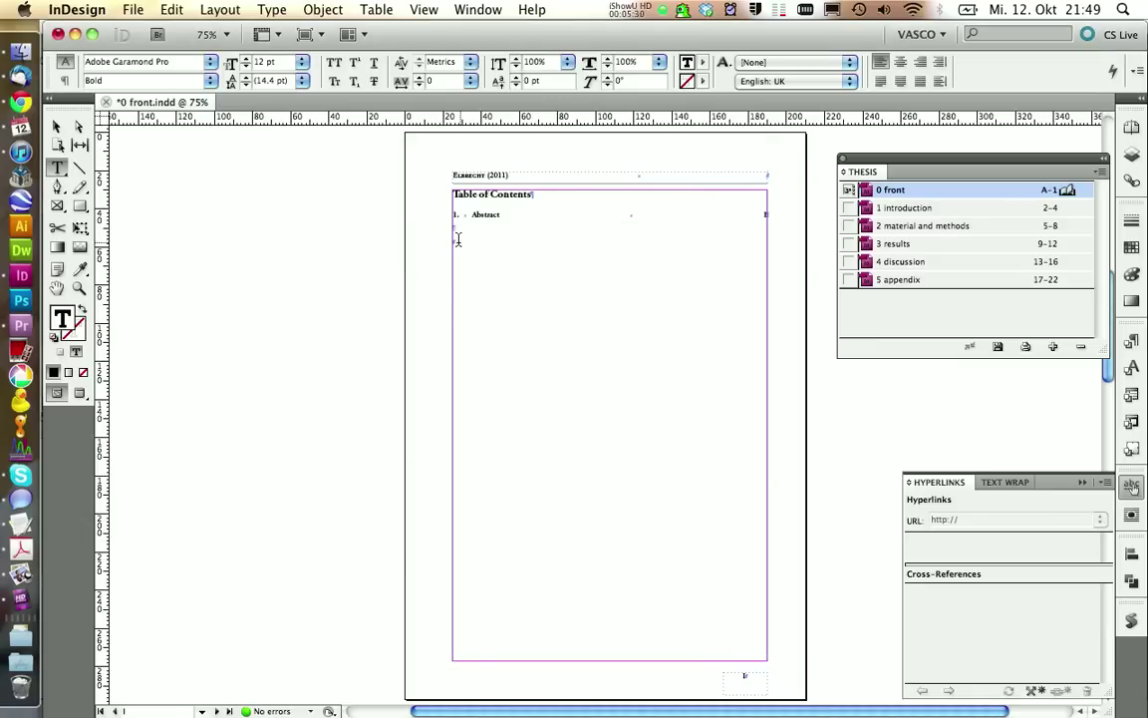
left_click(219, 9)
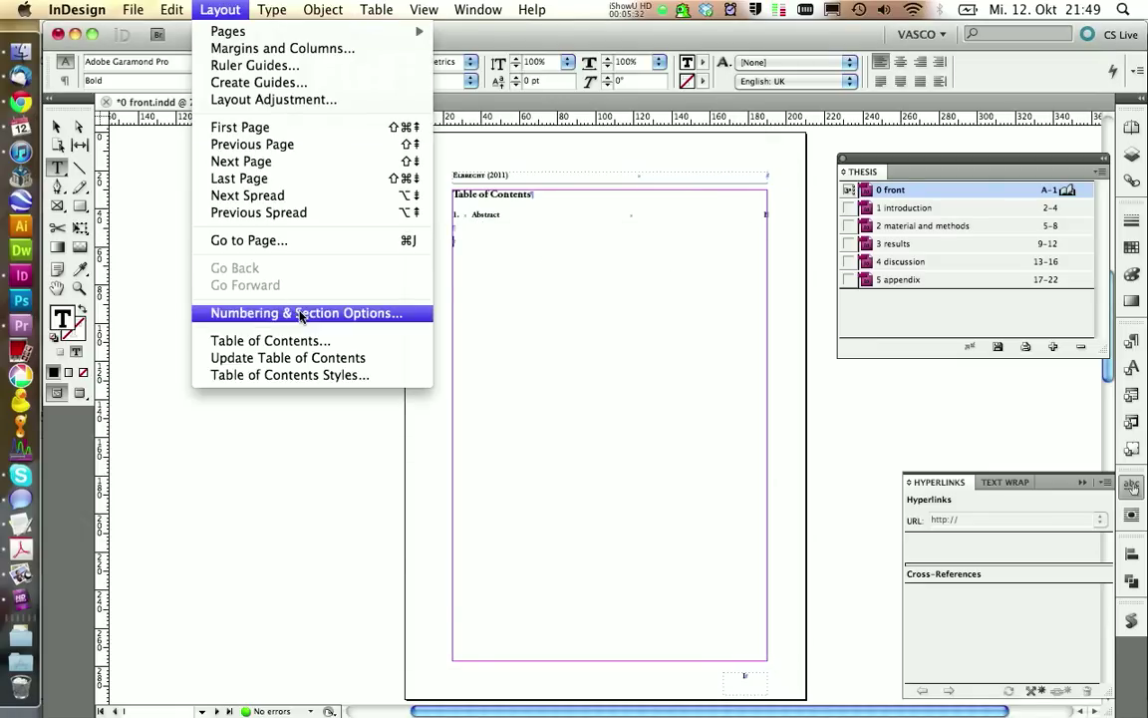
left_click(303, 357)
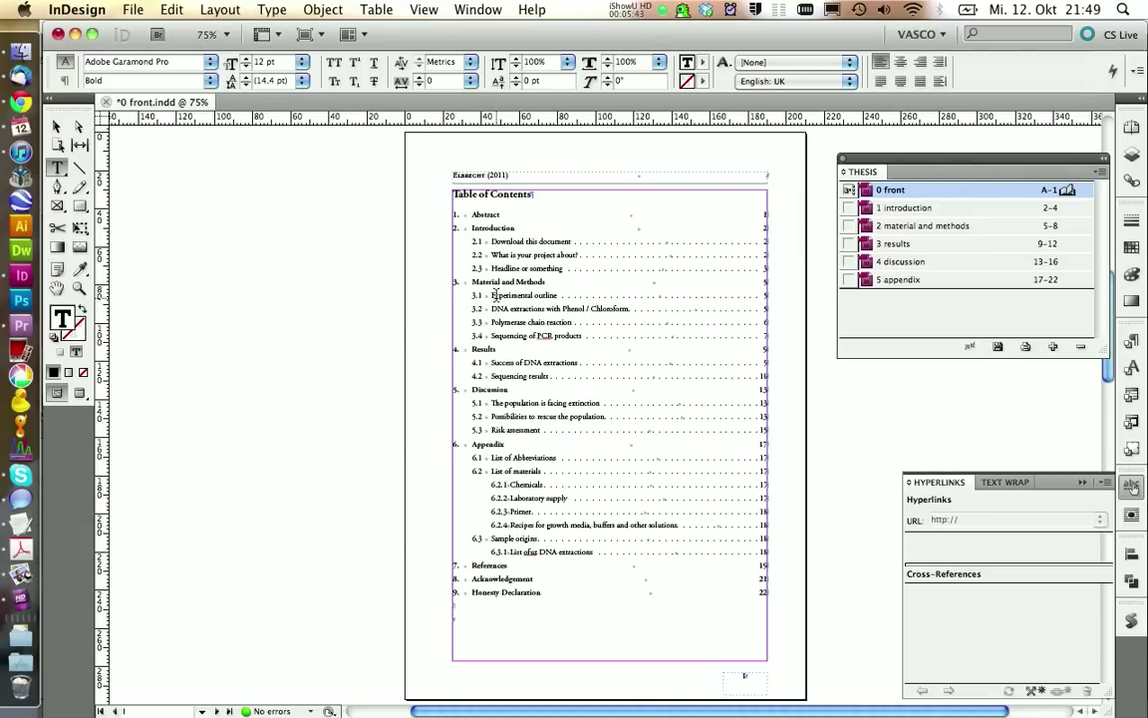
key("super+s")
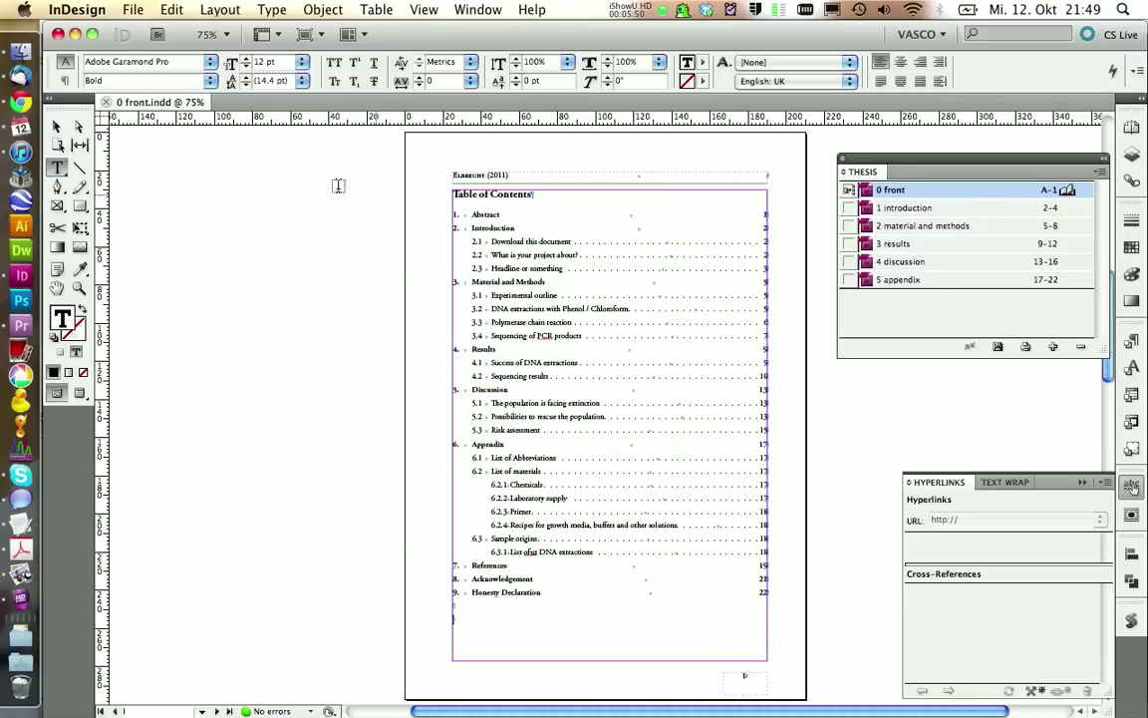
Select all six Thesis book documents and choose Export Book to PDF.
left_click(57, 125)
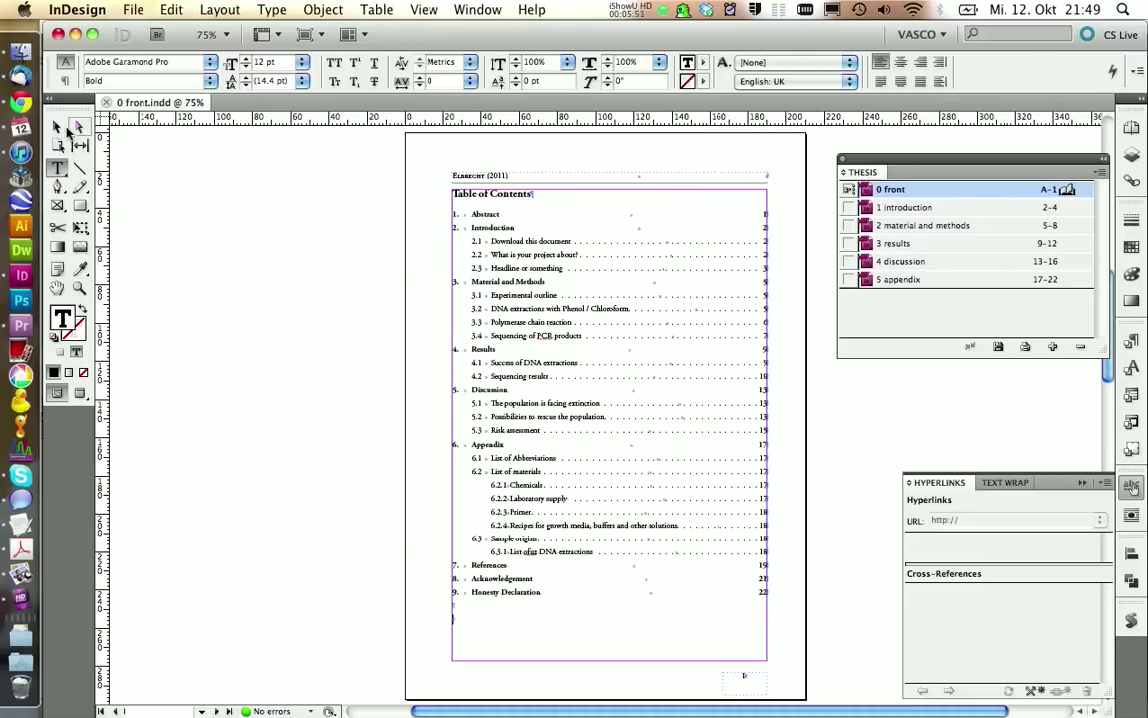
left_click(367, 277)
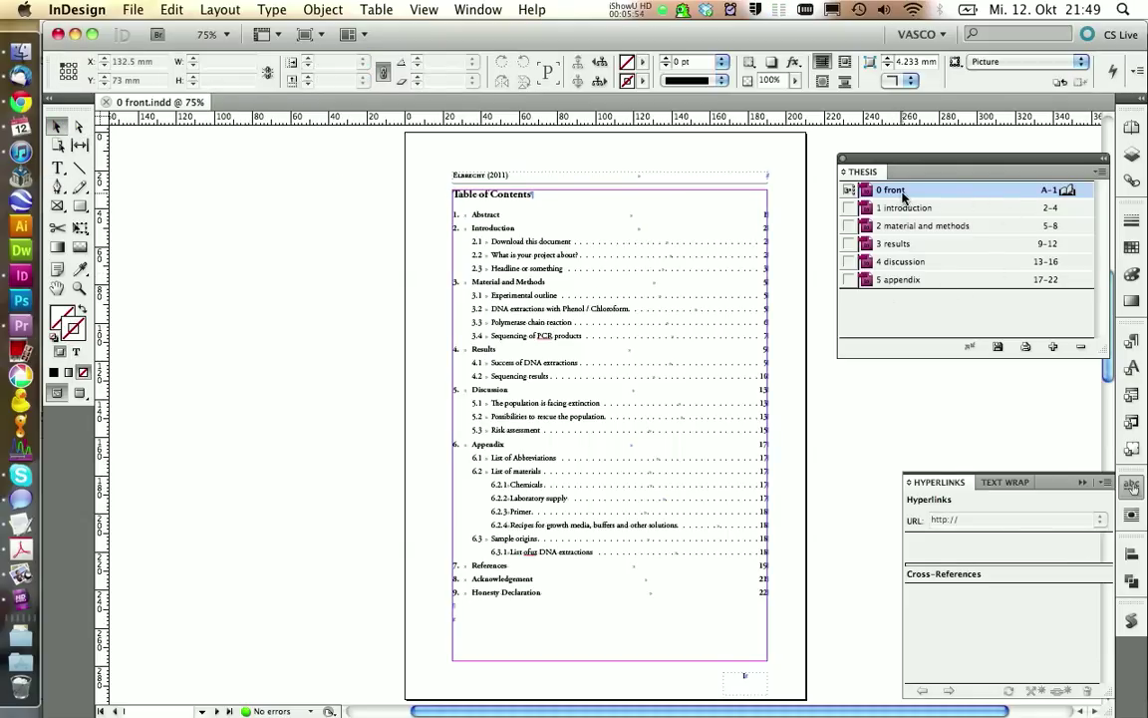
left_click(917, 280, "shift")
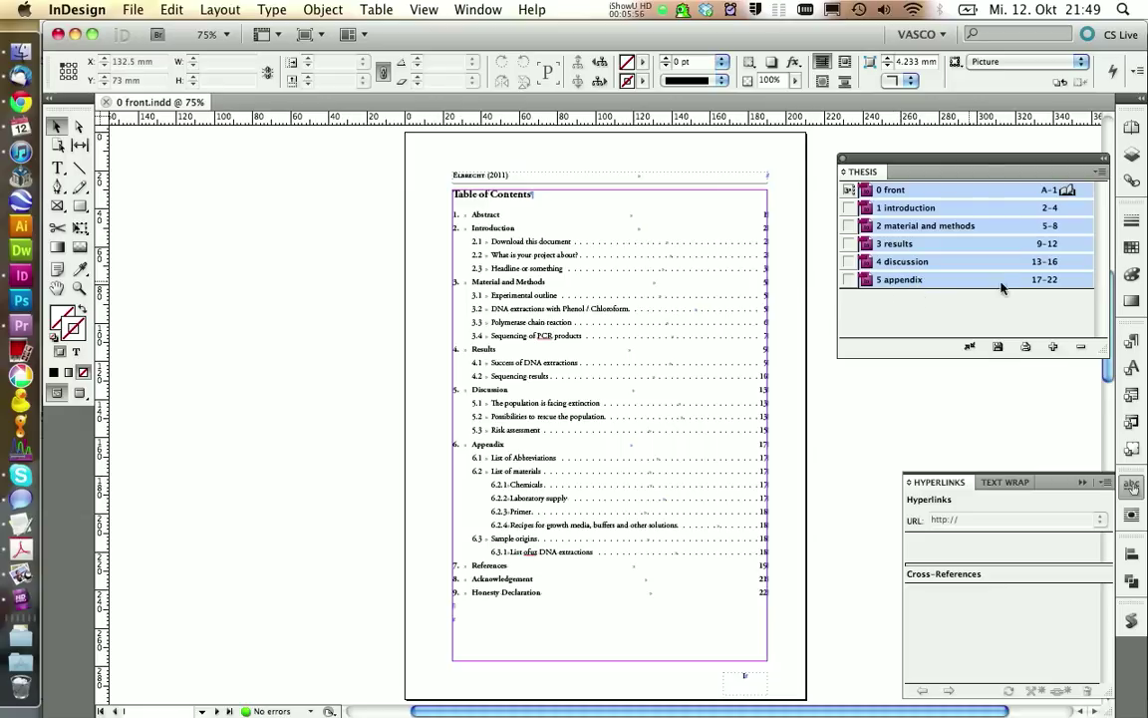
left_click(1101, 172)
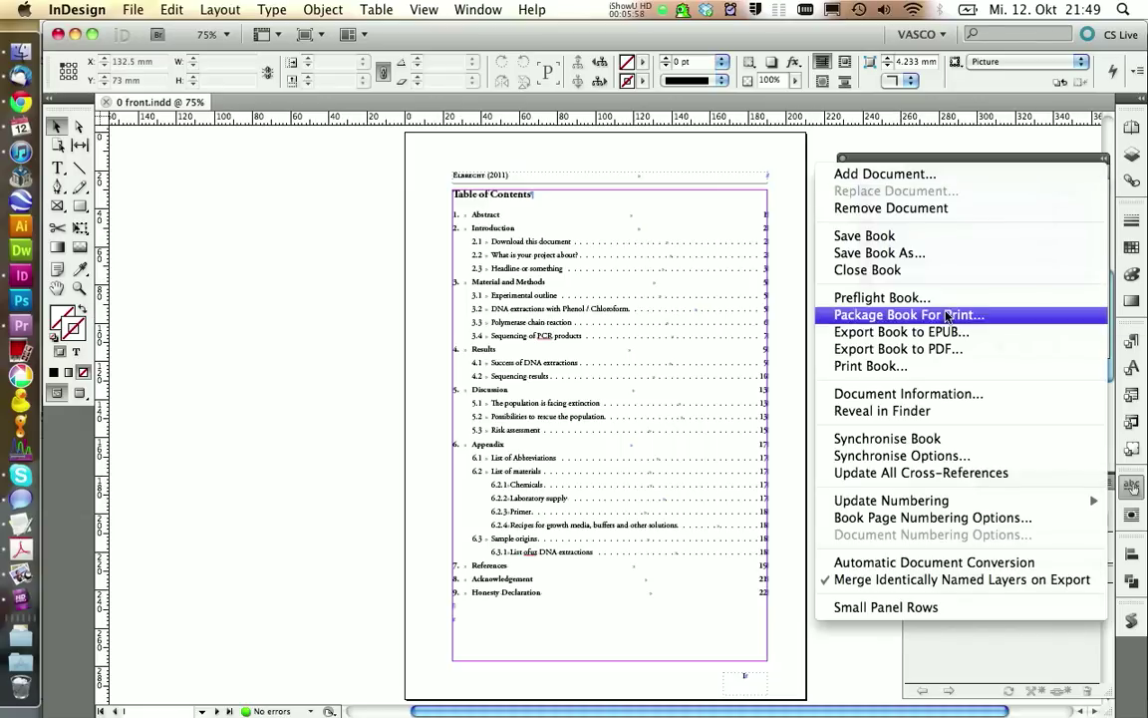
left_click(932, 356)
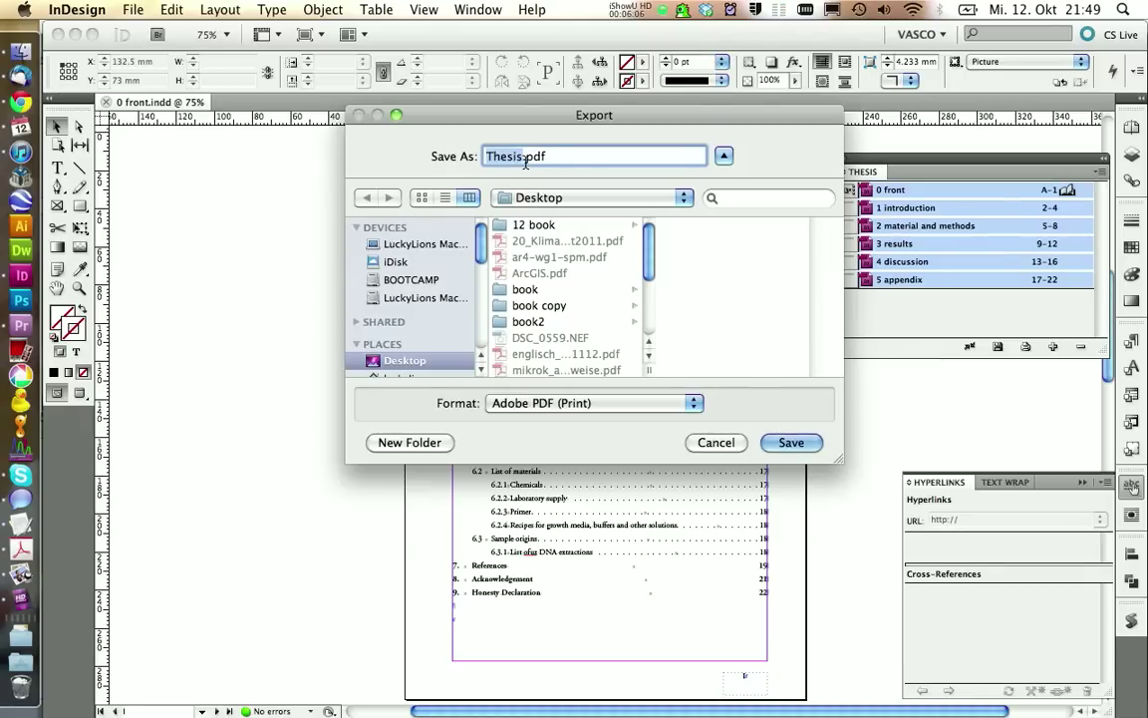
Name the PDF Thesis1.pdf and export it with the current PDF settings.
left_click(520, 160)
type("1")
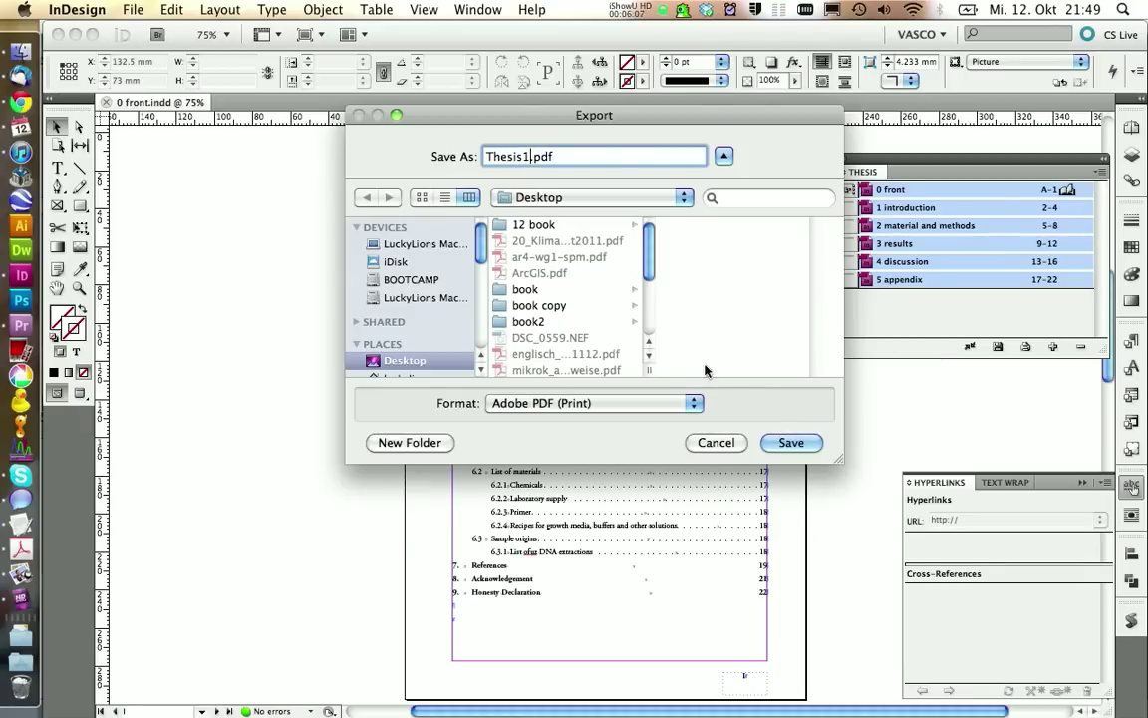
left_click(788, 442)
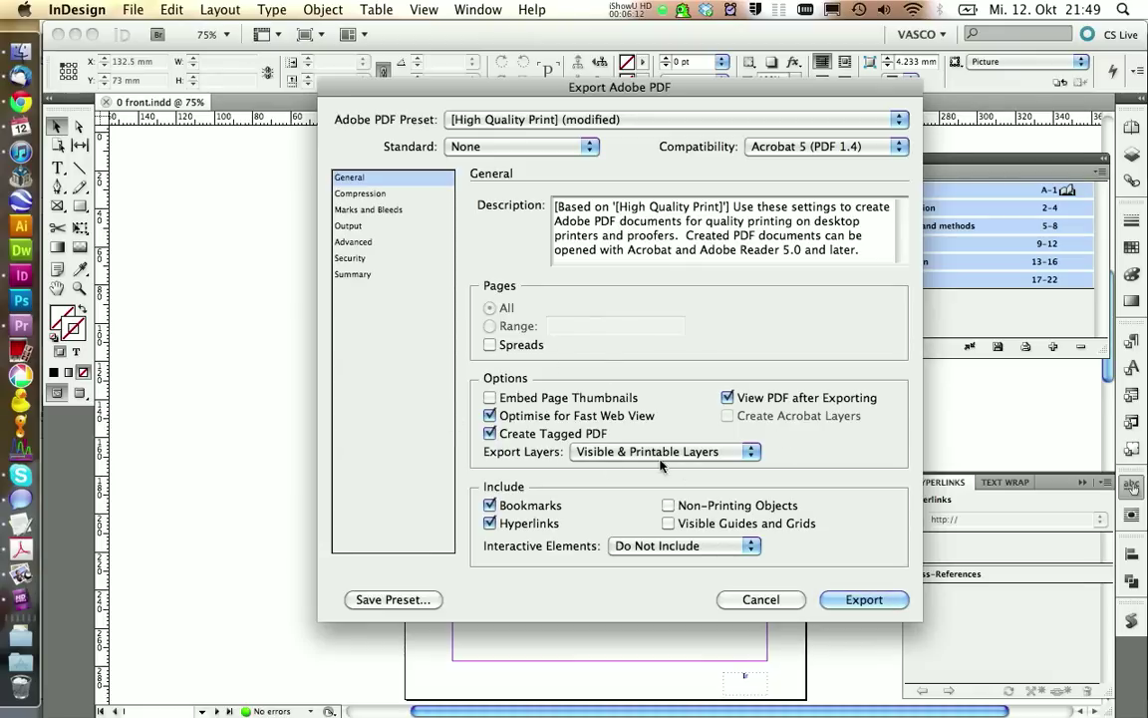
left_click(846, 598)
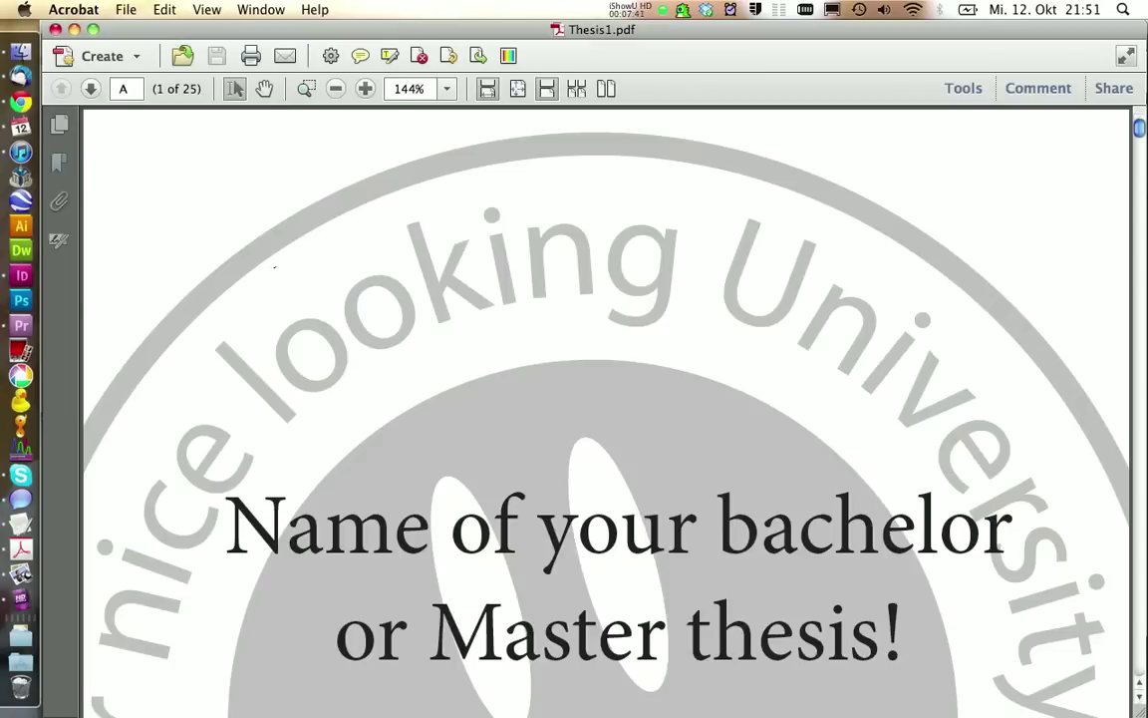
Follow the table of contents link to section 3.3 Polymerase chain reaction in Thesis1.pdf.
scroll(838, 225, "down", 15)
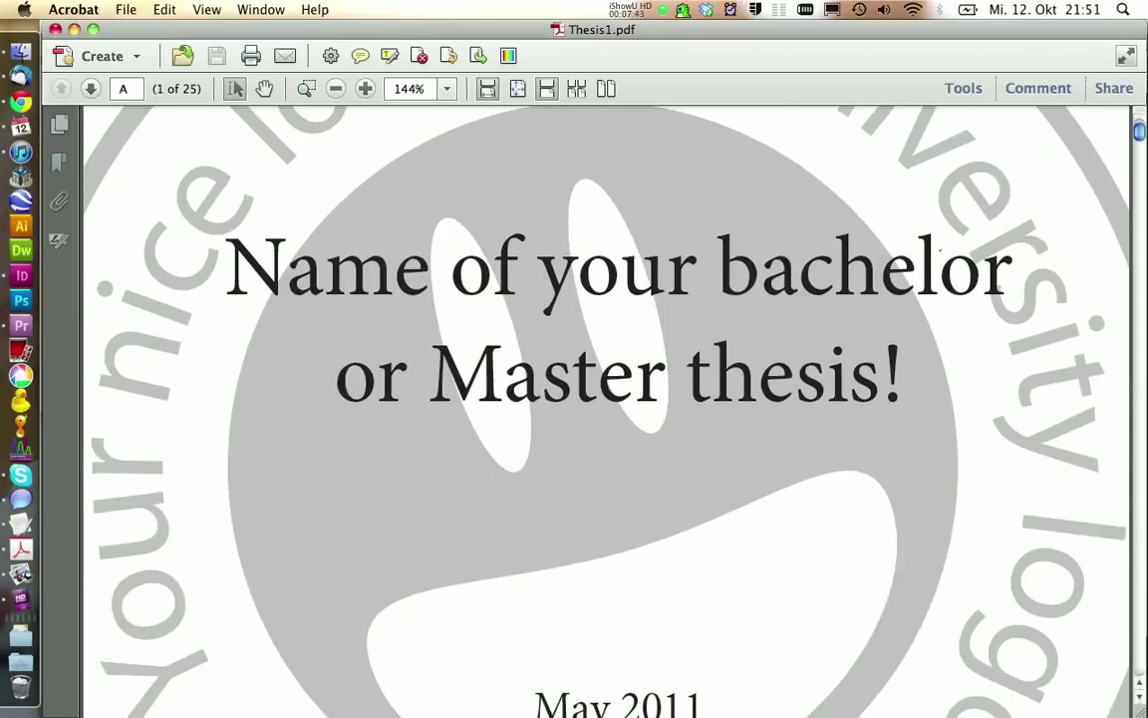
scroll(606, 399, "down", 12)
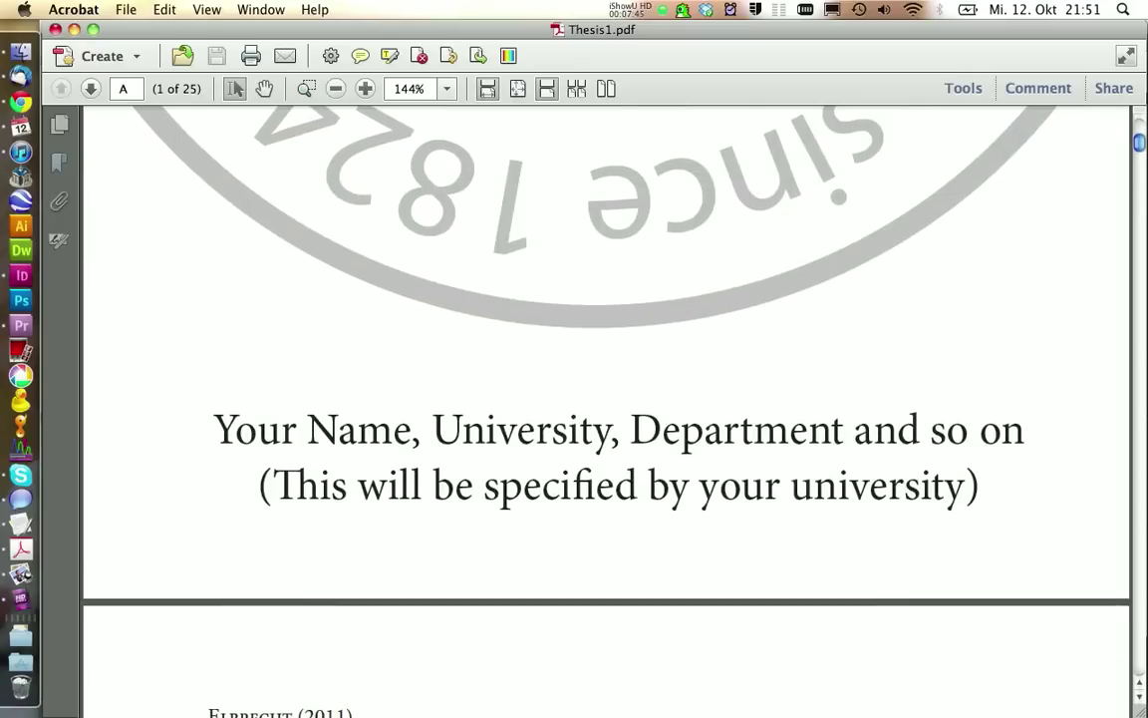
scroll(471, 539, "down", 5)
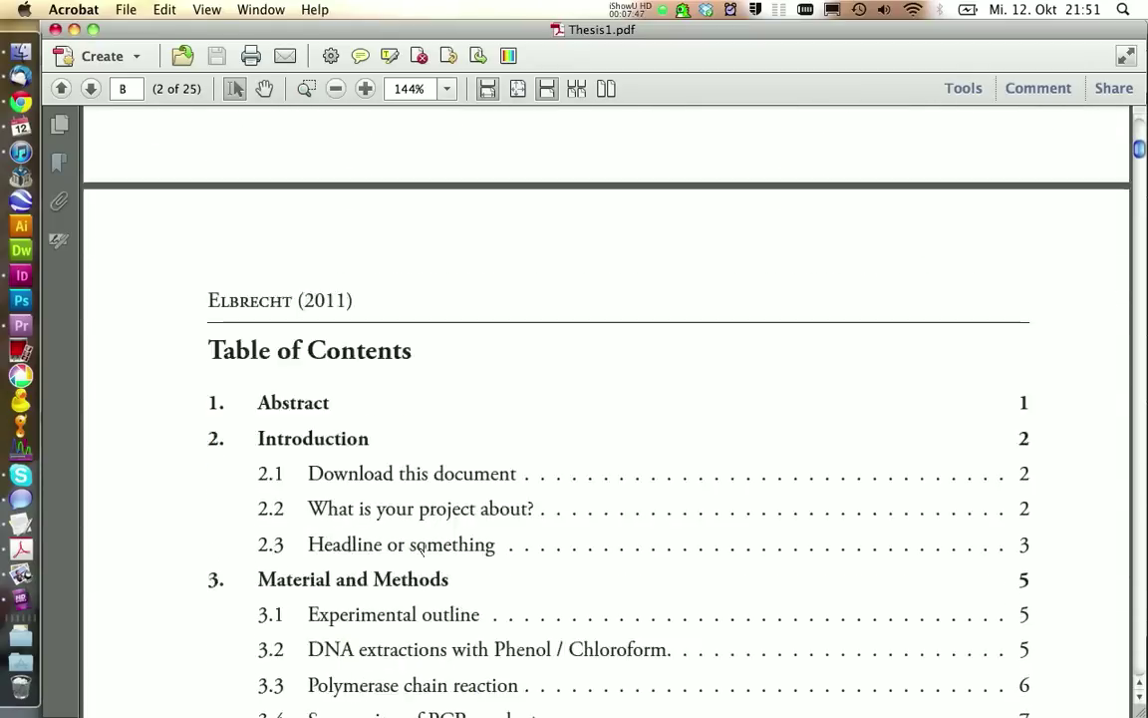
left_click(399, 572)
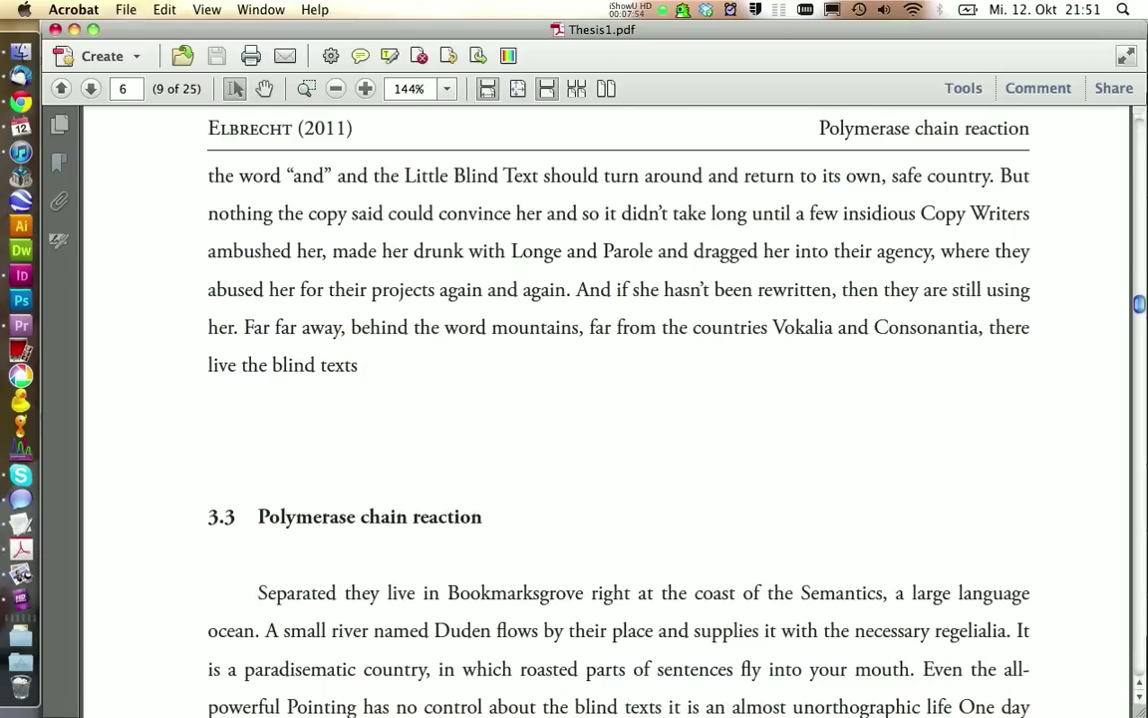
scroll(821, 615, "down", 6)
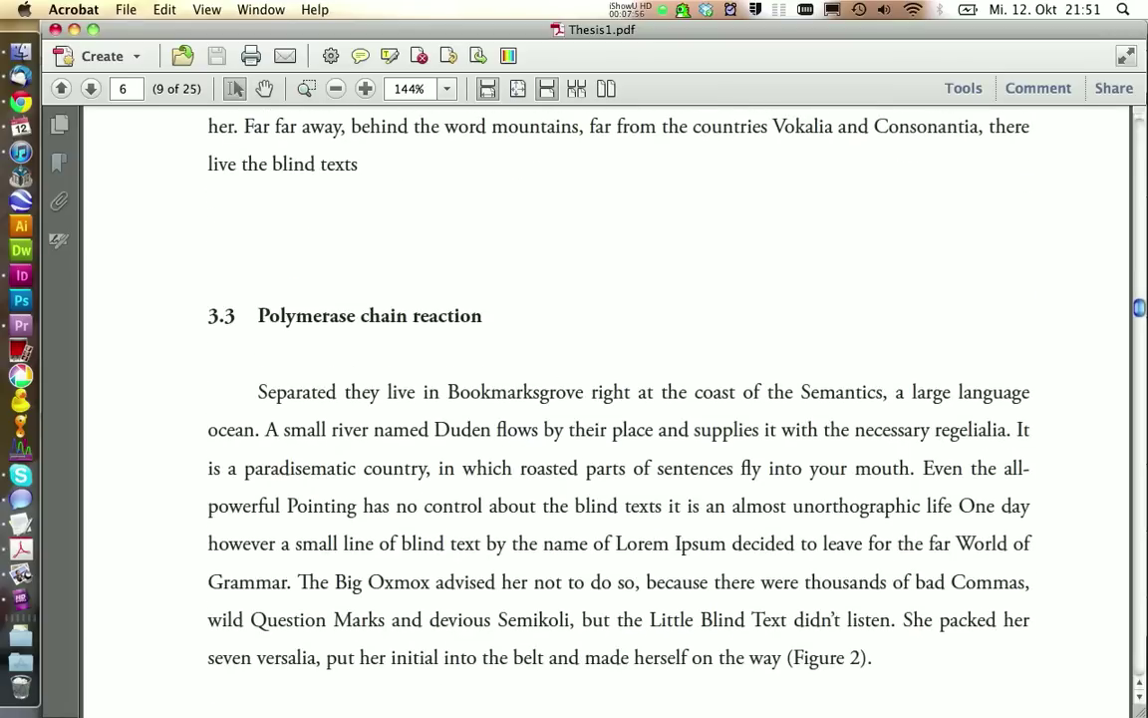
scroll(820, 615, "down", 12)
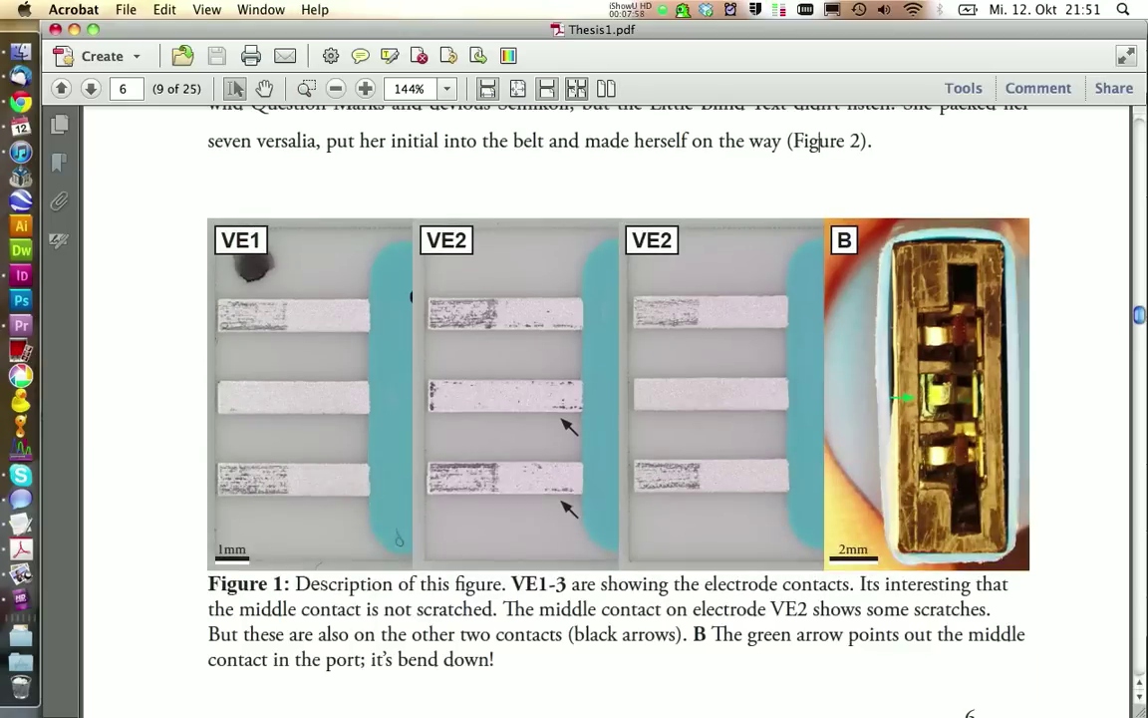
Switch Acrobat to two-page view and scroll through the spreads.
left_click(576, 88)
scroll(449, 122, "up", 5)
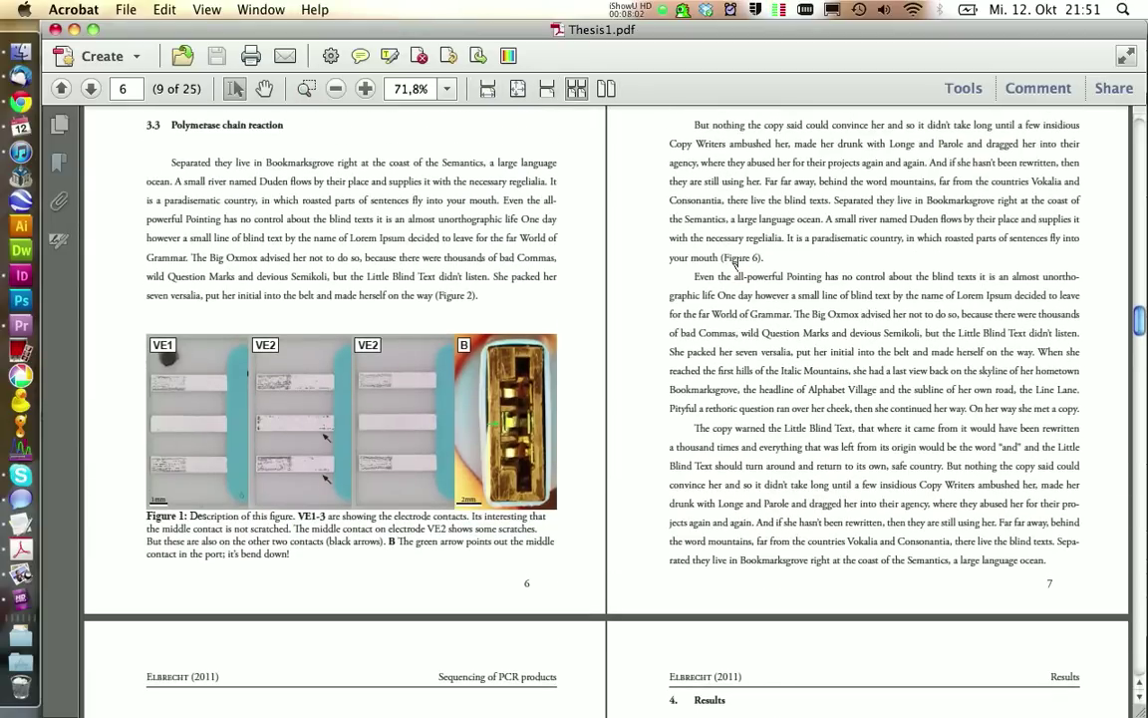
scroll(737, 257, "down", 20)
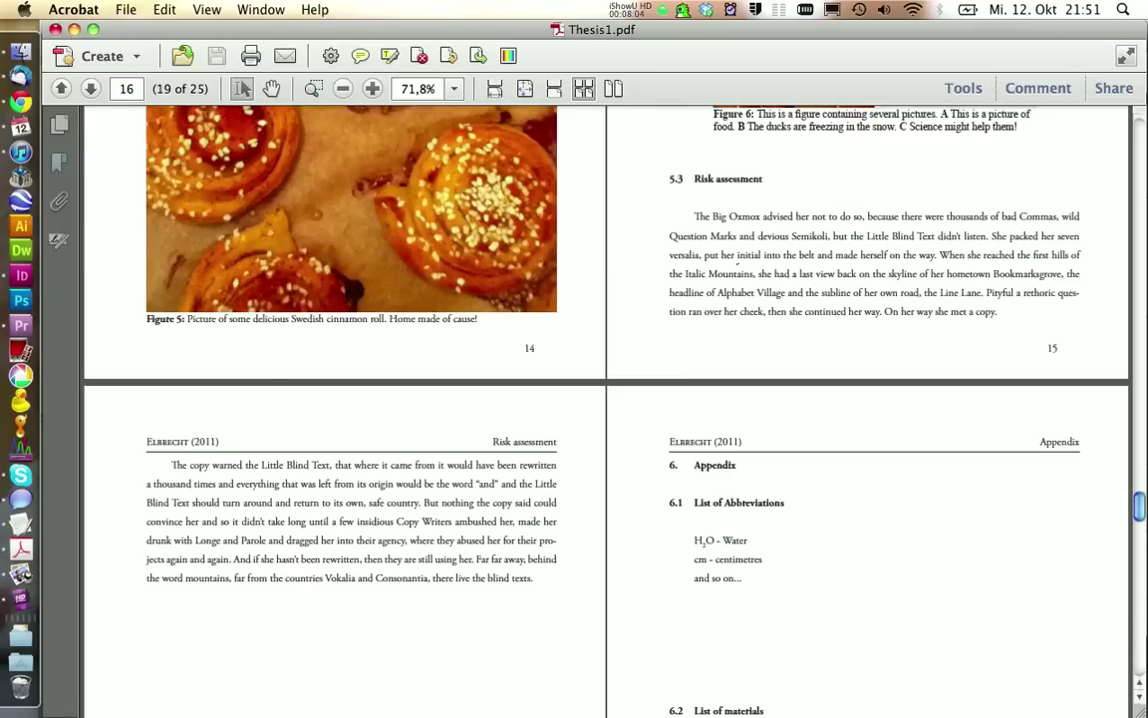
scroll(737, 258, "up", 10)
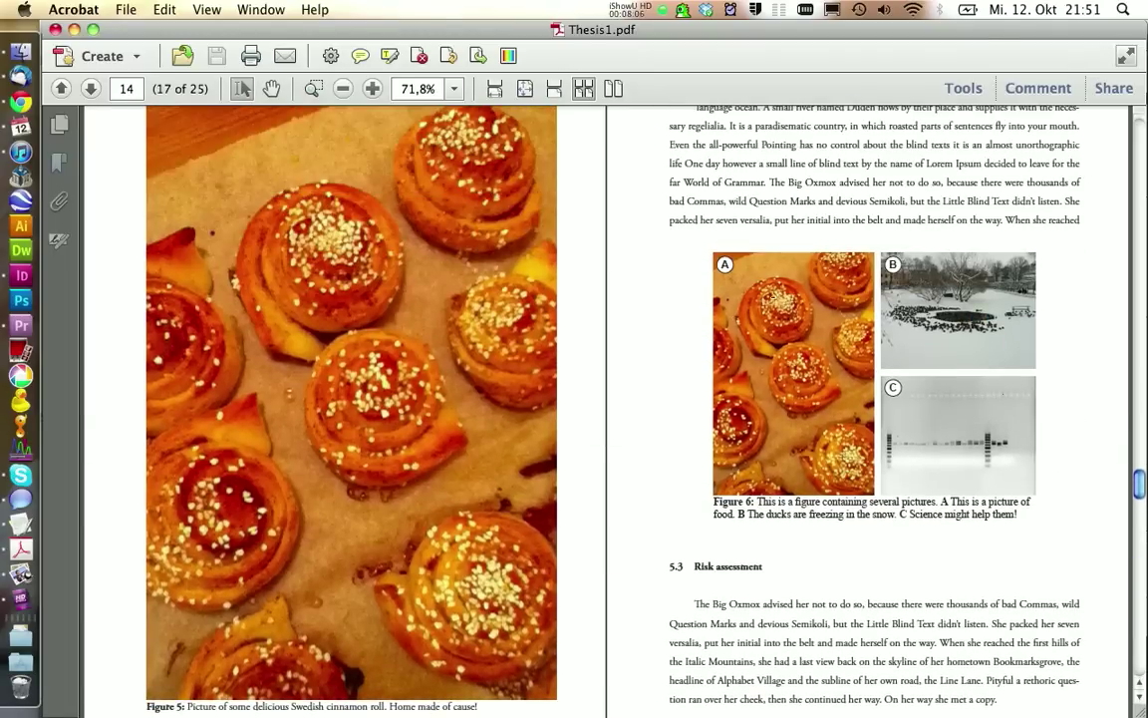